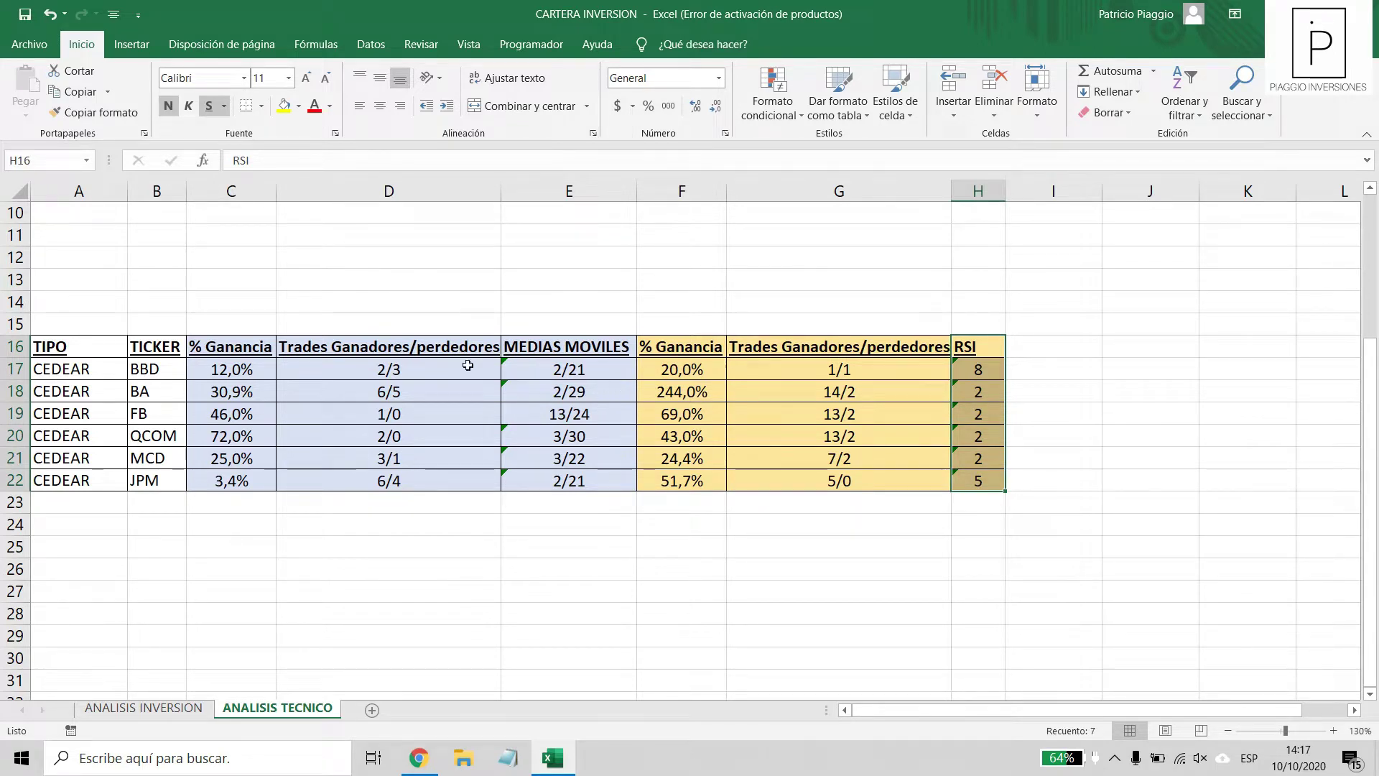
Review the MEDIAS MOVILES, RSI and both % Ganancia columns of the technical analysis table.
left_click_drag(600, 340, 578, 479)
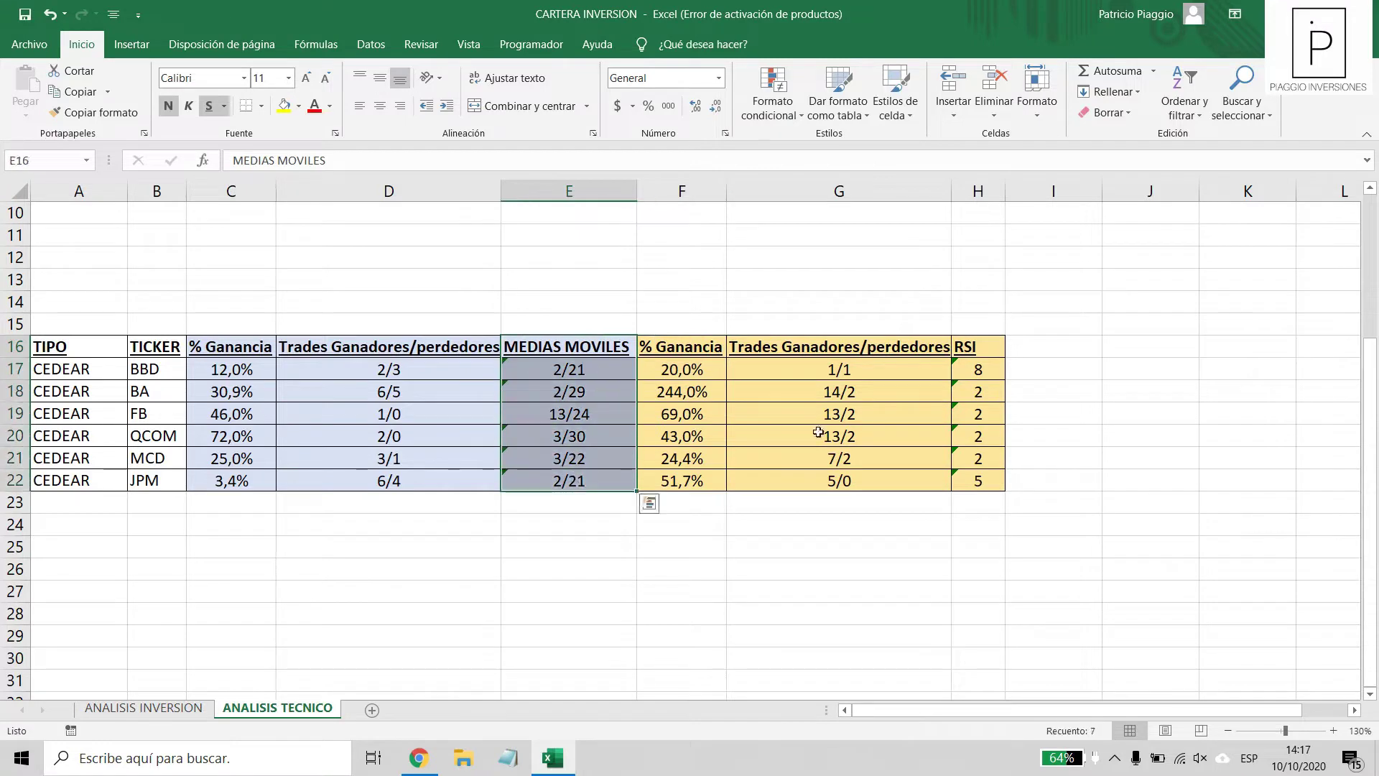
left_click_drag(976, 346, 963, 473)
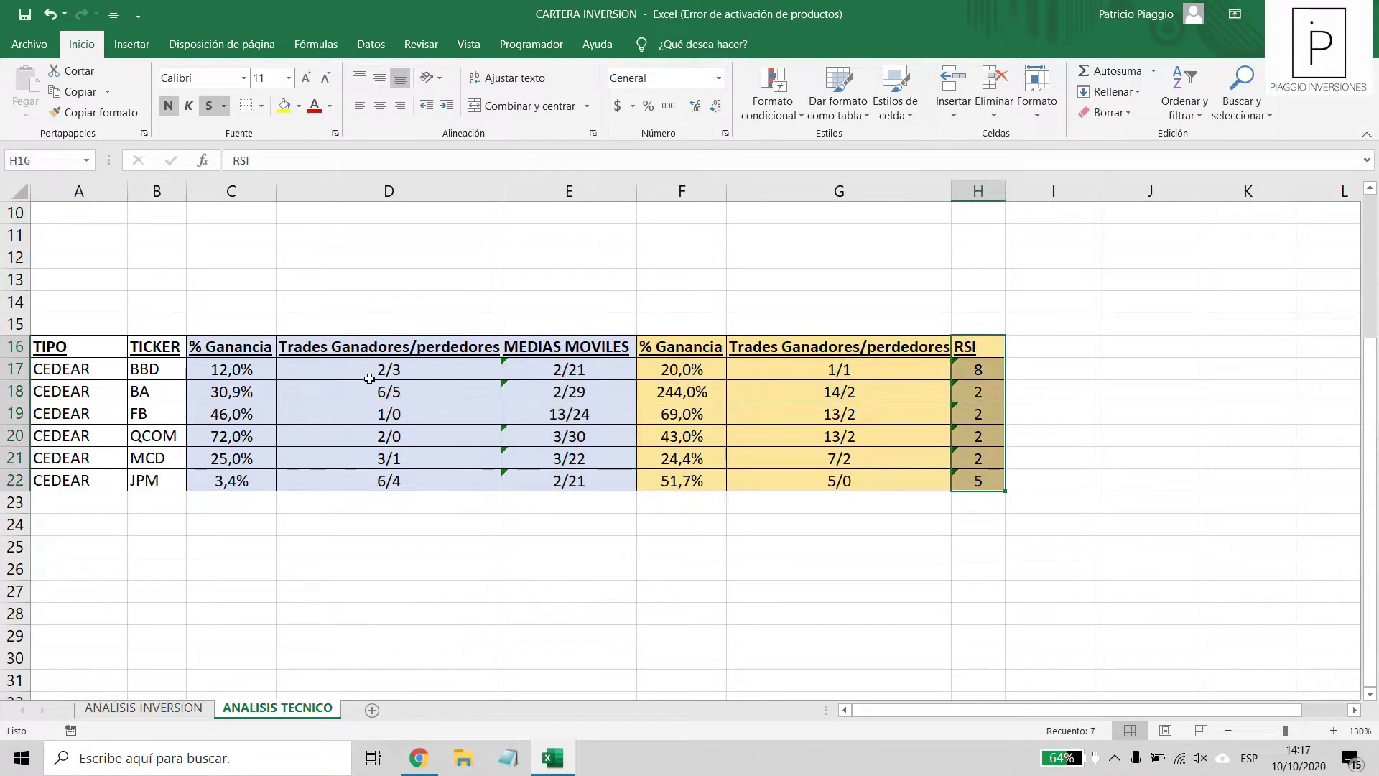
left_click_drag(206, 345, 215, 480)
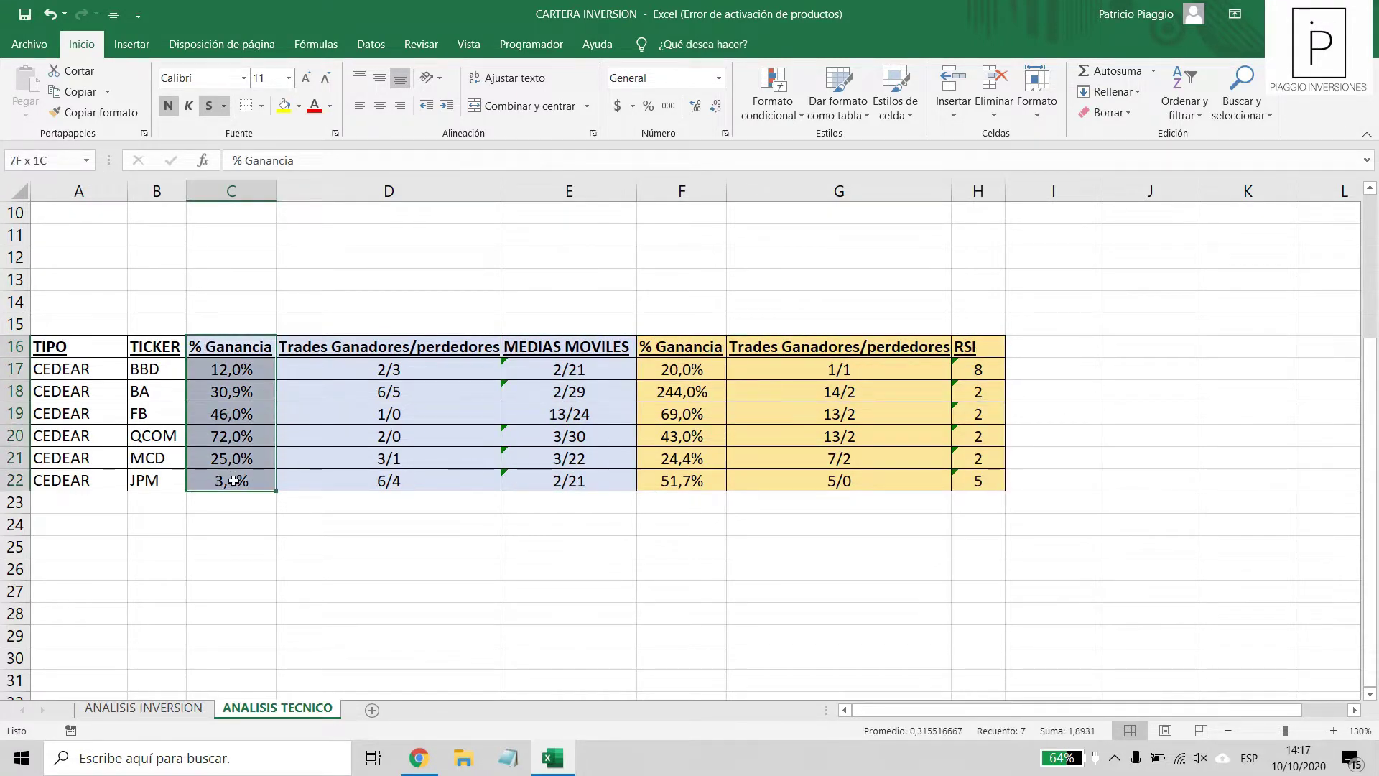
left_click(677, 349)
left_click_drag(678, 350, 681, 483)
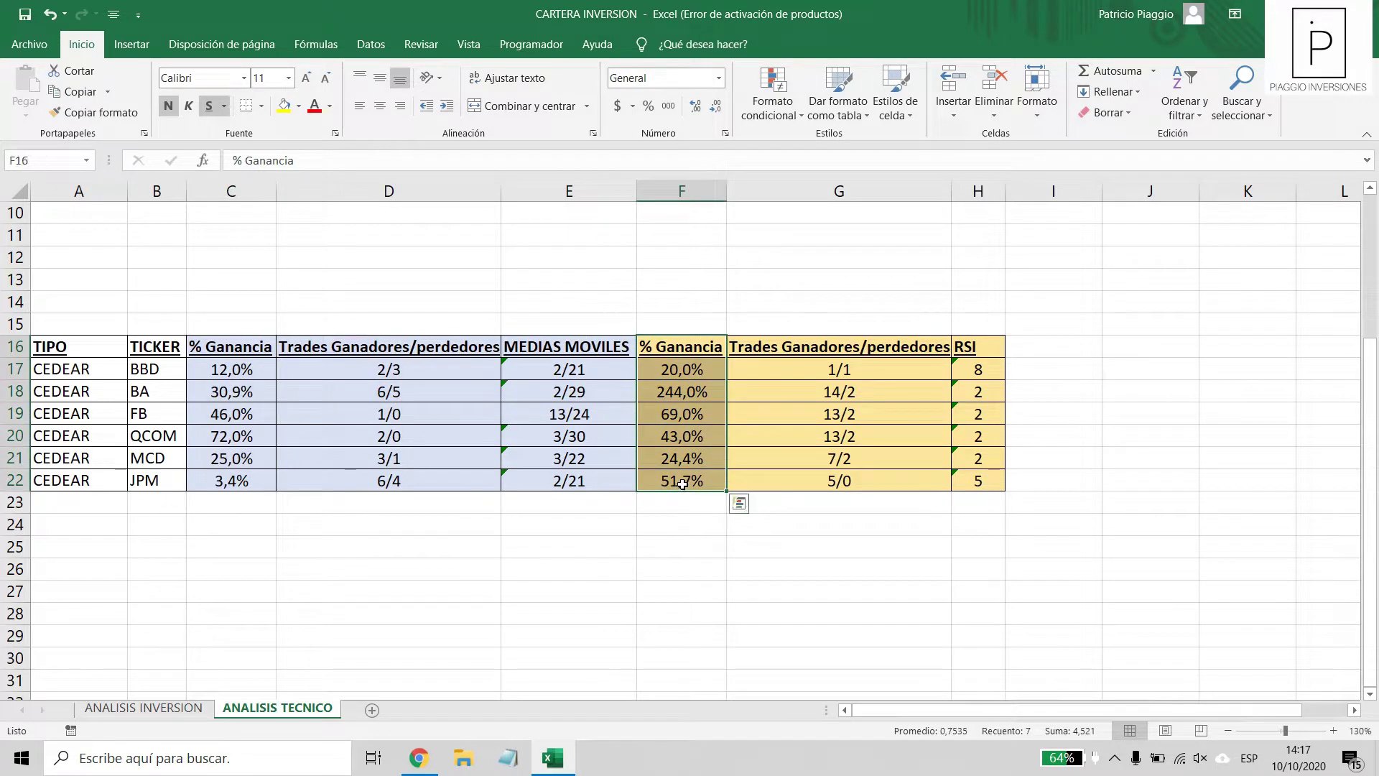
Examine the BBD row's profit percentages, winning/losing trades, moving-average periods and RSI setting, comparing the two strategies.
left_click_drag(406, 414, 425, 359)
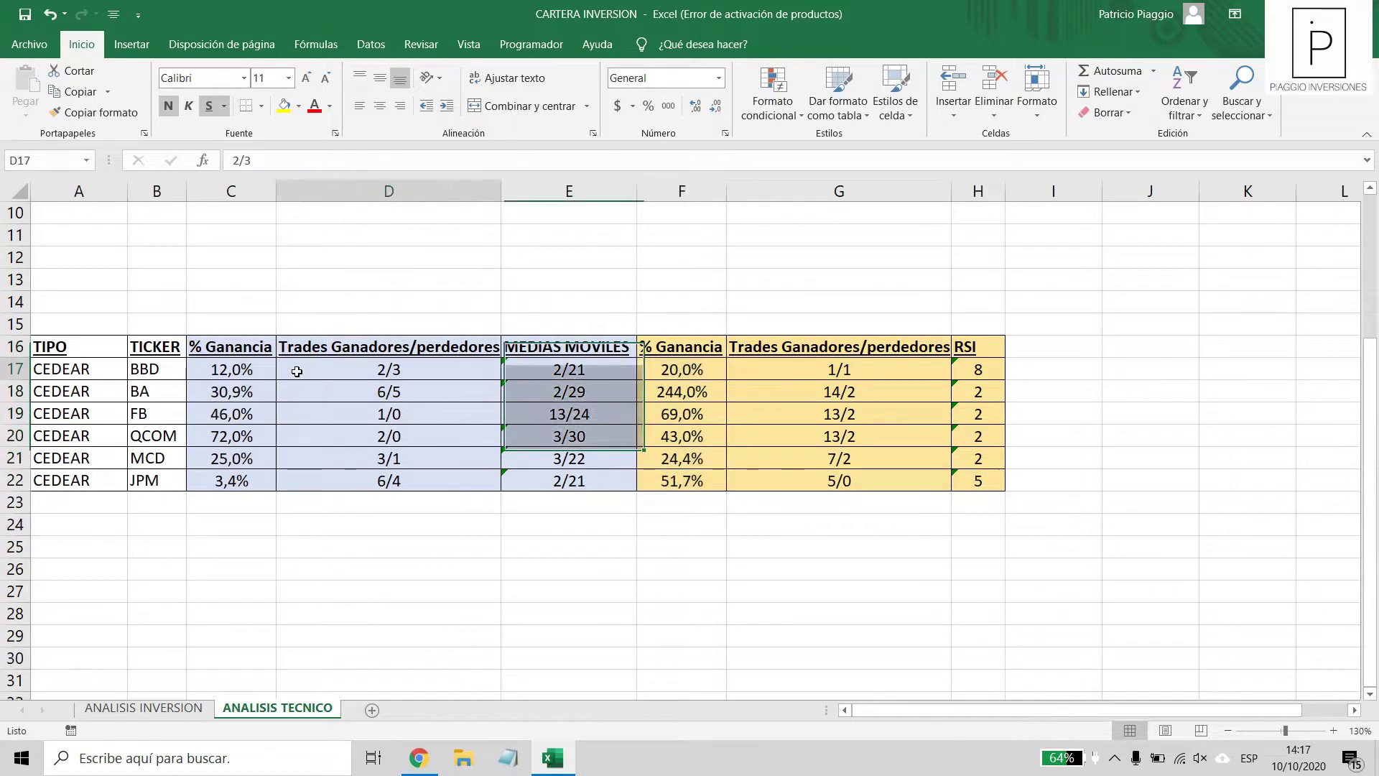
left_click(410, 371)
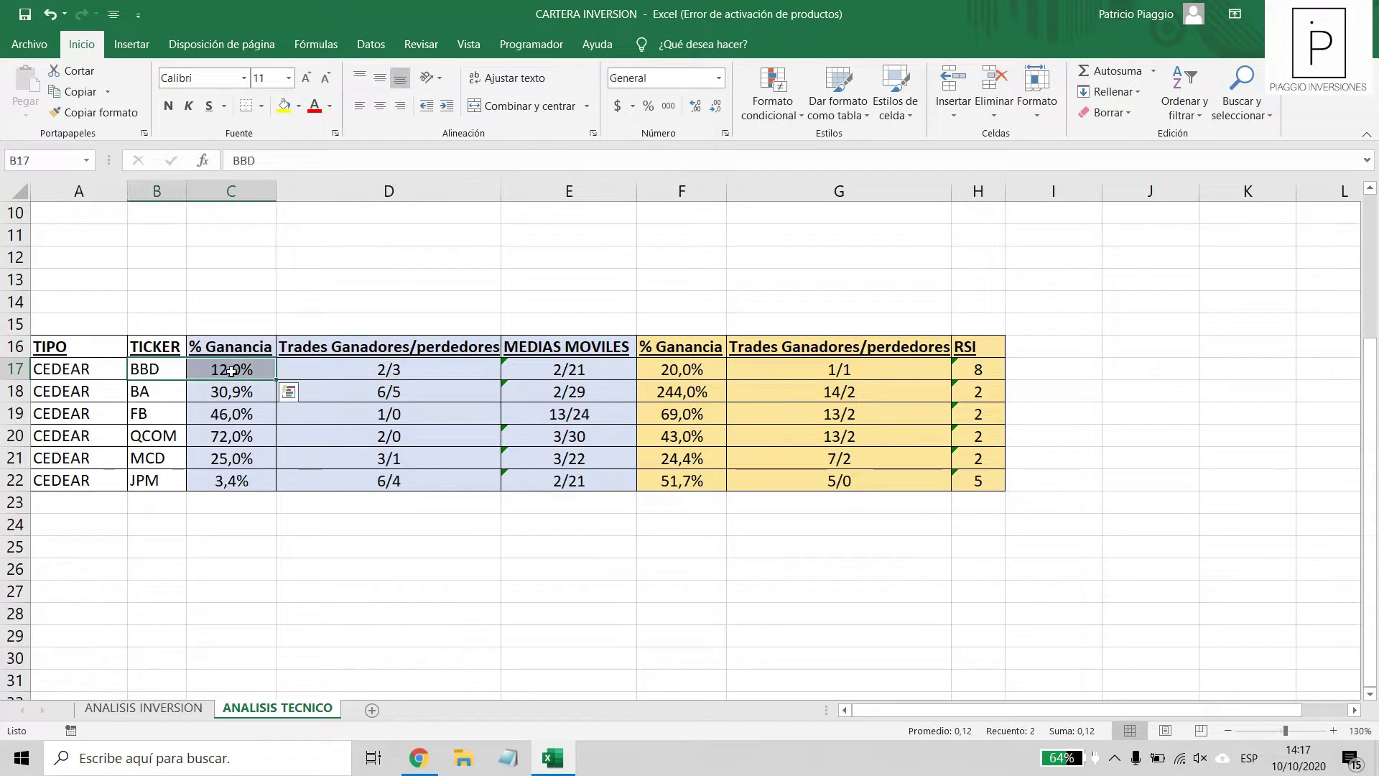
left_click(234, 371)
left_click(453, 373)
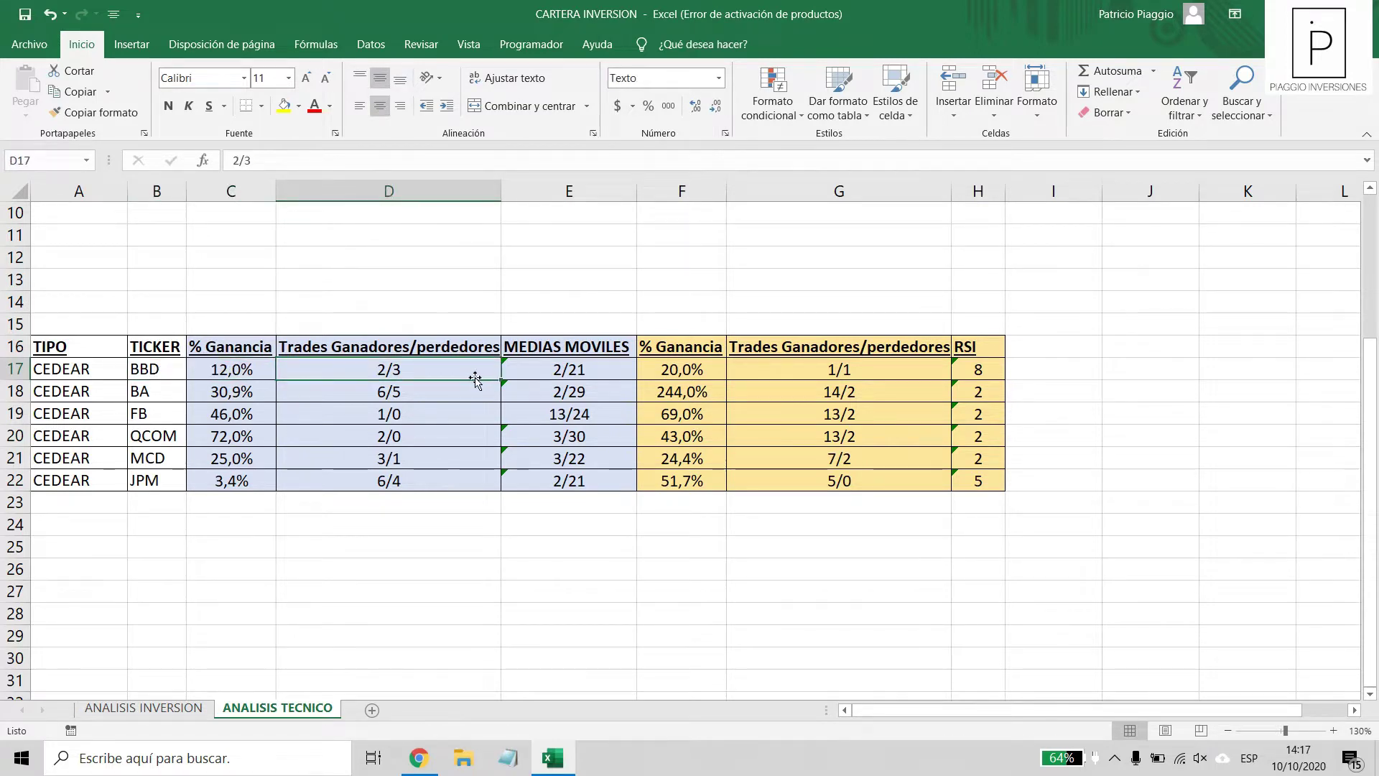
left_click(602, 368)
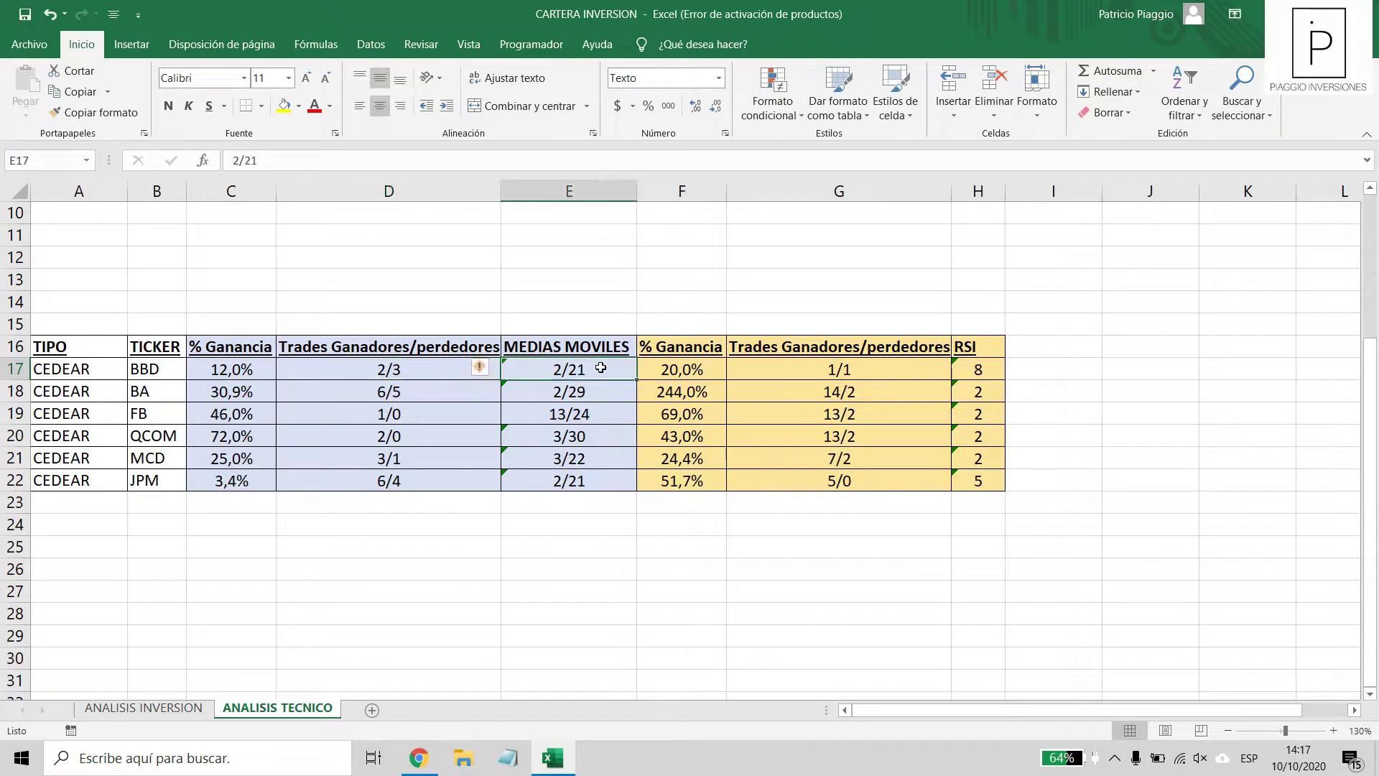
left_click(659, 365)
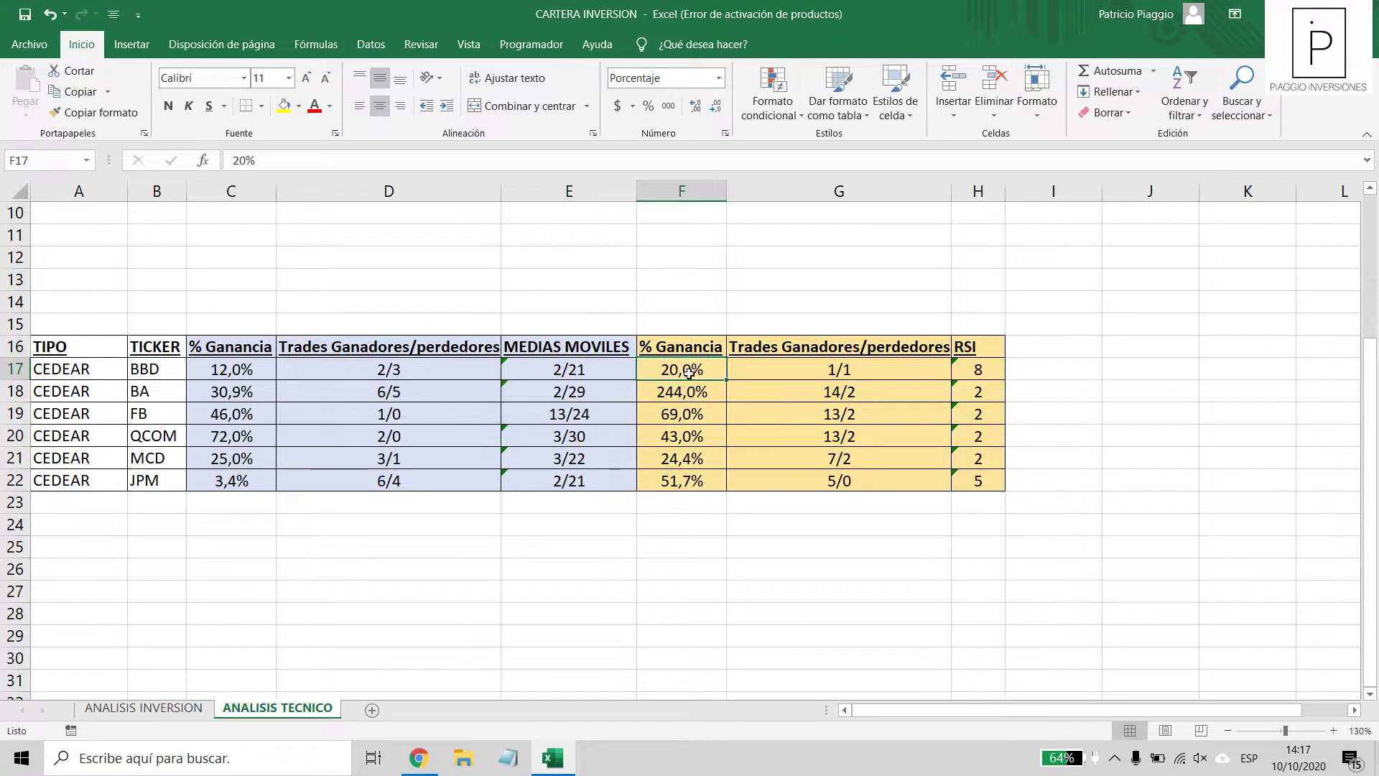
left_click(873, 370)
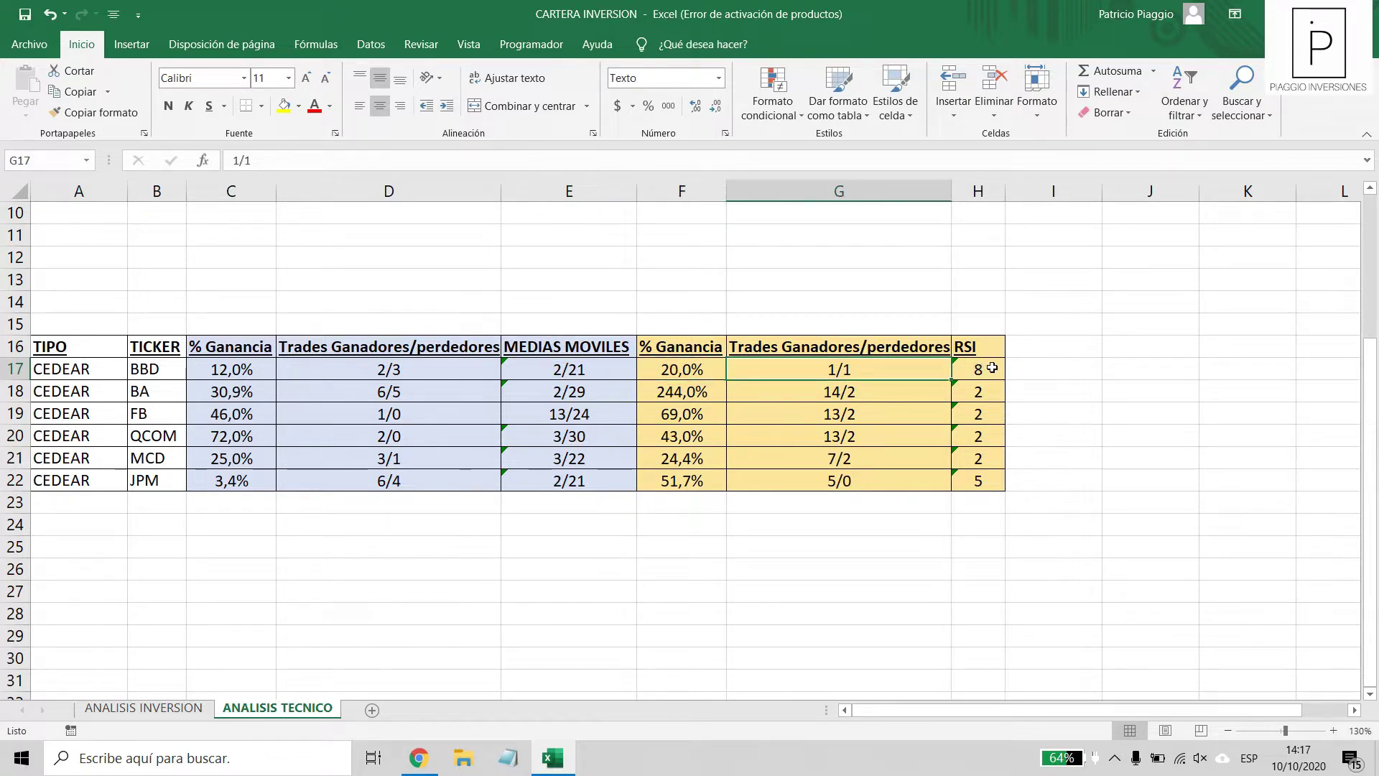
left_click(987, 369)
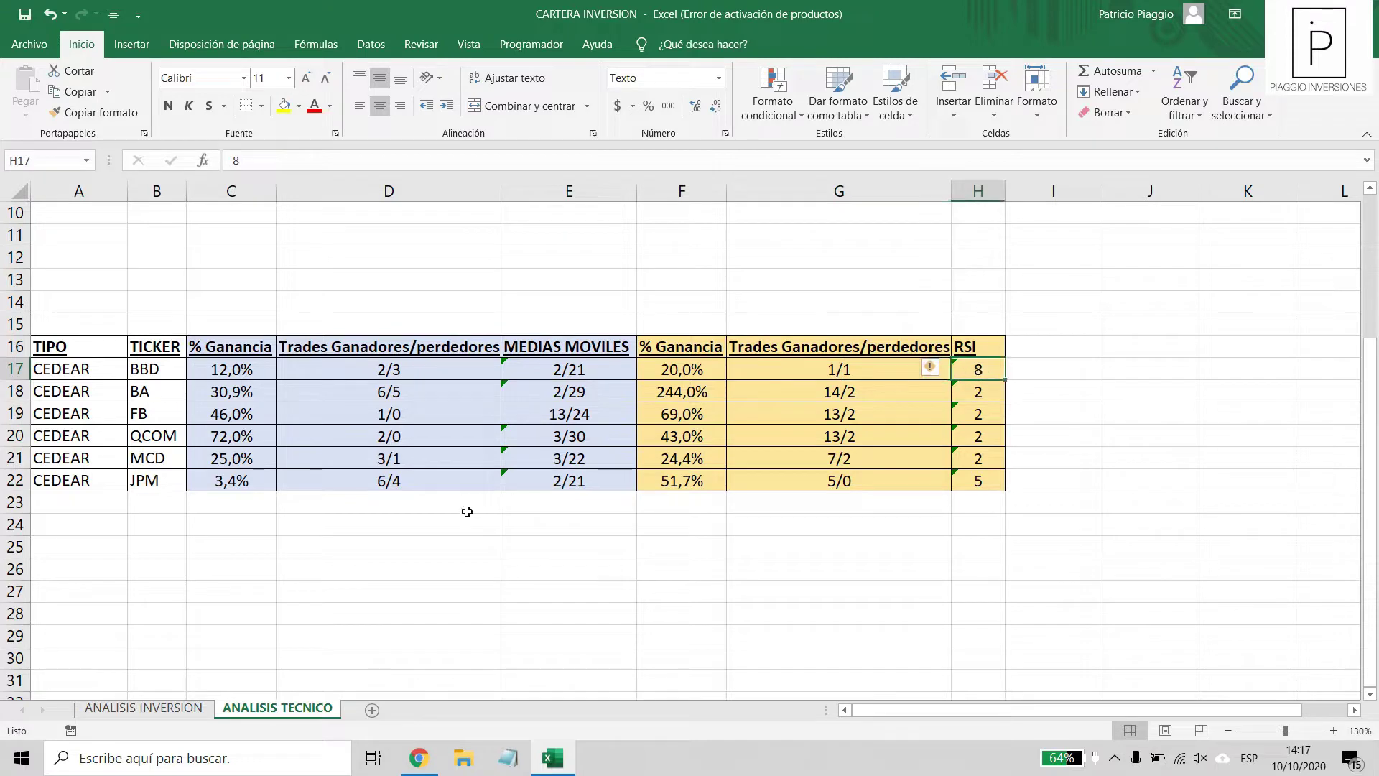
left_click_drag(218, 368, 959, 369)
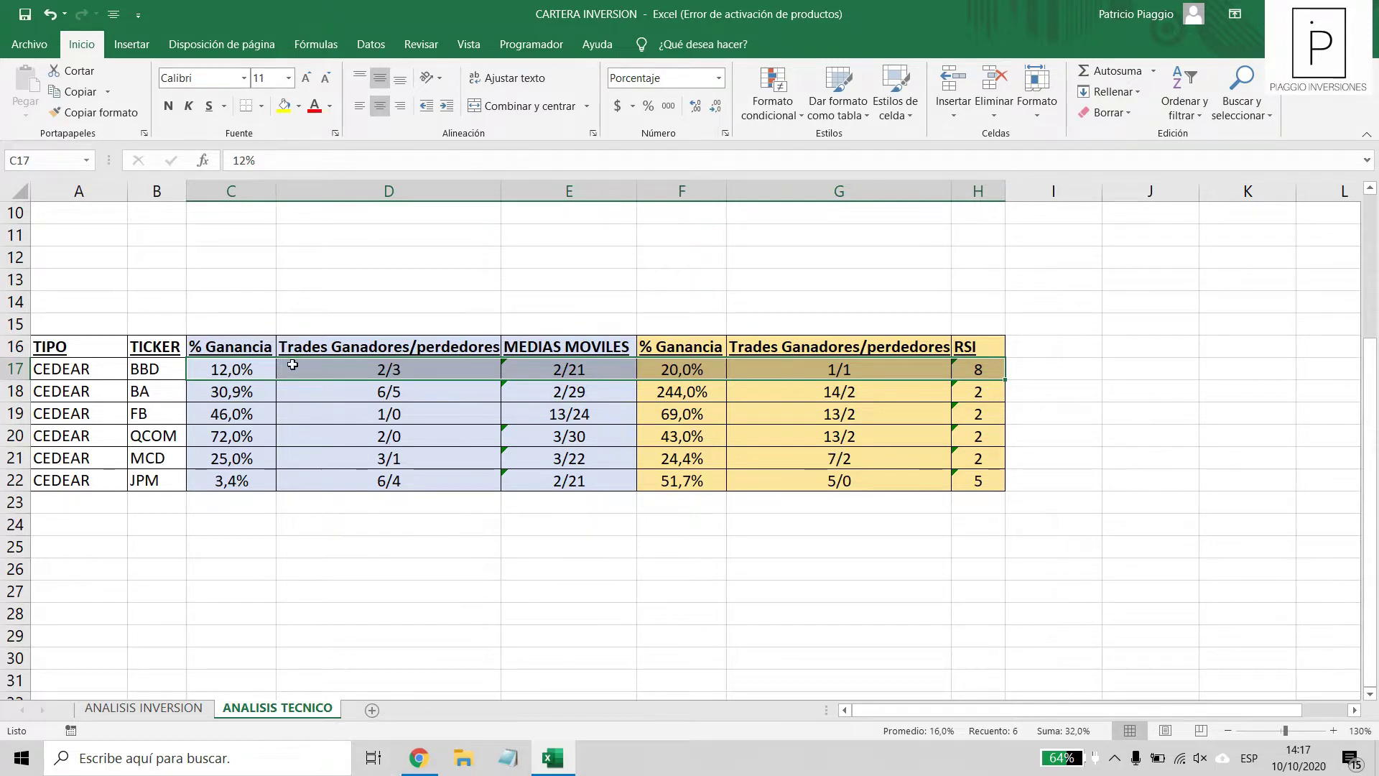
key("shift+BackSpace")
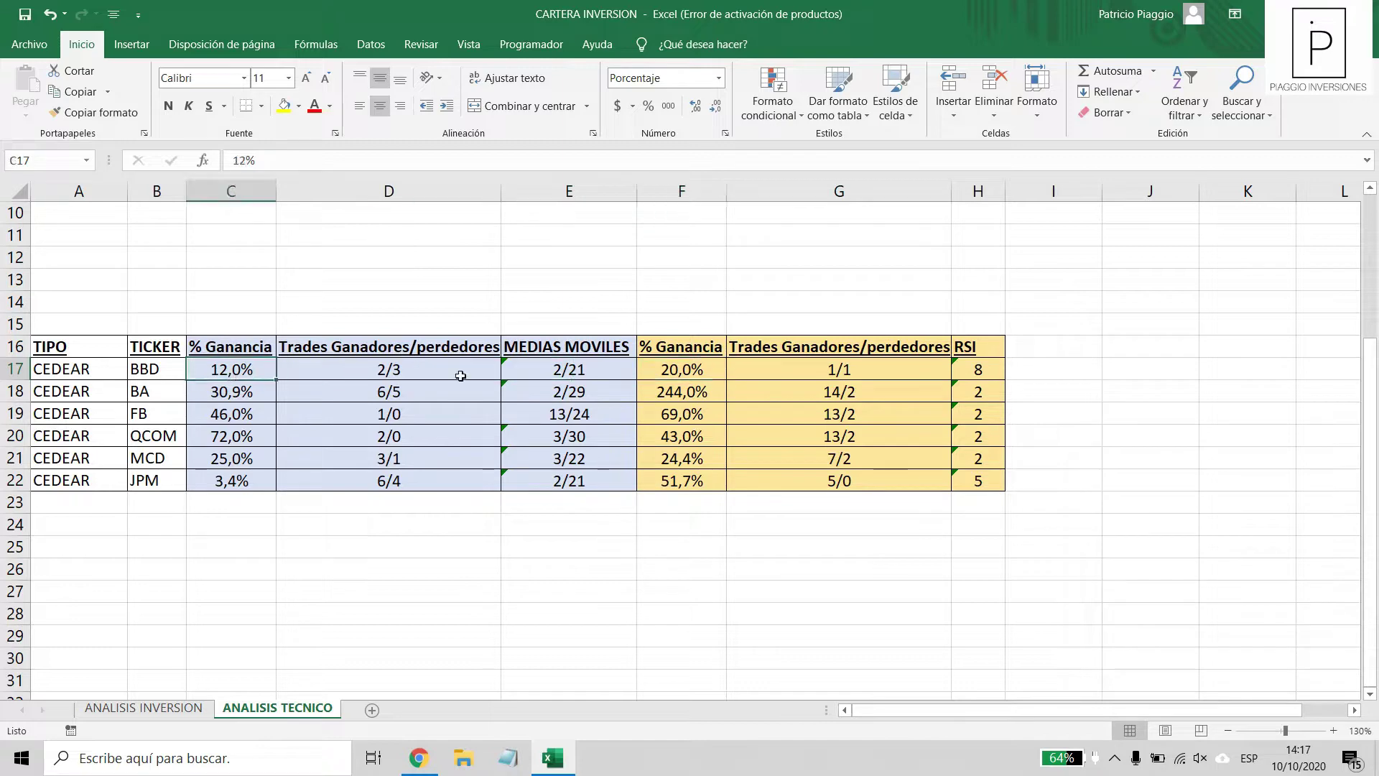
left_click(676, 372)
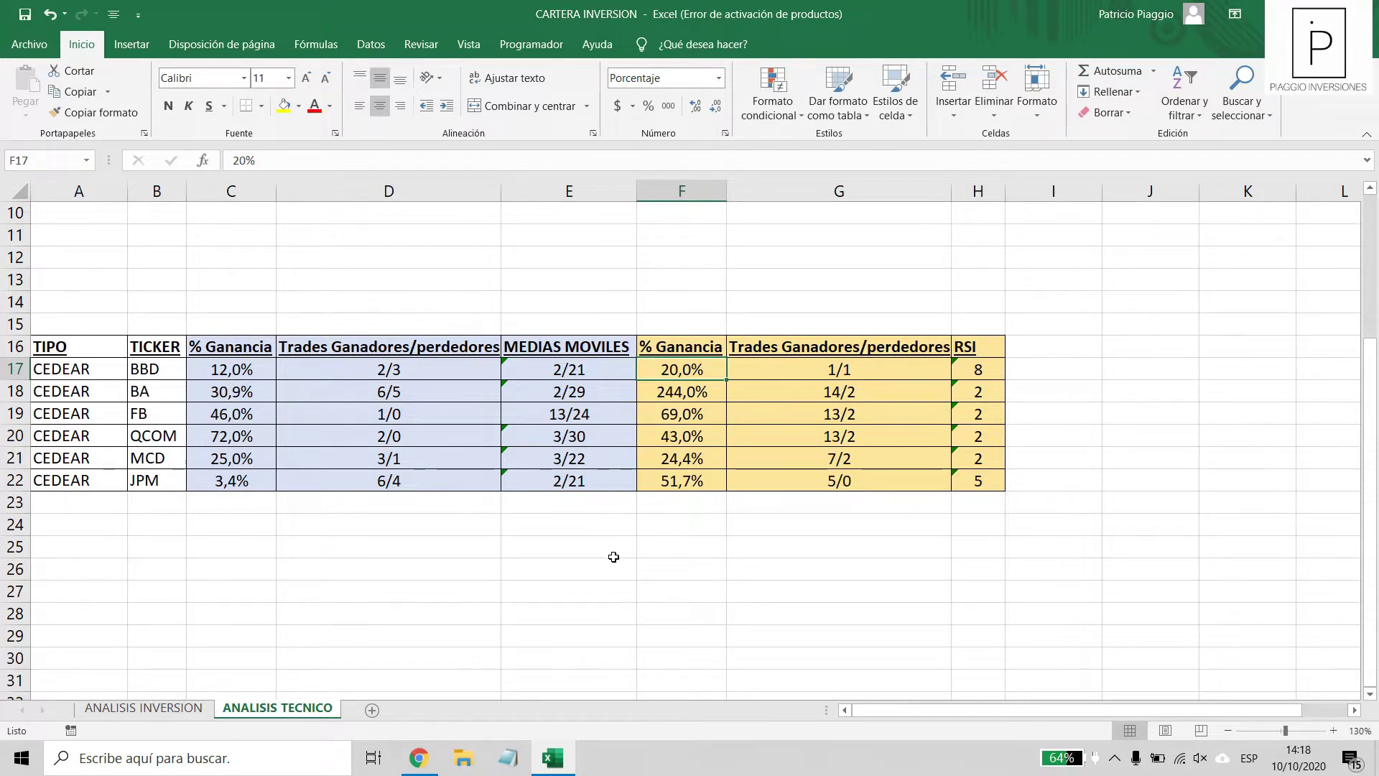
left_click(195, 372)
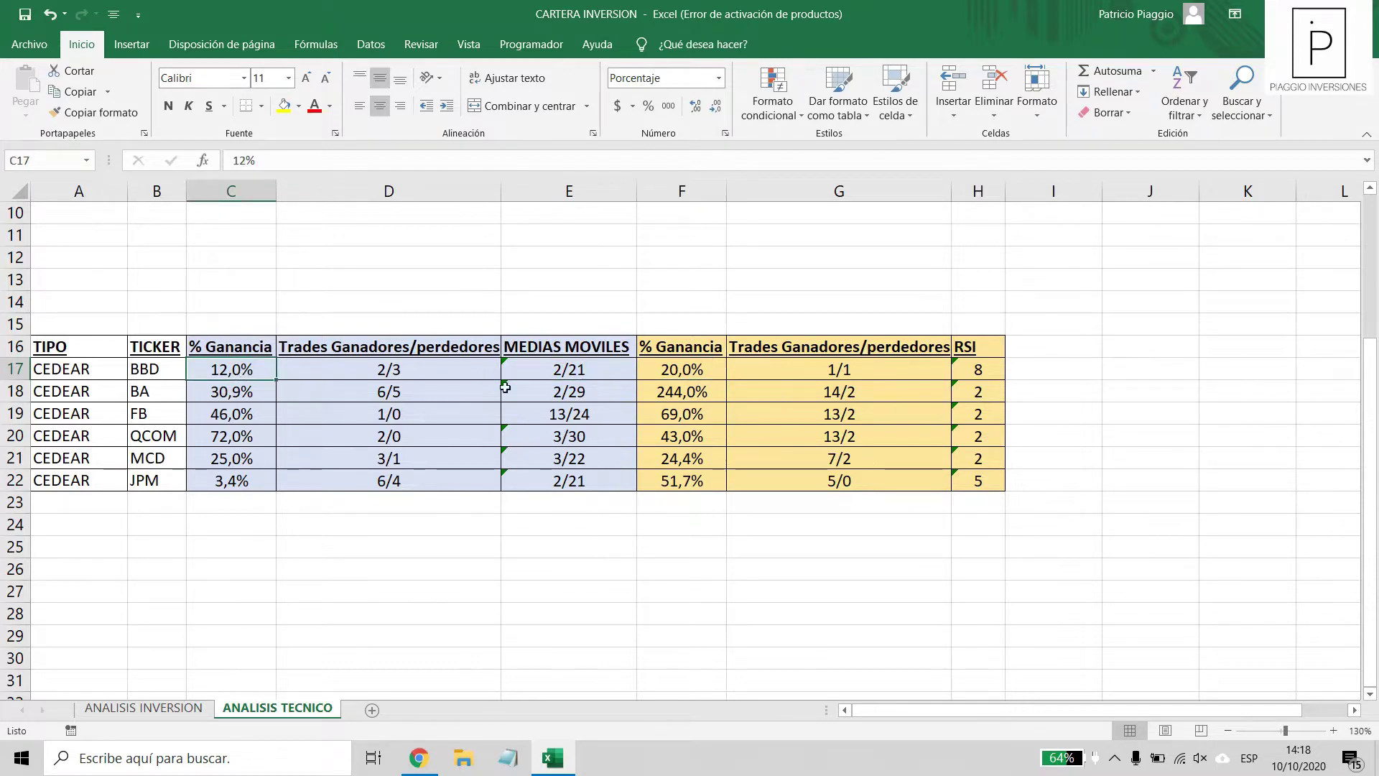
left_click(552, 377)
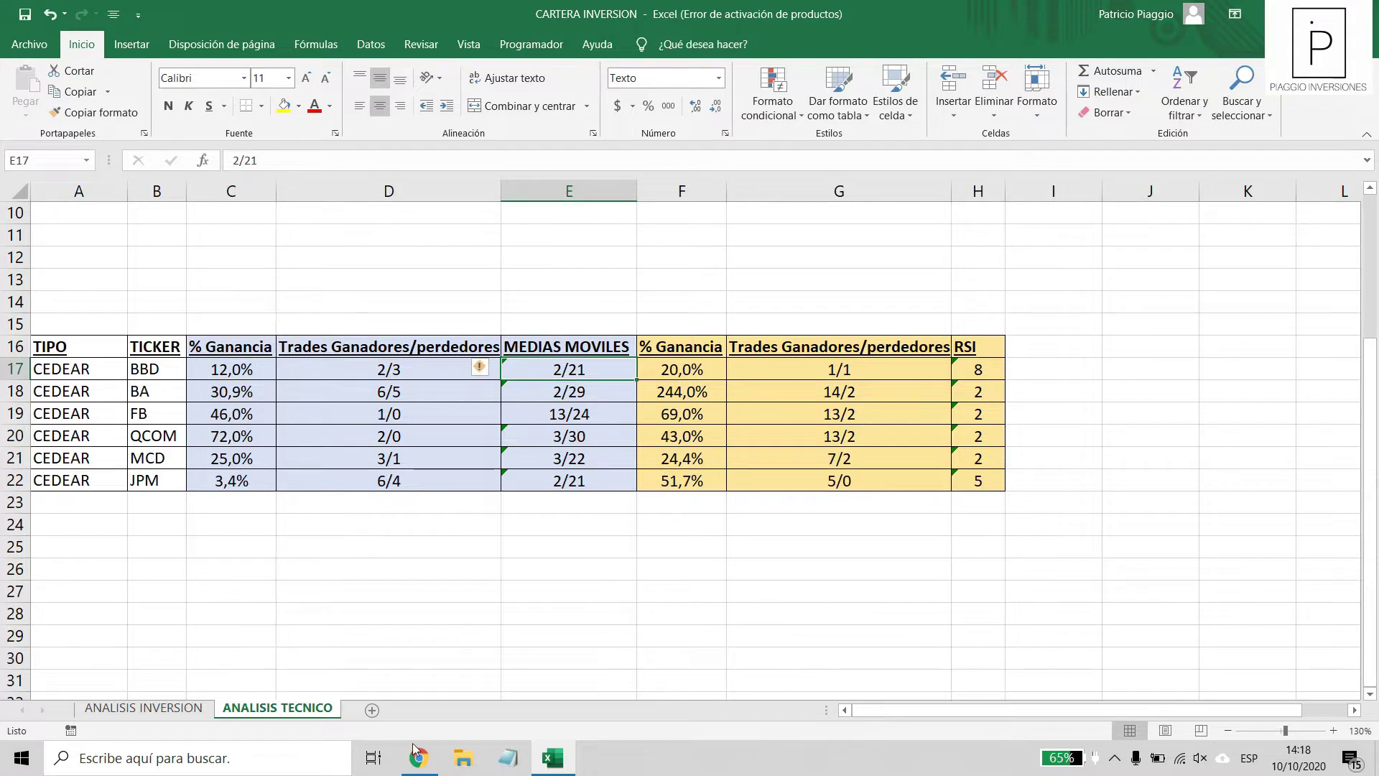
Switch to the BBD chart on TradingView in Chrome and dismiss the promotional pop-ups.
left_click(415, 751)
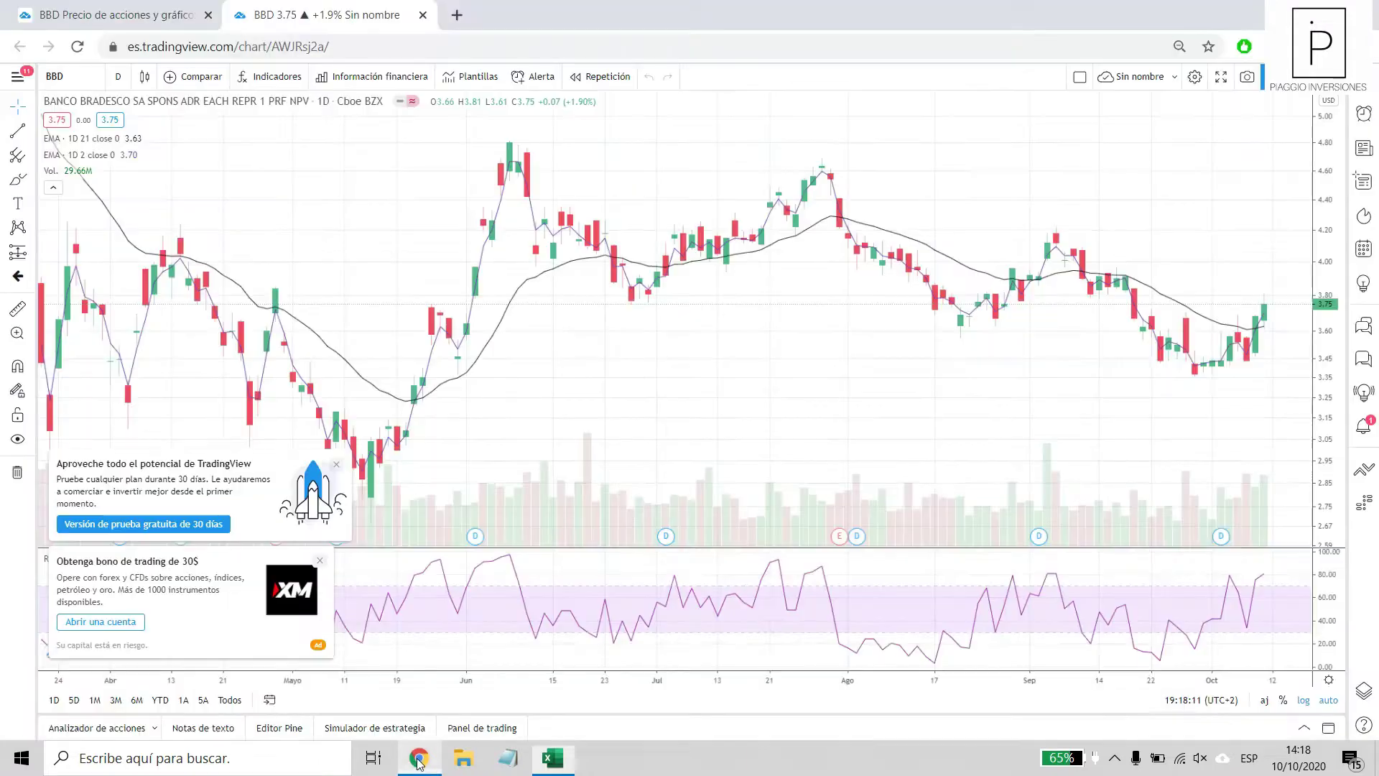
left_click(333, 468)
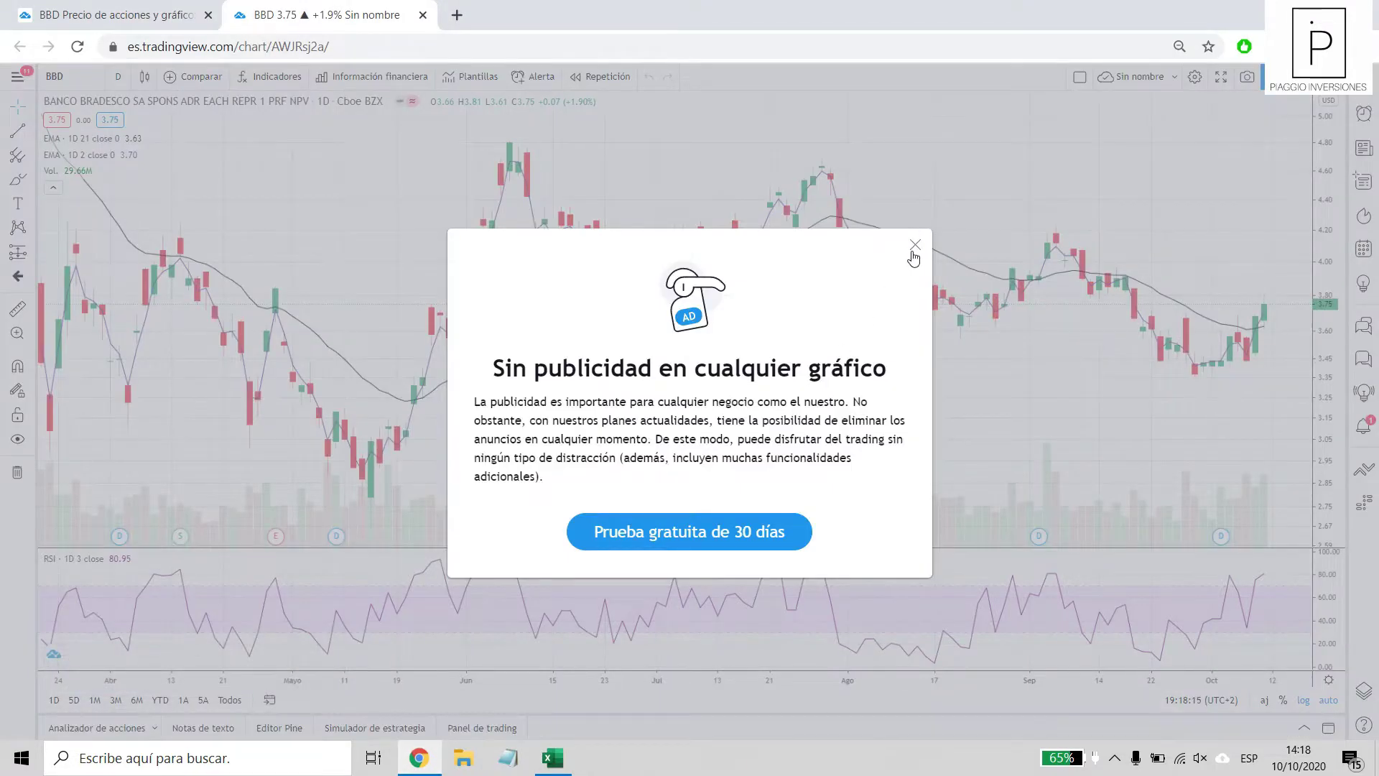
left_click(914, 246)
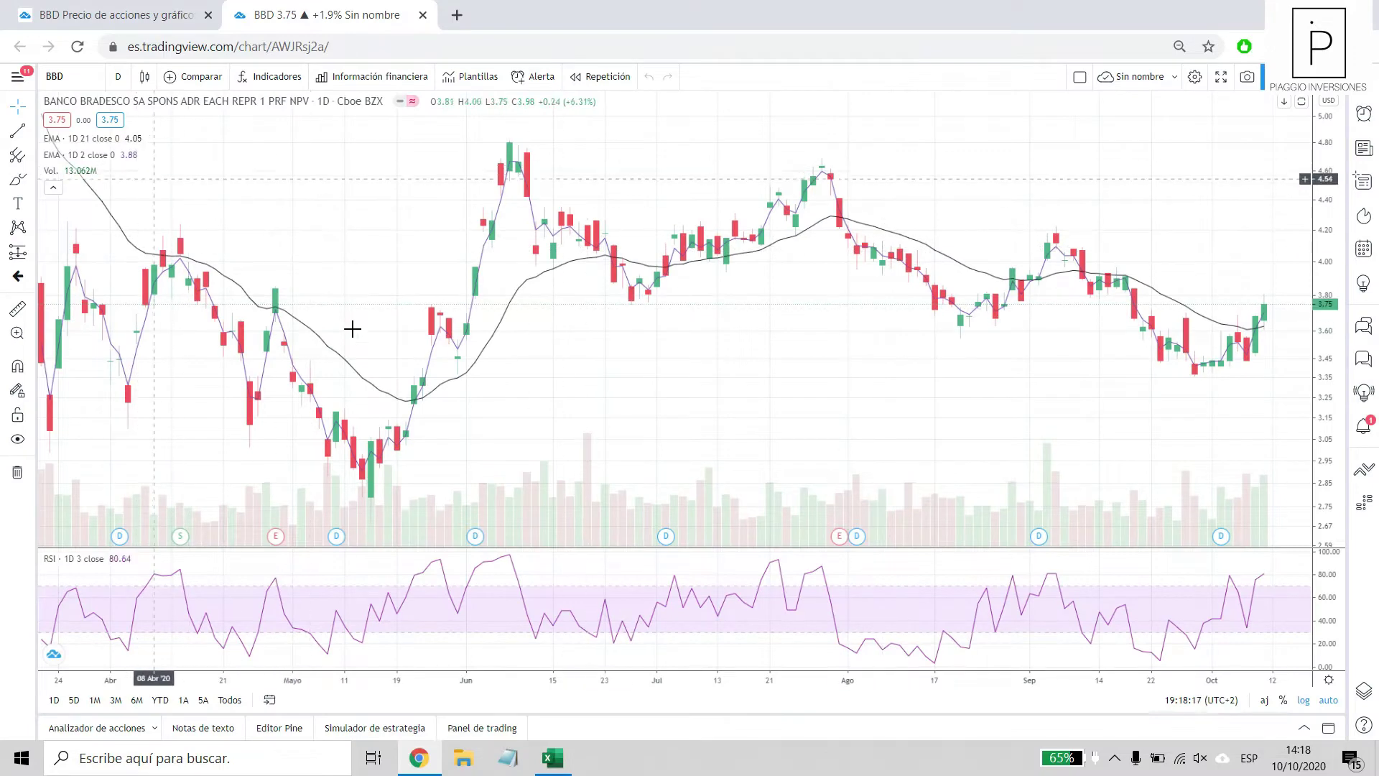
Set the length of the chart's RSI indicator to 8.
double_click(821, 574)
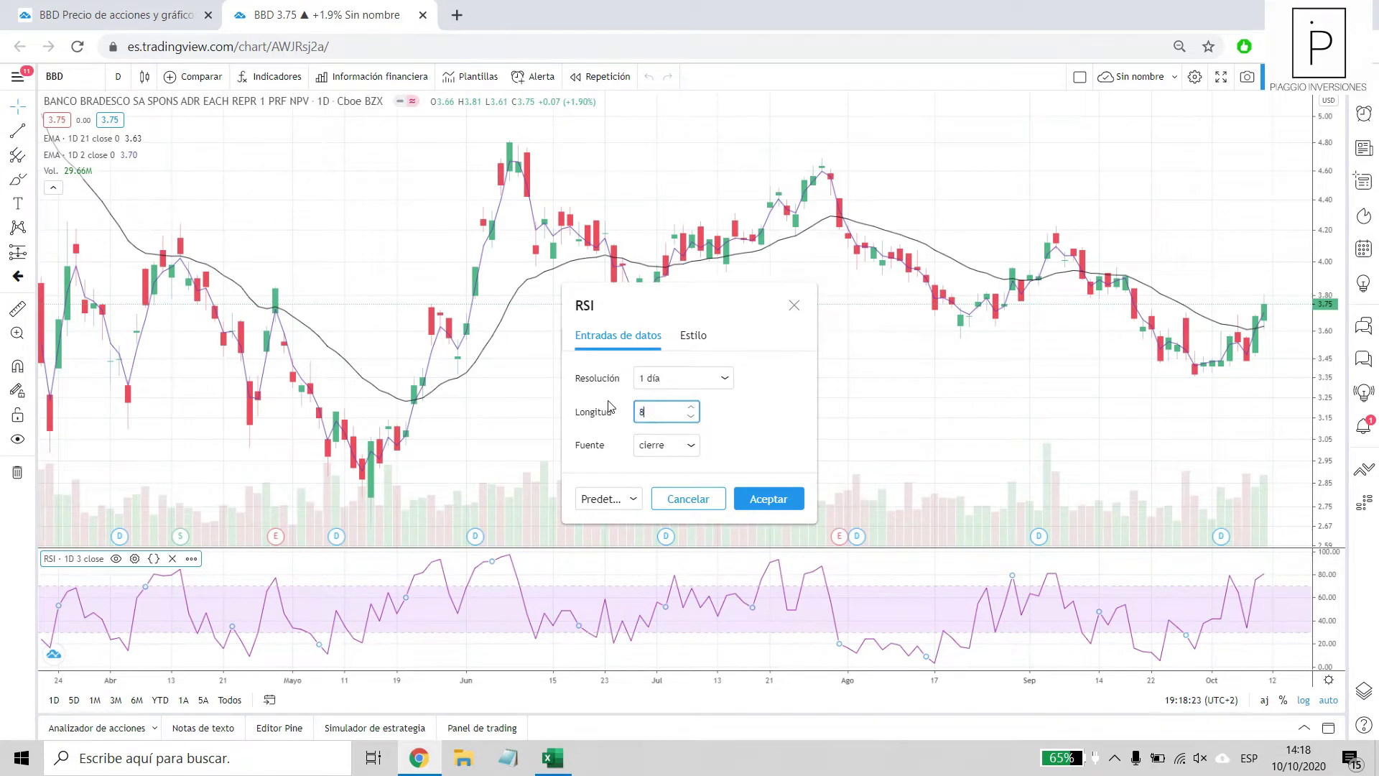
type("8")
left_click(767, 499)
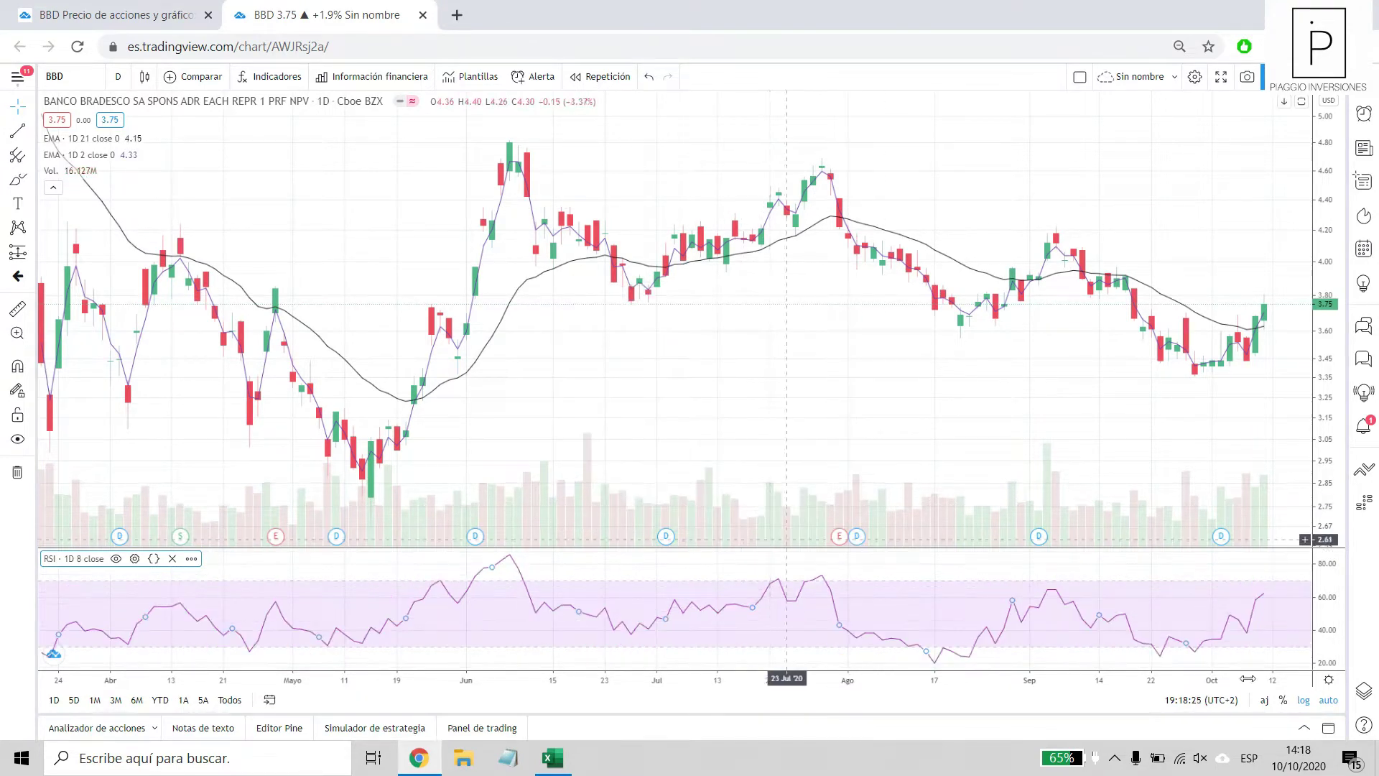
Draw a descending trend line over the BBD highs from about 4.69 on 29 Jul '20 to about 3.62 on 22 Oct '20.
scroll(506, 404, "down", 2)
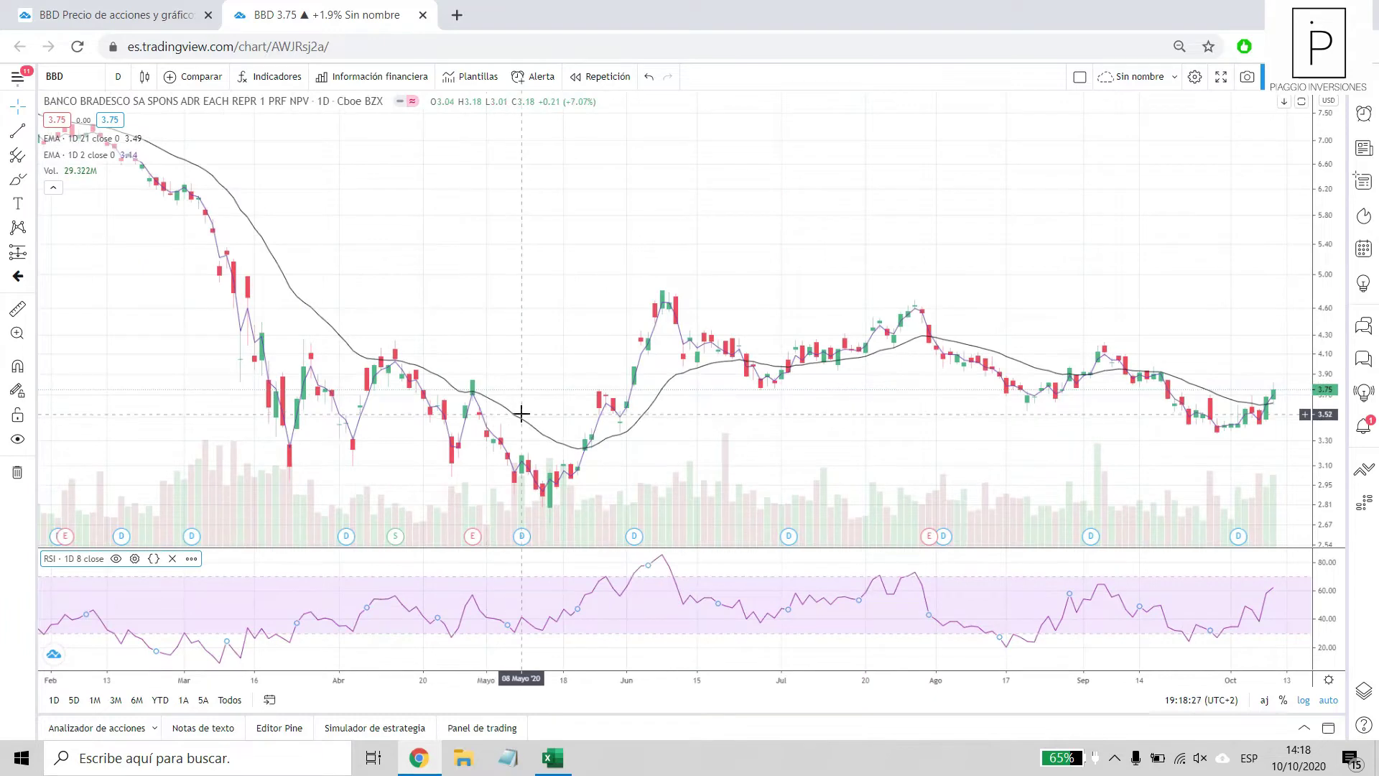
scroll(521, 413, "down", 2)
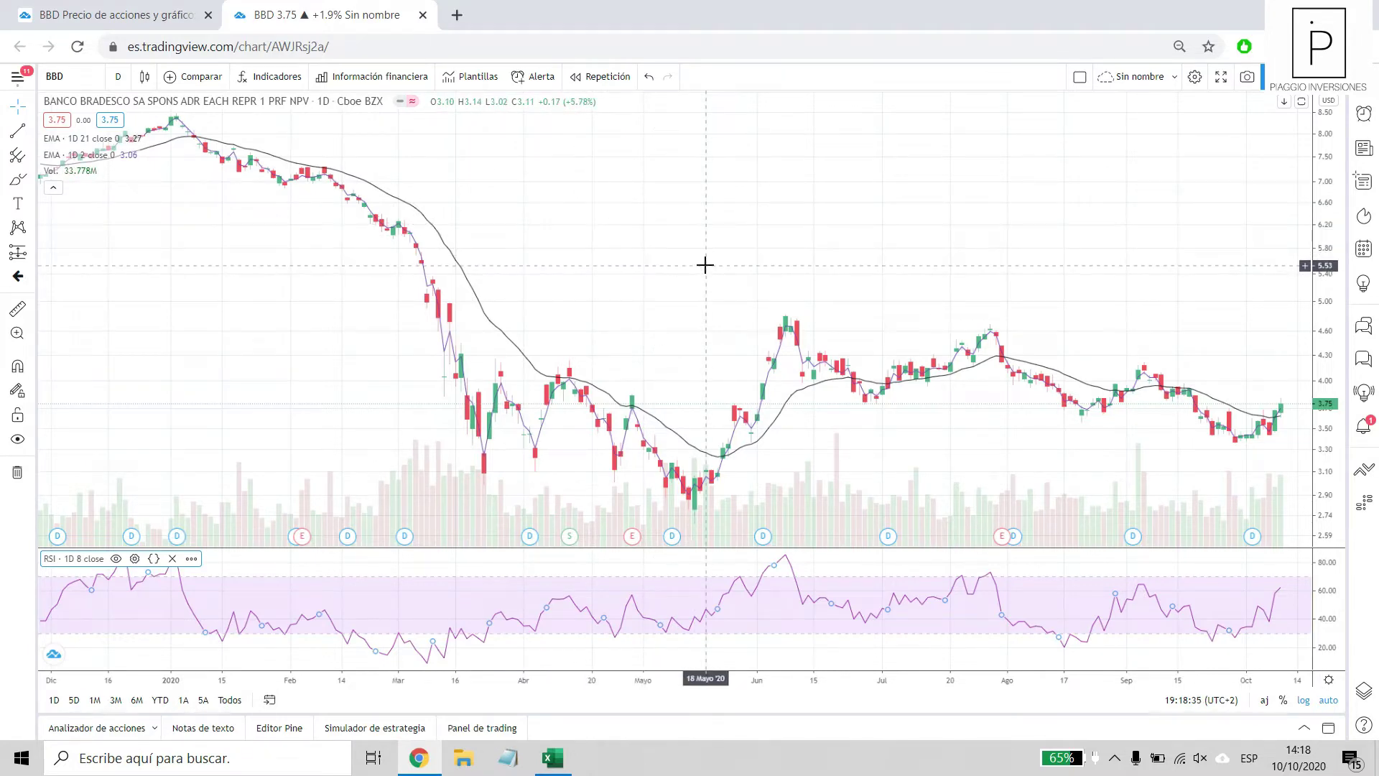
scroll(903, 357, "down", 1)
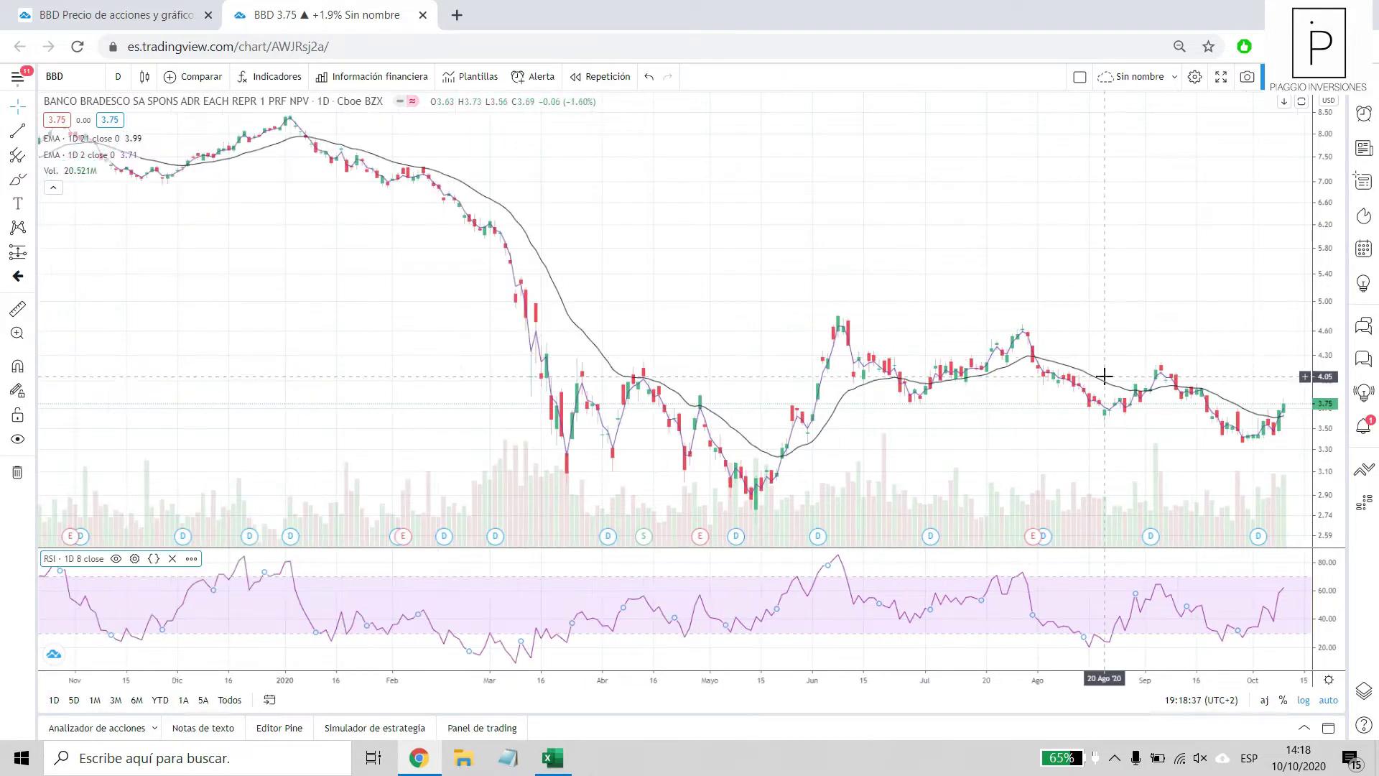
scroll(855, 359, "right", 5)
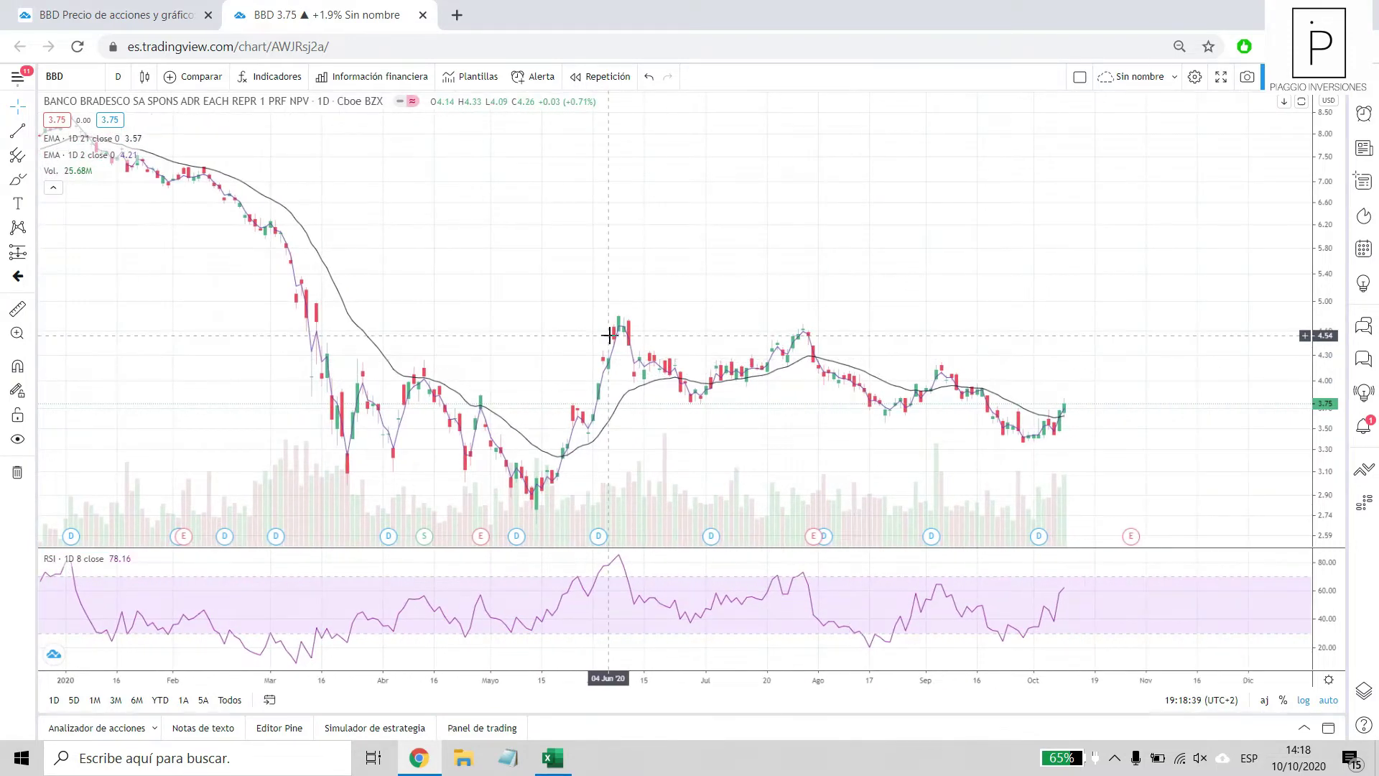
scroll(554, 387, "up", 1)
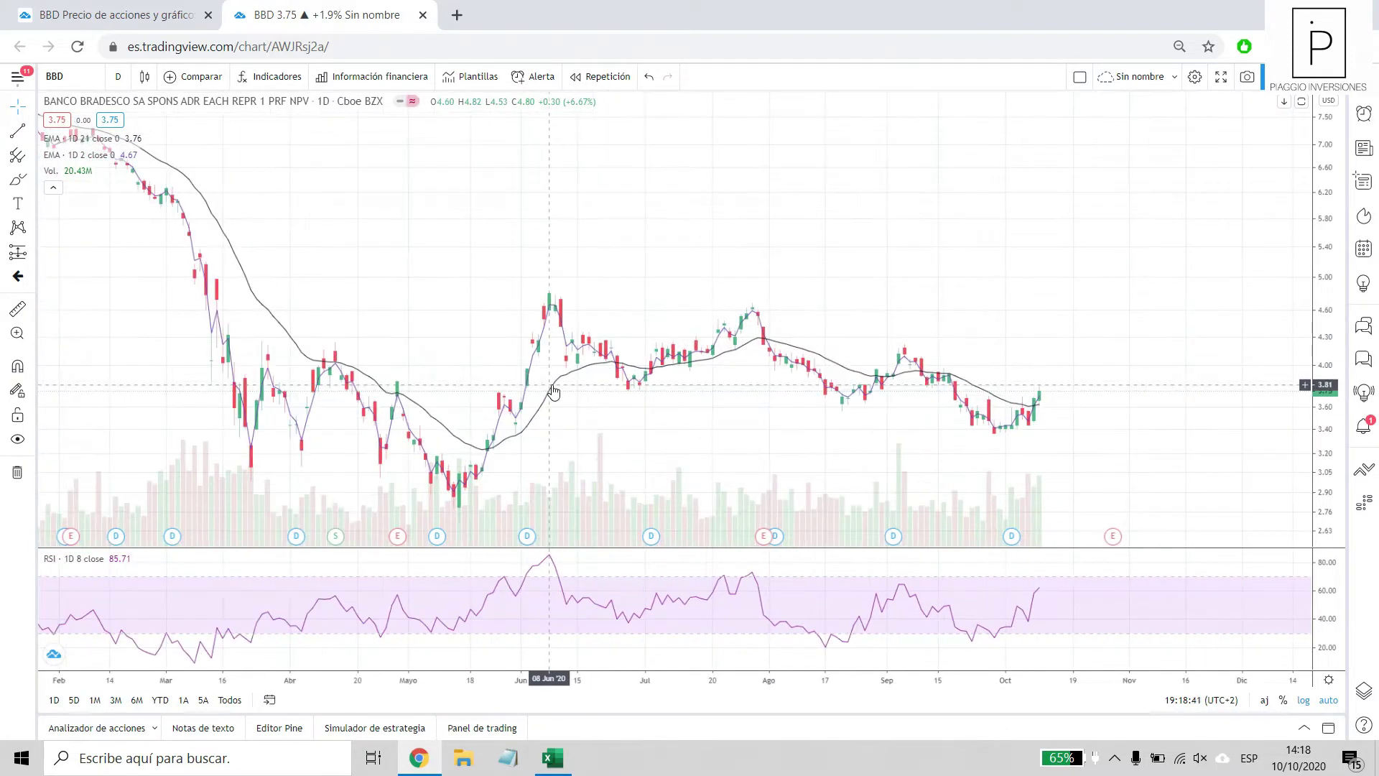
left_click(18, 131)
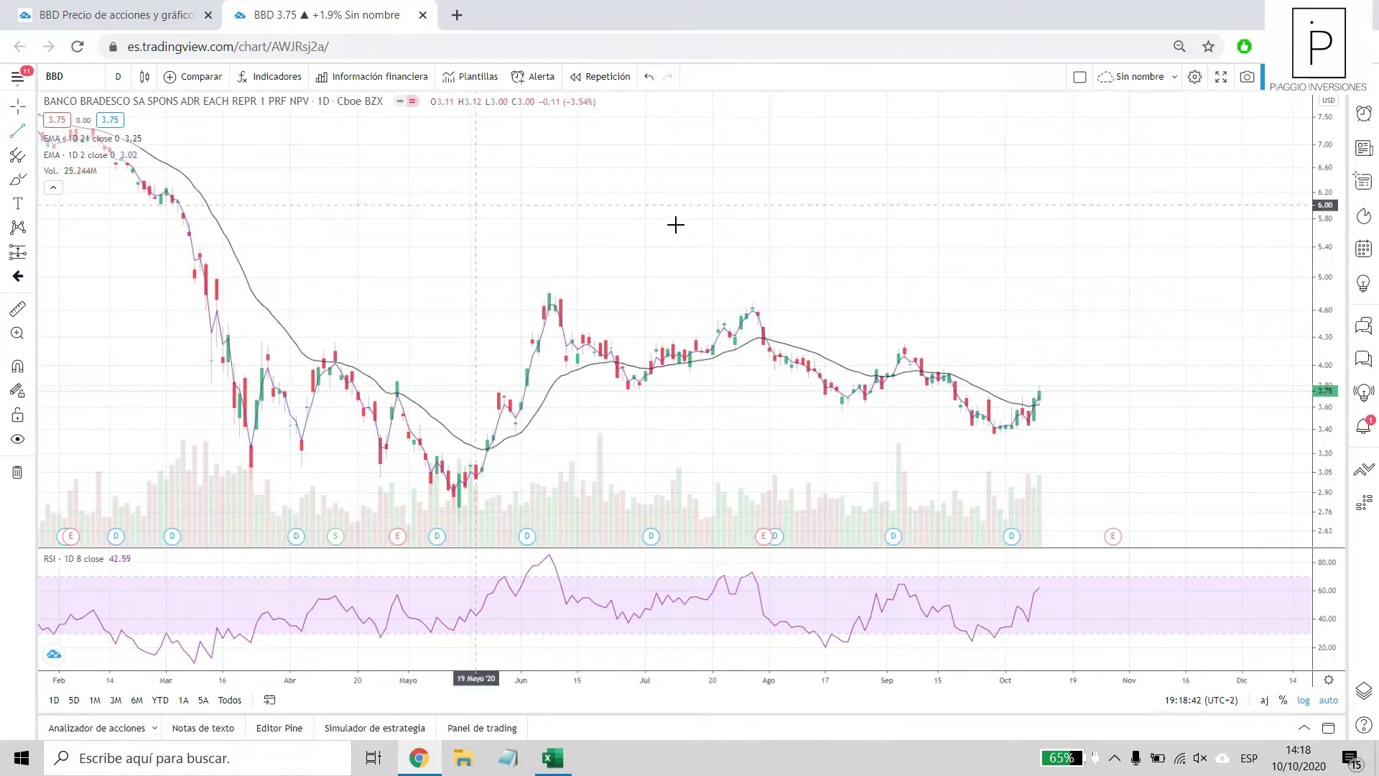
left_click(755, 303)
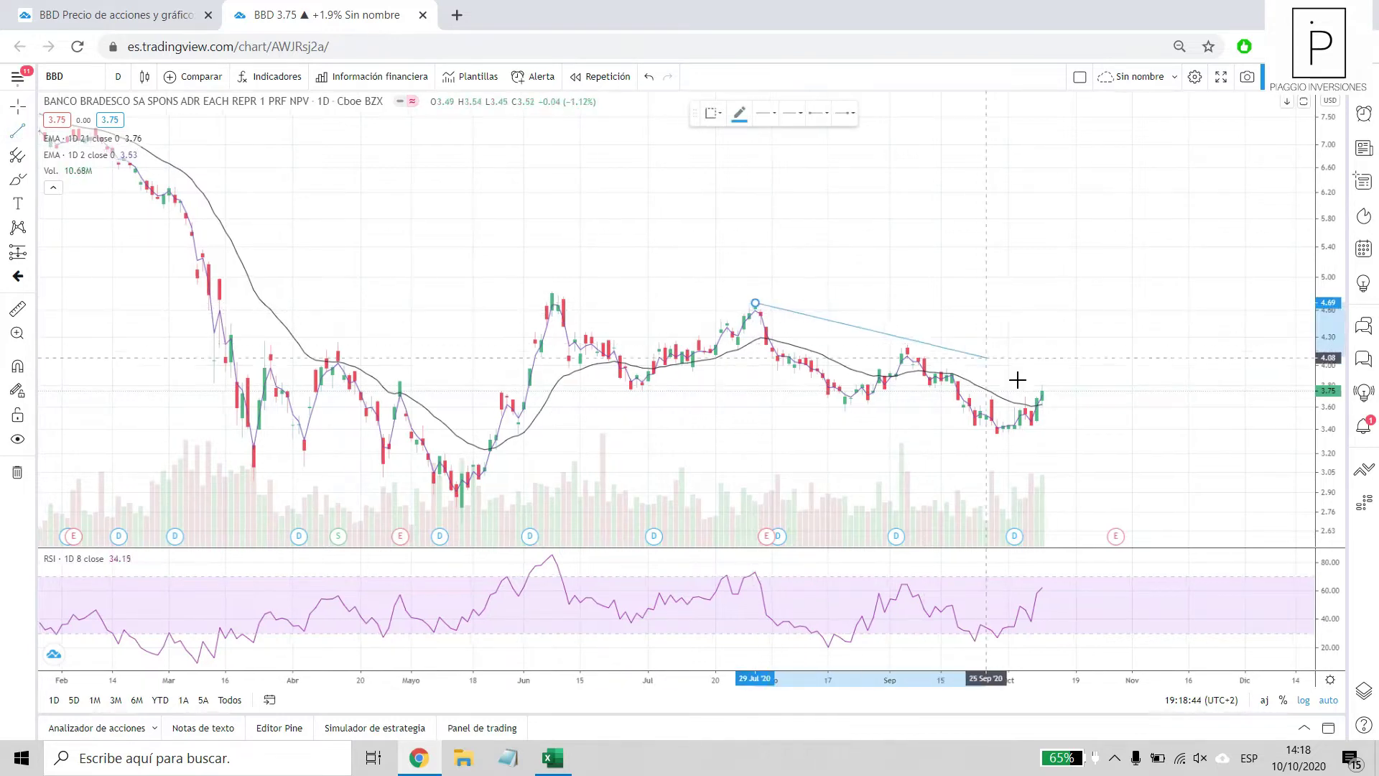
left_click(1092, 404)
Clone the descending trend line and place the copy under the August low, from about 4.10 on 21 Jul to about 2.95 on 14 Oct '20.
scroll(893, 415, "down", 2)
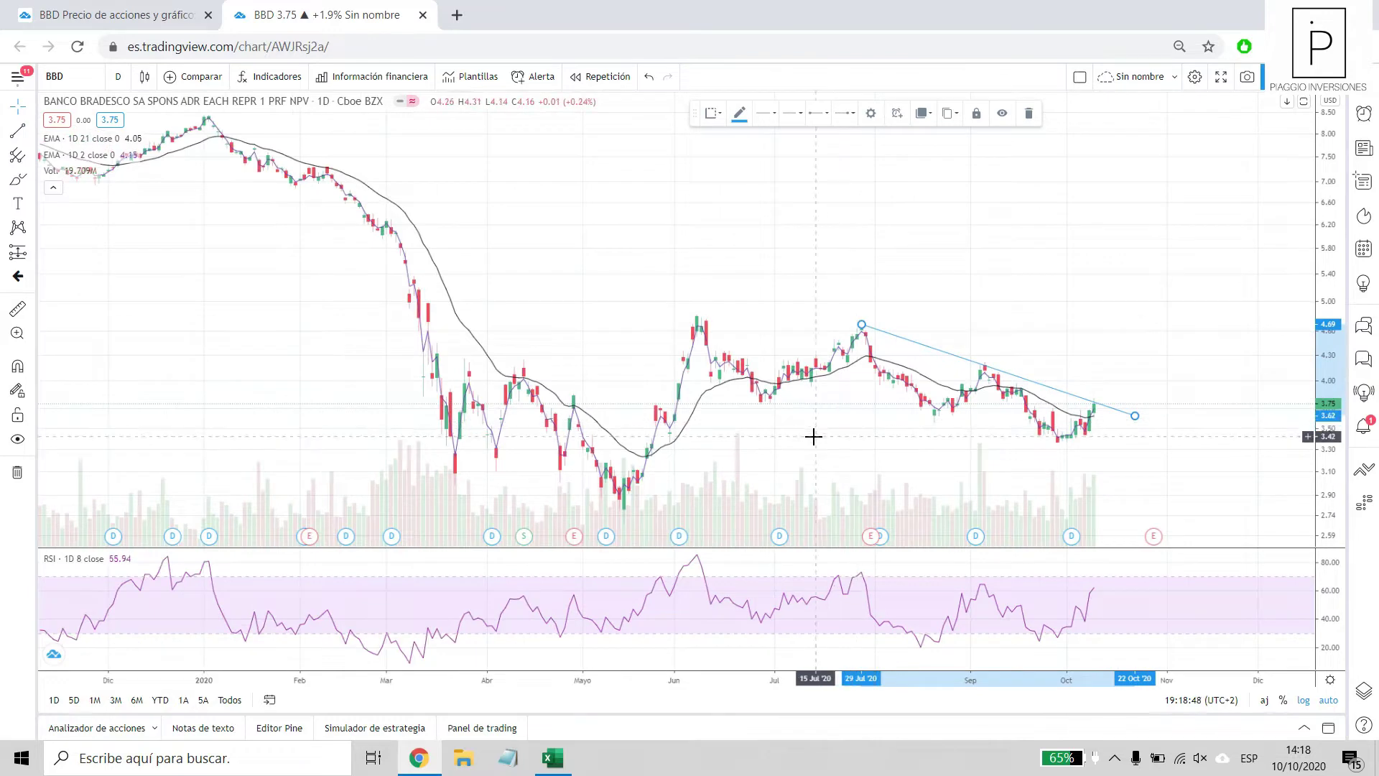
right_click(918, 349)
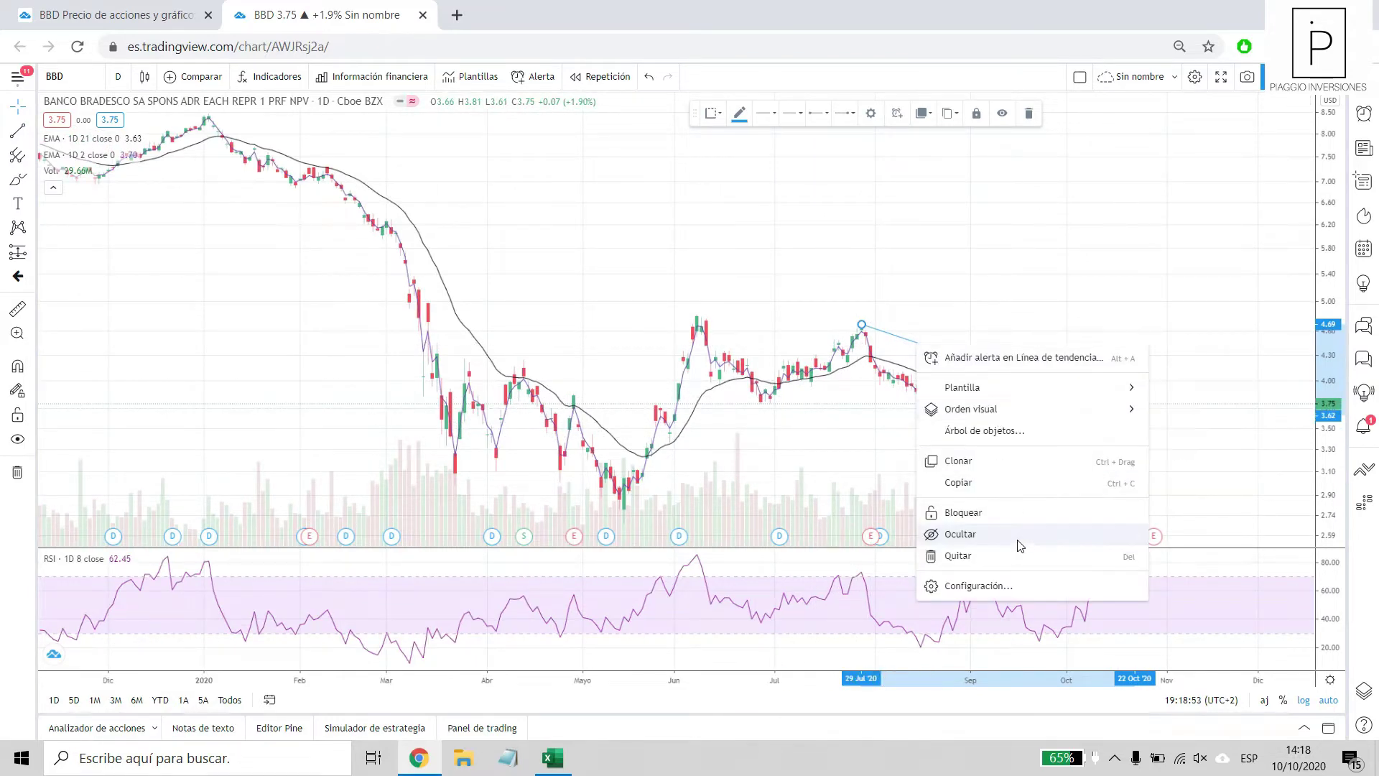
left_click(1006, 461)
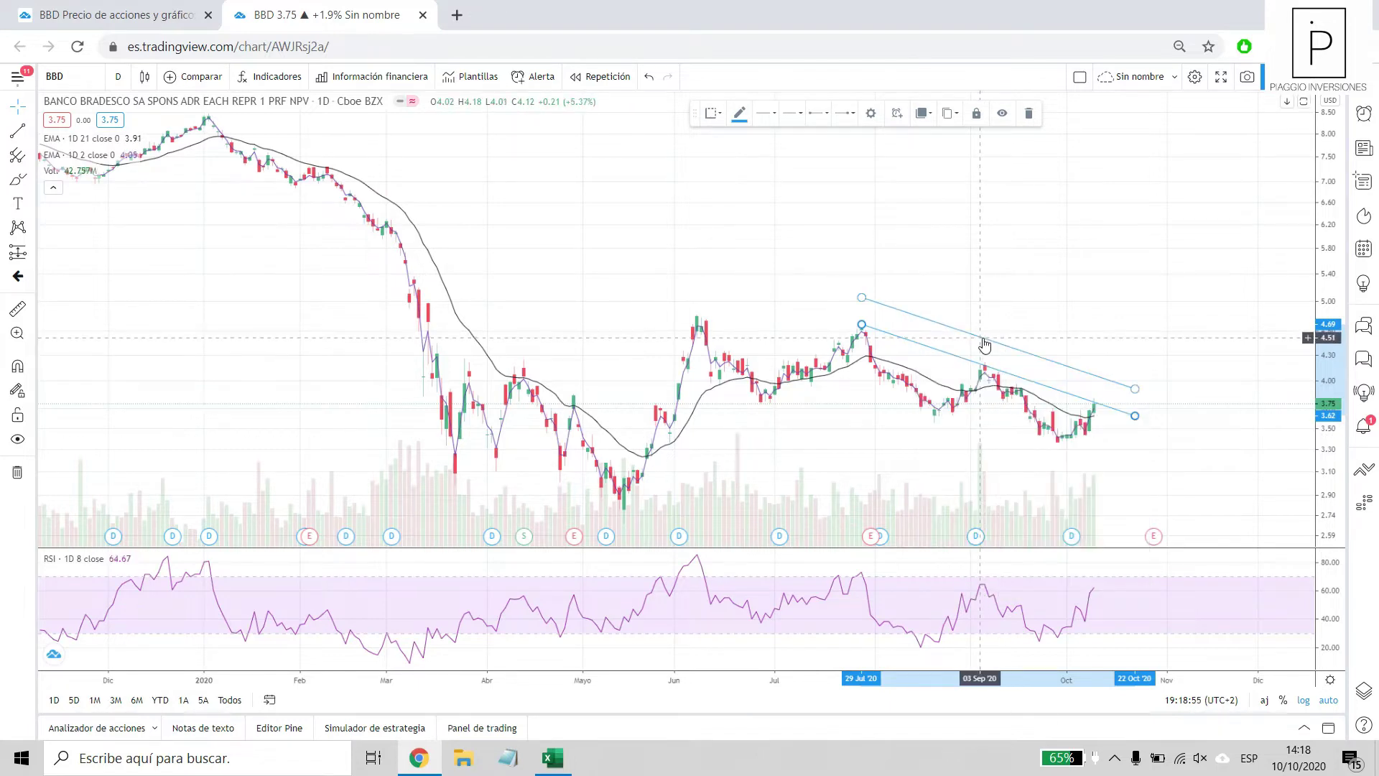
left_click(956, 424)
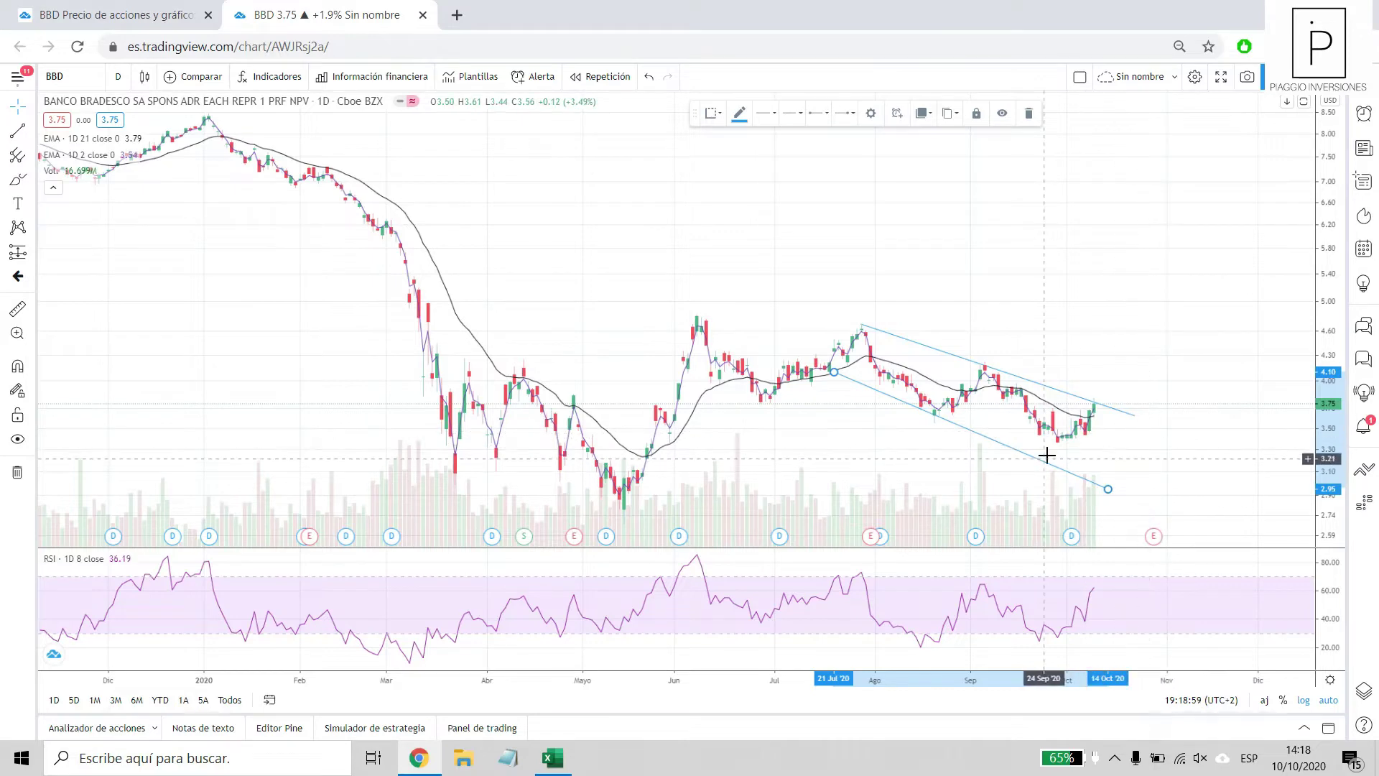
scroll(1163, 409, "down", 1)
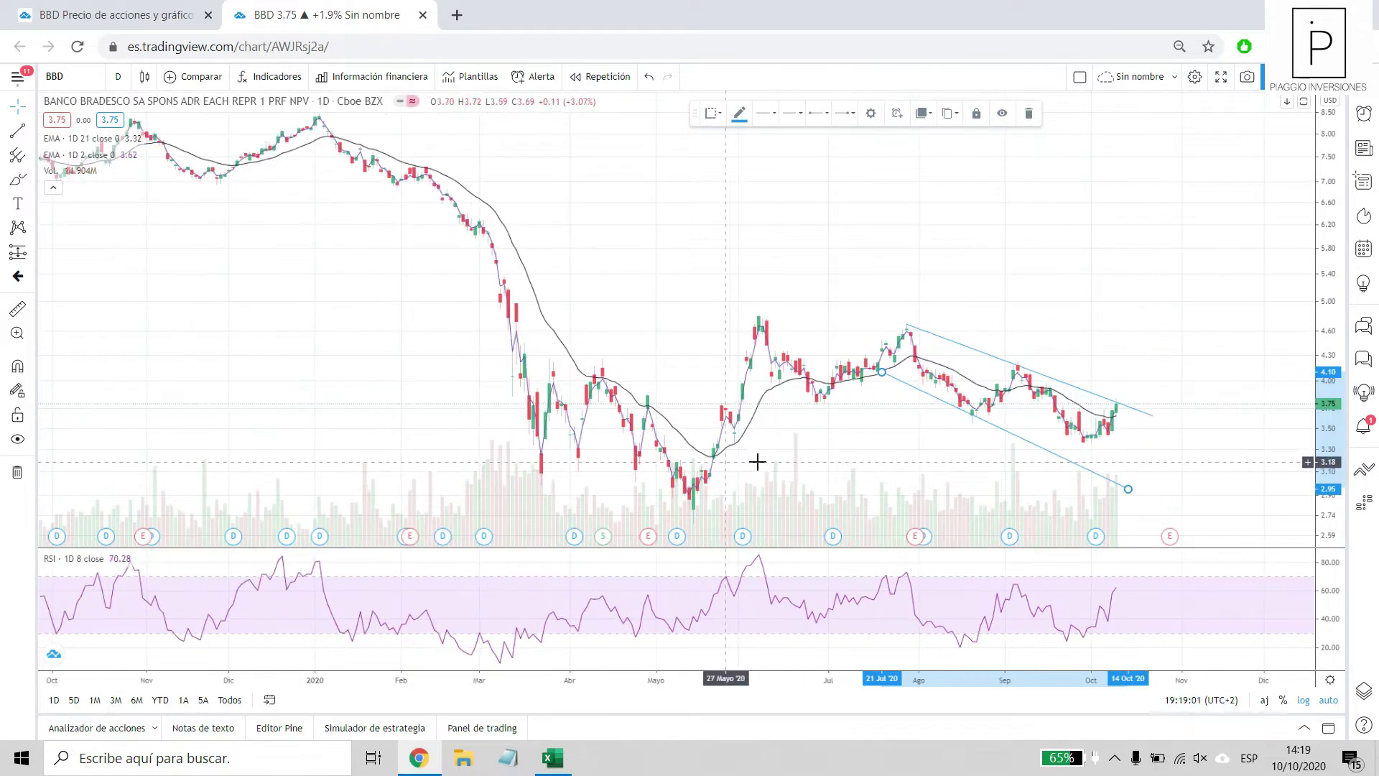
left_click_drag(446, 369, 594, 379)
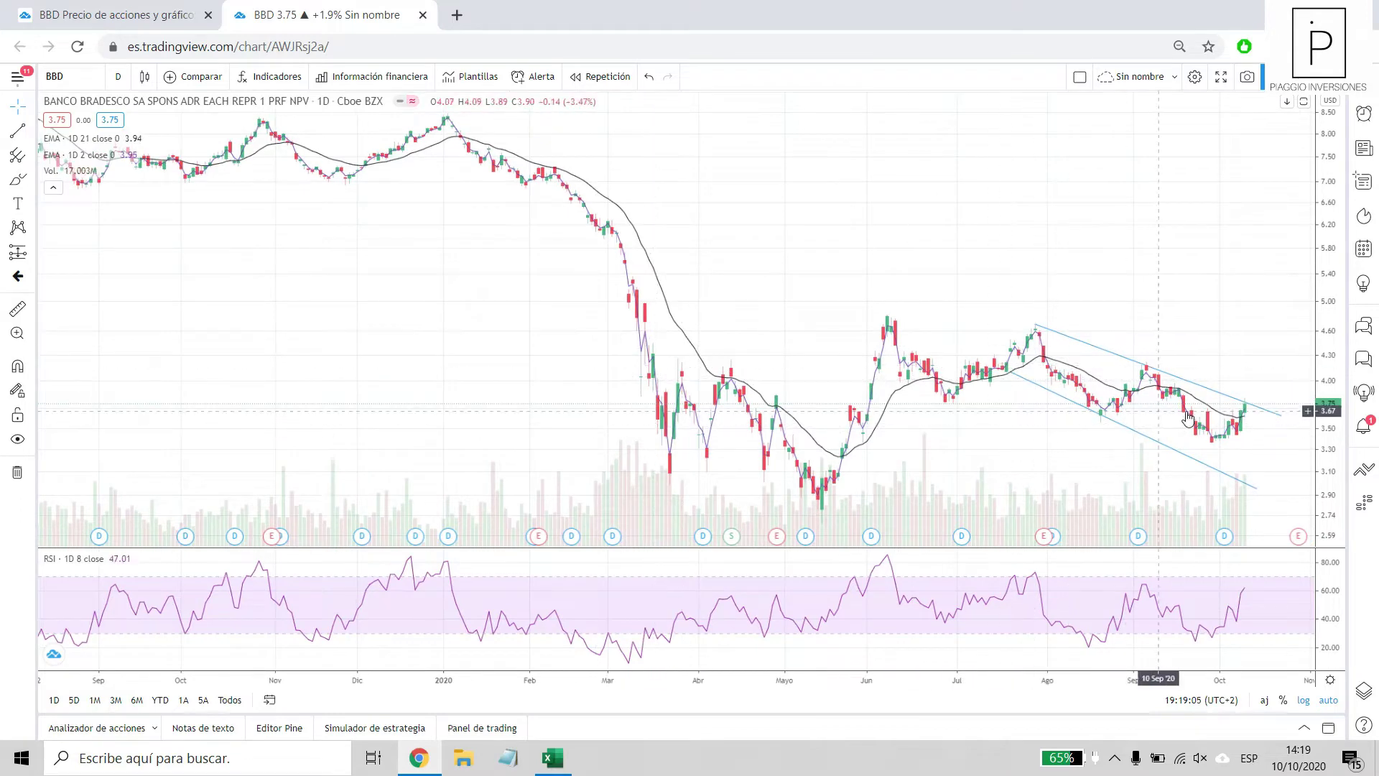
scroll(1131, 347, "up", 3)
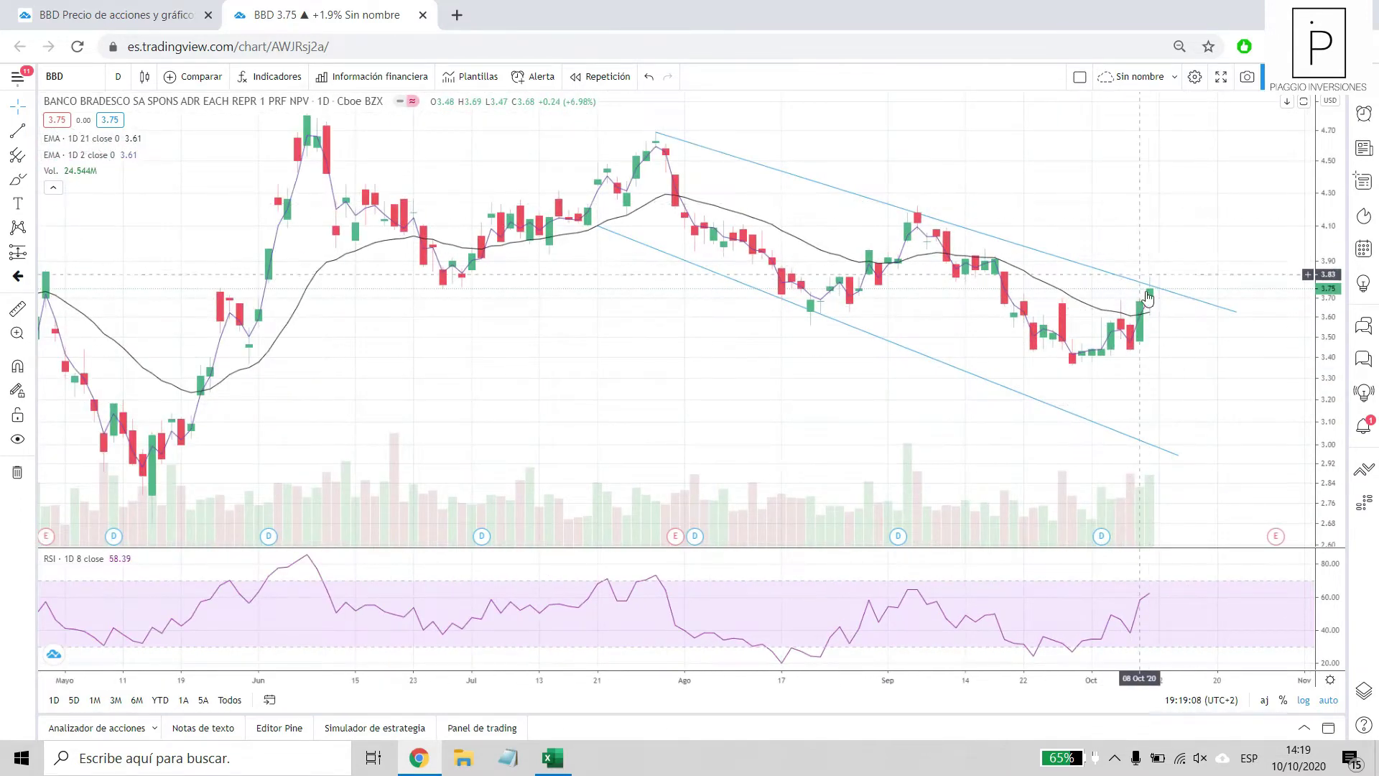
Examine BBD's daily candles, EMAs and RSI within the descending channel, comparing recent sessions with the wider price history.
scroll(1041, 376, "up", 1)
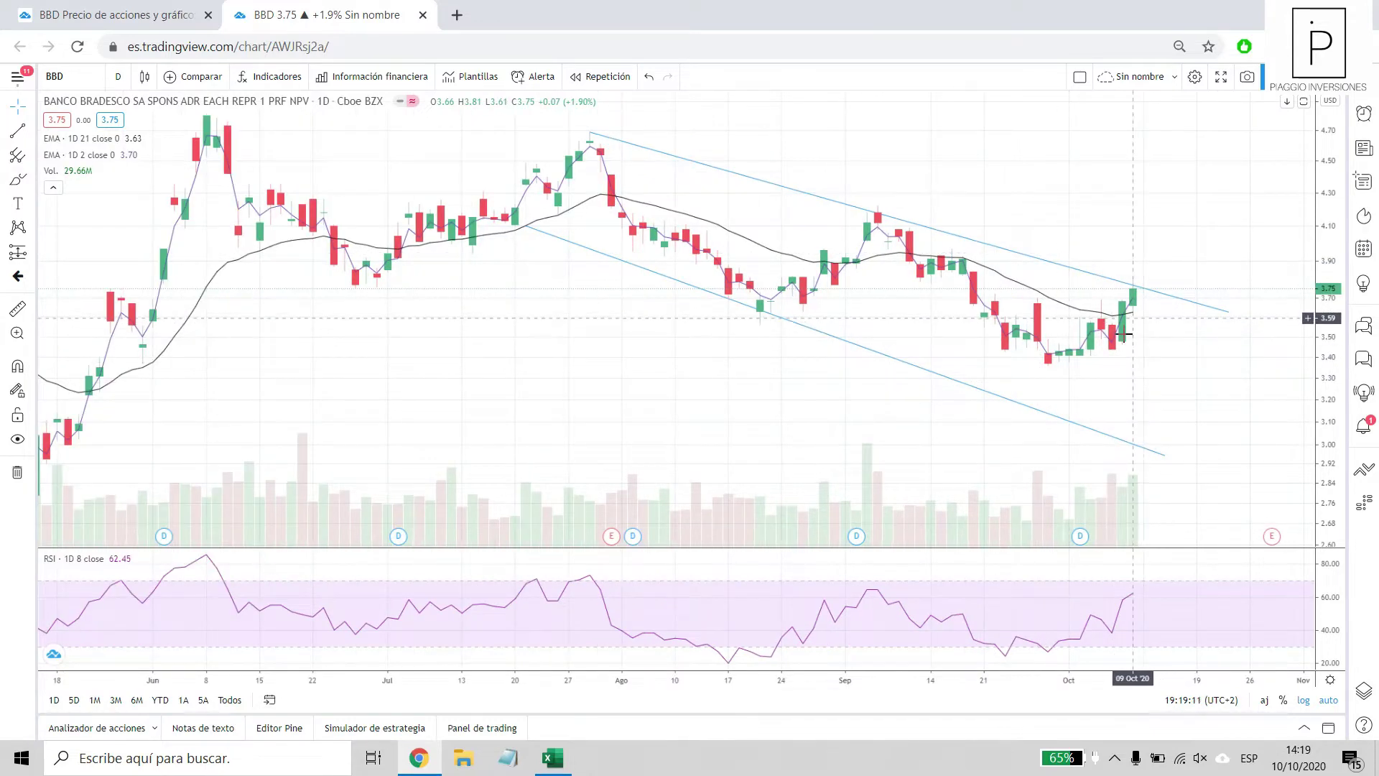
scroll(877, 362, "down", 1)
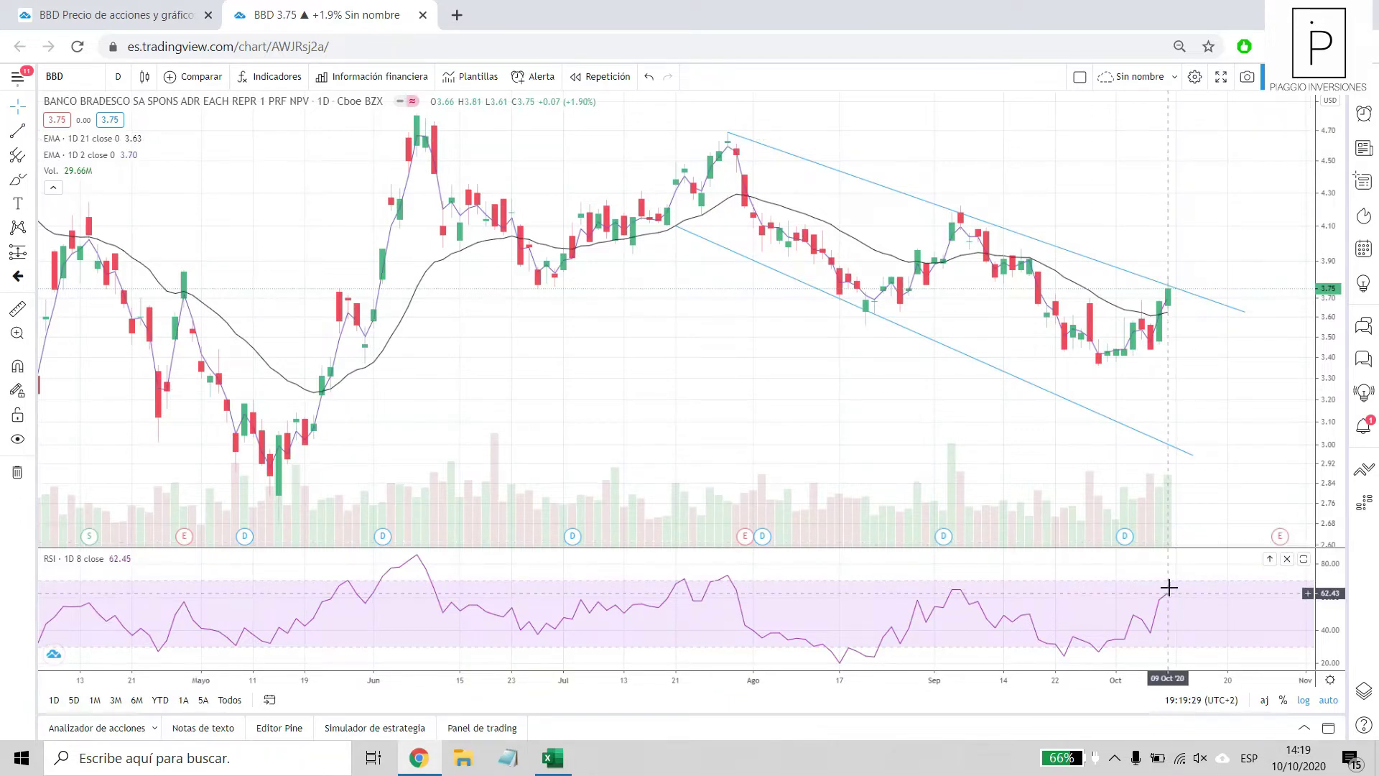
scroll(1108, 424, "down", 3)
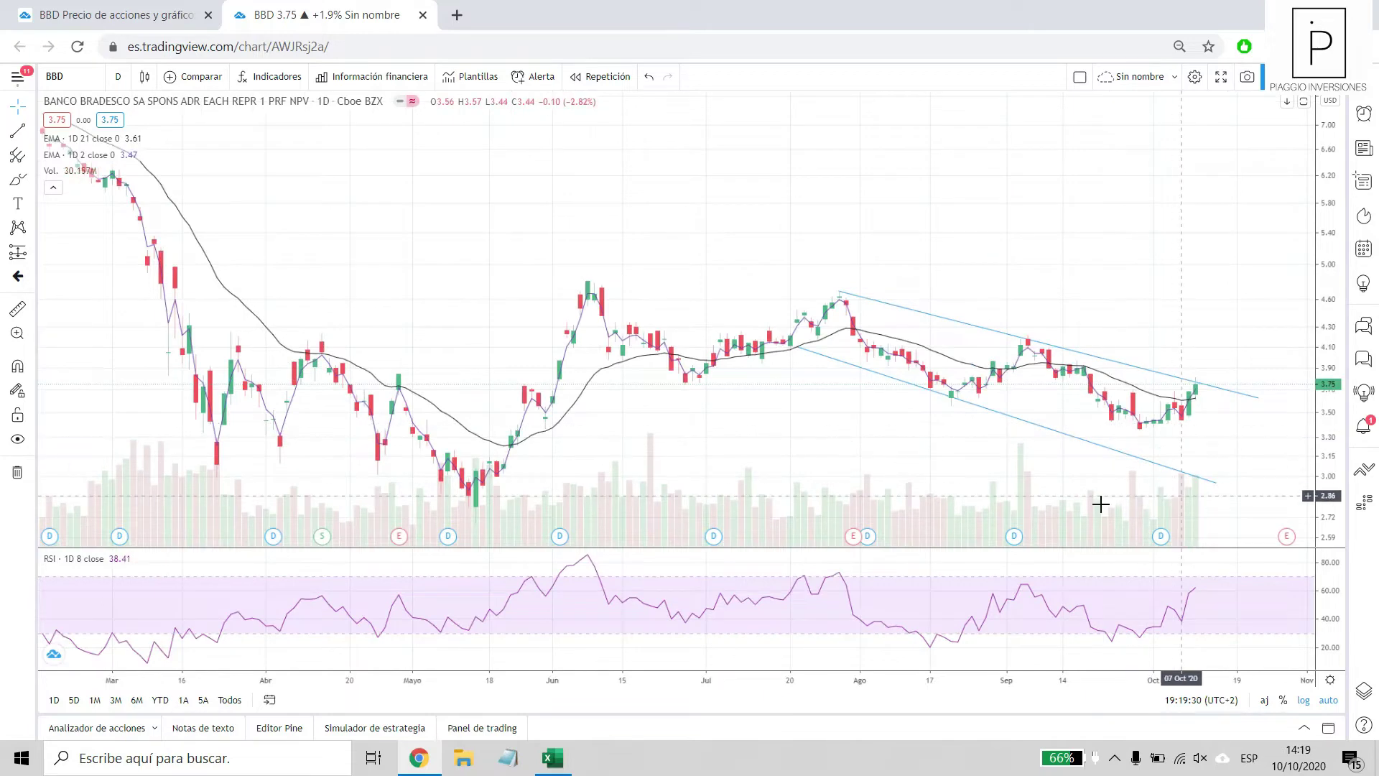
scroll(1100, 504, "up", 2)
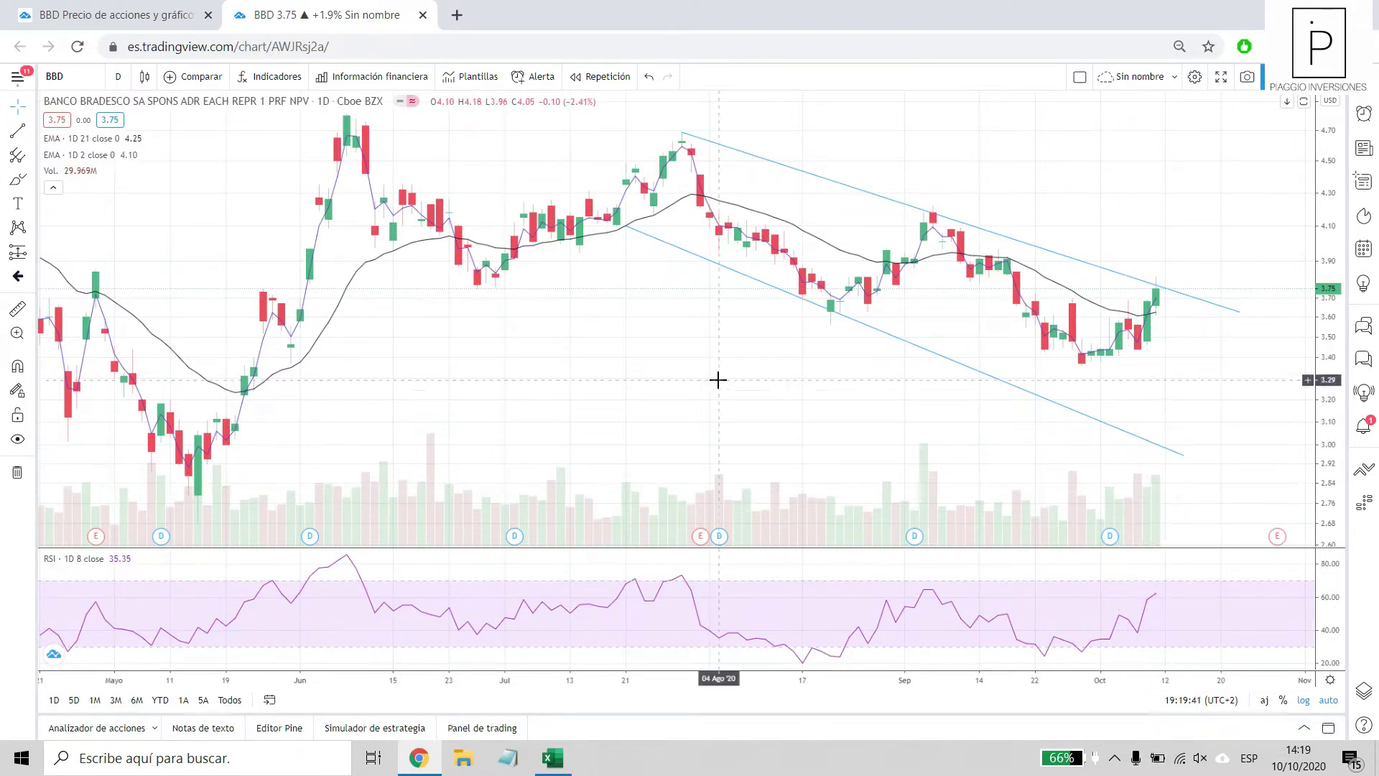
scroll(716, 379, "down", 1)
scroll(1196, 427, "down", 1)
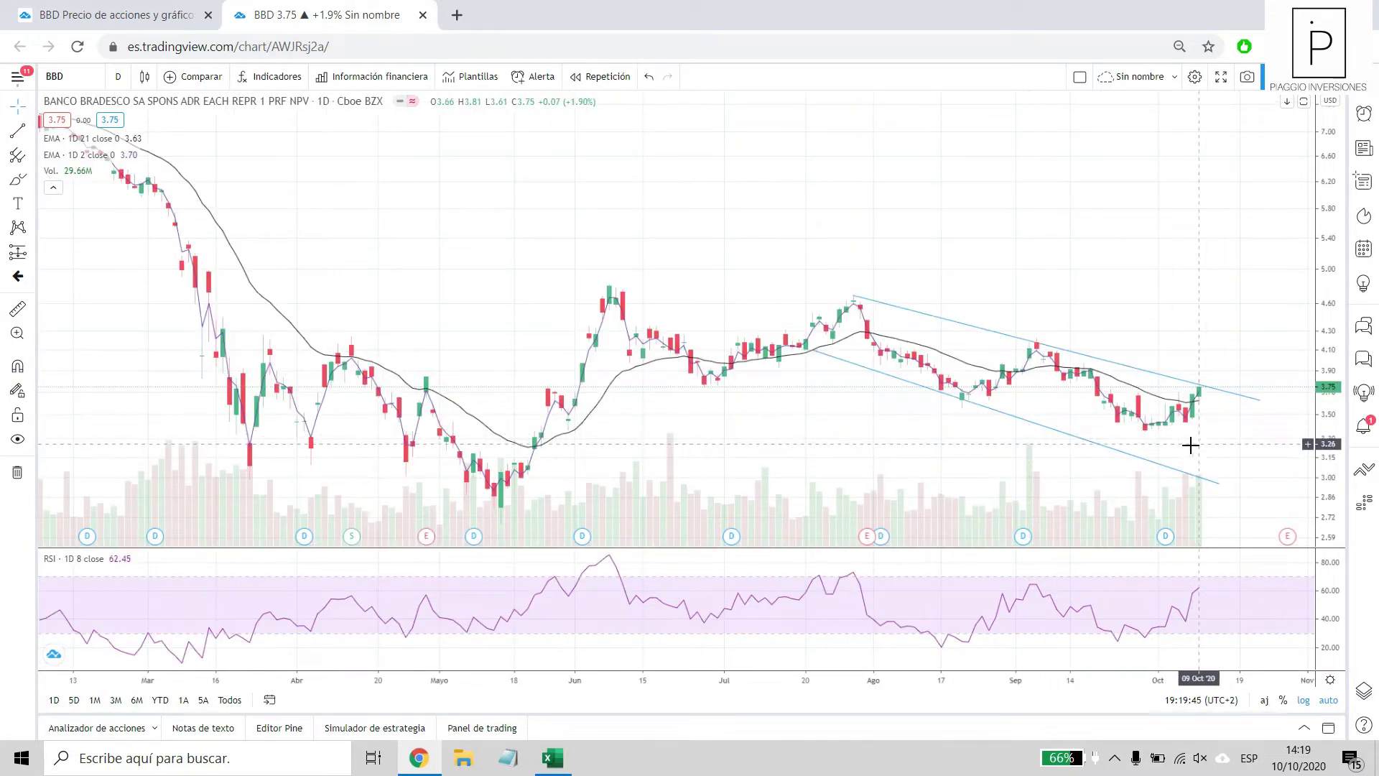
scroll(1200, 454, "up", 1)
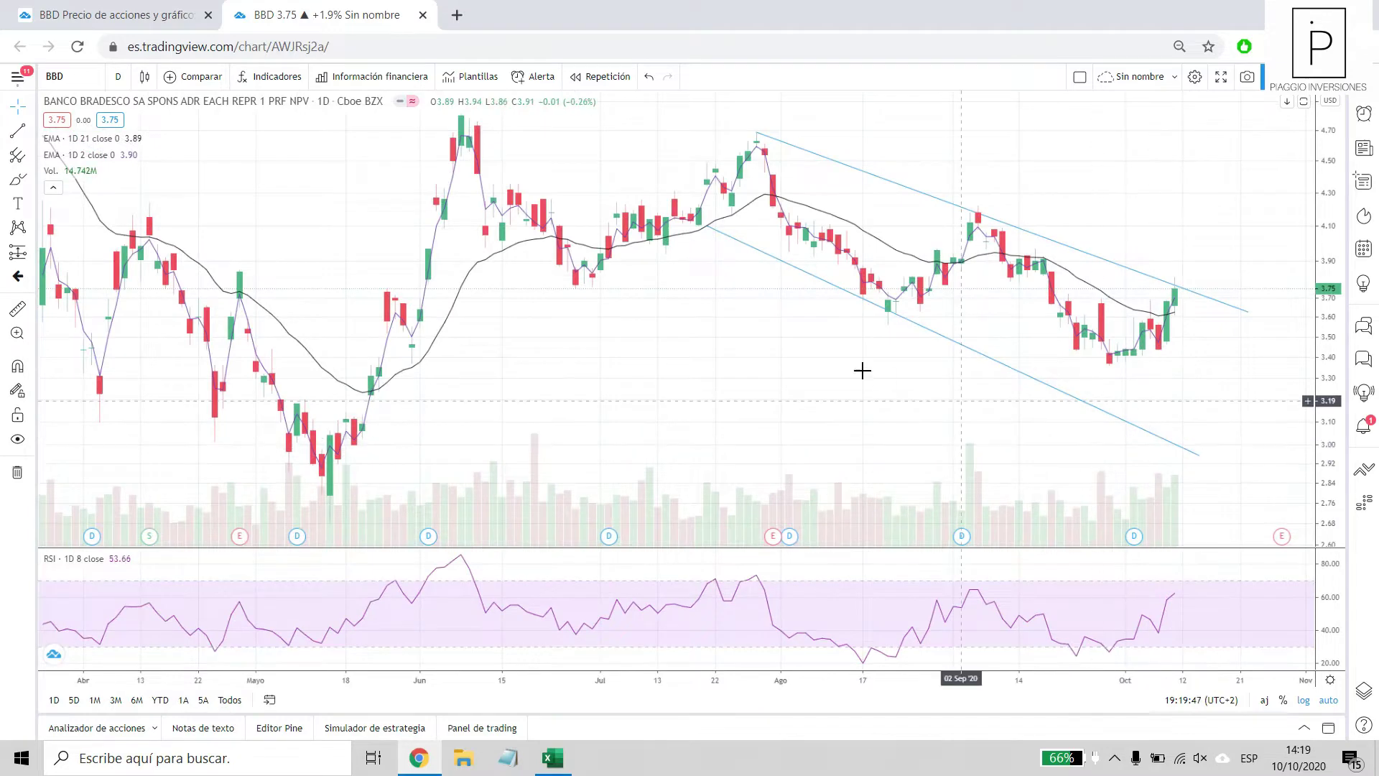
scroll(1106, 352, "up", 1)
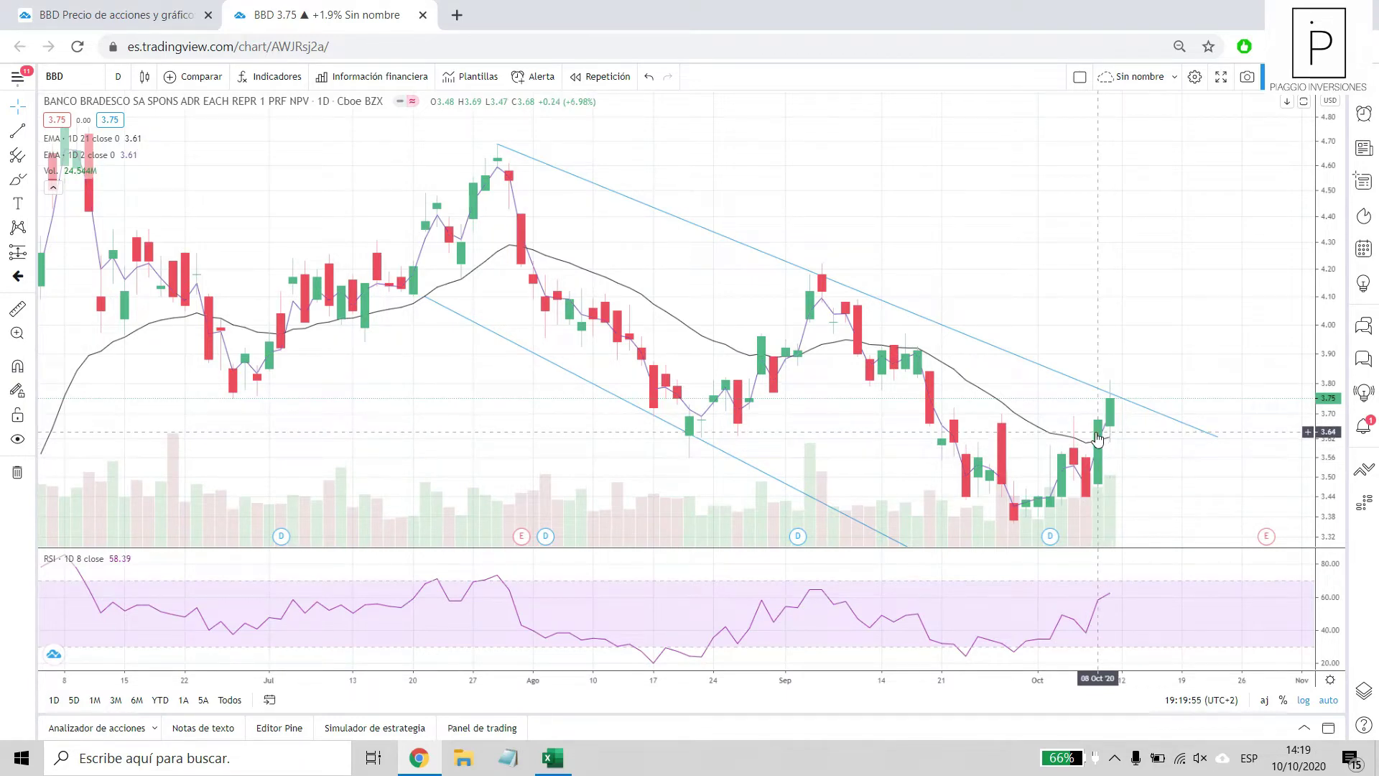
scroll(1099, 447, "down", 2)
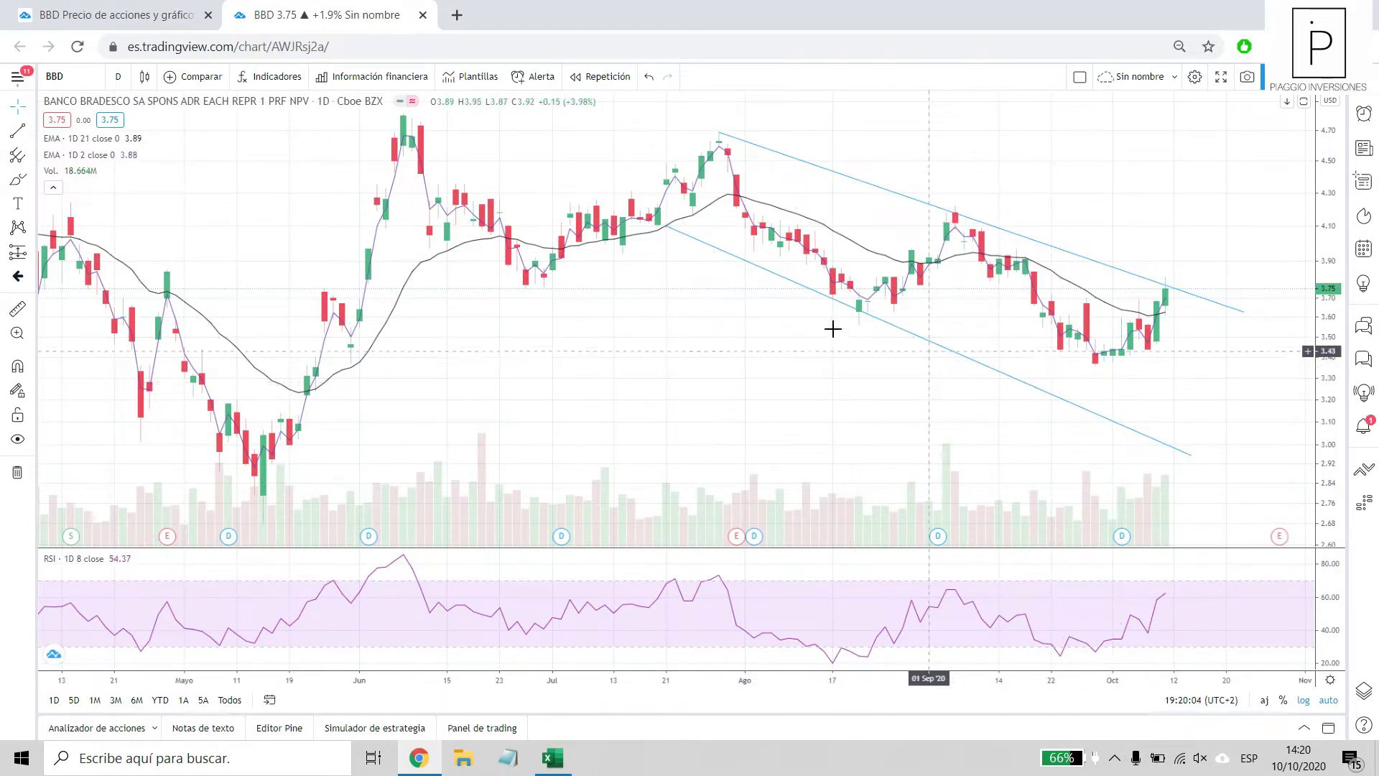
scroll(1135, 431, "up", 1)
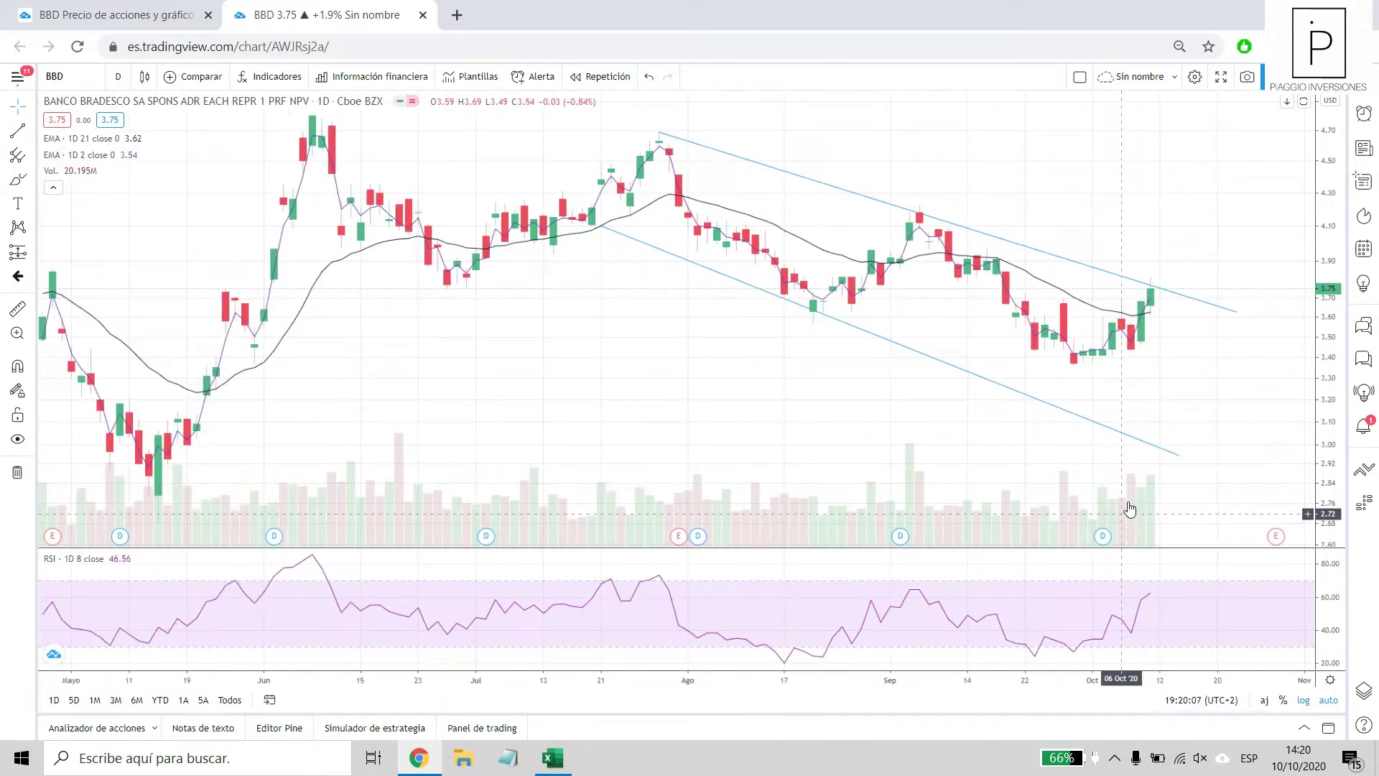
scroll(1116, 523, "up", 1)
scroll(1116, 522, "down", 1)
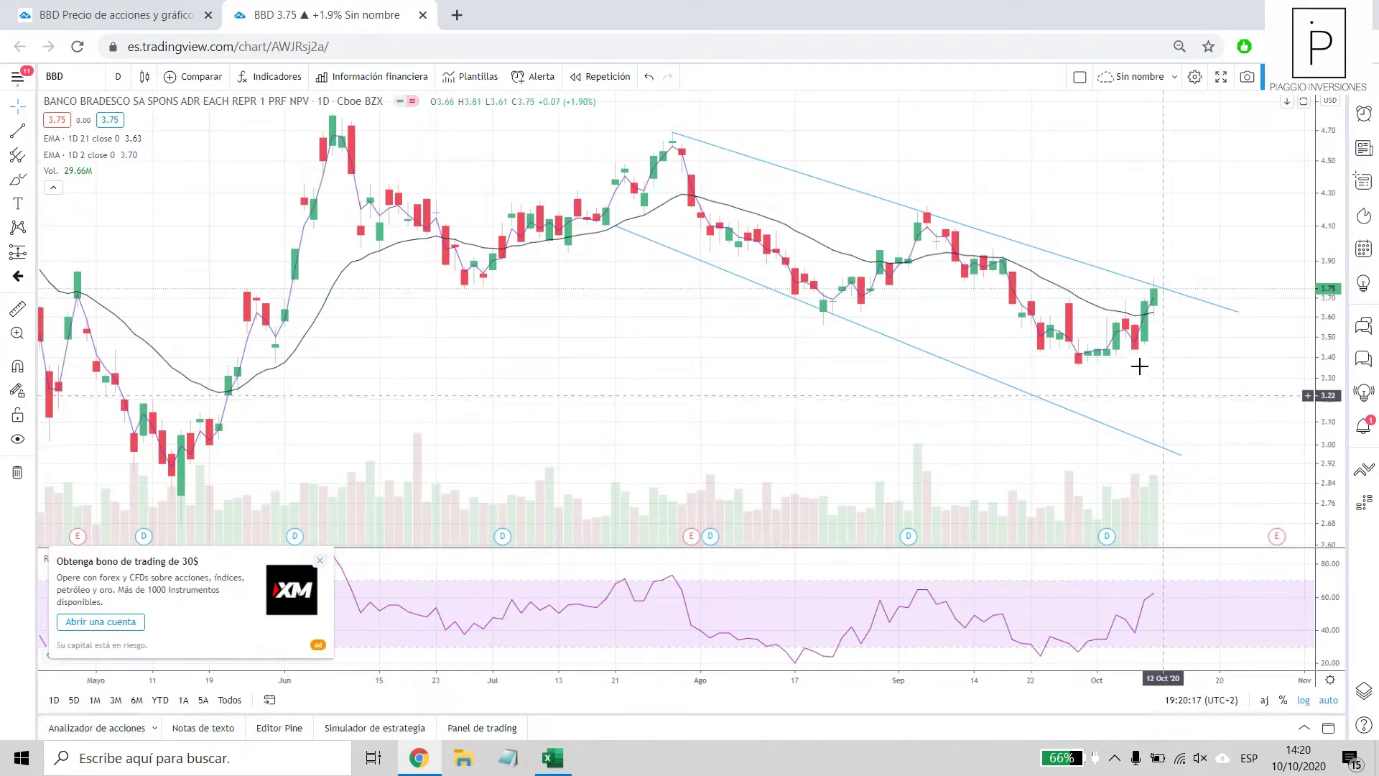
Examine BBD's October candles against the channel's upper line and the 21-day EMA, including the trend since the start of 2020.
scroll(1139, 363, "up", 5)
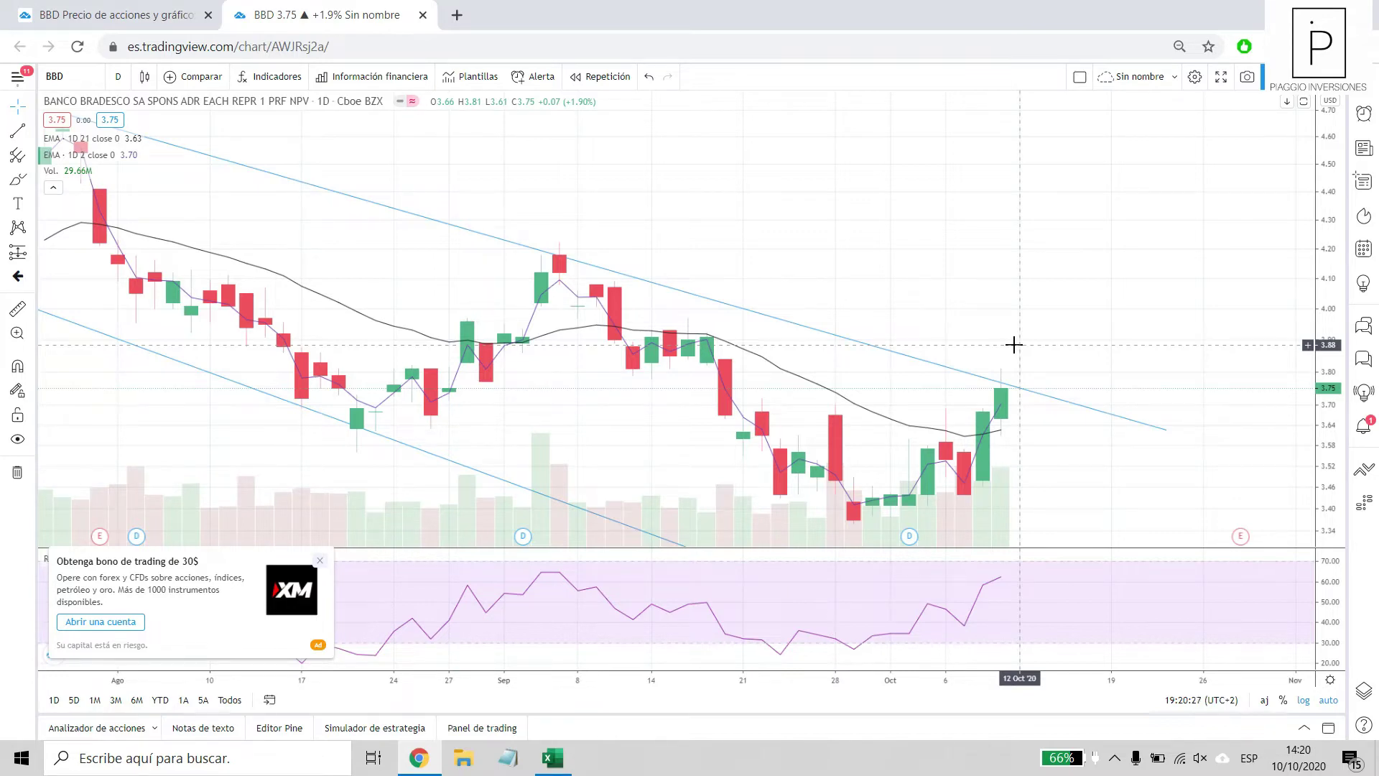
scroll(848, 435, "down", 1)
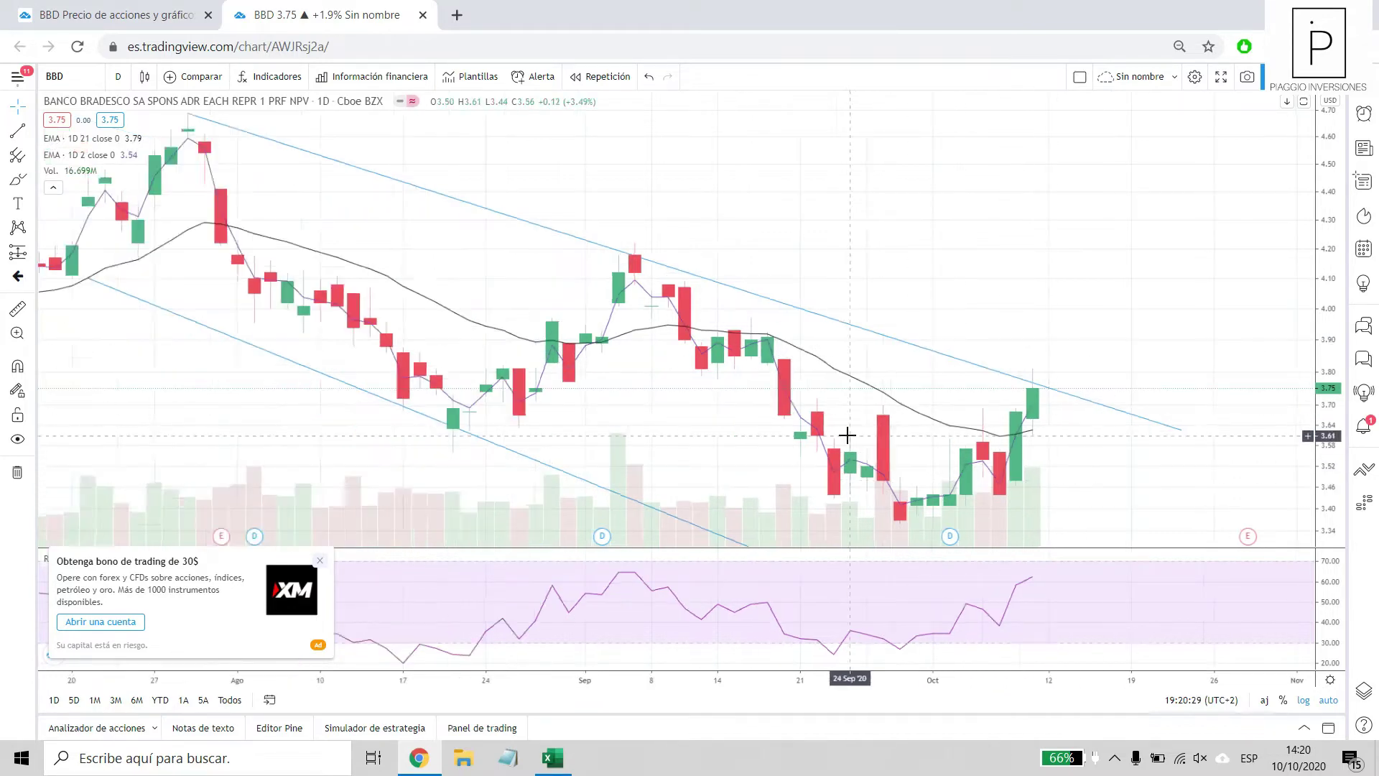
scroll(848, 435, "down", 3)
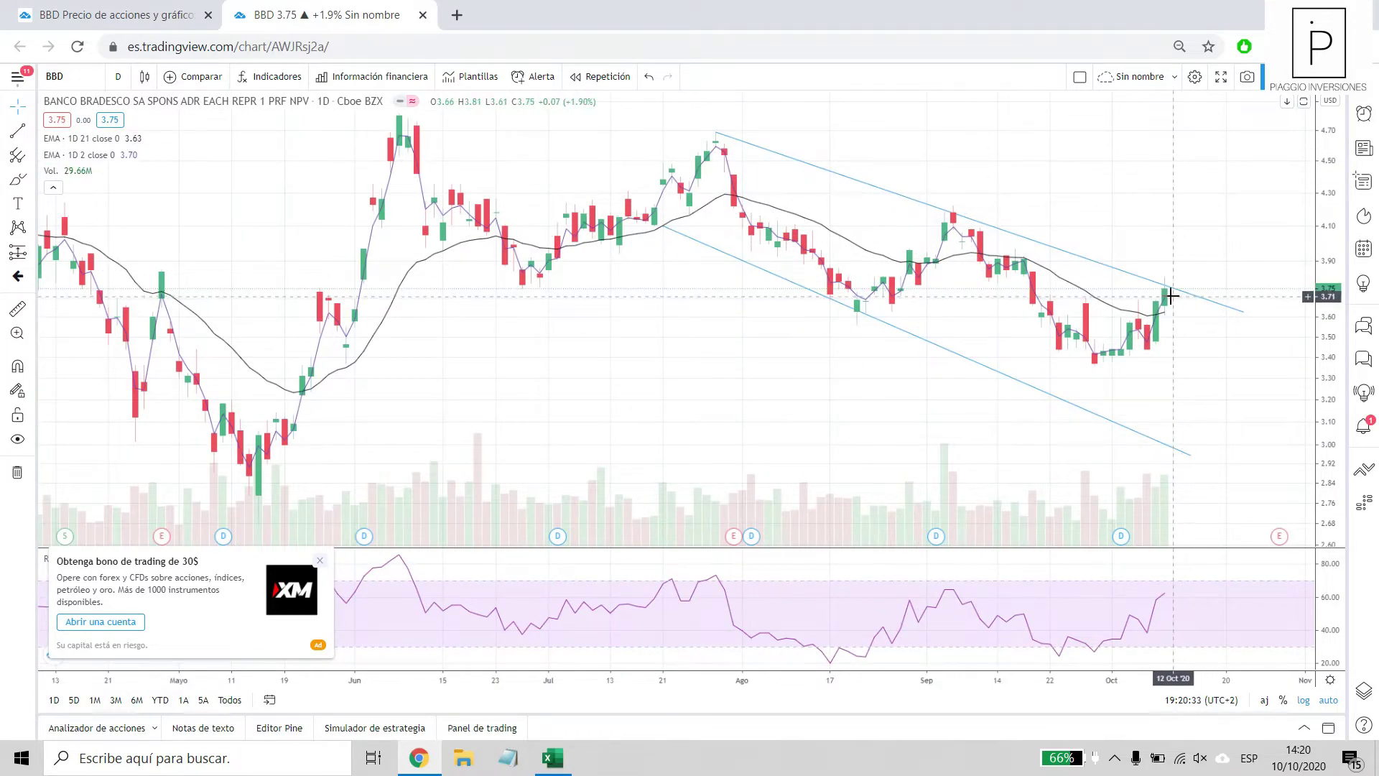
scroll(1142, 359, "up", 2)
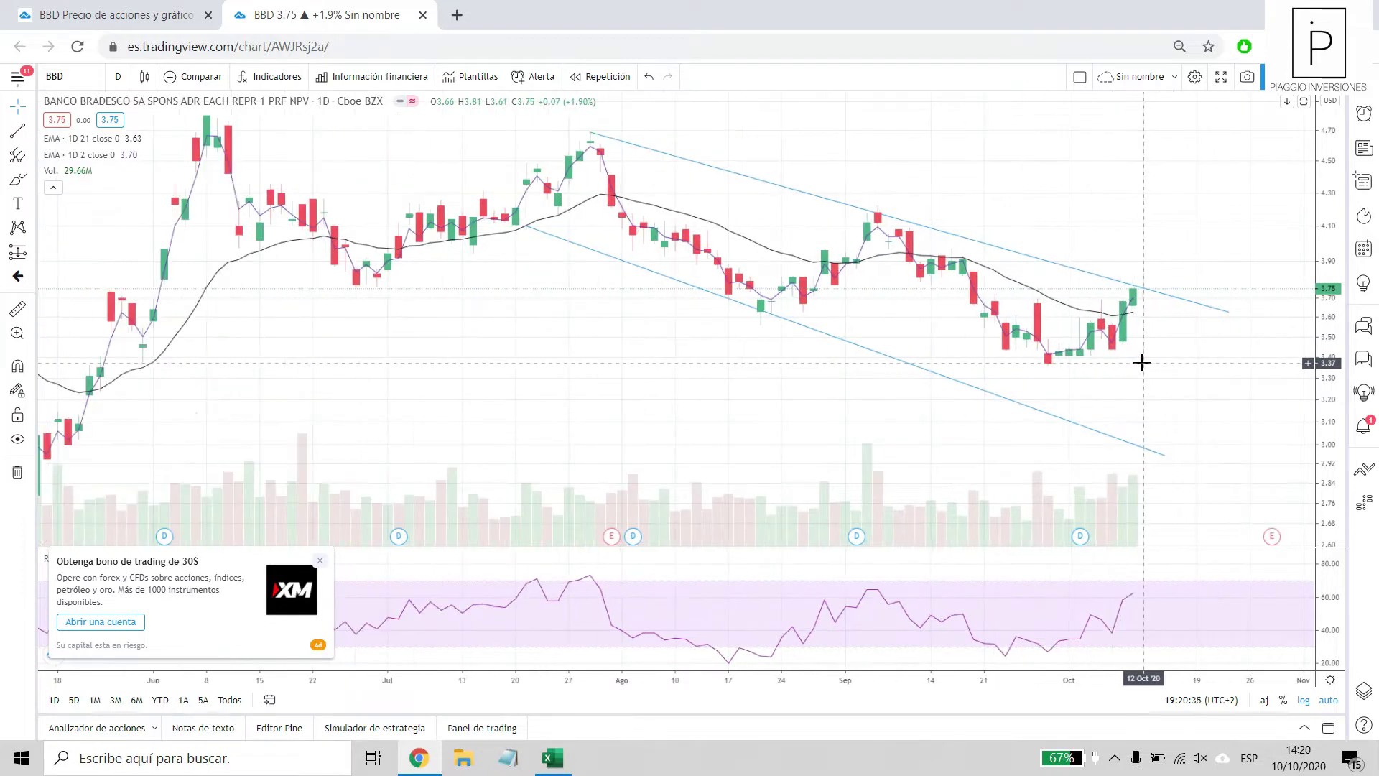
scroll(830, 269, "down", 3)
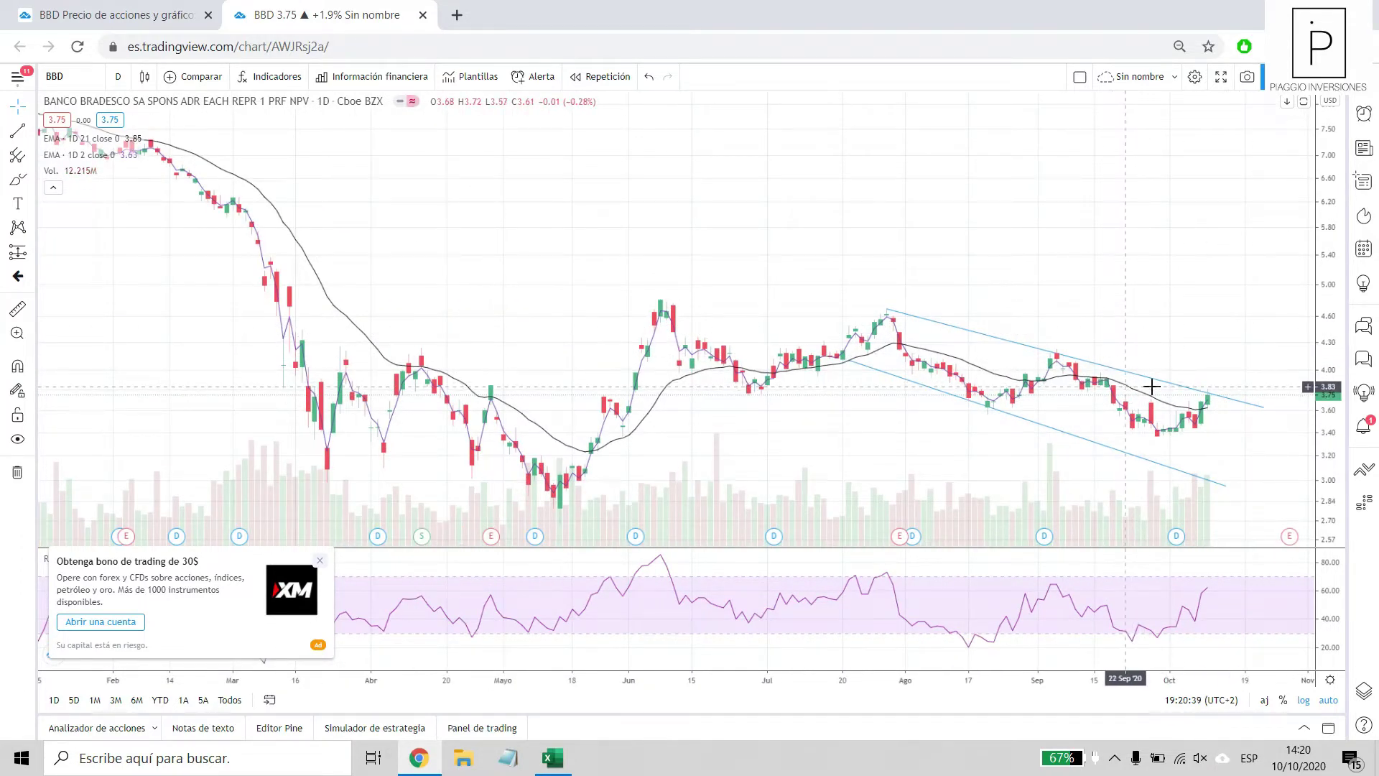
scroll(647, 403, "down", 2)
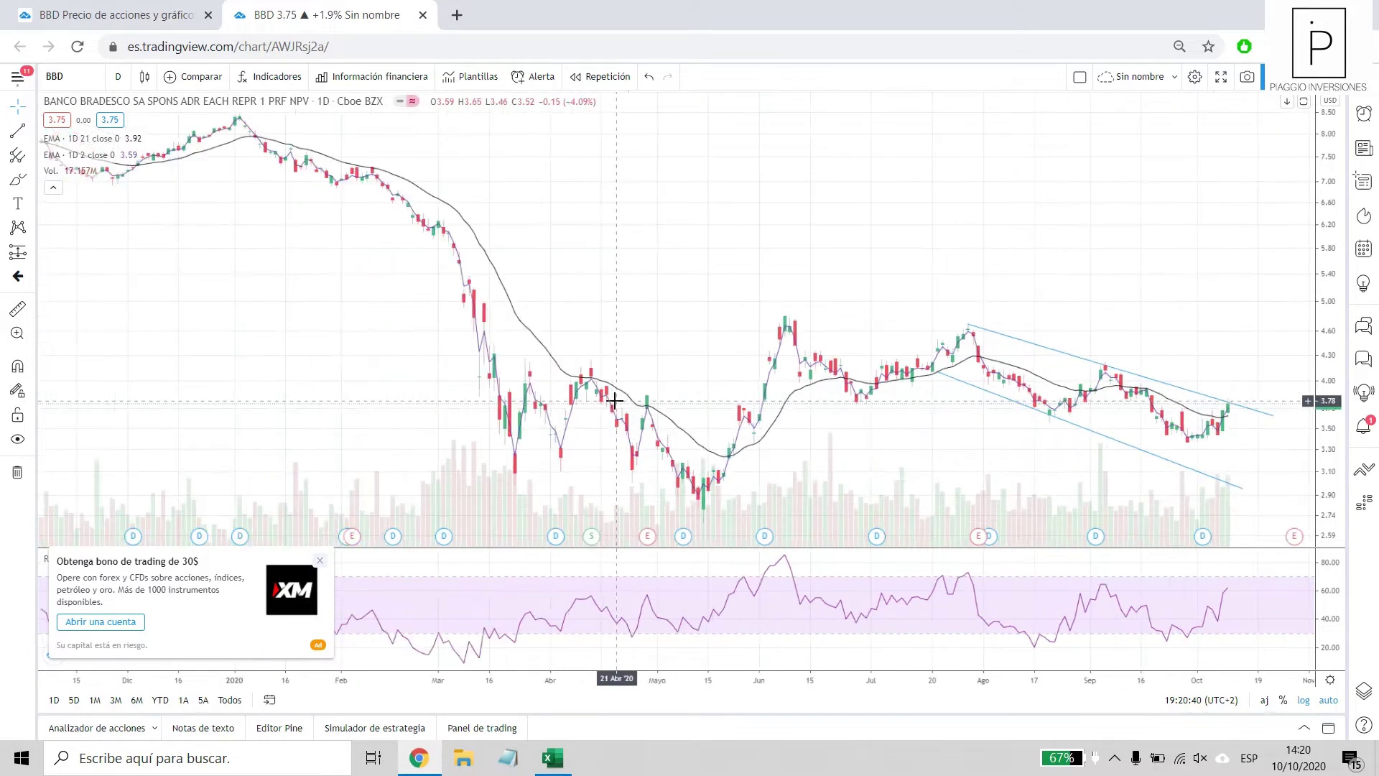
scroll(1010, 421, "up", 2)
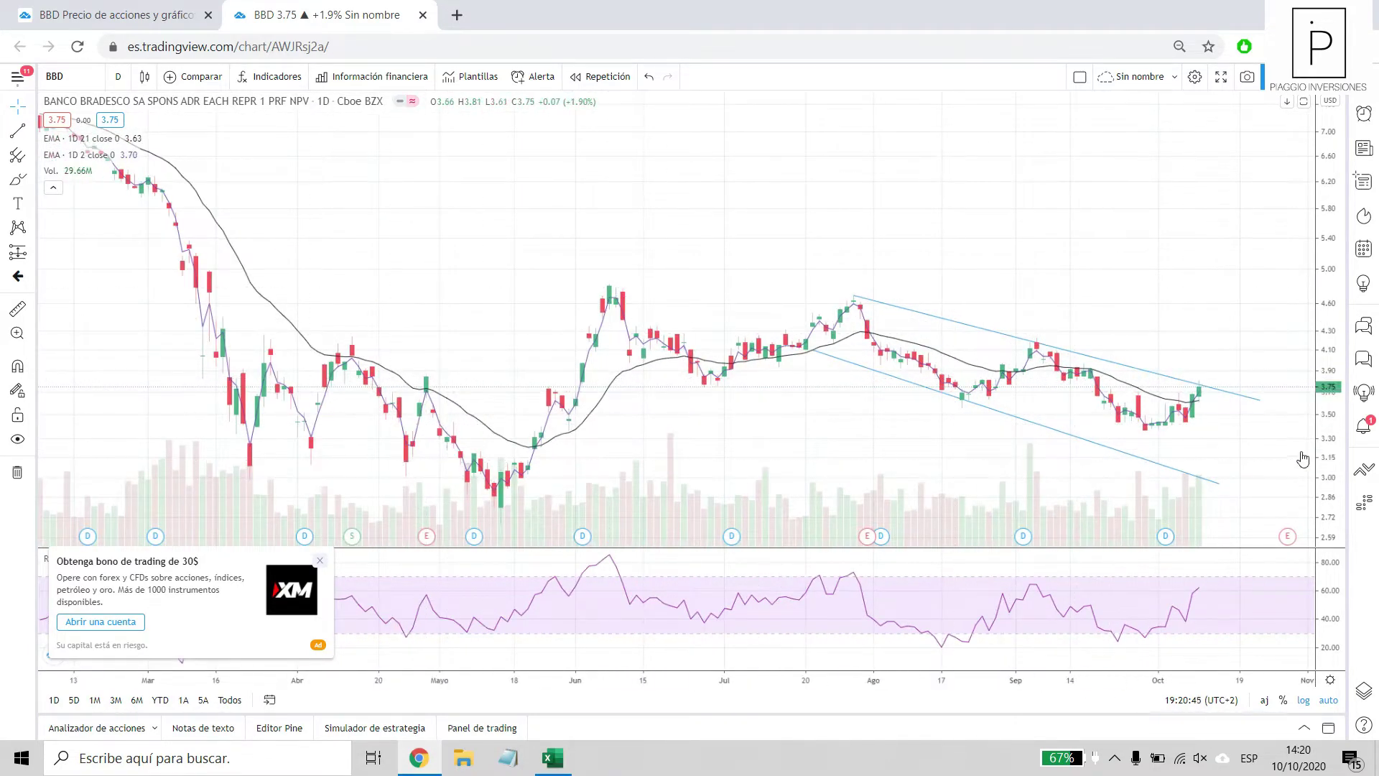
scroll(963, 417, "down", 1)
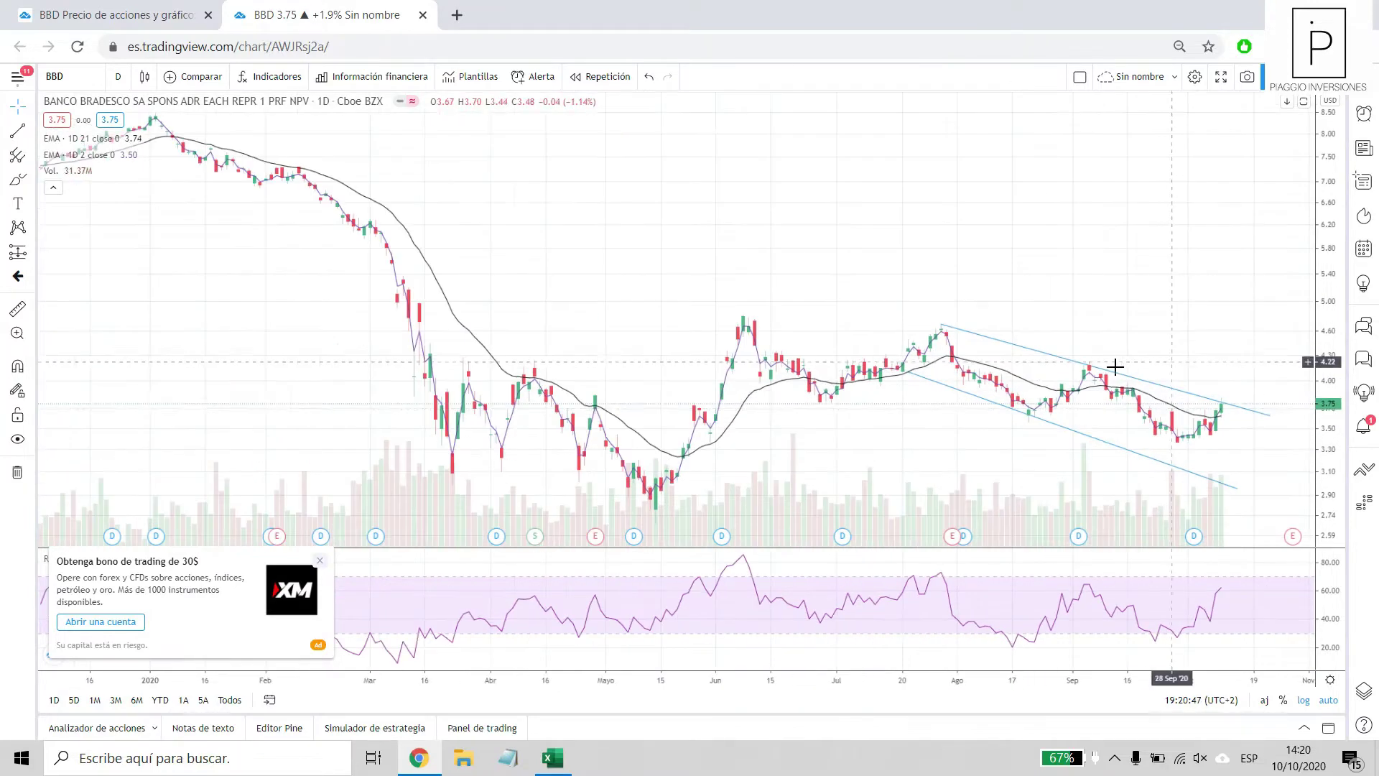
scroll(1103, 410, "up", 2)
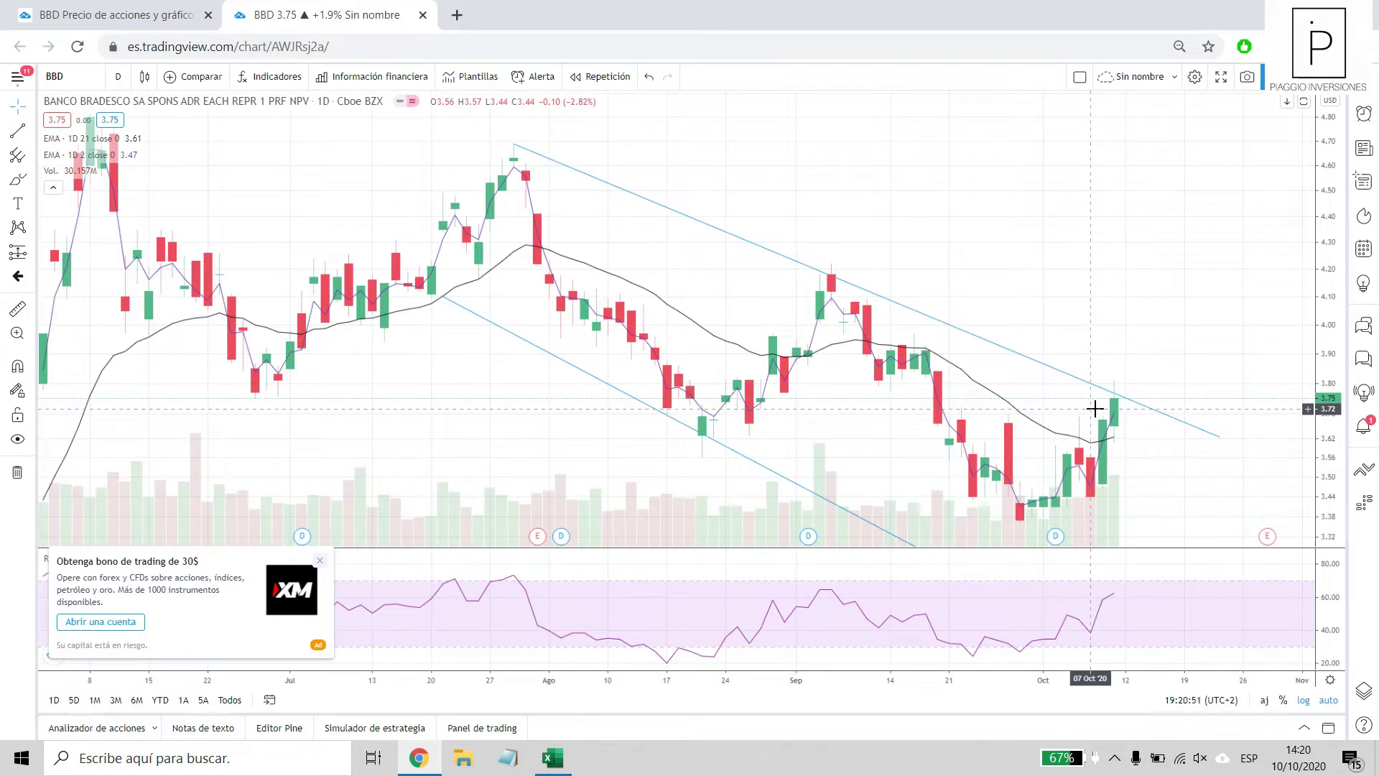
scroll(1095, 409, "down", 2)
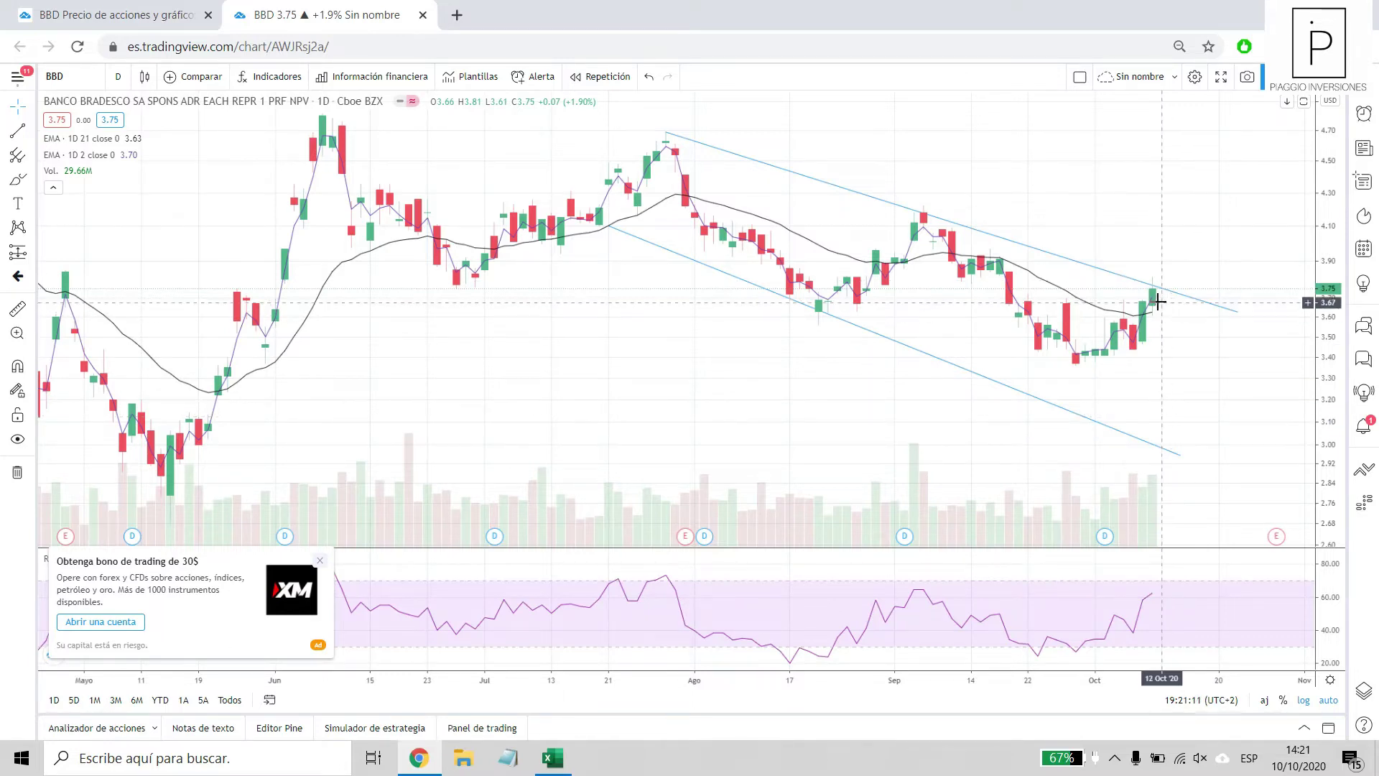
scroll(1150, 312, "up", 3)
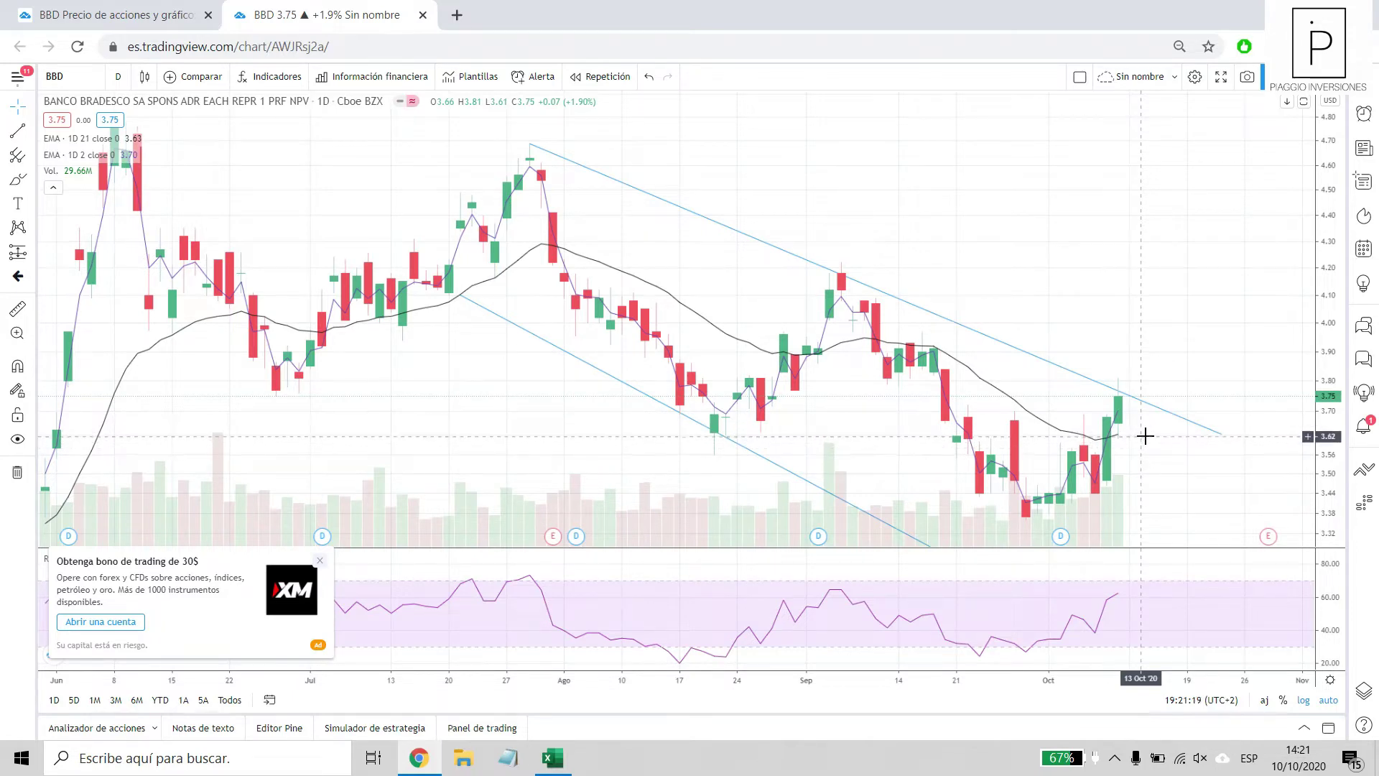
scroll(1135, 460, "down", 2)
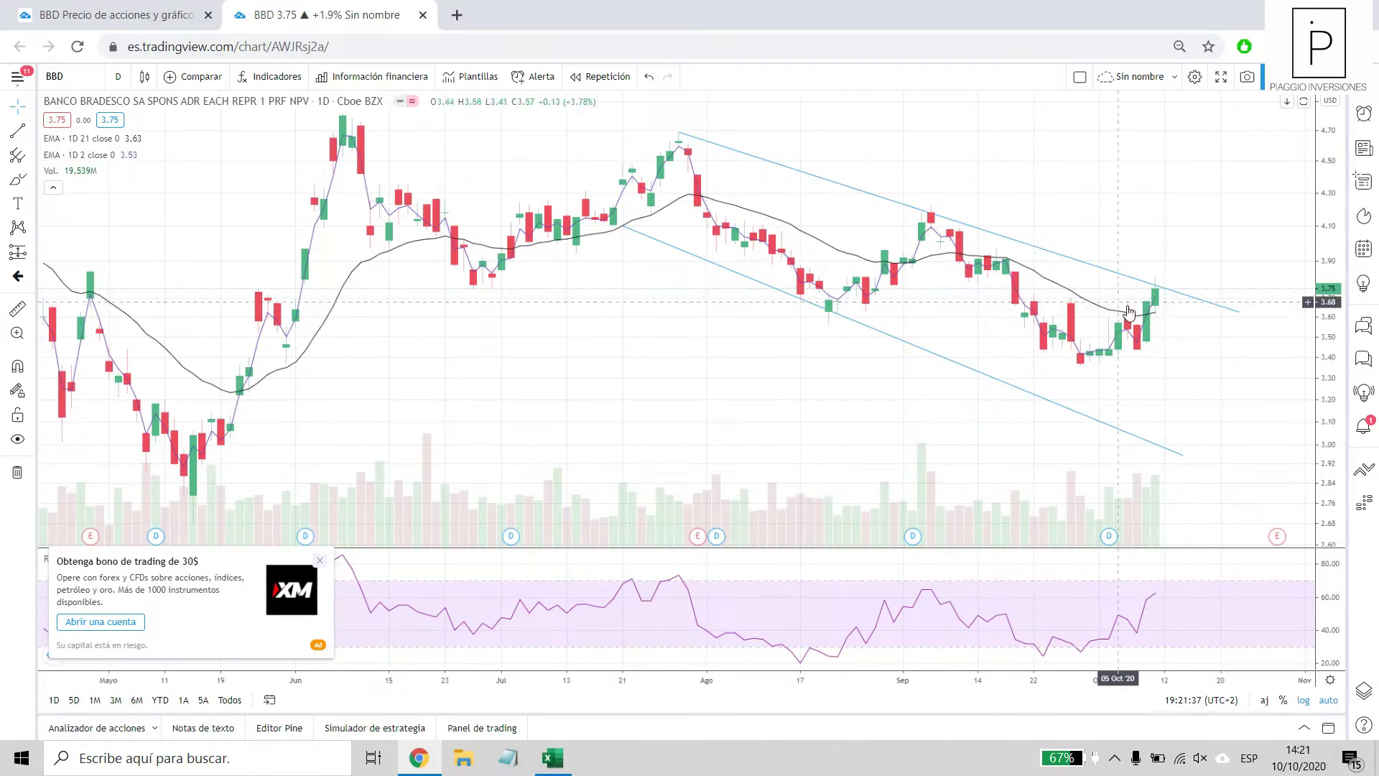
scroll(1115, 342, "down", 1)
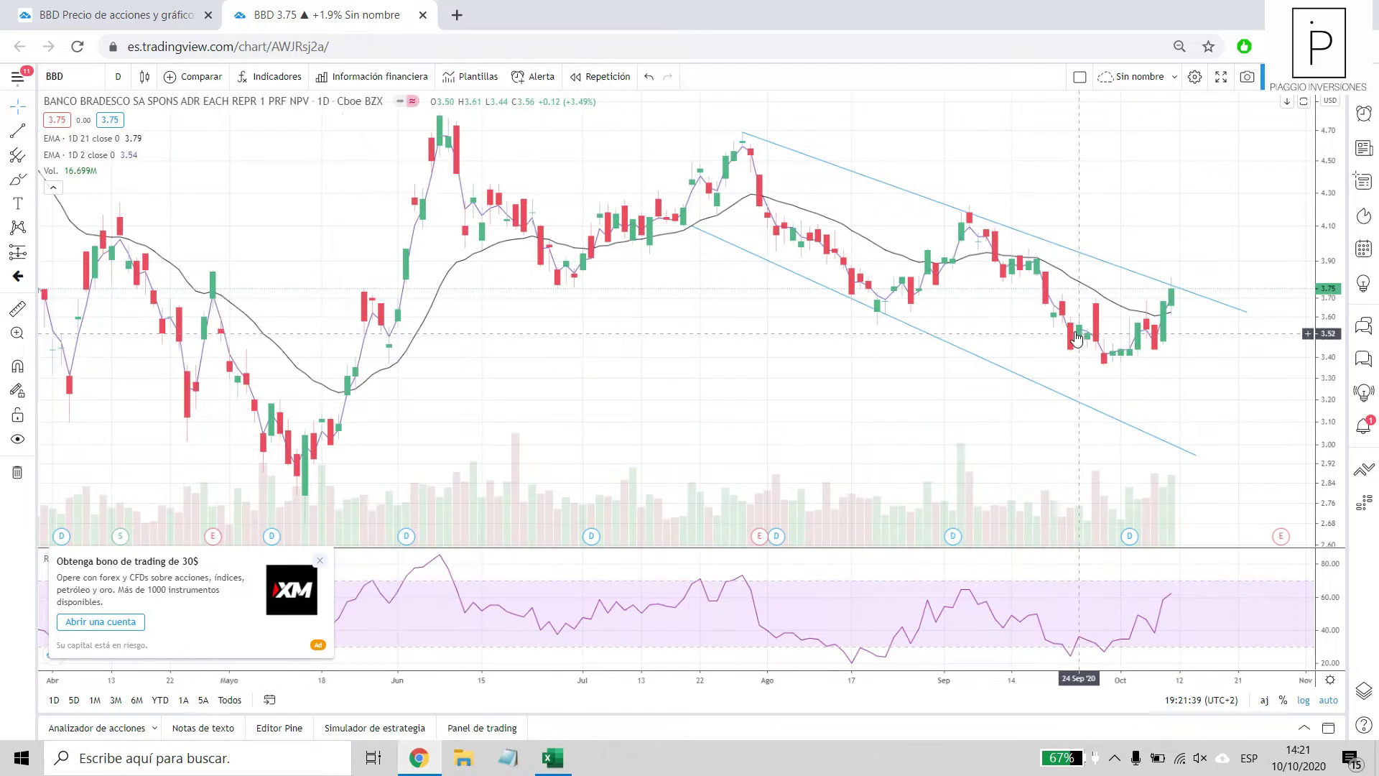
Check the next ticker in the Excel table and load the NYSE chart of BA (Boeing Co) on TradingView.
key("alt+Tab")
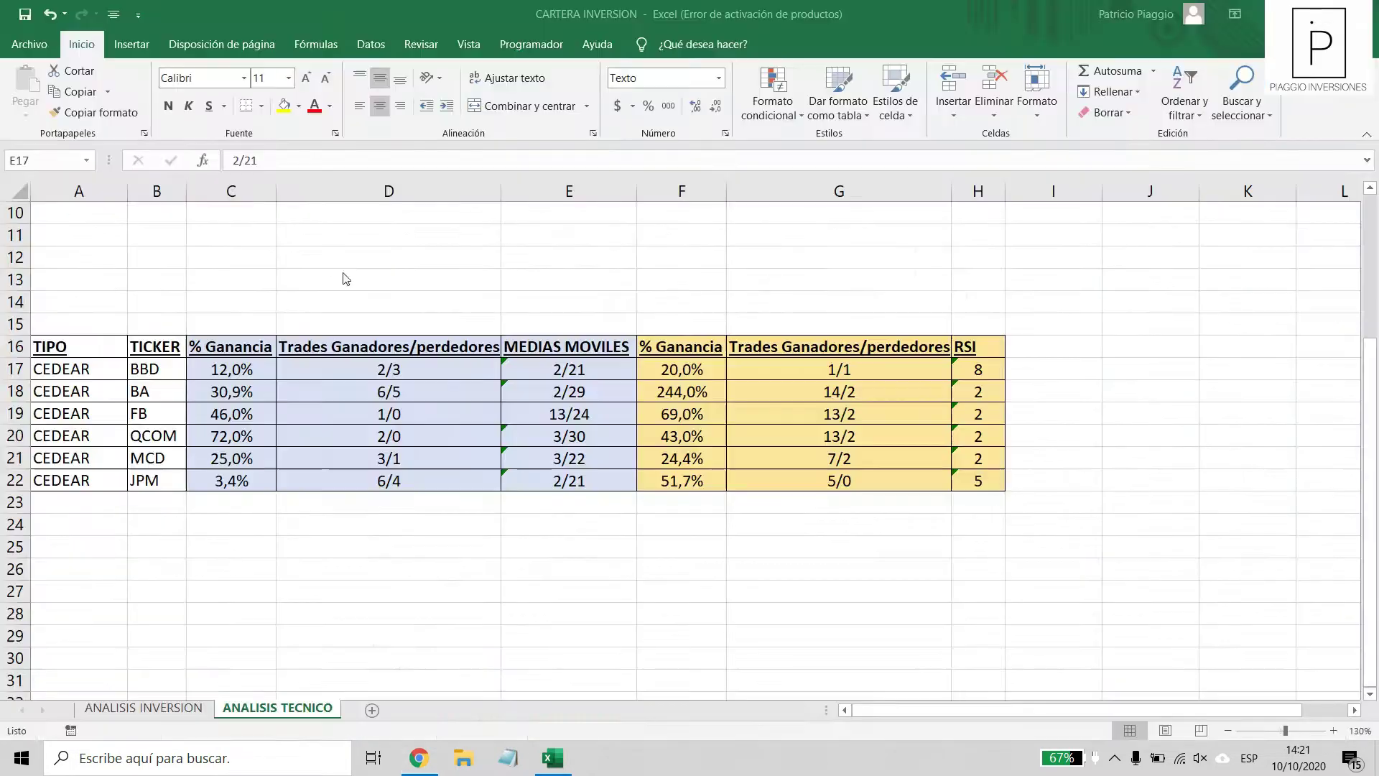
key("alt+Tab")
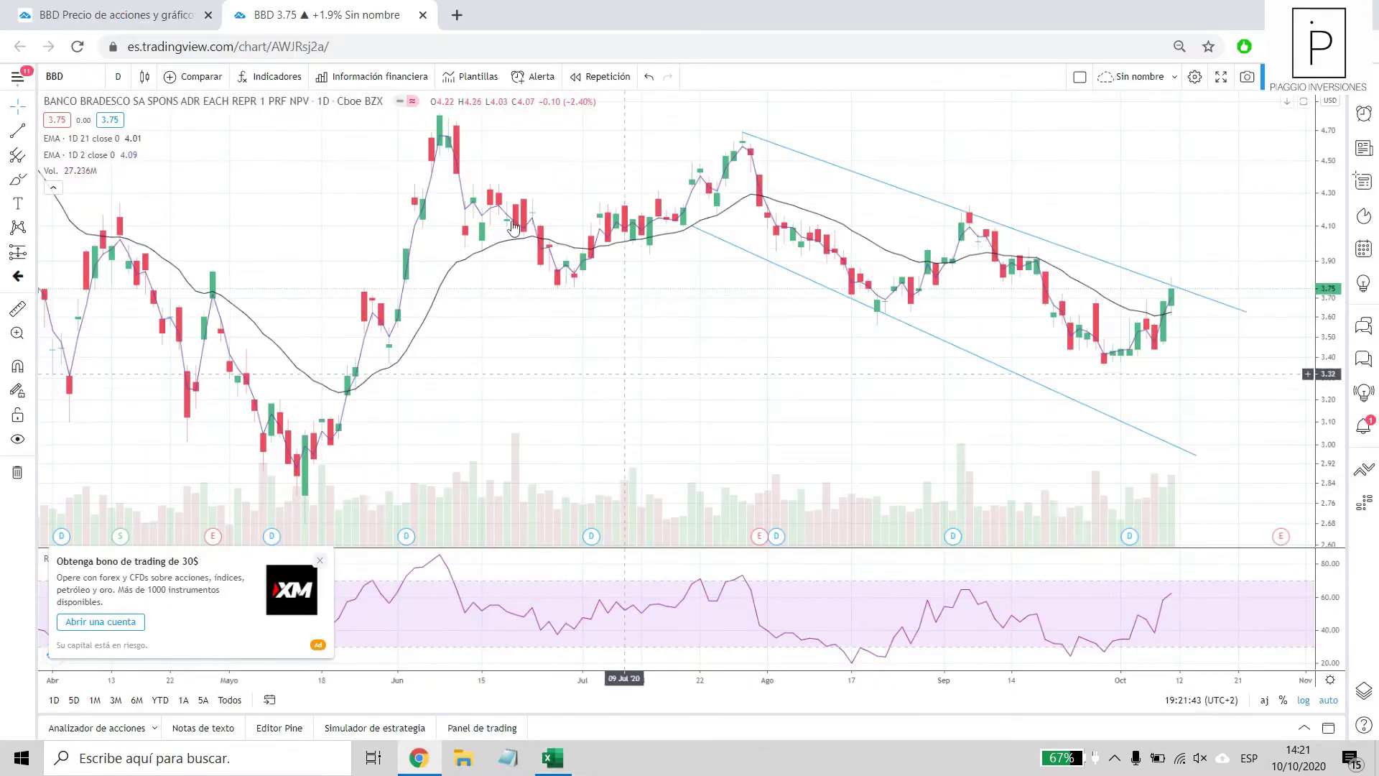
left_click(77, 77)
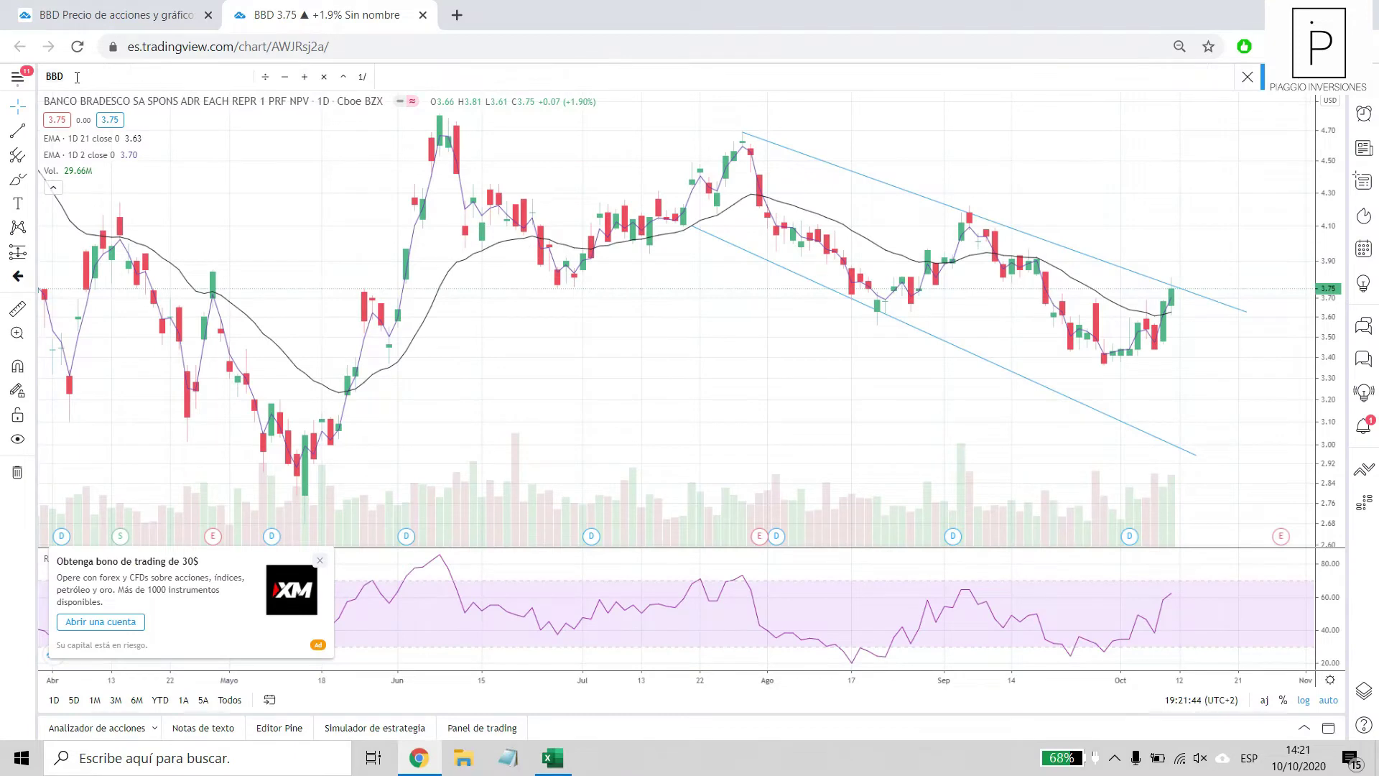
type("BA")
key("Down")
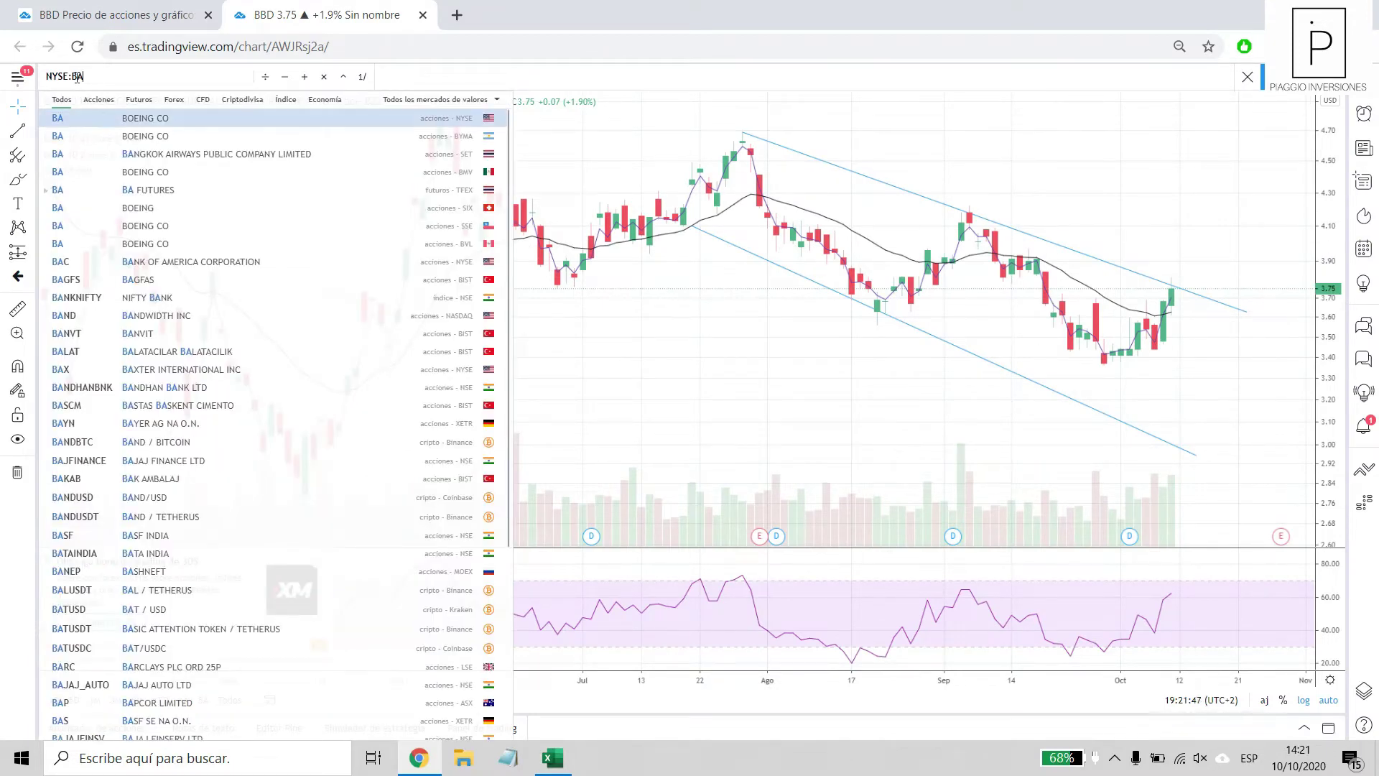
key("Return")
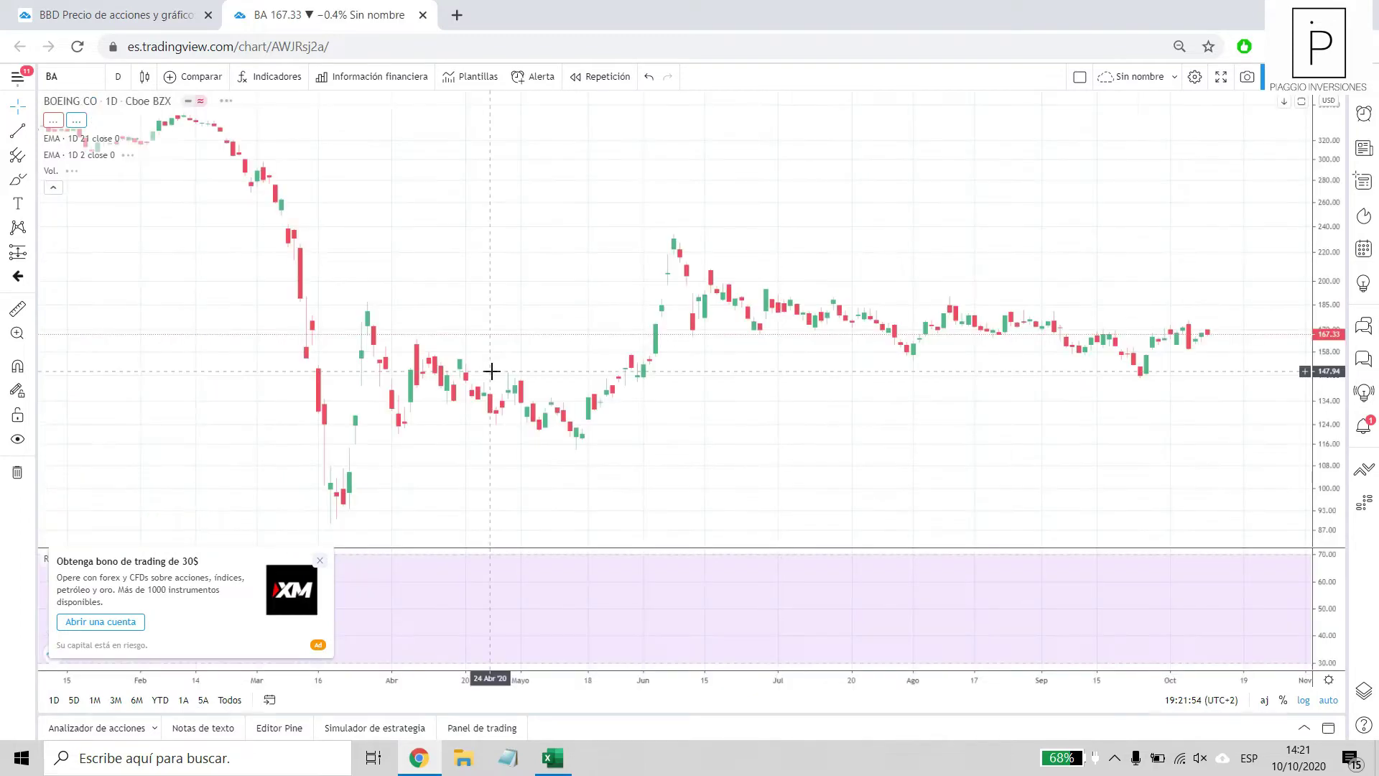
Switch to Excel and review BA's moving-average results: percentage gain, winning/losing trades and the moving-average pair.
key("alt+Tab")
left_click(204, 392)
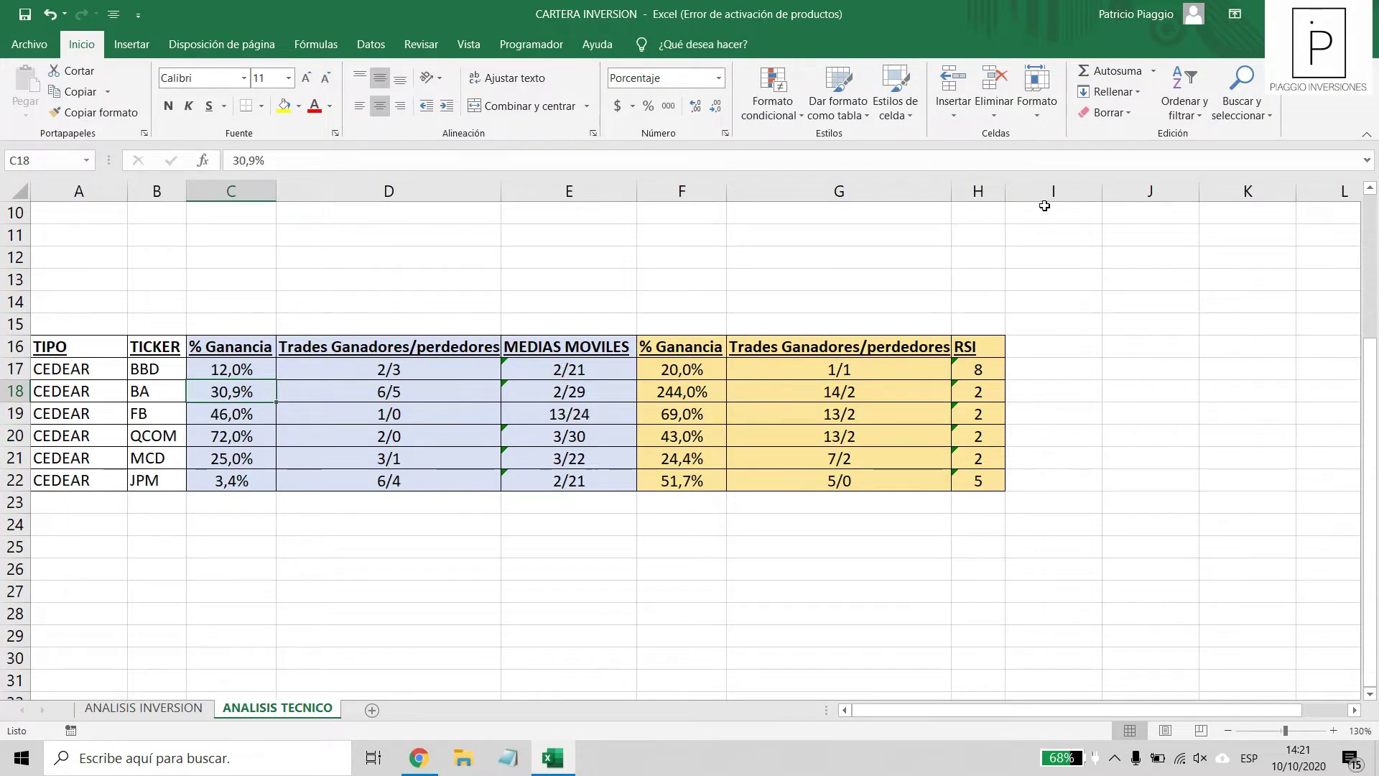
key("Right")
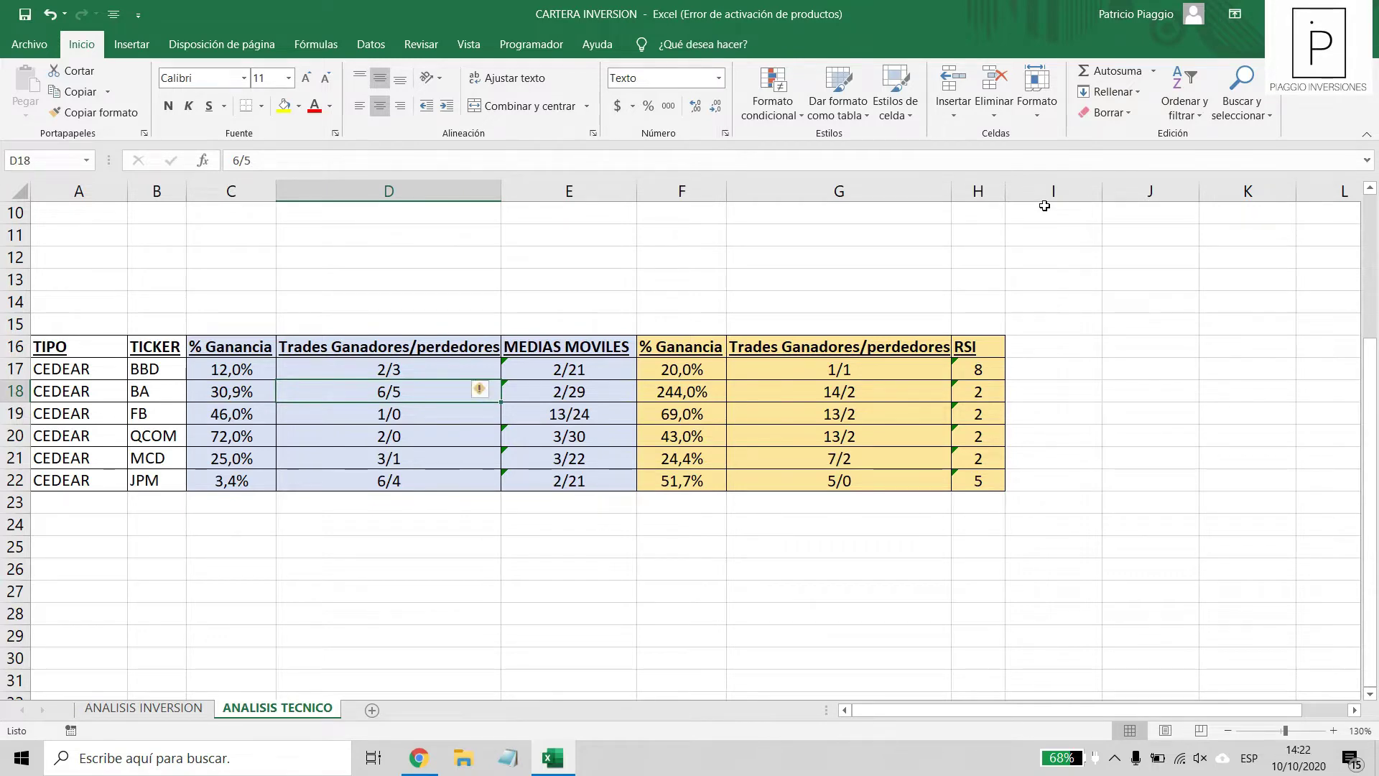
key("Right")
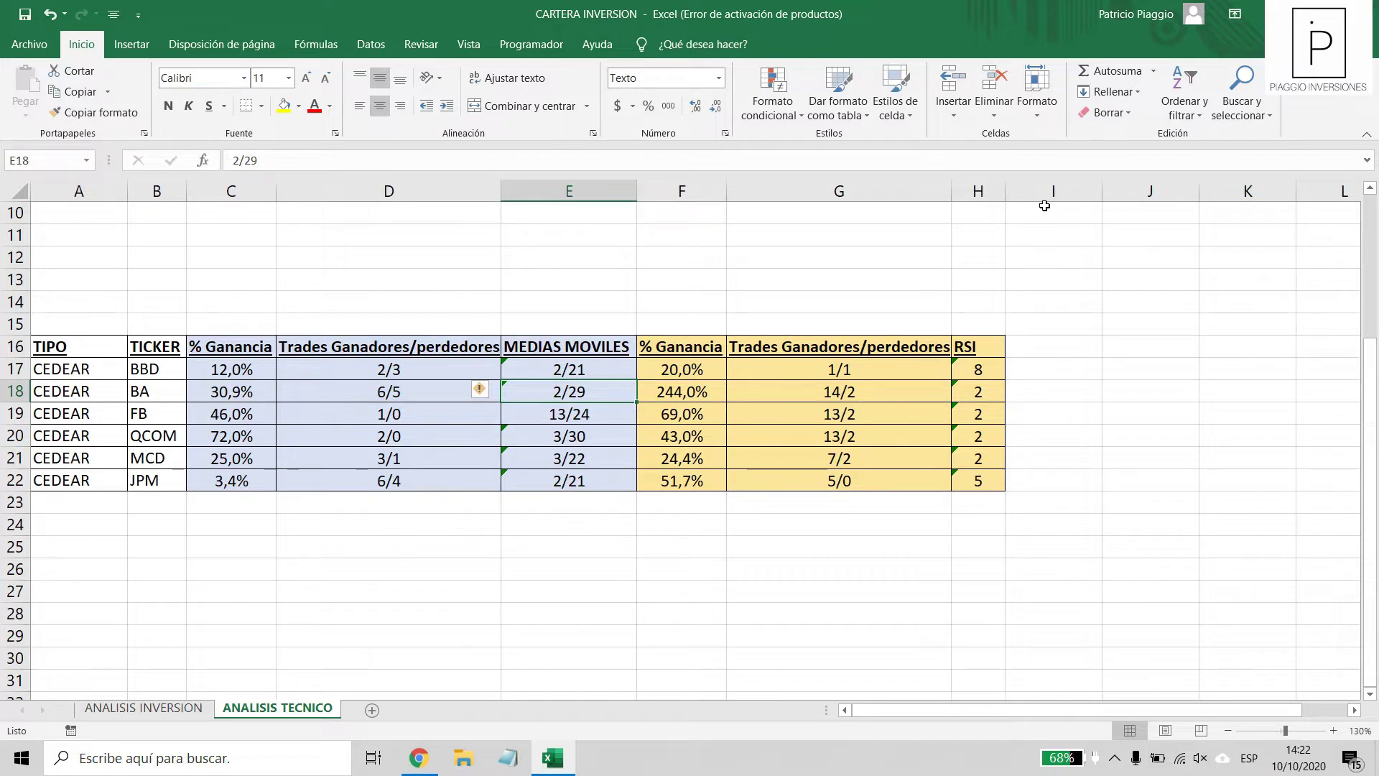
key("Left")
key("Left")
key("Right")
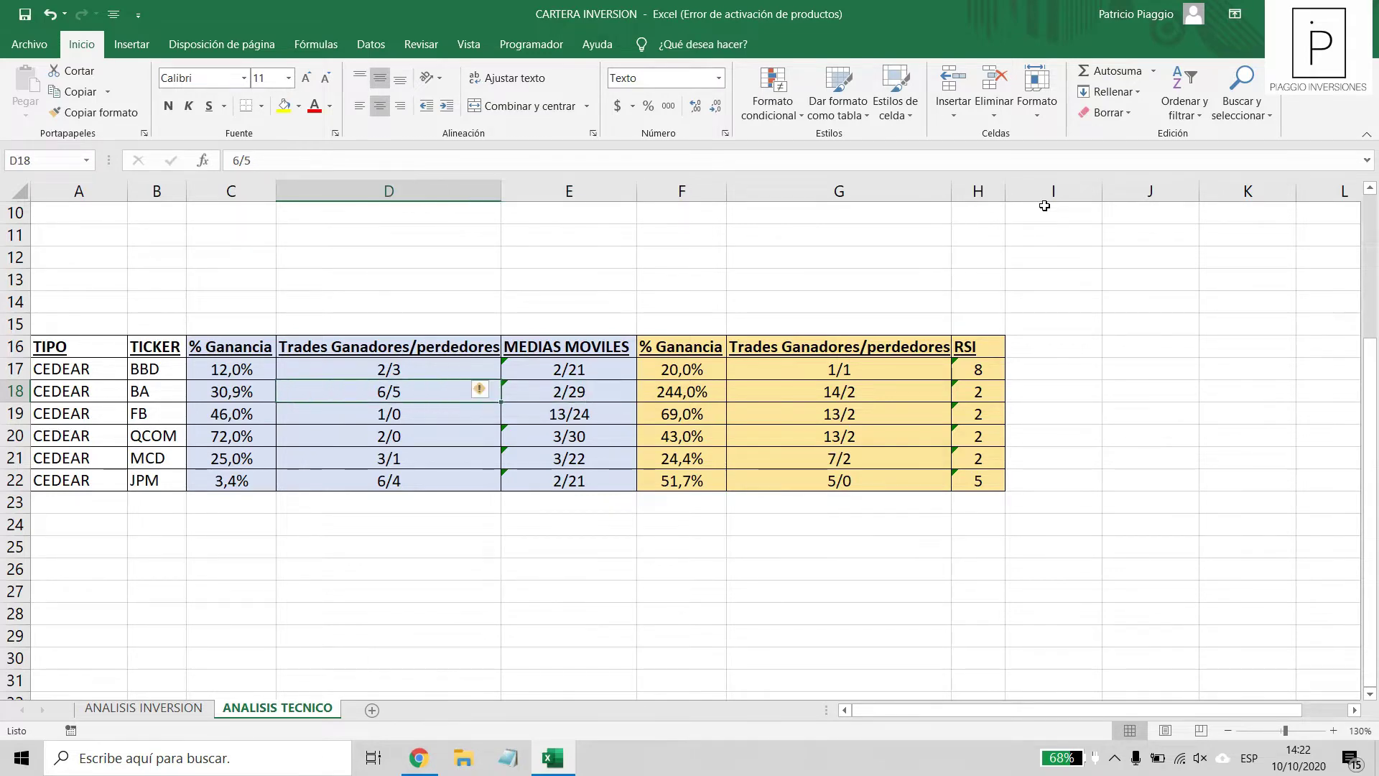
key("Right")
key("Left")
key("Right")
Review BA's RSI results in the same table row: percentage gain, winning/losing trades and RSI length.
key("Right")
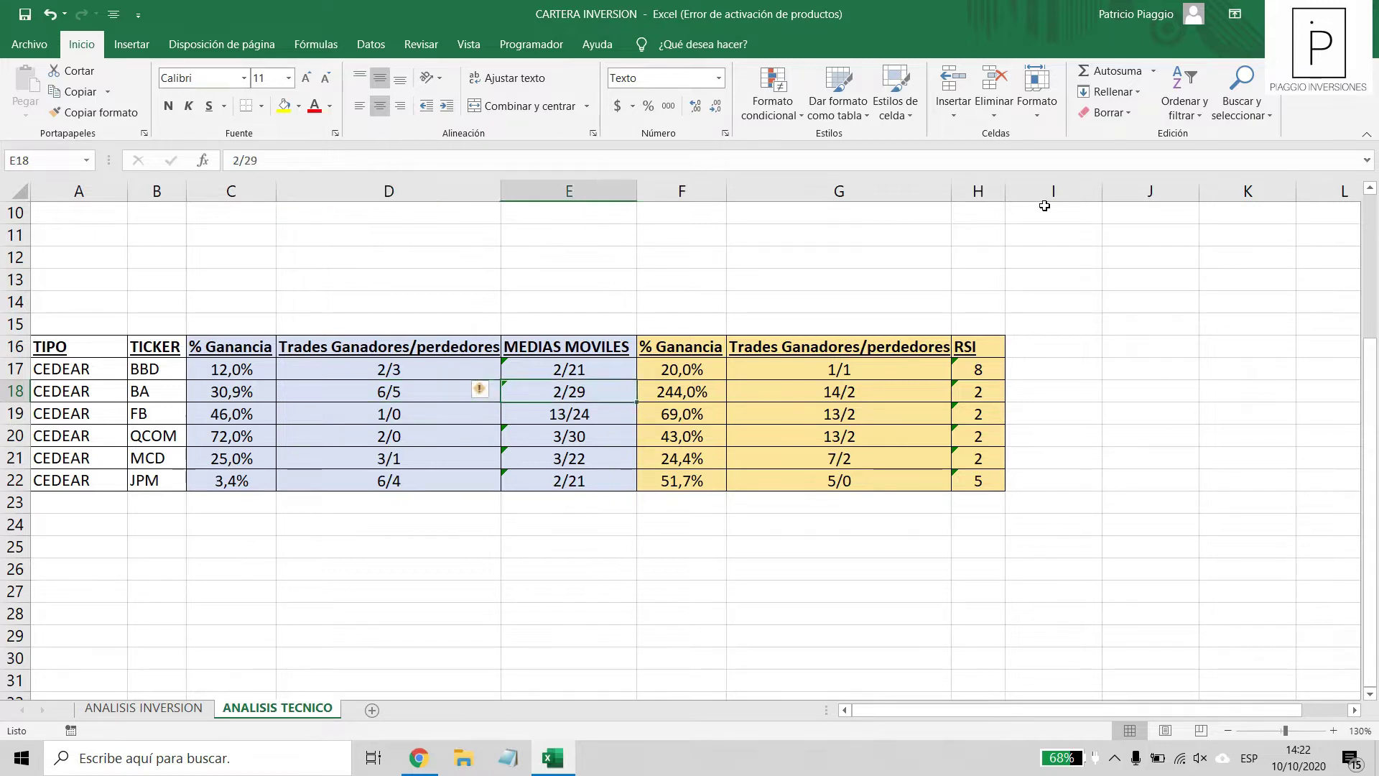
key("Right")
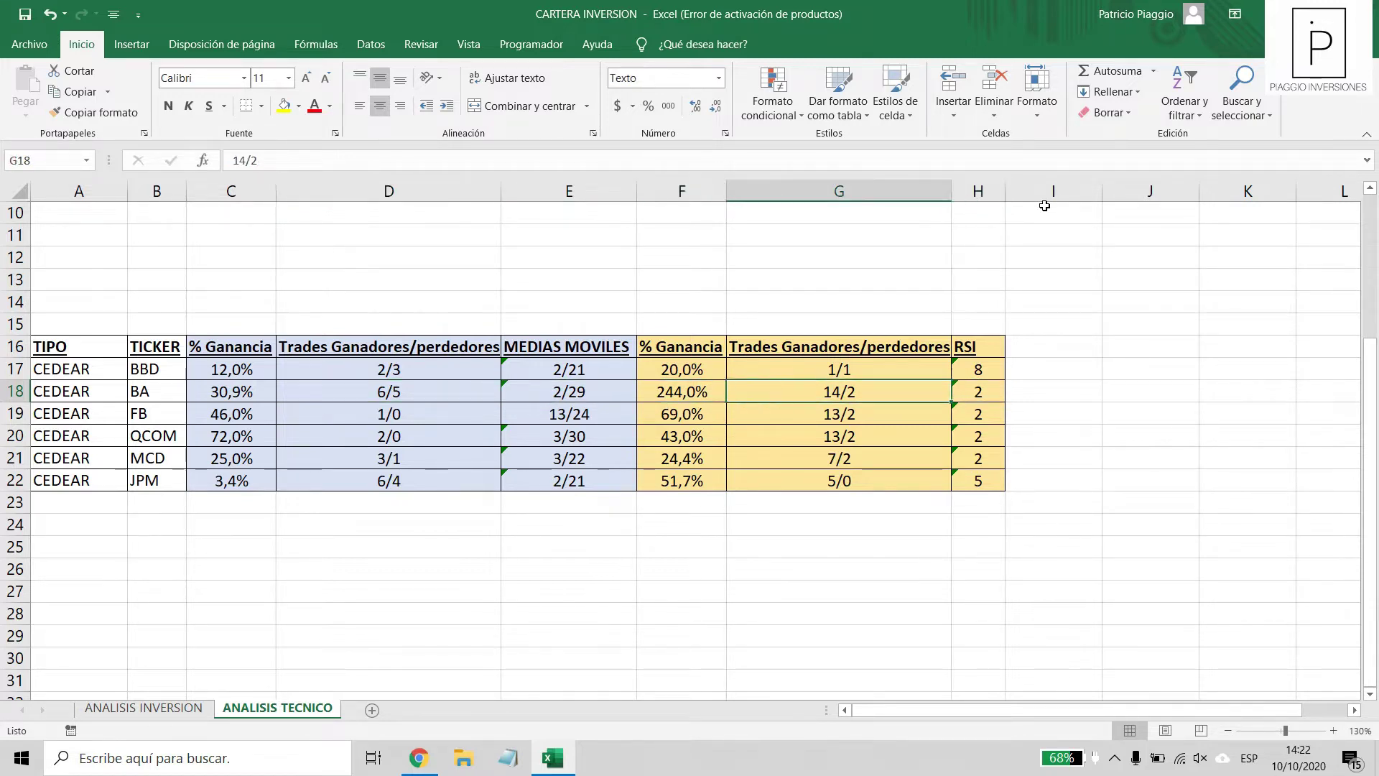
key("Left")
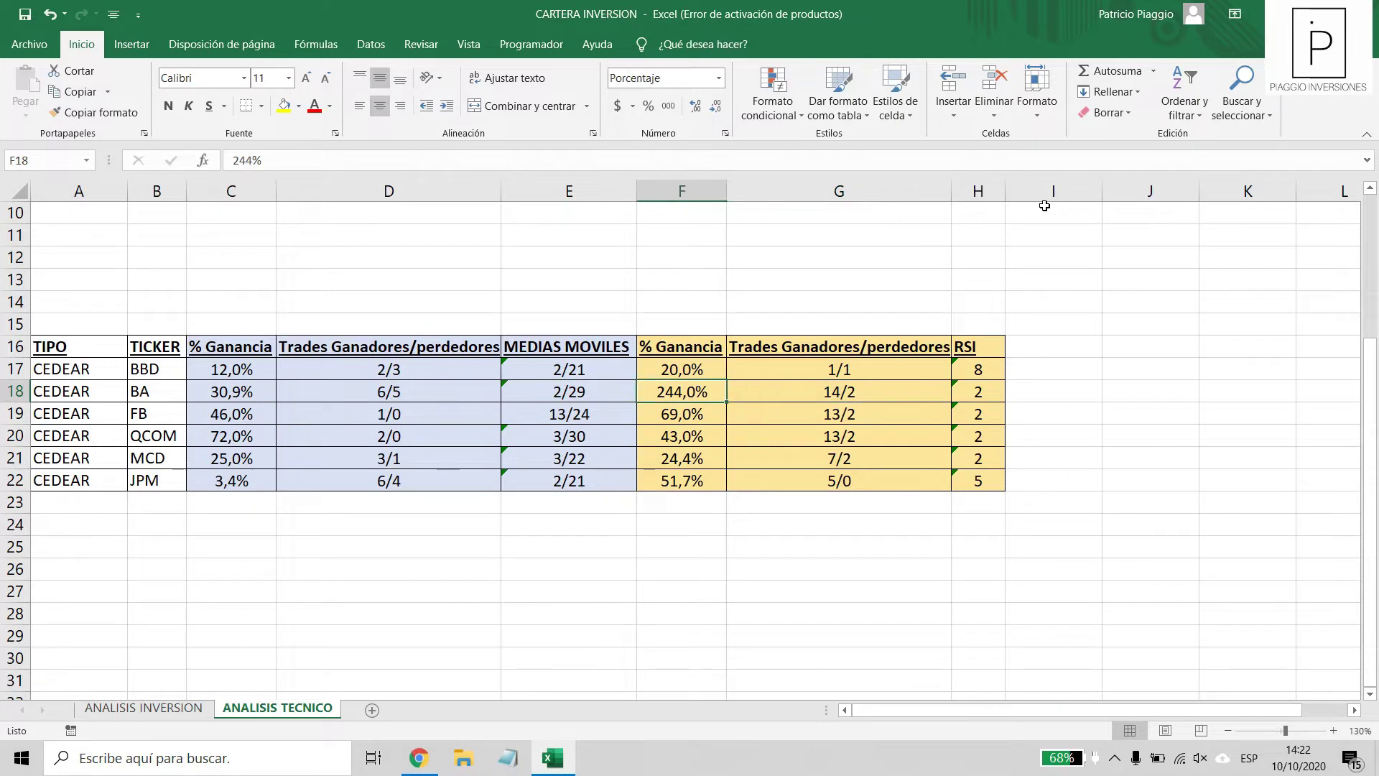
key("Right")
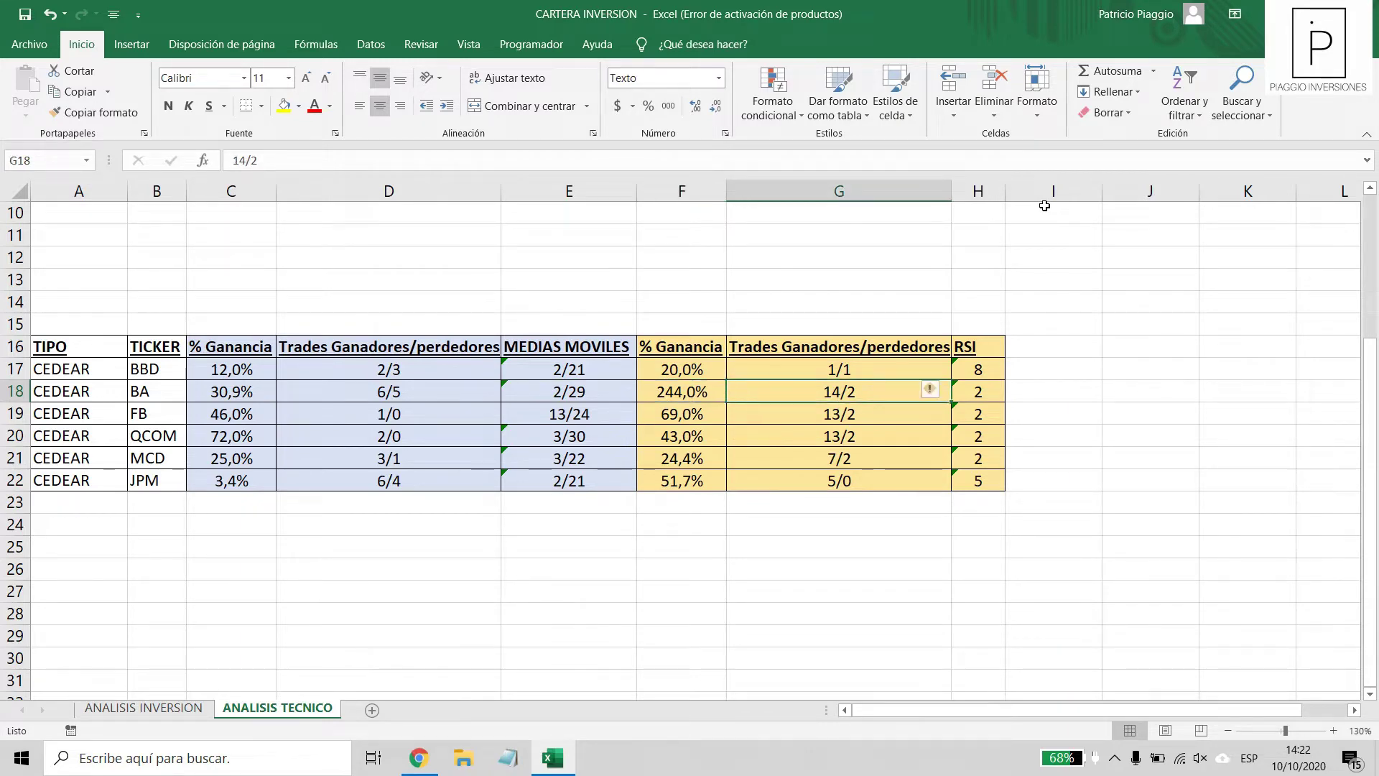
key("Right")
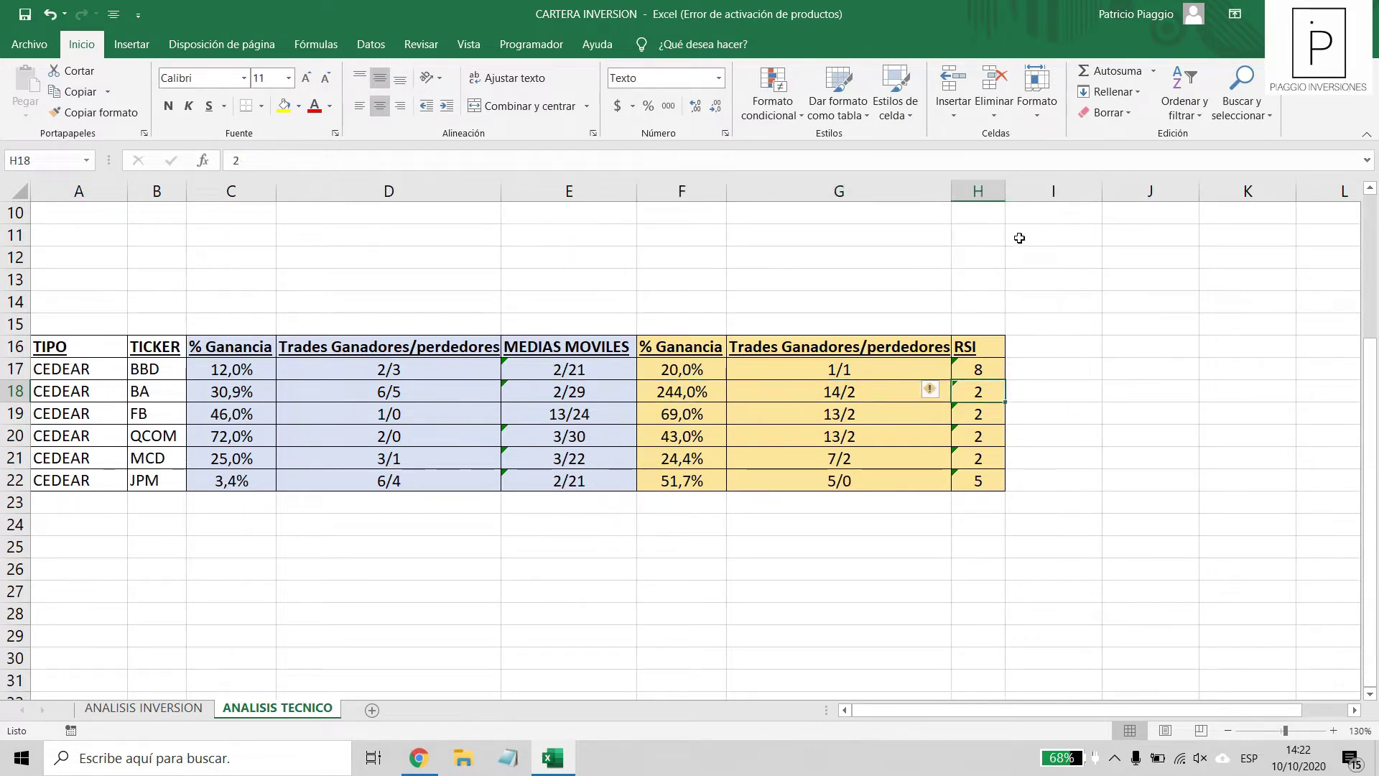
Switch back to TradingView and set the length of BA's 2-day EMA to 29.
key("alt+Tab")
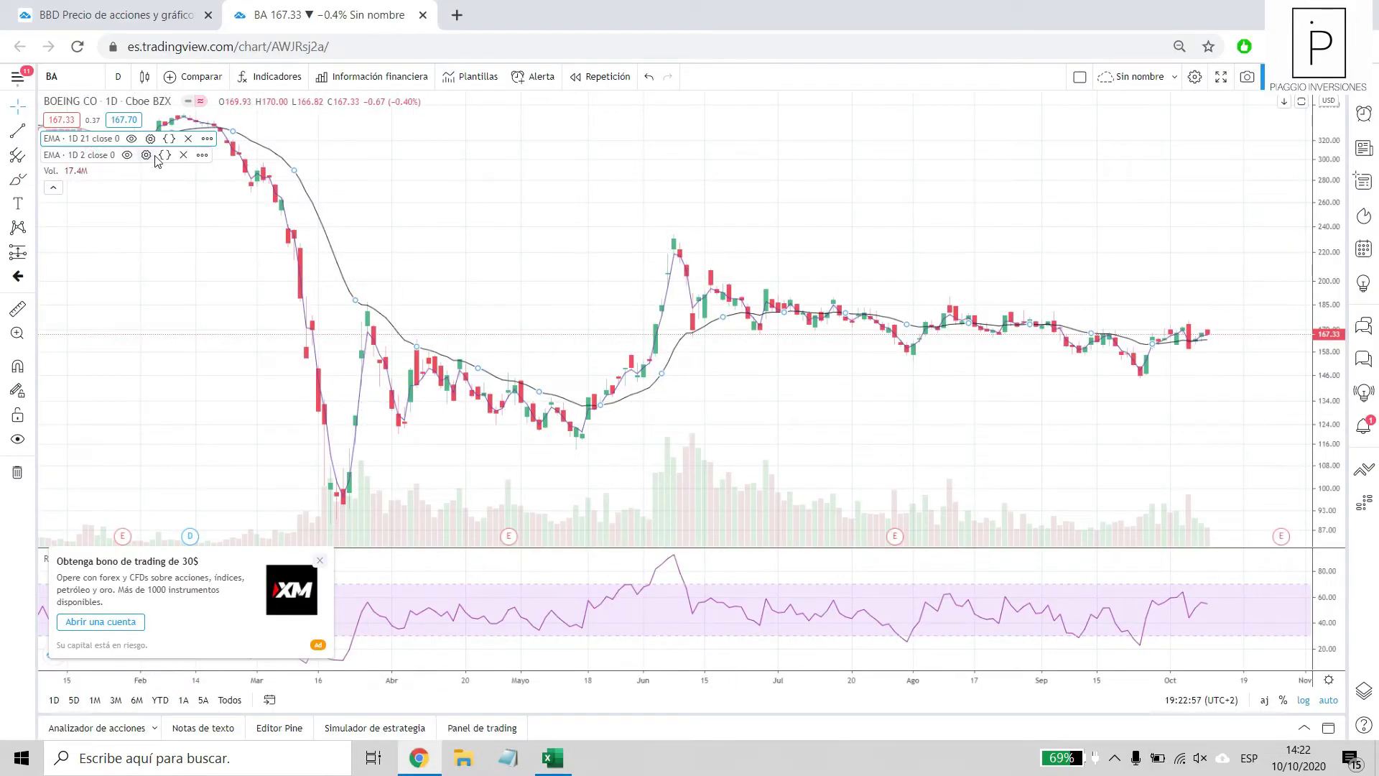
left_click(146, 155)
left_click(657, 396)
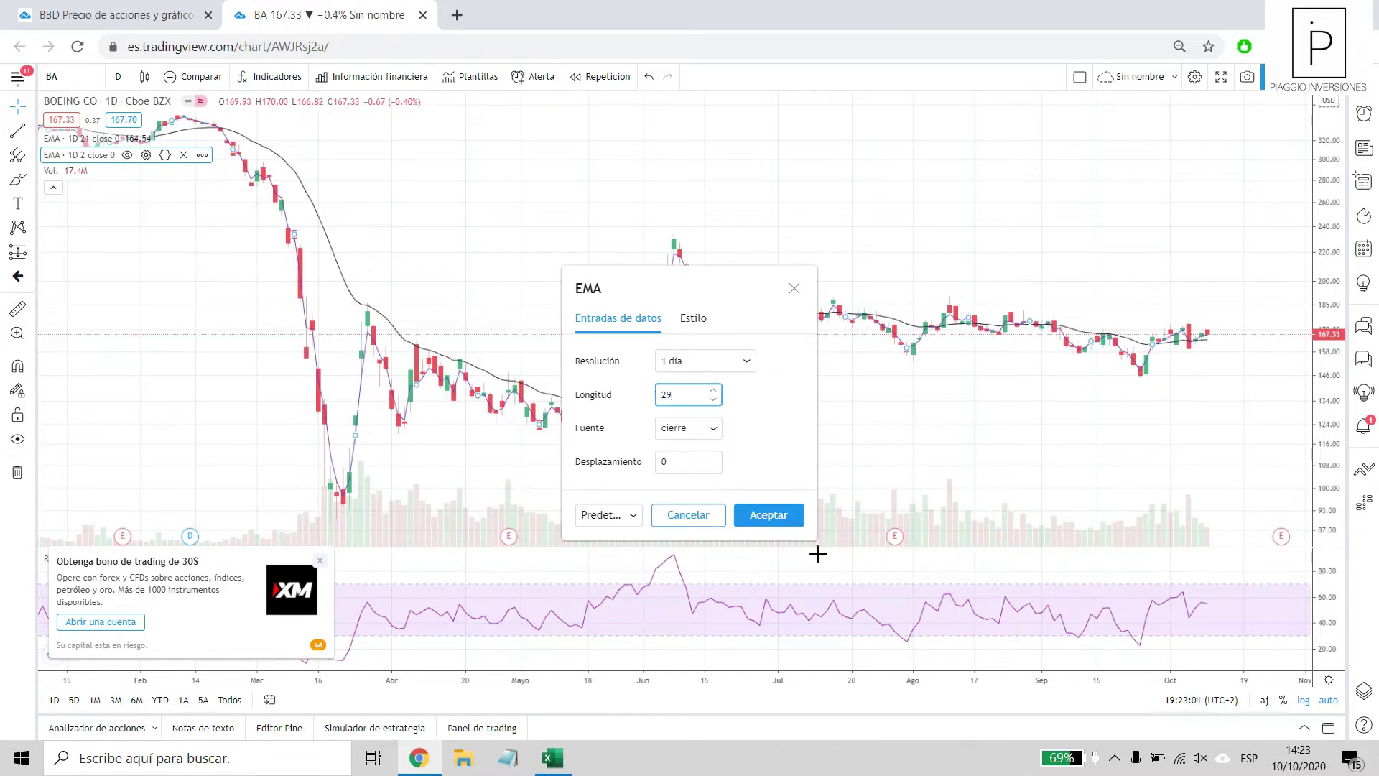
type("9")
left_click(793, 521)
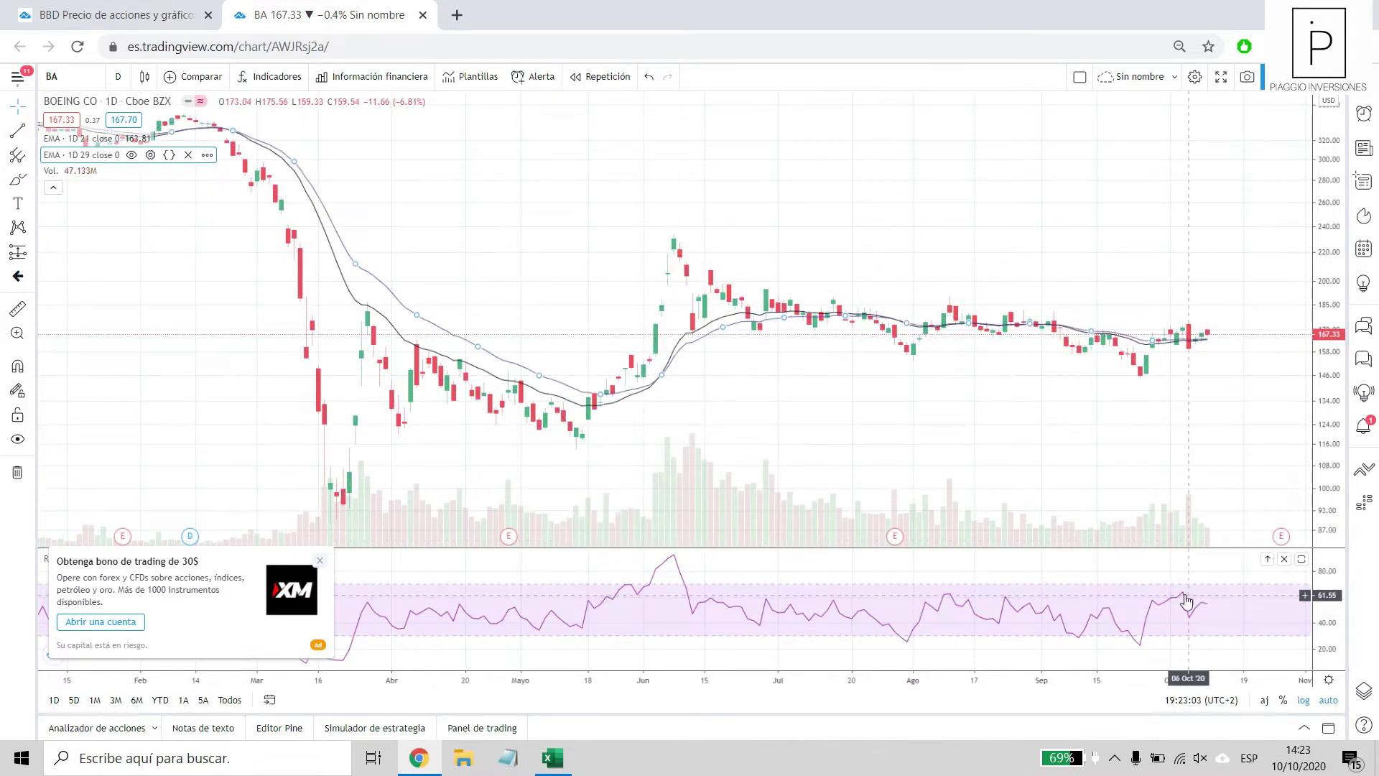
Set the length of the RSI indicator on the BA chart to 2.
double_click(1187, 602)
left_click(675, 409)
type("8")
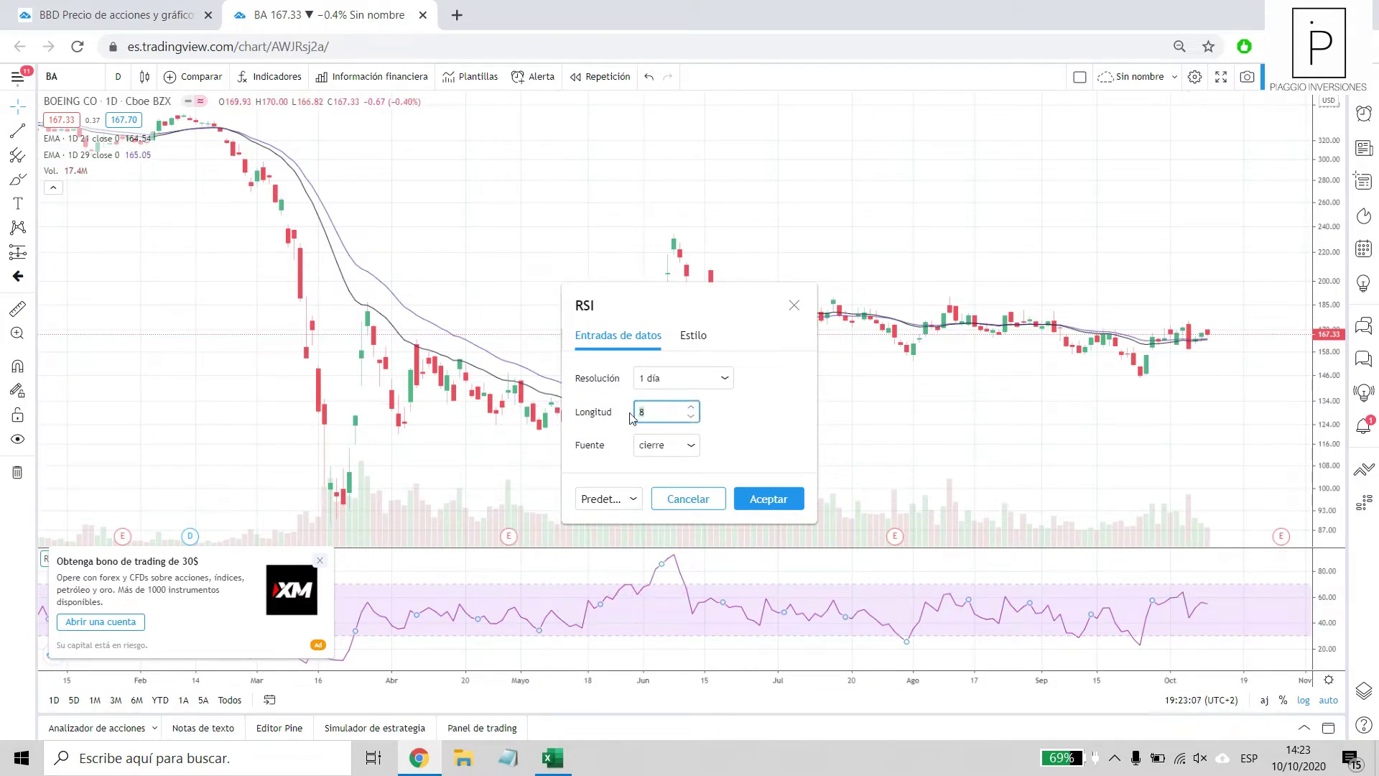
left_click(767, 499)
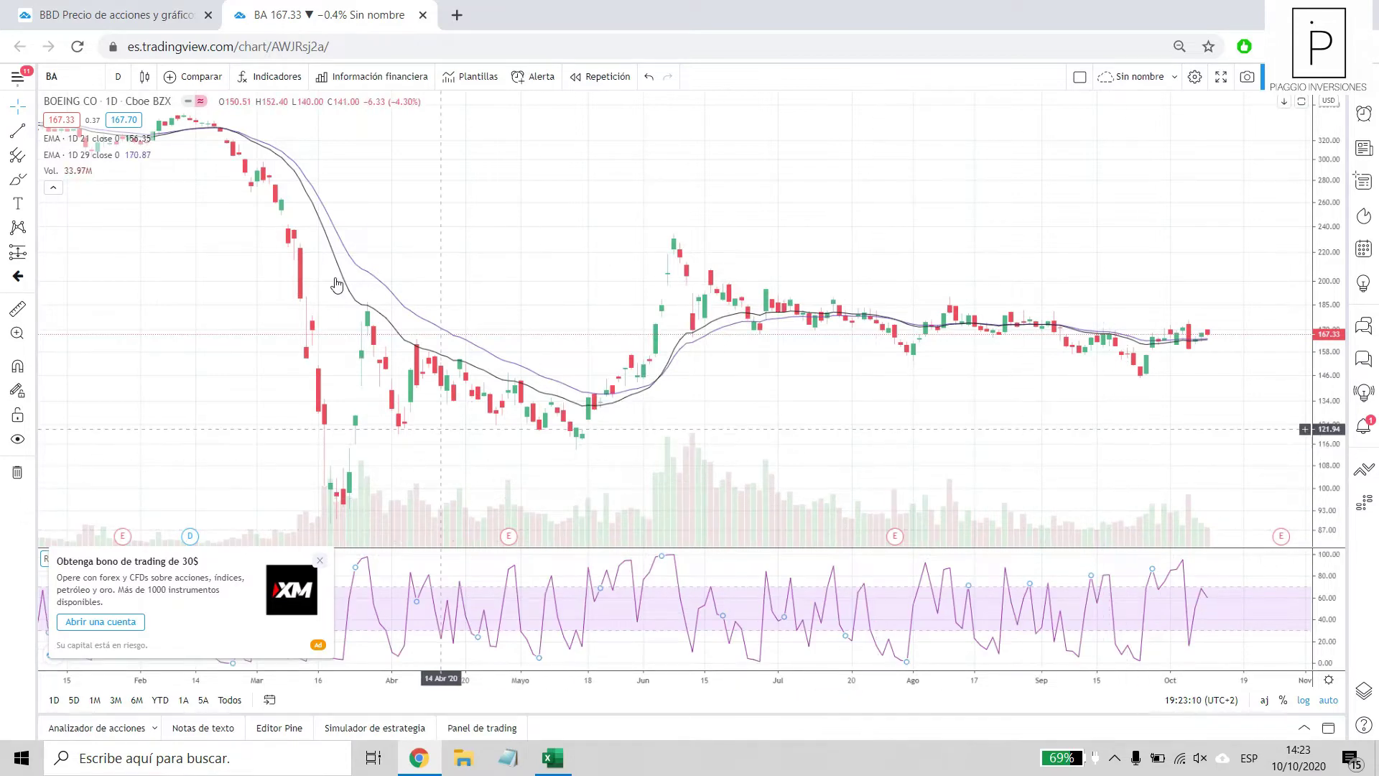
Dismiss the ad covering the RSI pane and examine BA's price history since early 2019 against both EMAs.
scroll(348, 292, "down", 3)
scroll(425, 302, "down", 3)
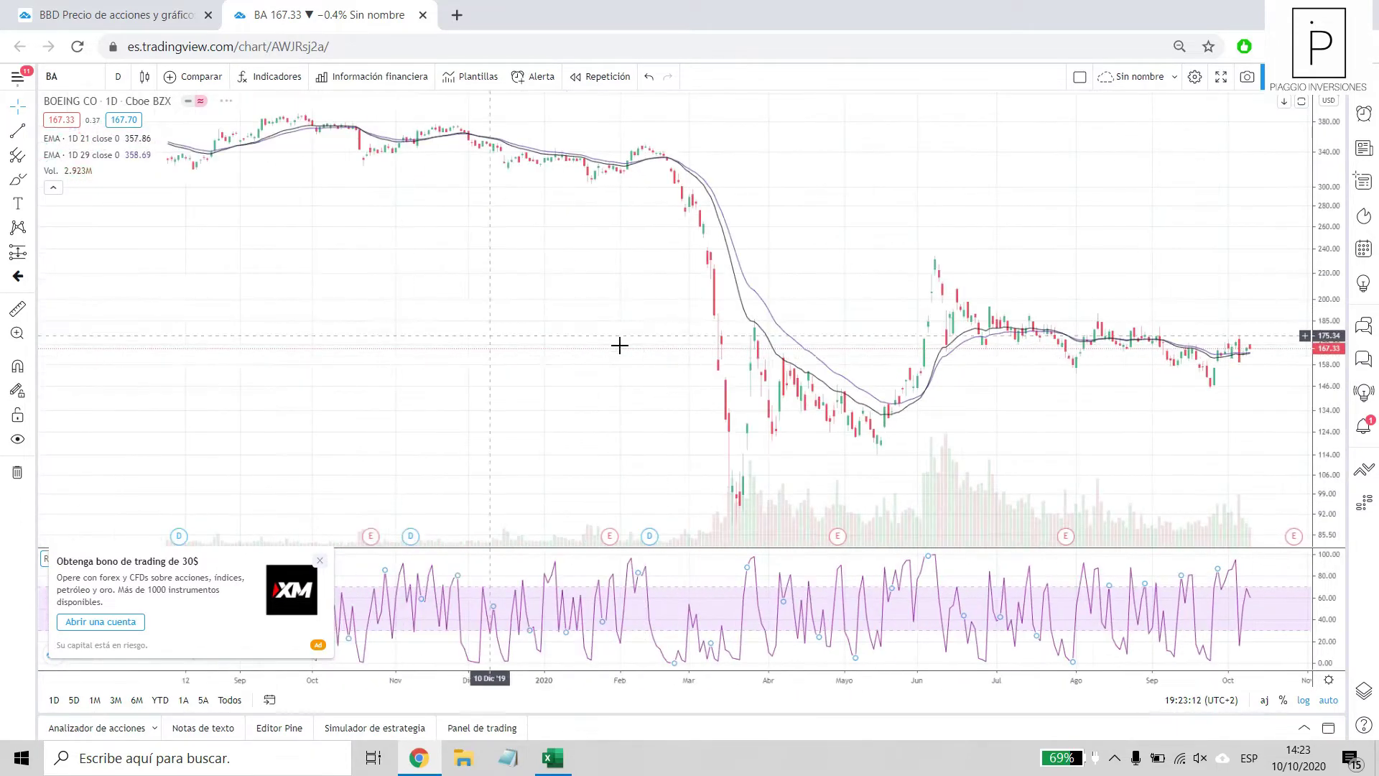
scroll(454, 301, "down", 3)
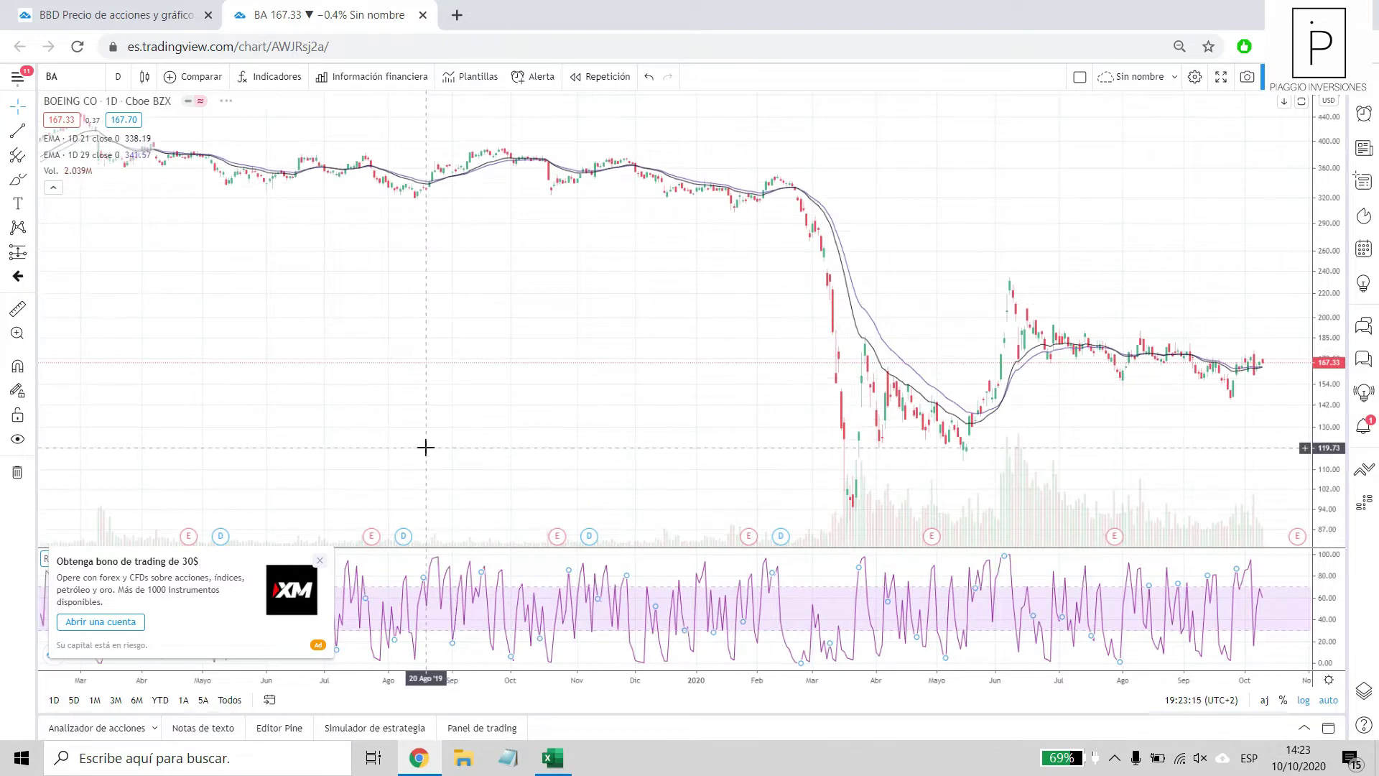
left_click(319, 560)
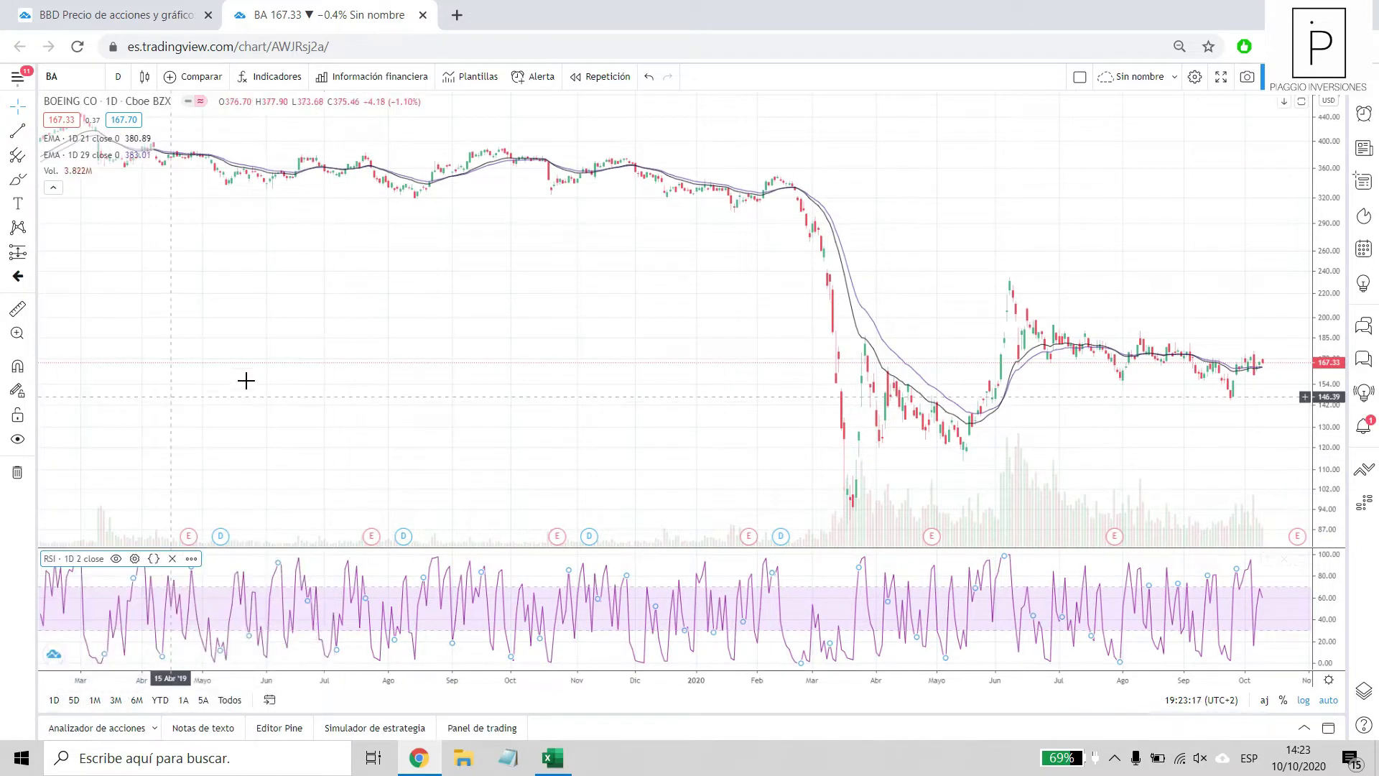
scroll(122, 414, "down", 2)
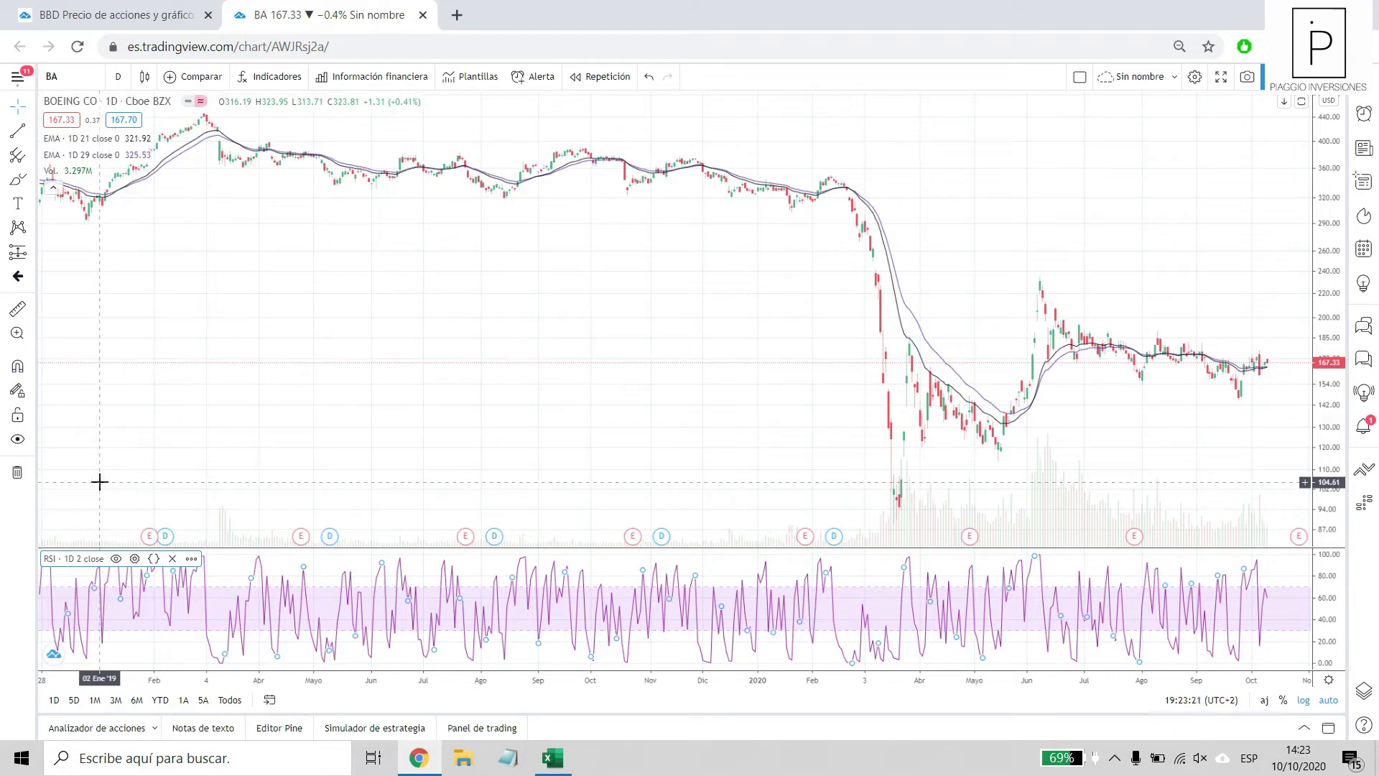
scroll(106, 189, "up", 1)
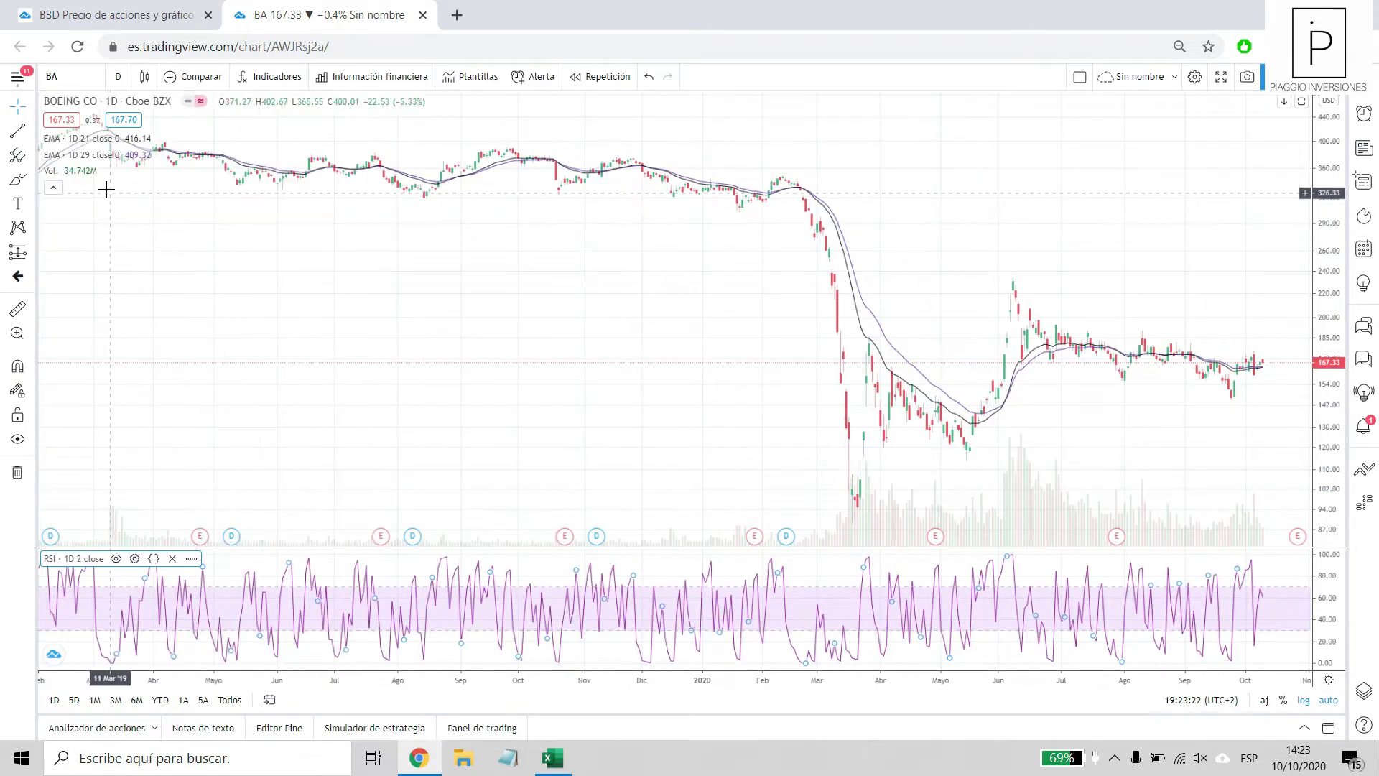
scroll(108, 189, "down", 1)
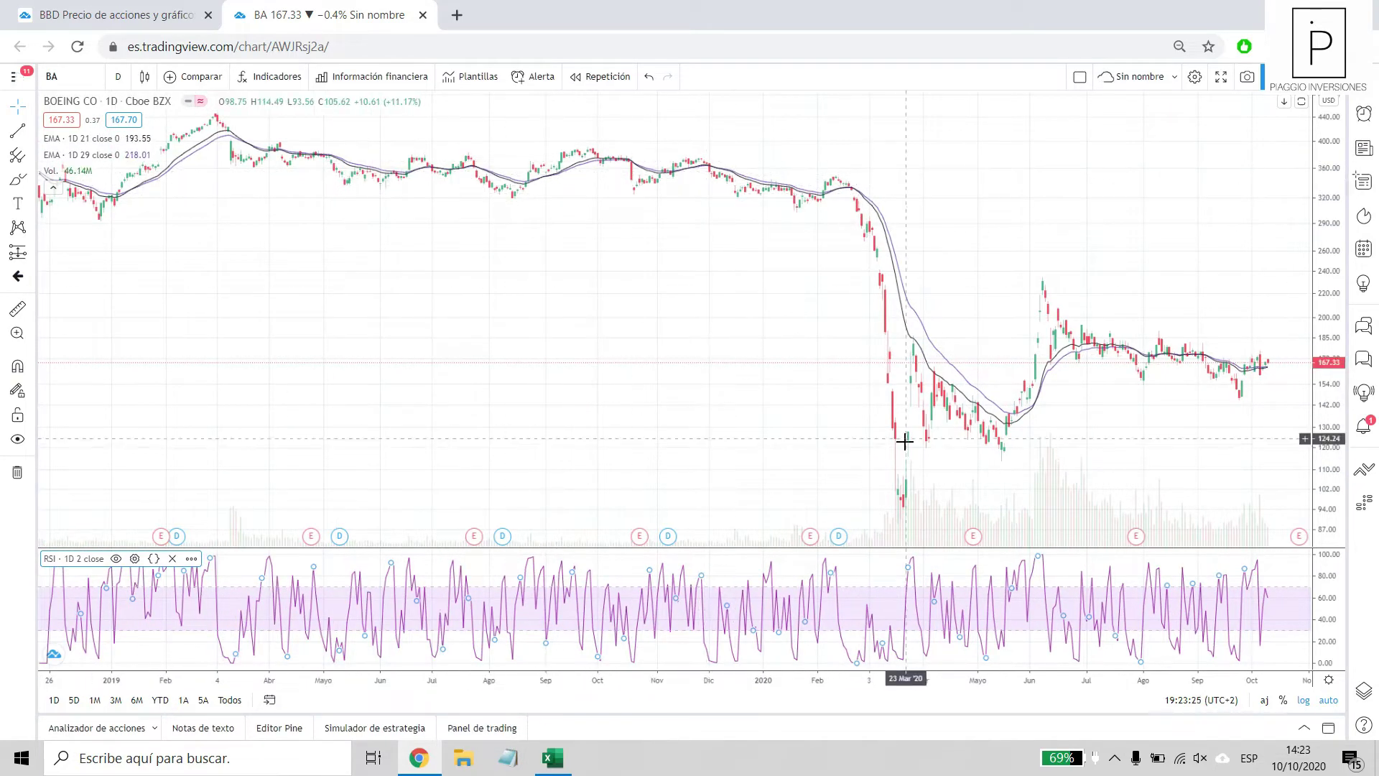
scroll(906, 435, "up", 3)
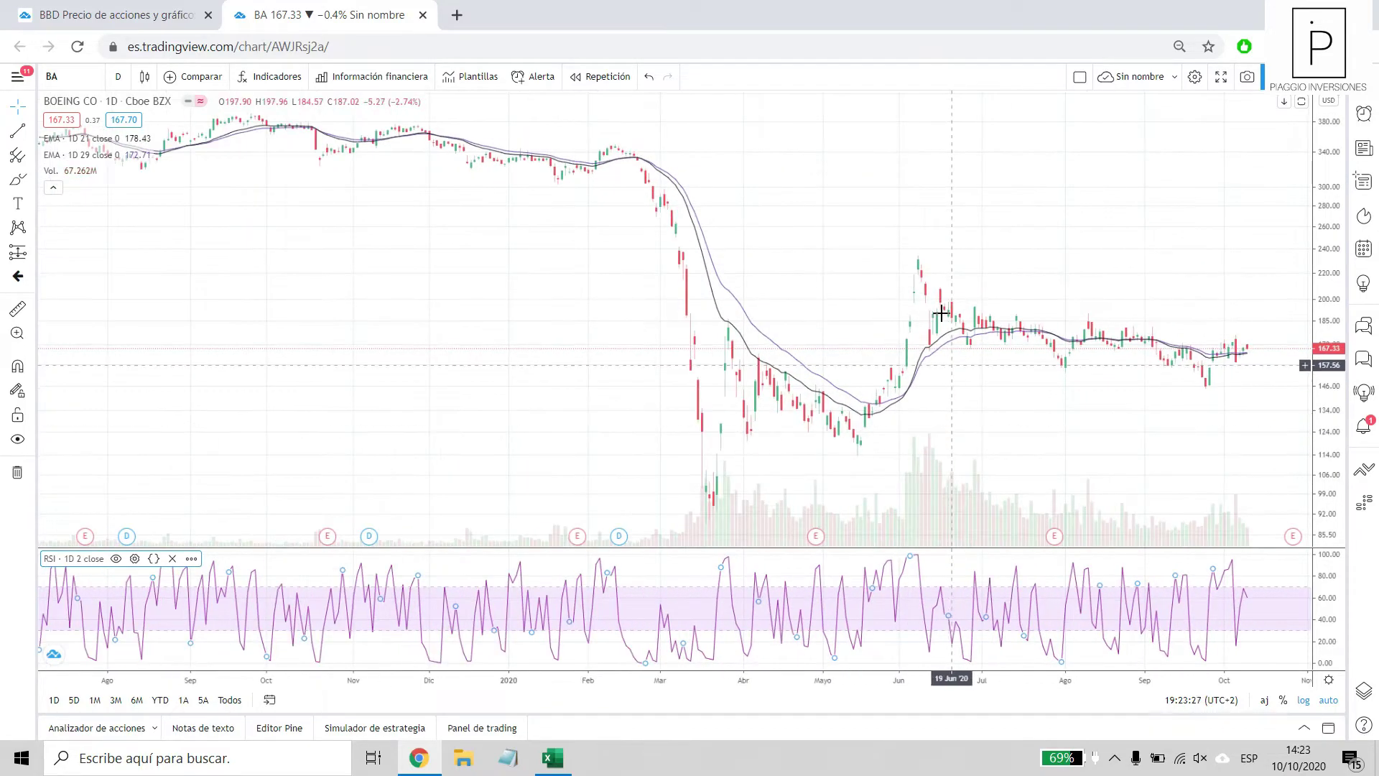
scroll(1216, 366, "down", 1)
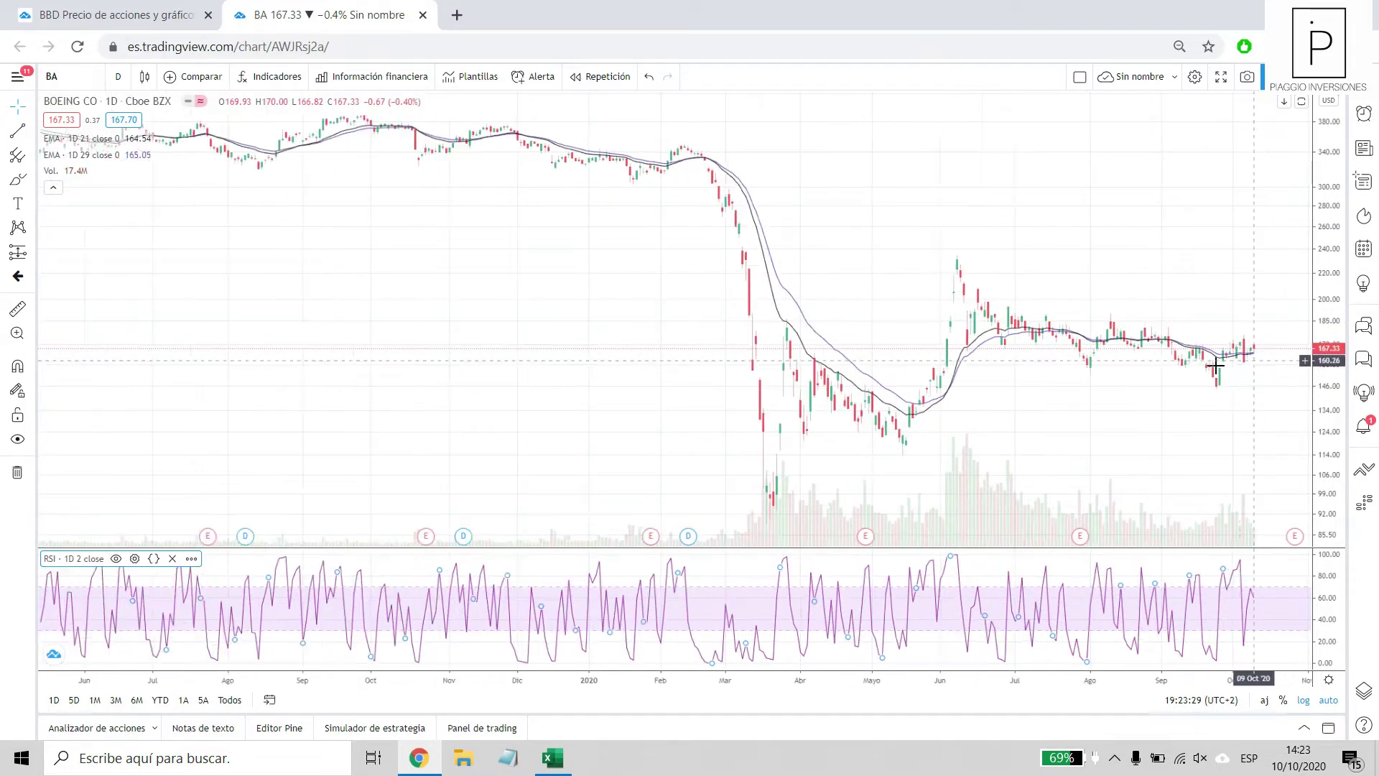
Draw a descending trend line over BA's highs, from about 198.11 on 29 Jun '20 to about 170.41 on 19 Oct '20.
scroll(1215, 367, "up", 4)
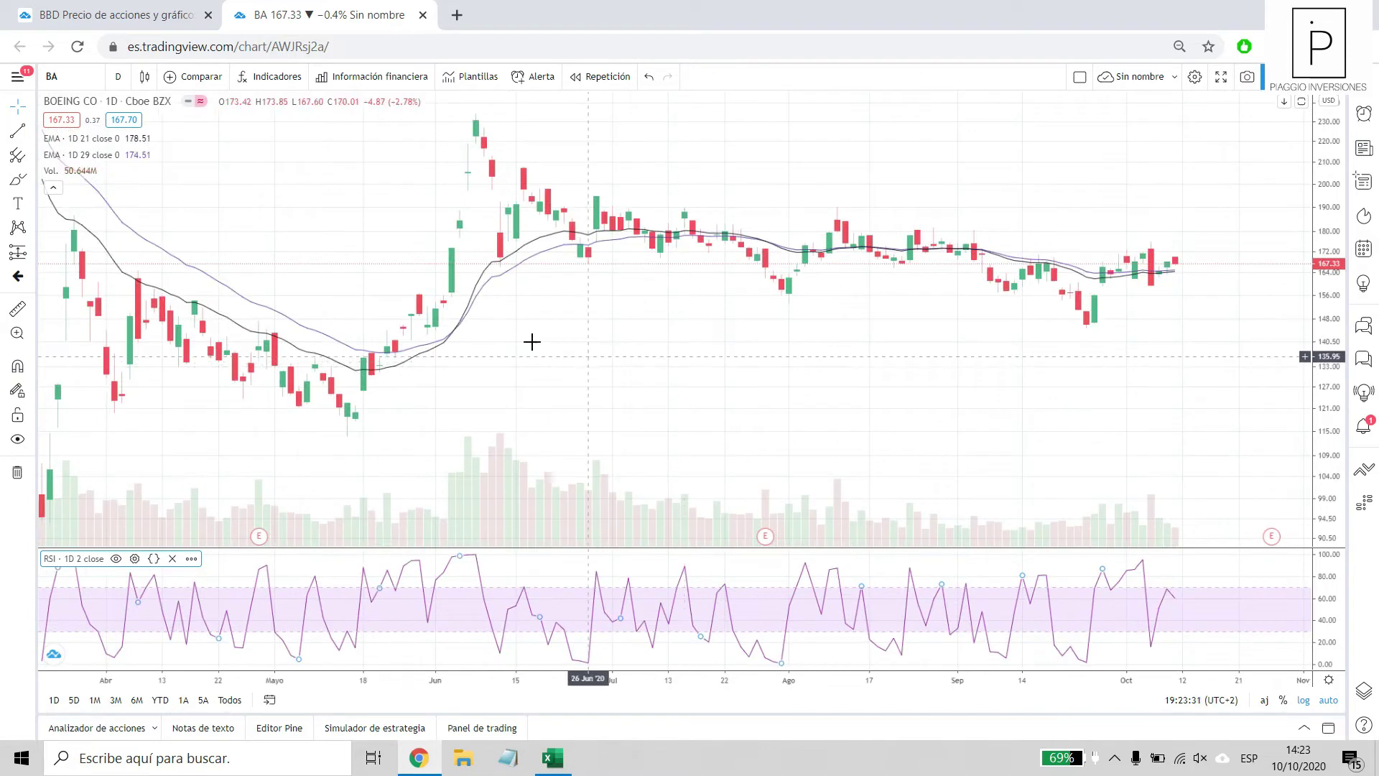
left_click(17, 131)
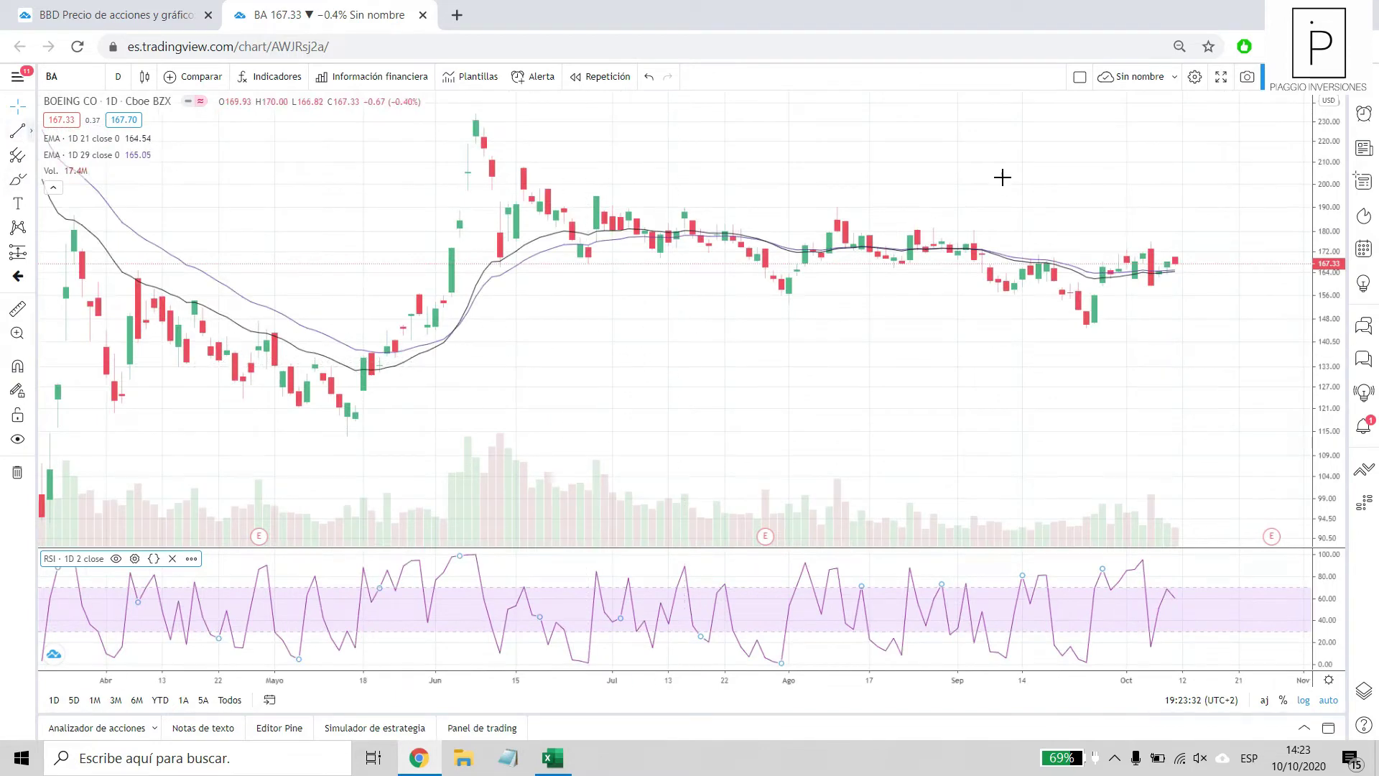
left_click(596, 186)
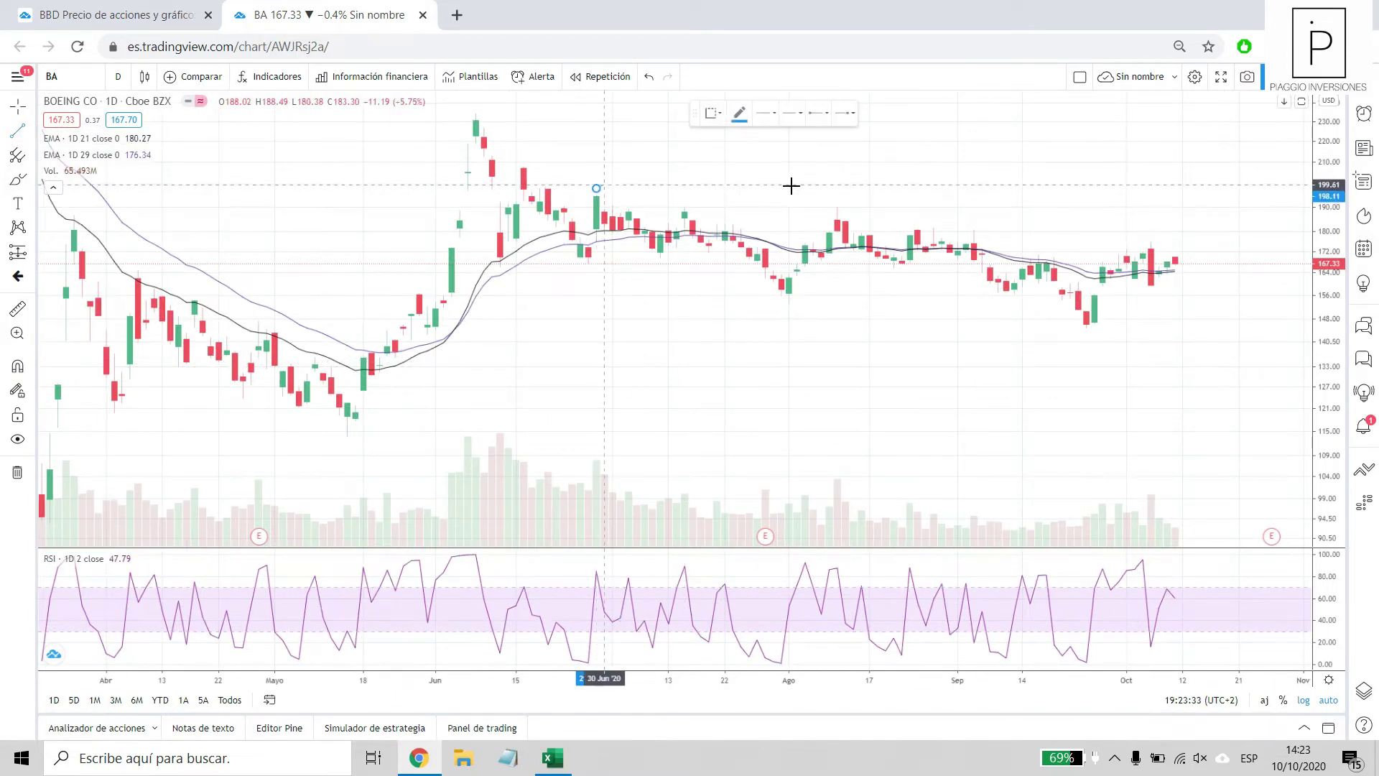
left_click(1224, 255)
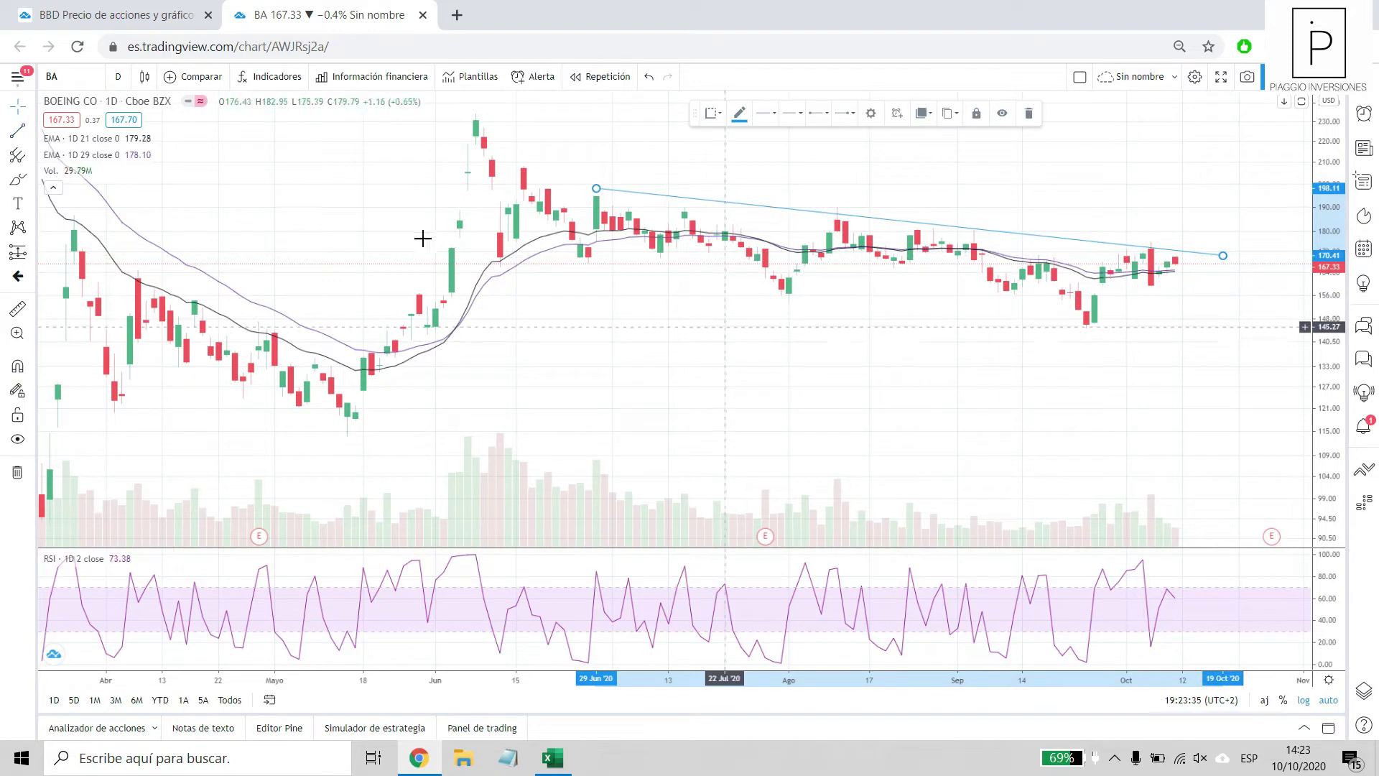
Clone the descending trend line and place the copy under the lows, from about 168.65 on 19 Jun to about 139.22 on 09 Oct '20.
right_click(664, 203)
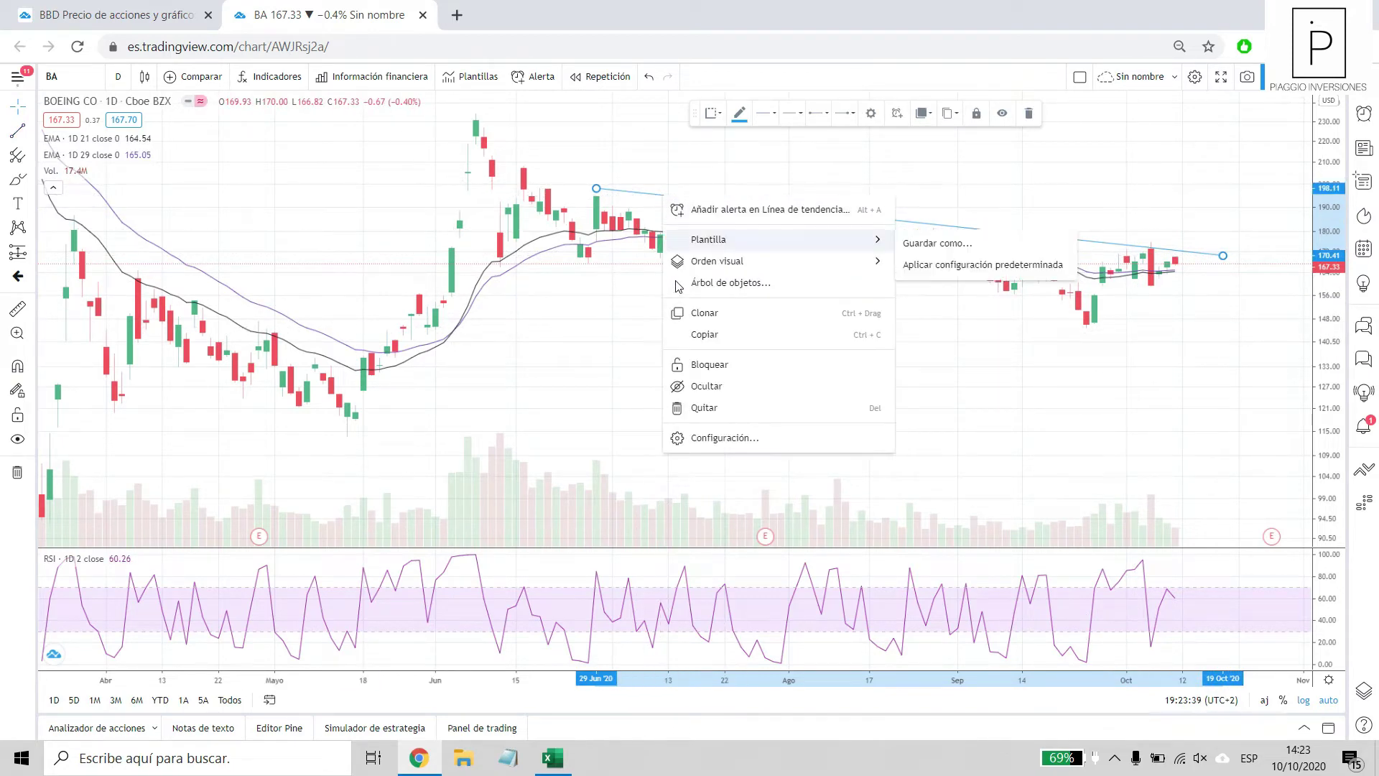
left_click(758, 312)
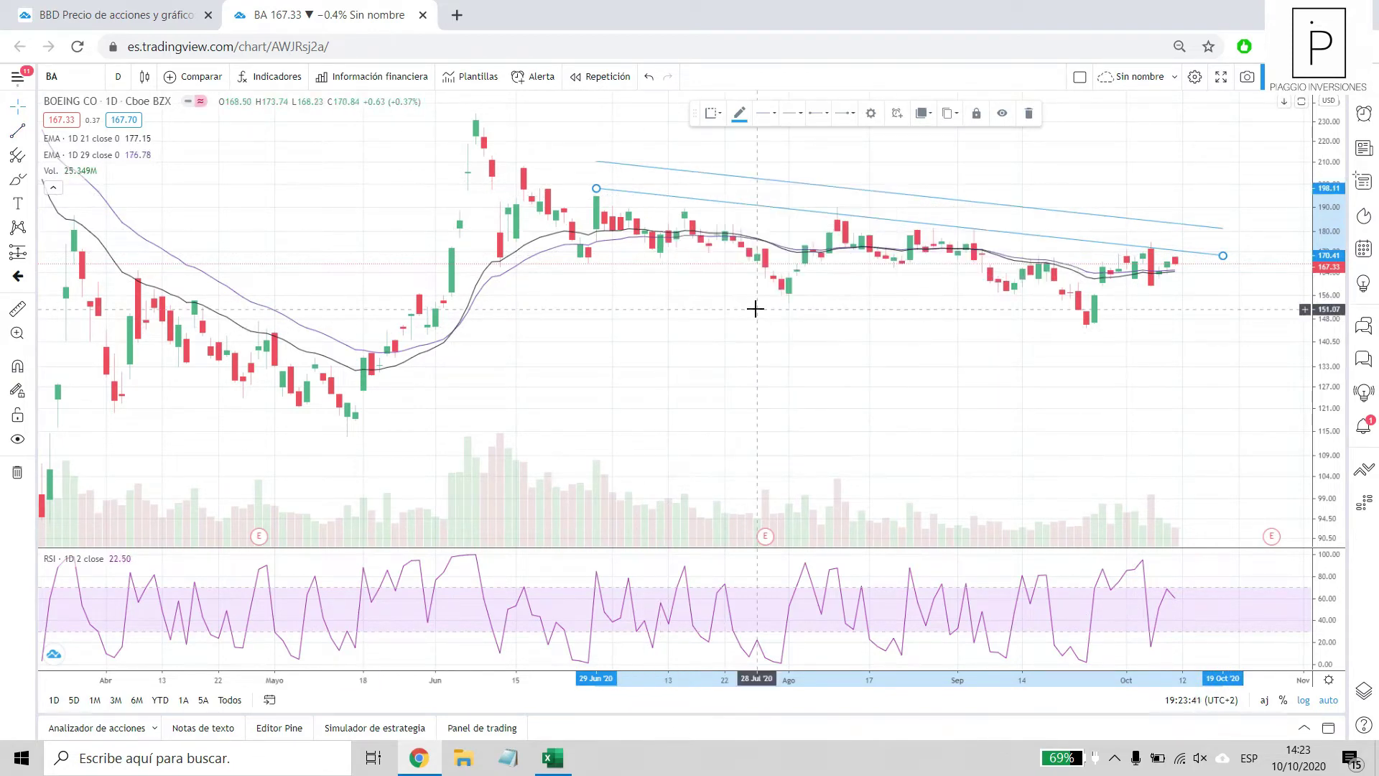
mouse_move(751, 180)
left_mouse_down()
mouse_move(747, 244)
mouse_move(699, 281)
left_mouse_up()
Examine BA's candles within the descending channel, comparing the October sessions with the upper line, both EMAs and the RSI.
scroll(1182, 343, "down", 3)
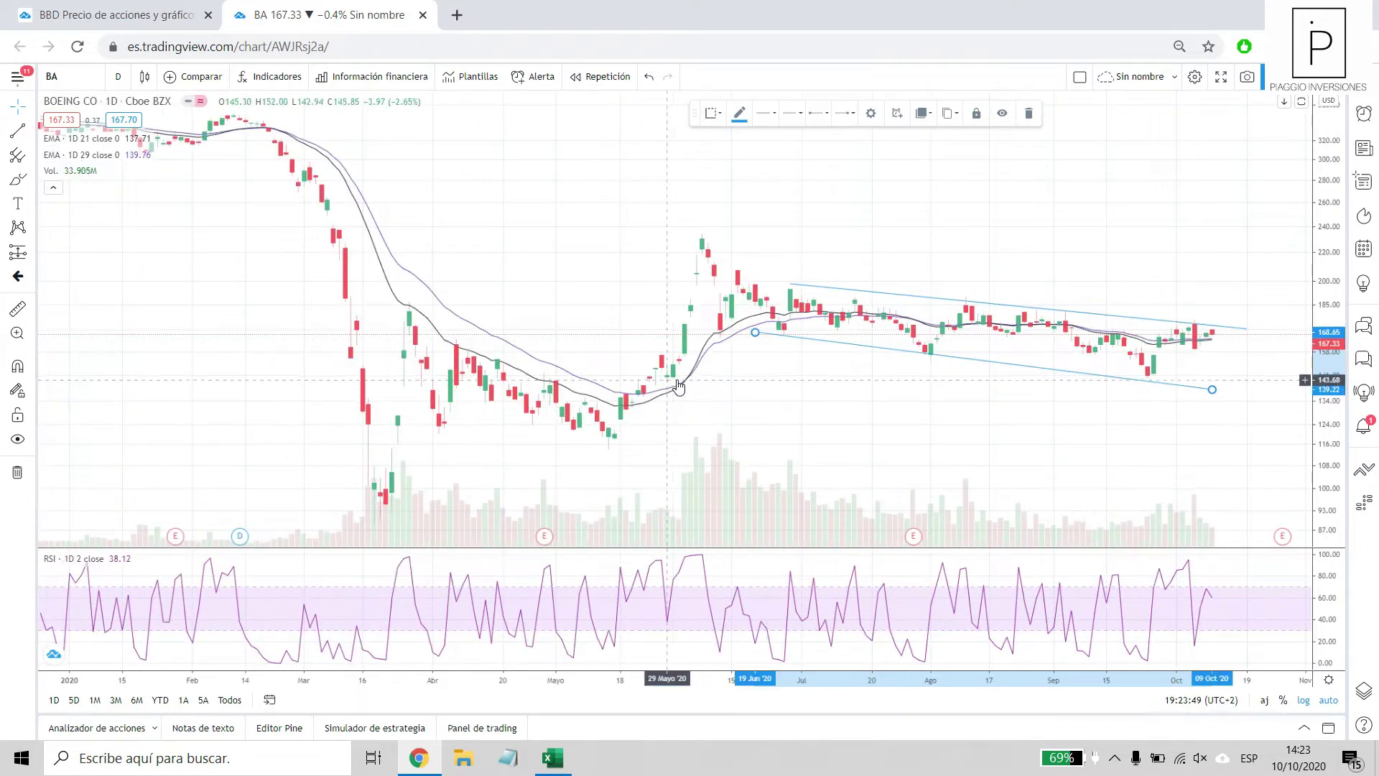
scroll(868, 381, "up", 3)
scroll(1142, 339, "down", 3)
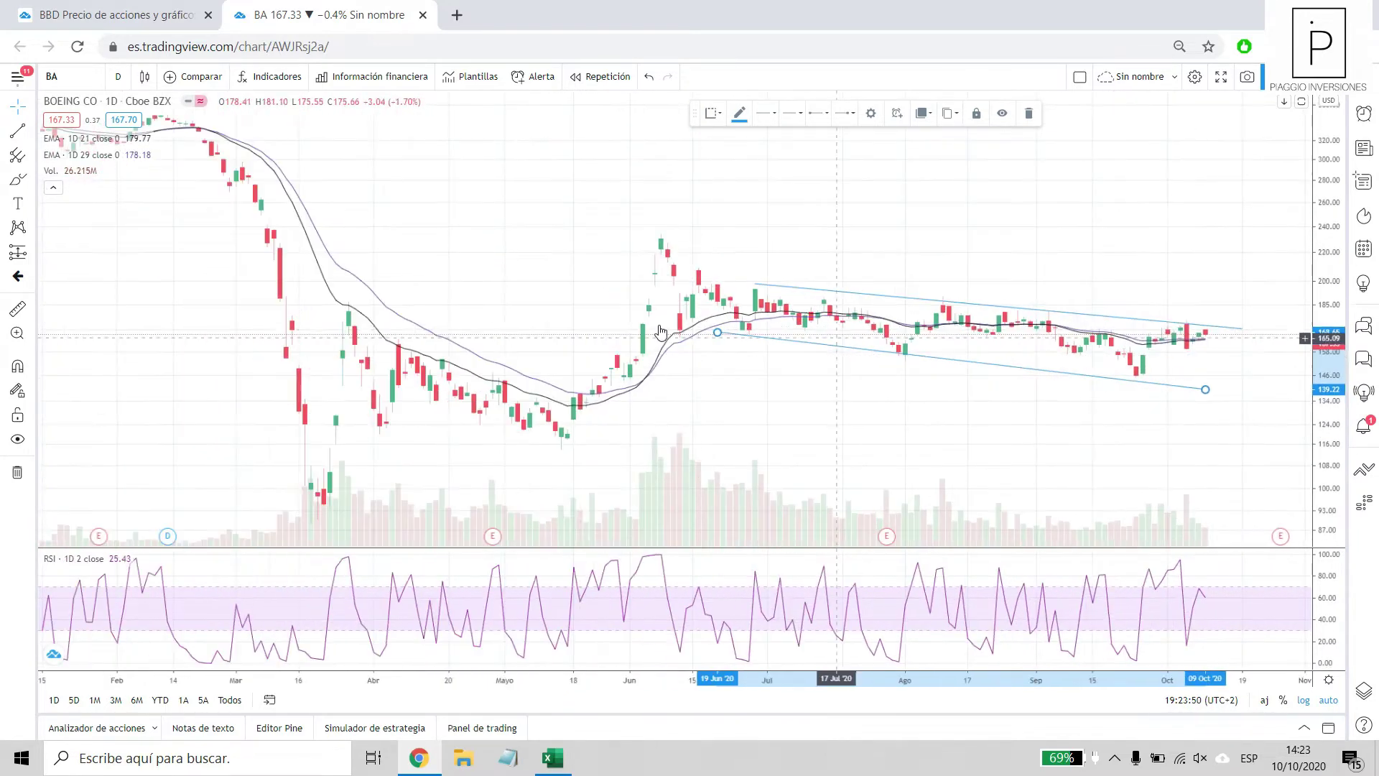
scroll(1006, 446, "down", 2)
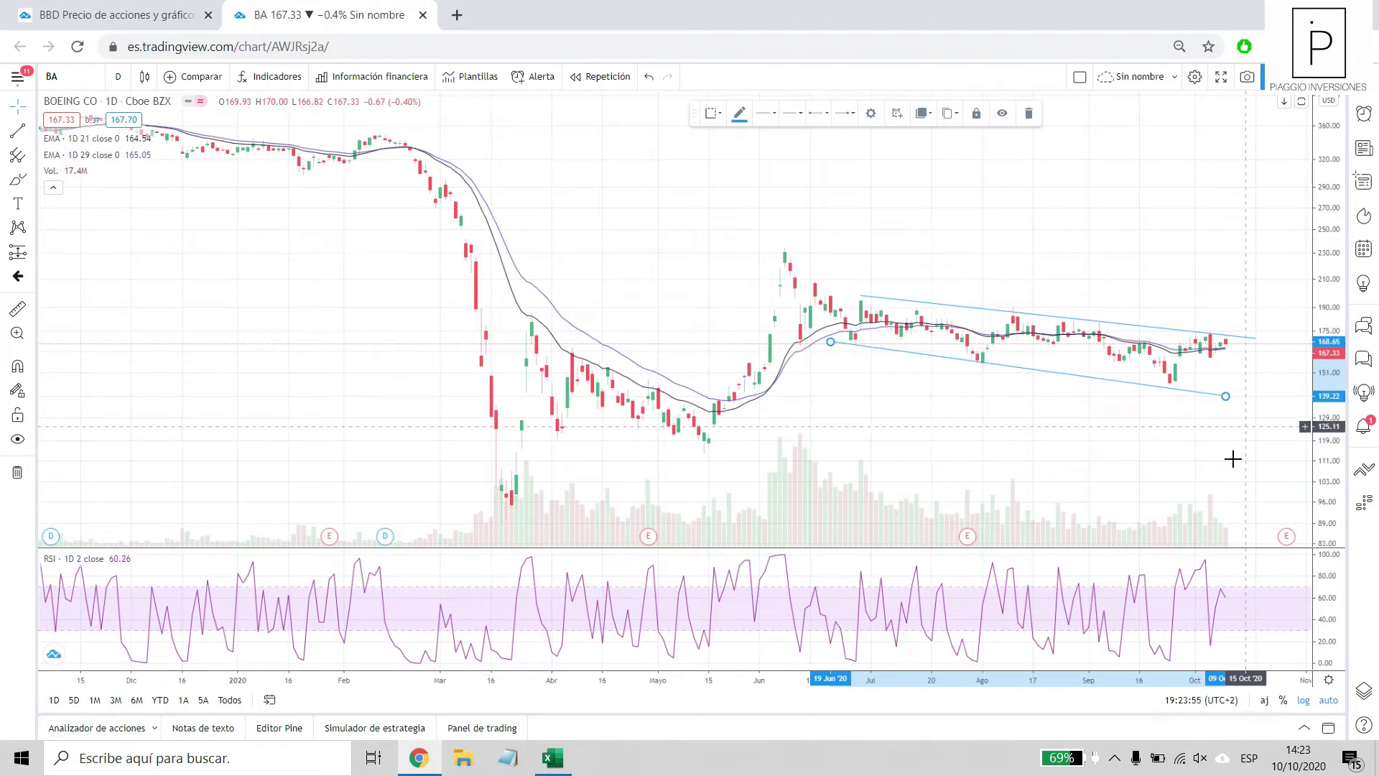
scroll(1171, 503, "up", 3)
scroll(1144, 505, "up", 3)
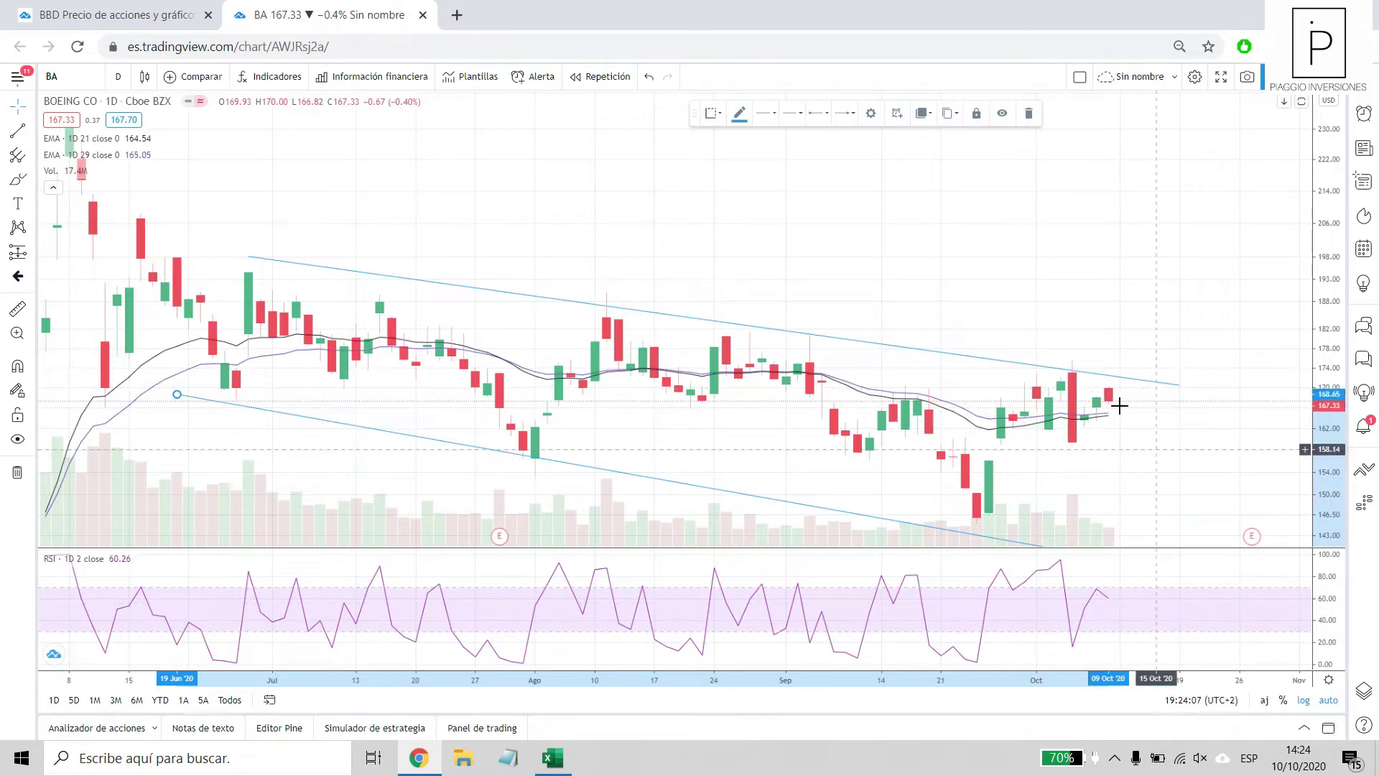
scroll(1101, 405, "up", 3)
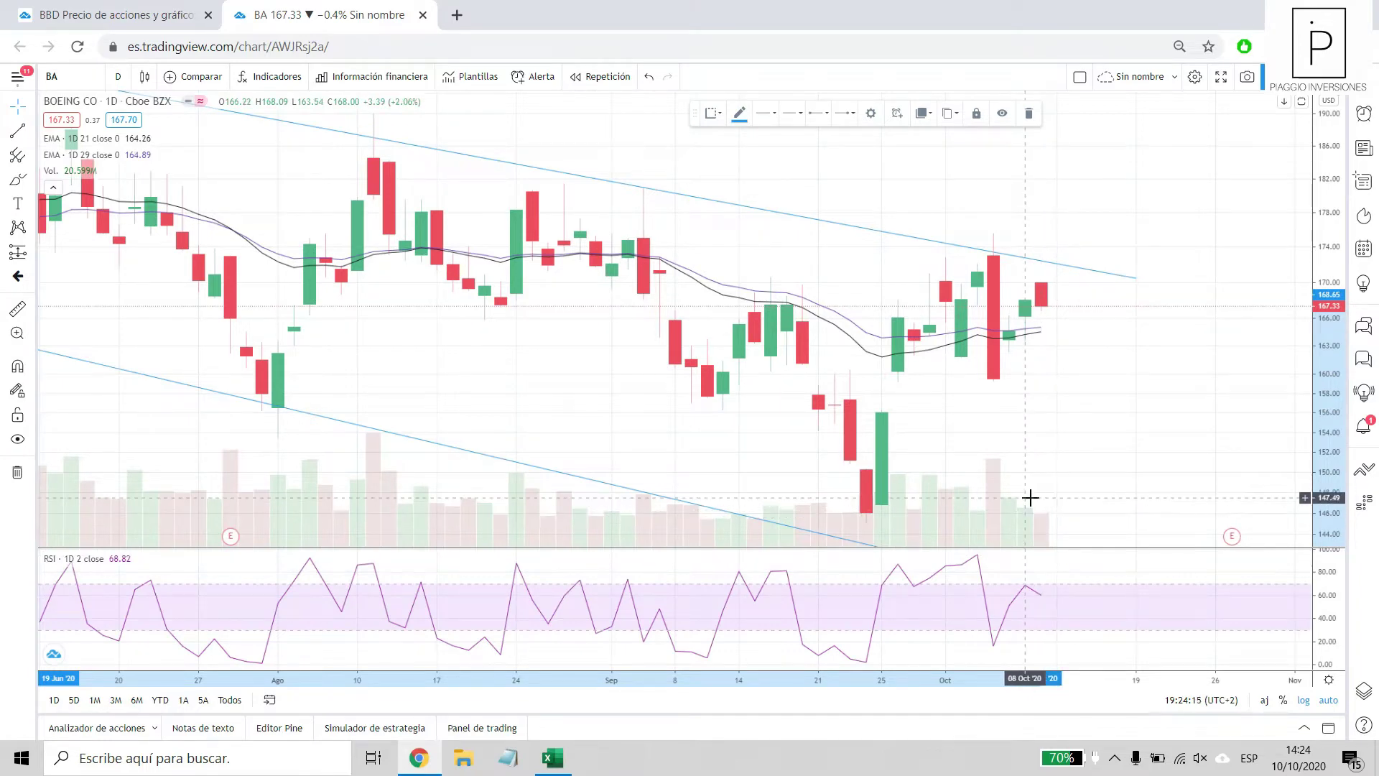
scroll(1019, 432, "down", 5)
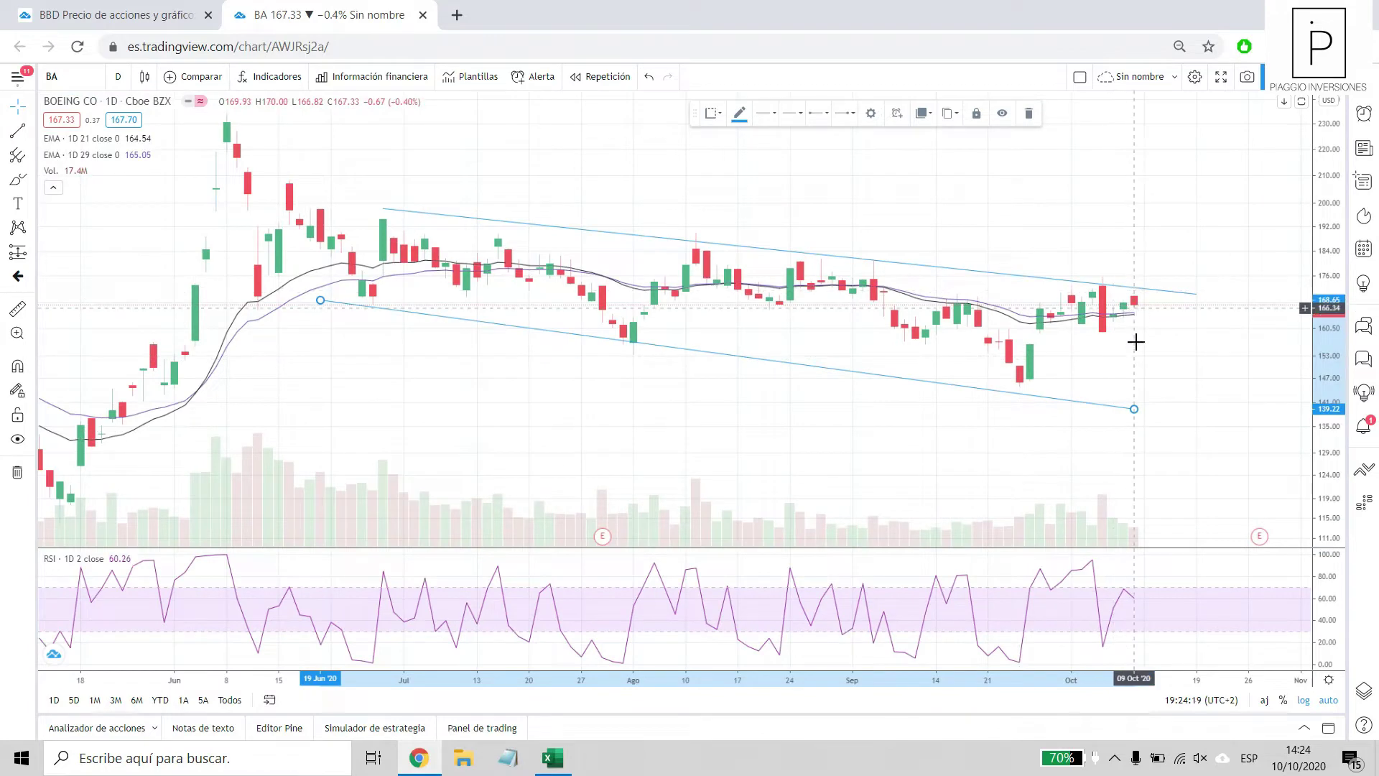
scroll(1121, 415, "up", 3)
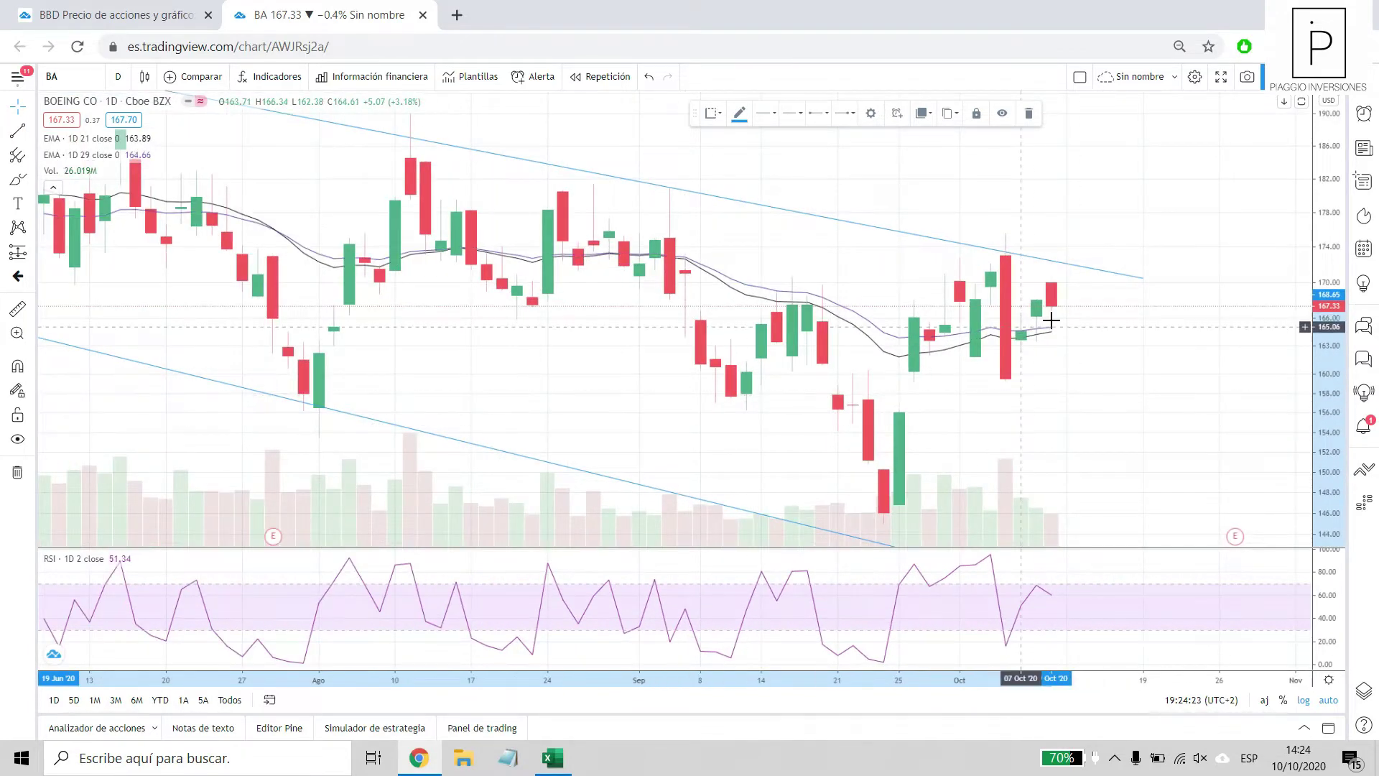
Examine BA's price swings between the two descending channel lines, comparing the October candles with the late-September low and the June peak.
scroll(1051, 323, "down", 1)
scroll(1102, 520, "up", 2)
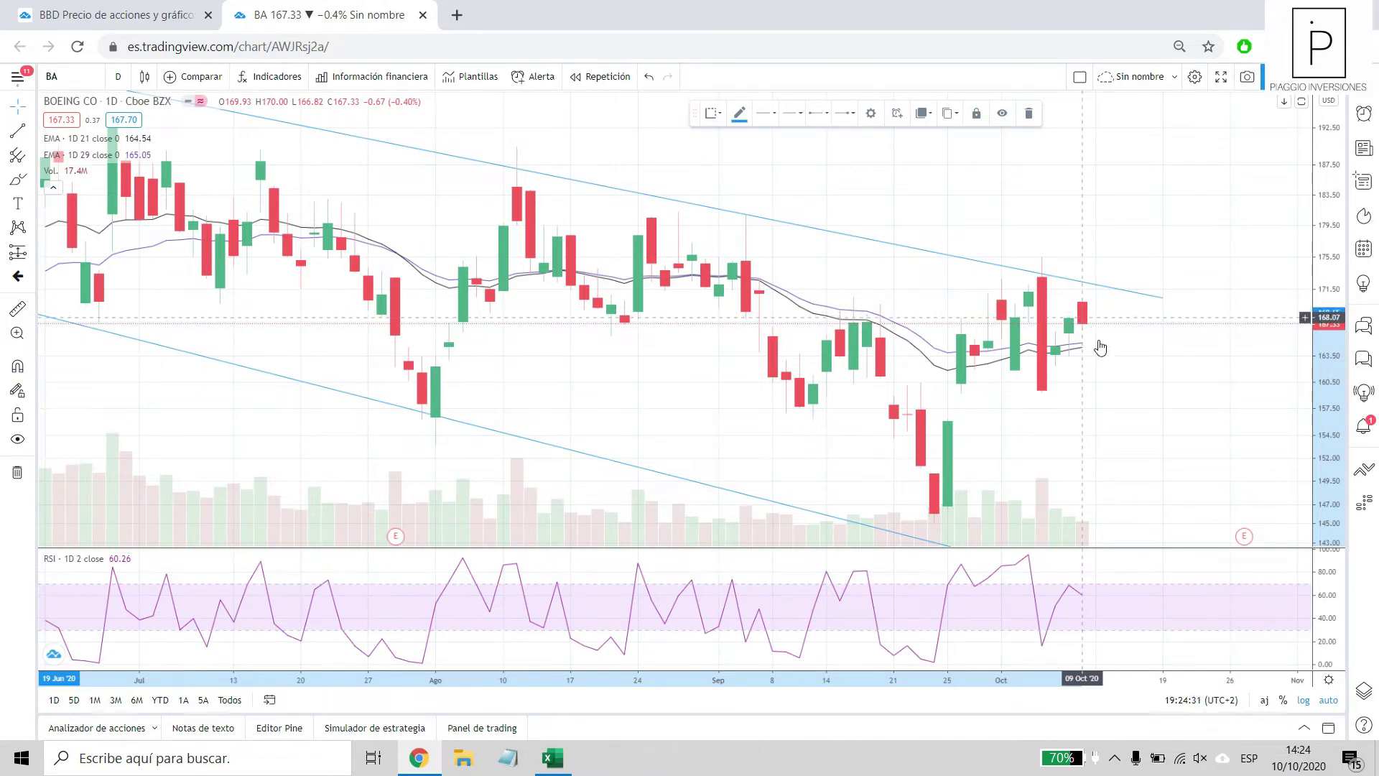
scroll(1109, 398, "down", 1)
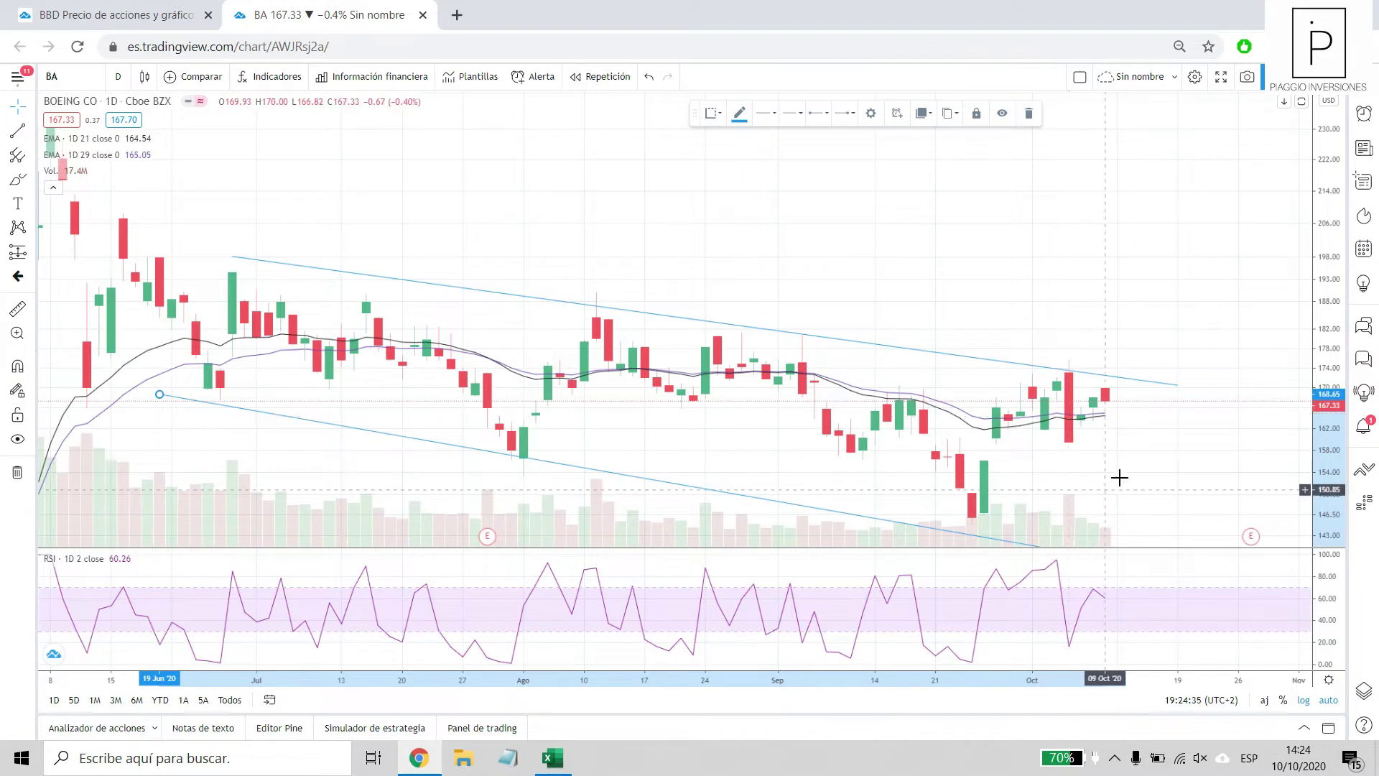
scroll(1140, 451, "down", 1)
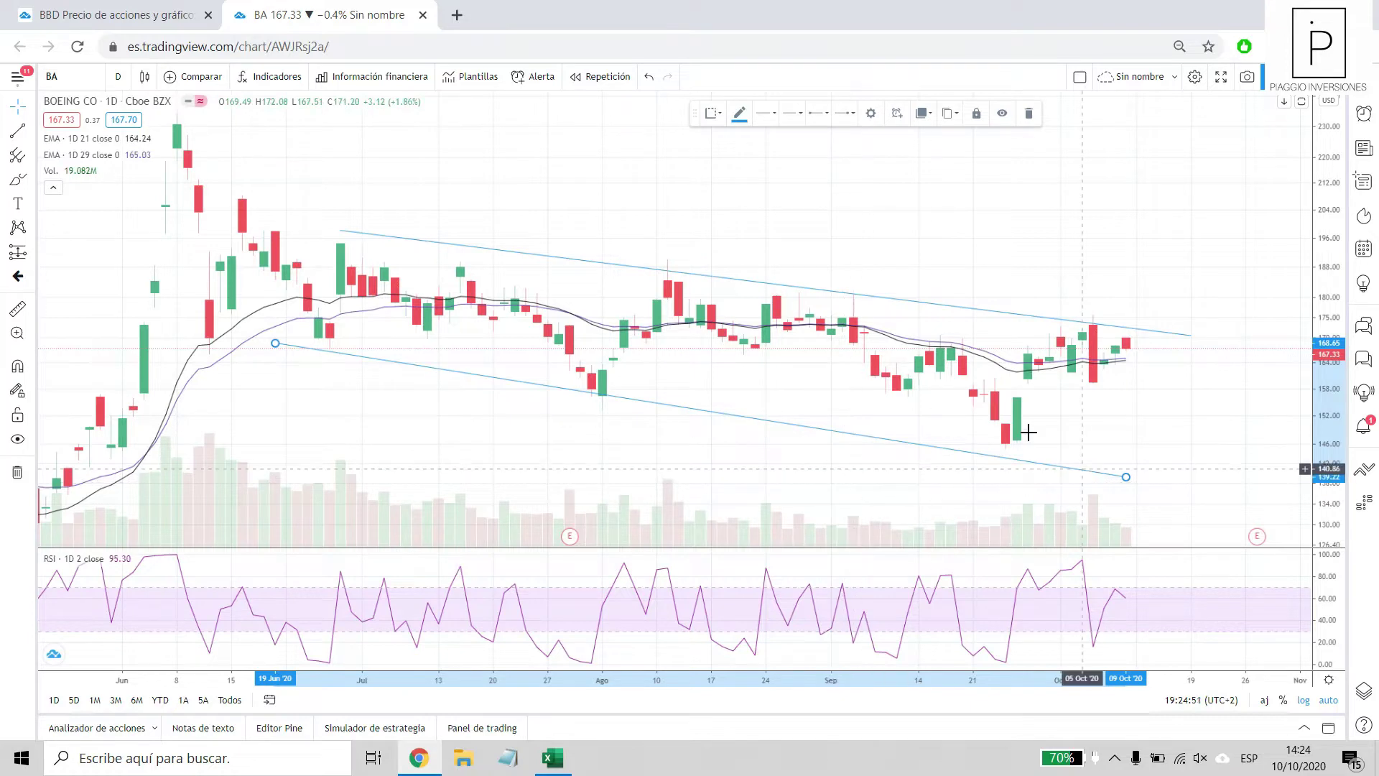
scroll(1020, 428, "down", 1)
scroll(1056, 459, "down", 1)
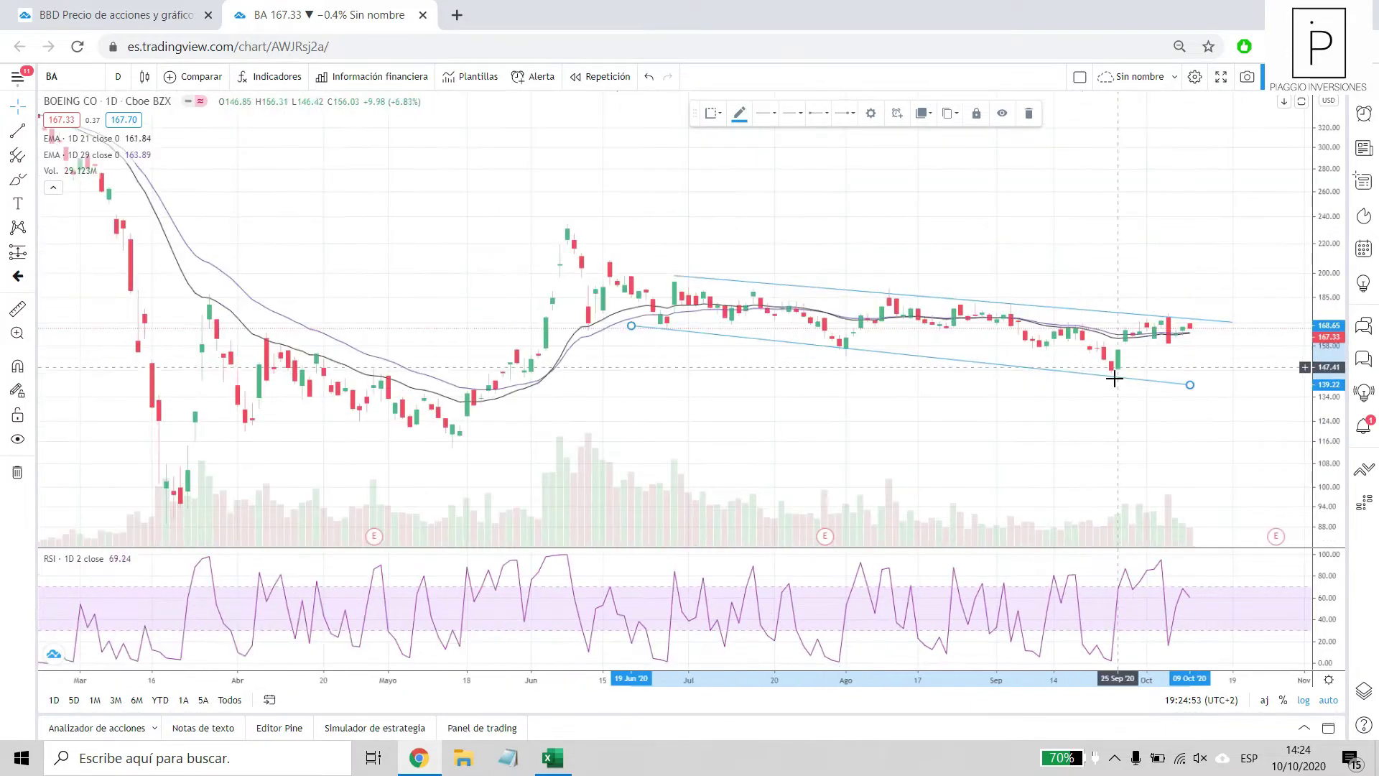
scroll(1092, 471, "up", 3)
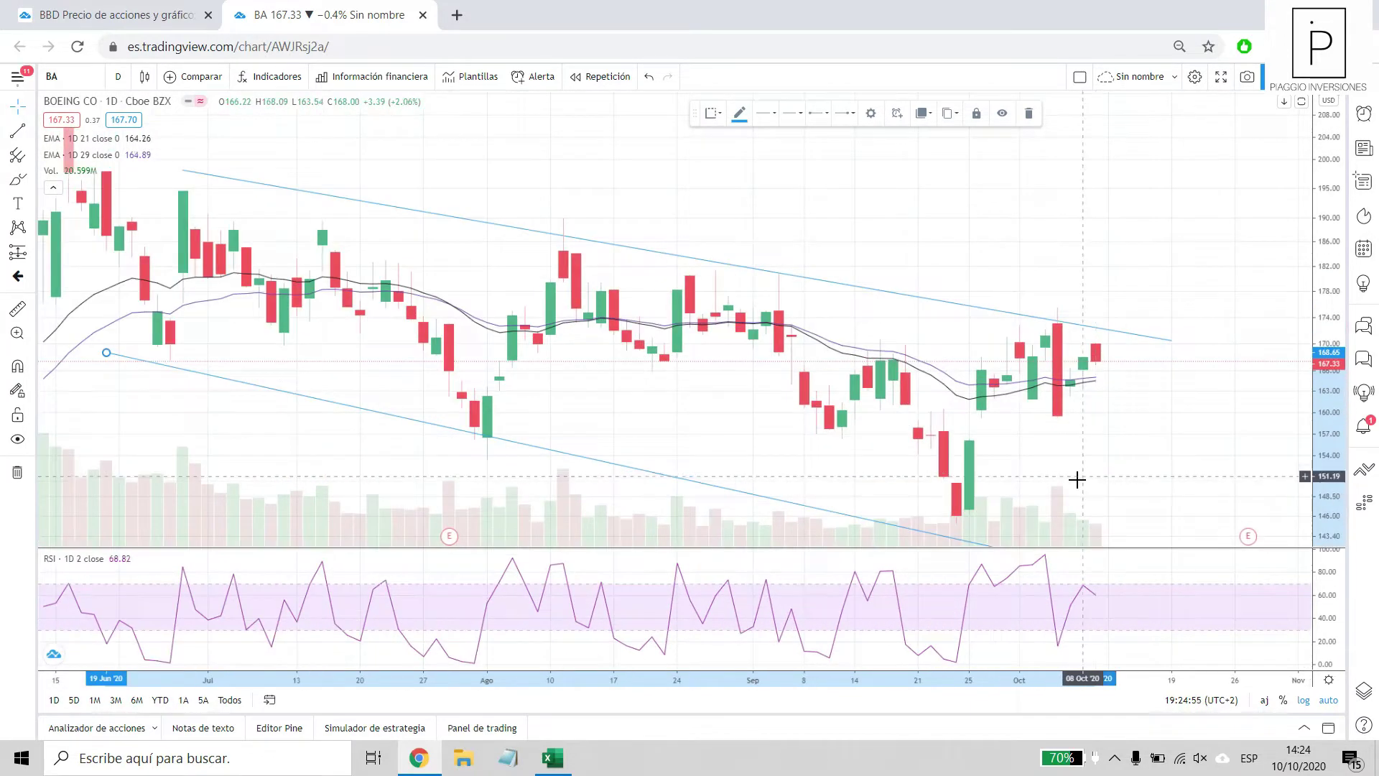
scroll(410, 342, "down", 1)
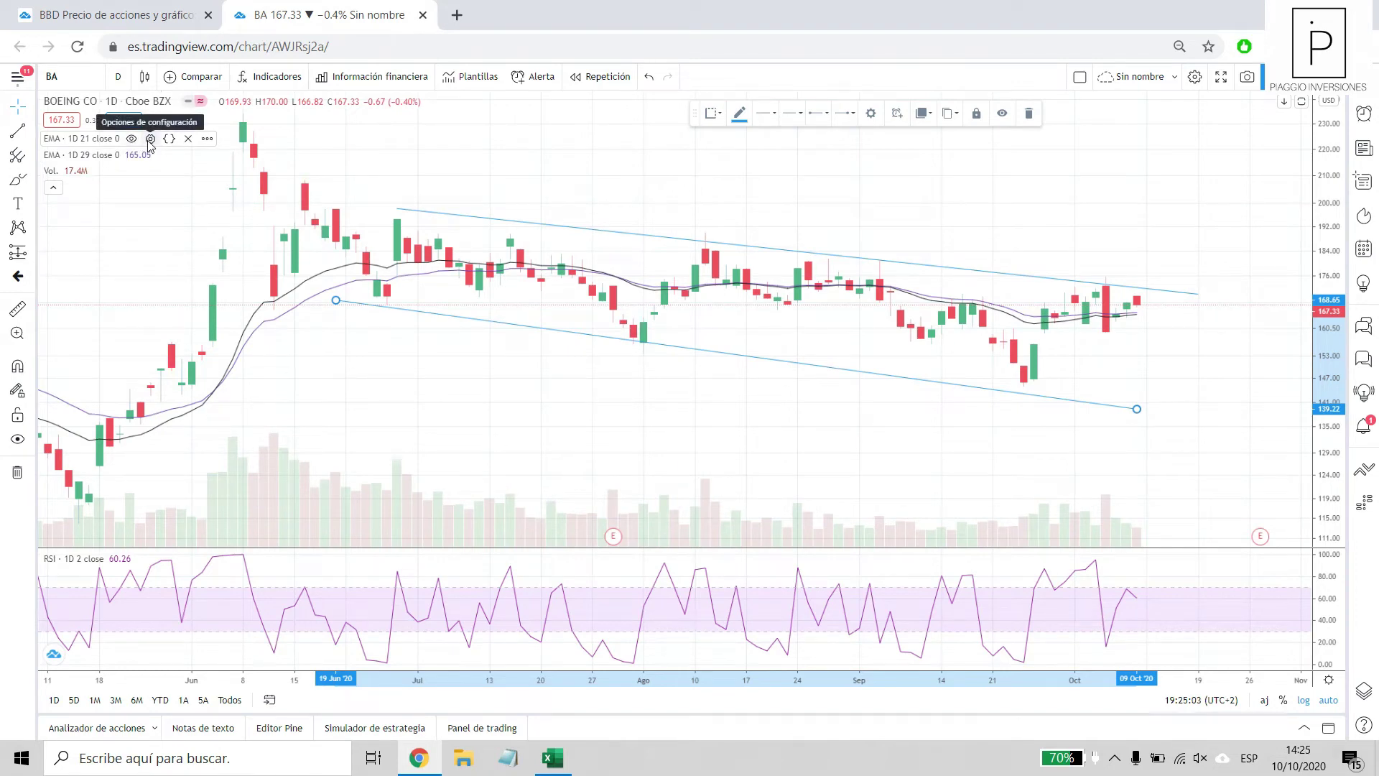
Set the length of BA's 21-period EMA to 2.
left_click(150, 139)
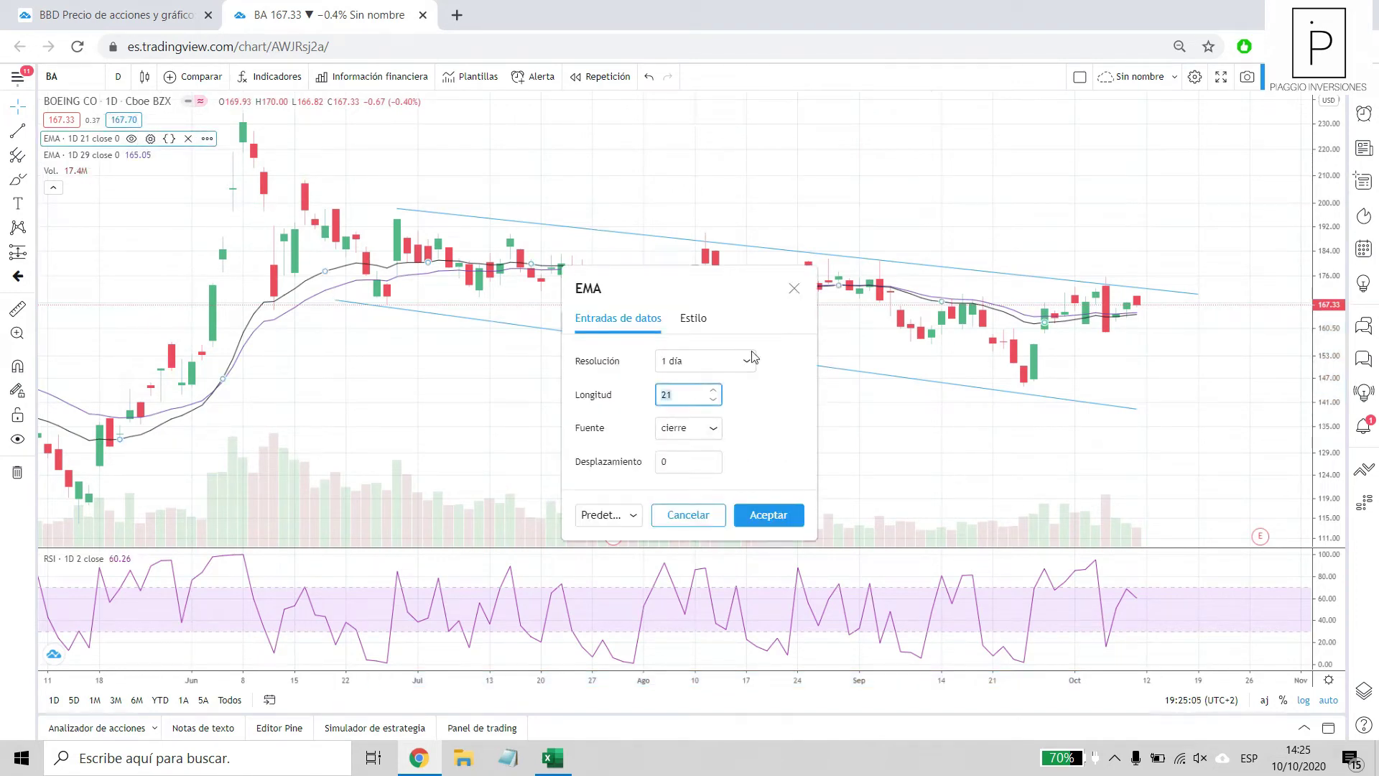
left_click(756, 517)
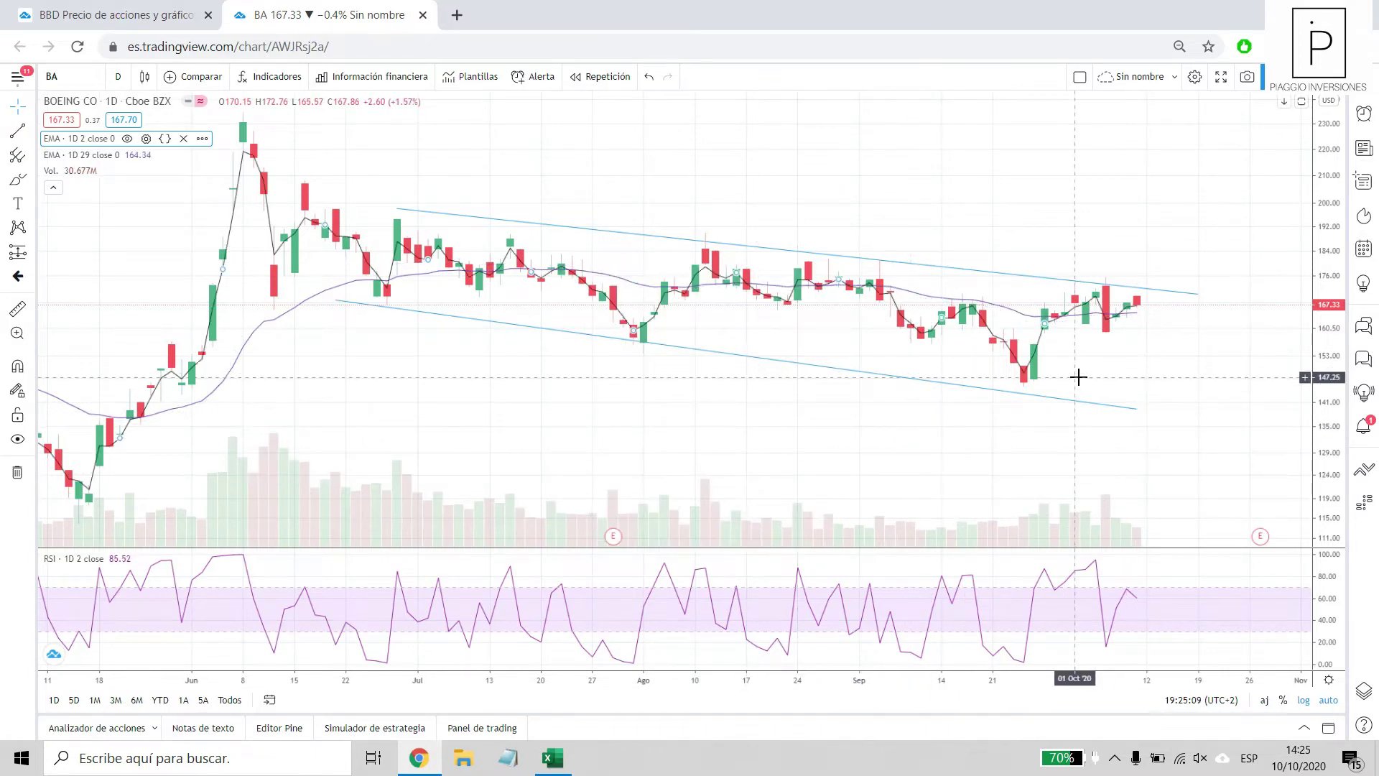
scroll(1074, 388, "up", 2)
scroll(1065, 399, "up", 1)
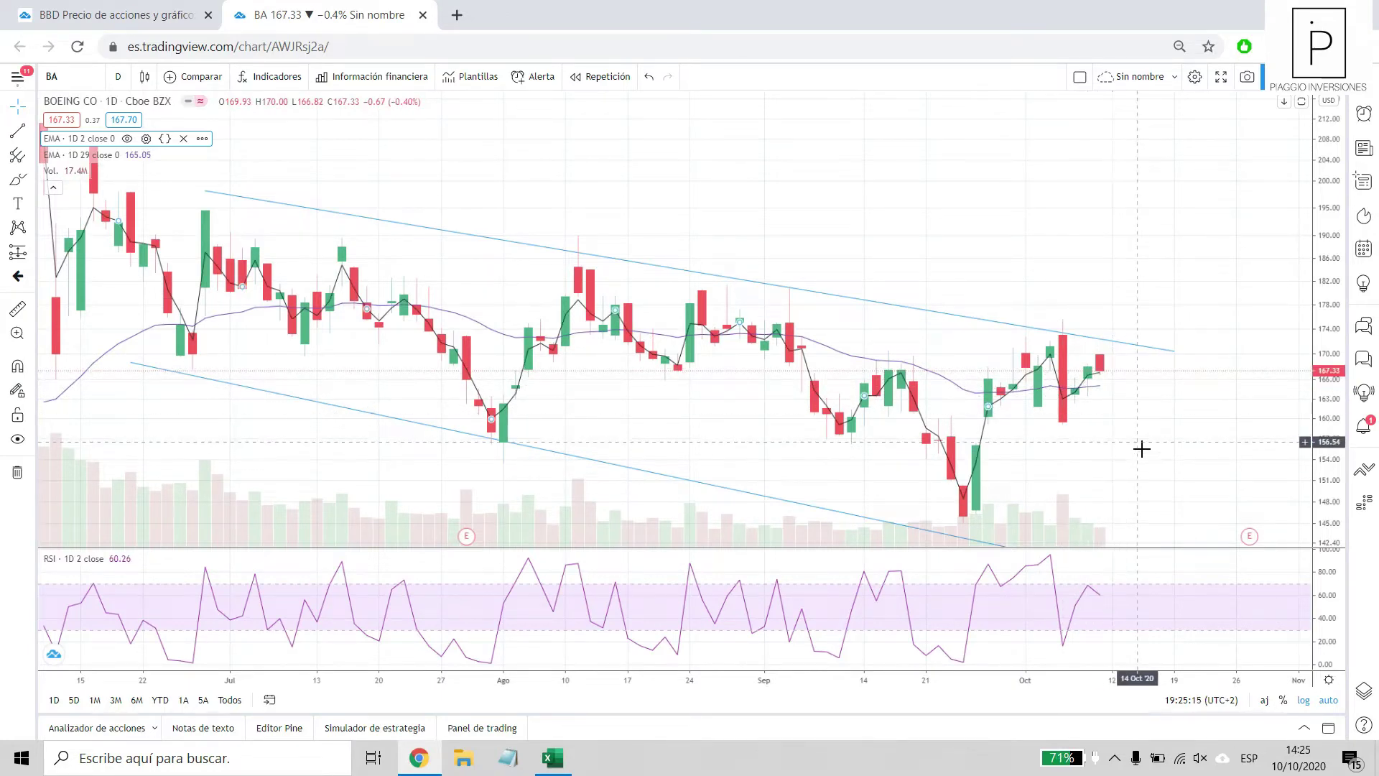
Examine BA's September and October candles against the 2- and 29-period EMAs and the upper line of the descending channel.
scroll(1171, 474, "down", 1)
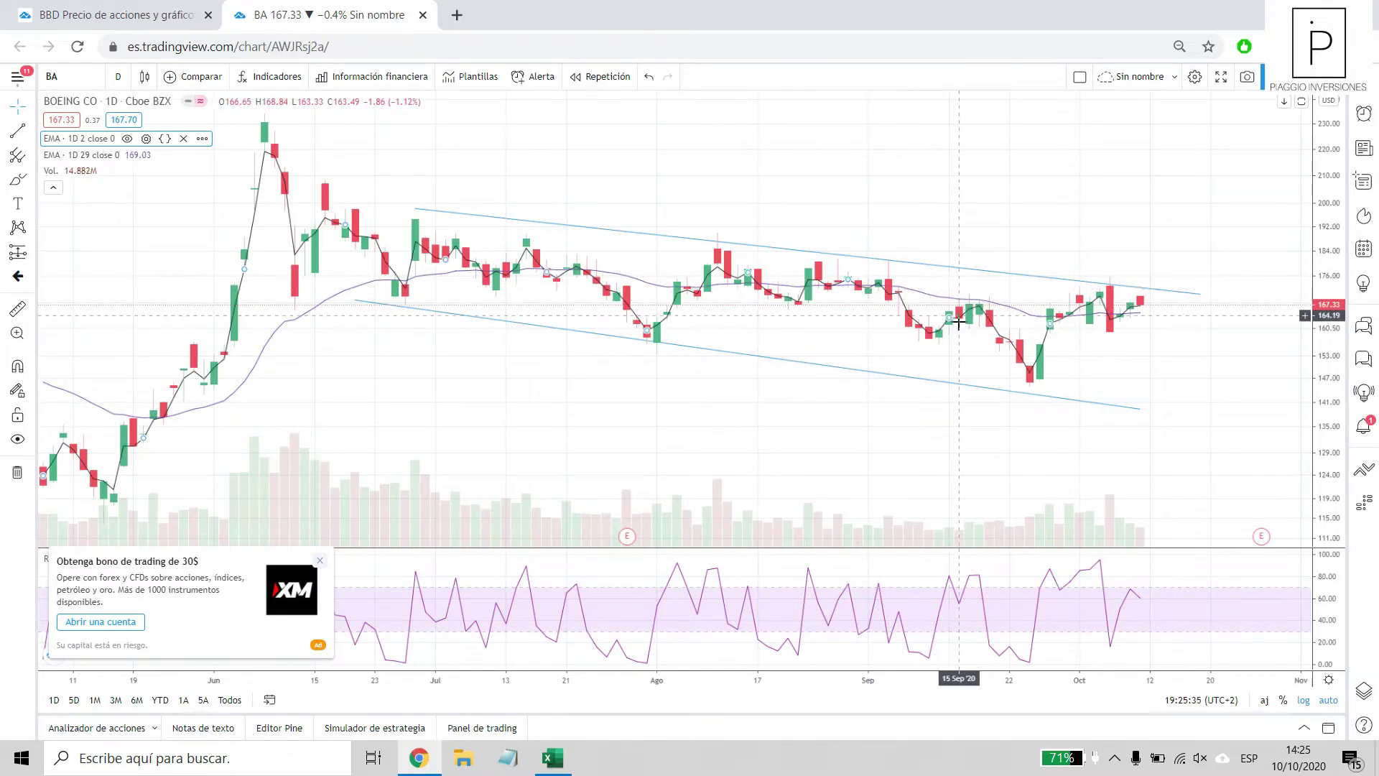
scroll(779, 326, "down", 2)
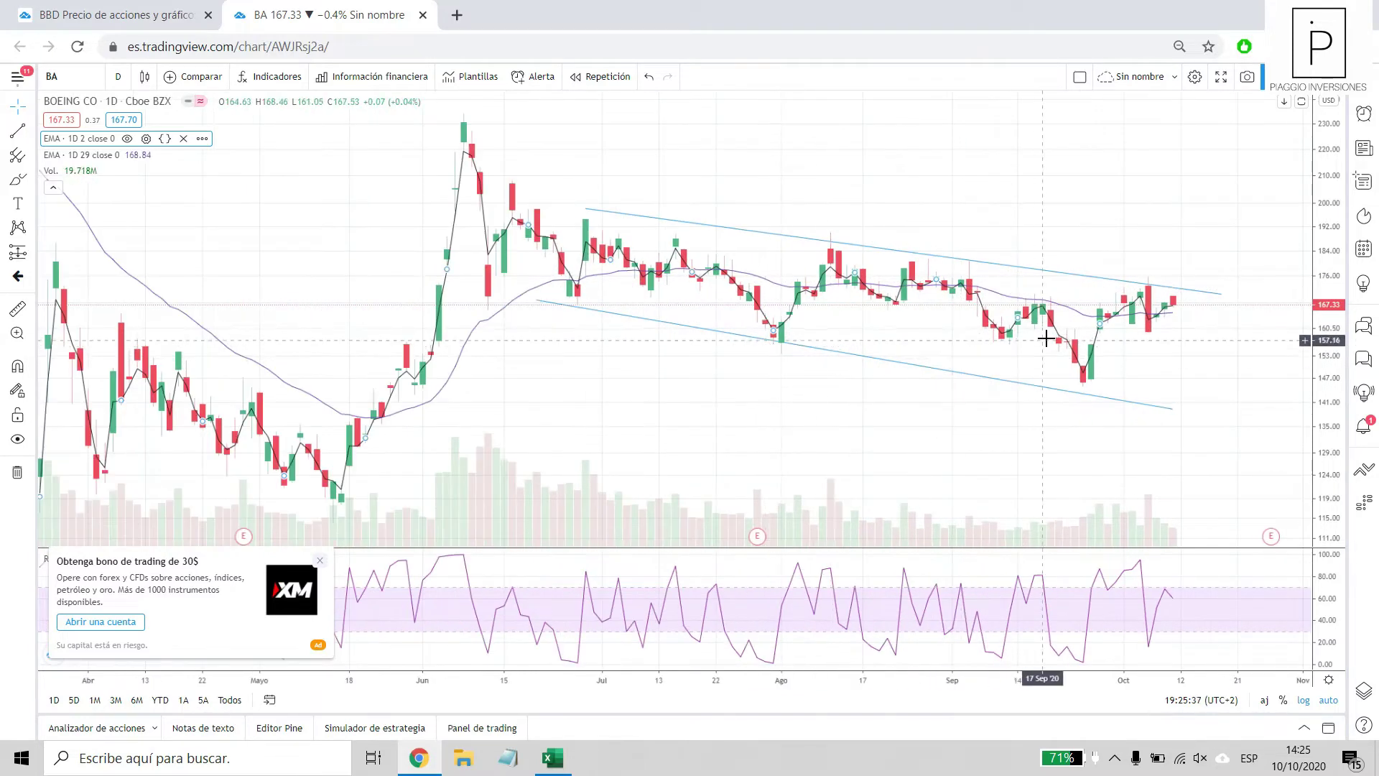
scroll(1084, 352, "up", 1)
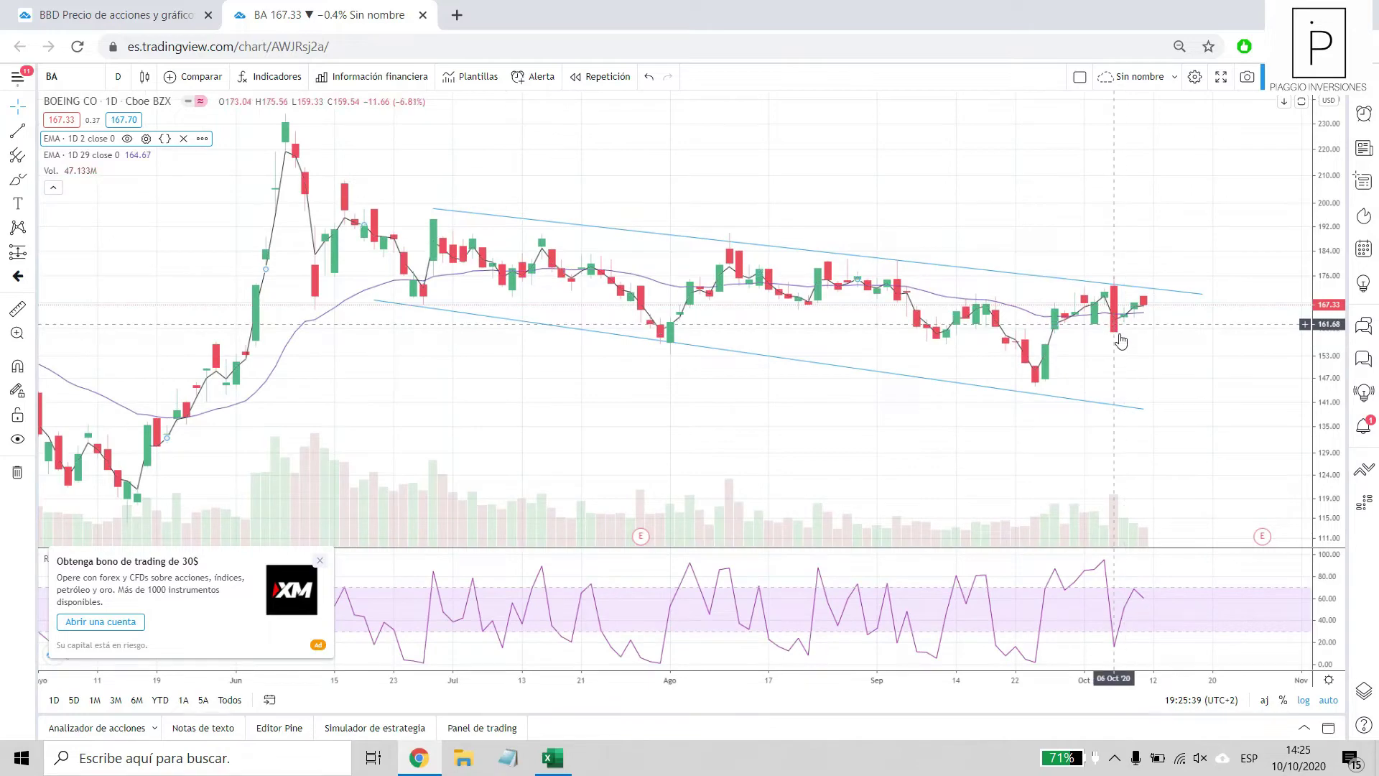
scroll(1137, 391, "up", 3)
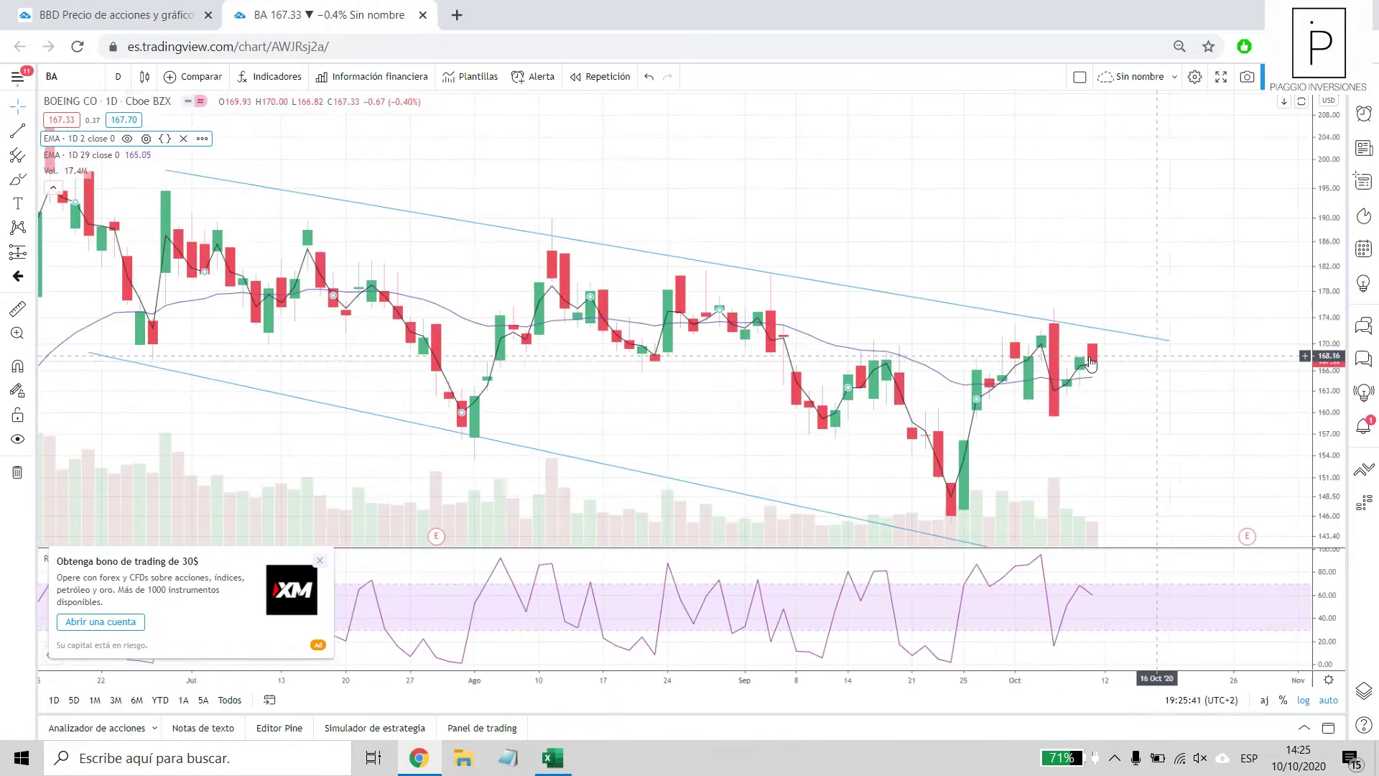
scroll(1139, 321, "up", 2)
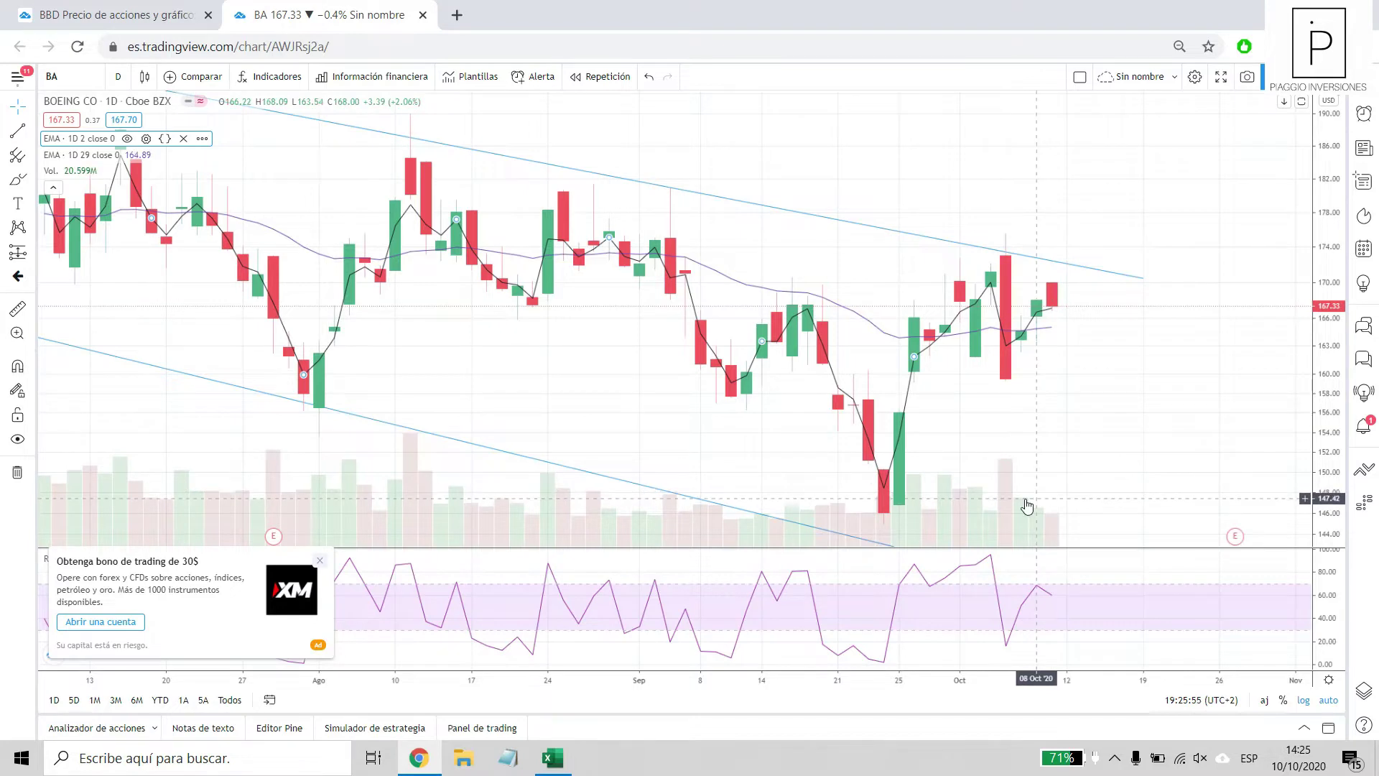
scroll(1097, 371, "down", 3)
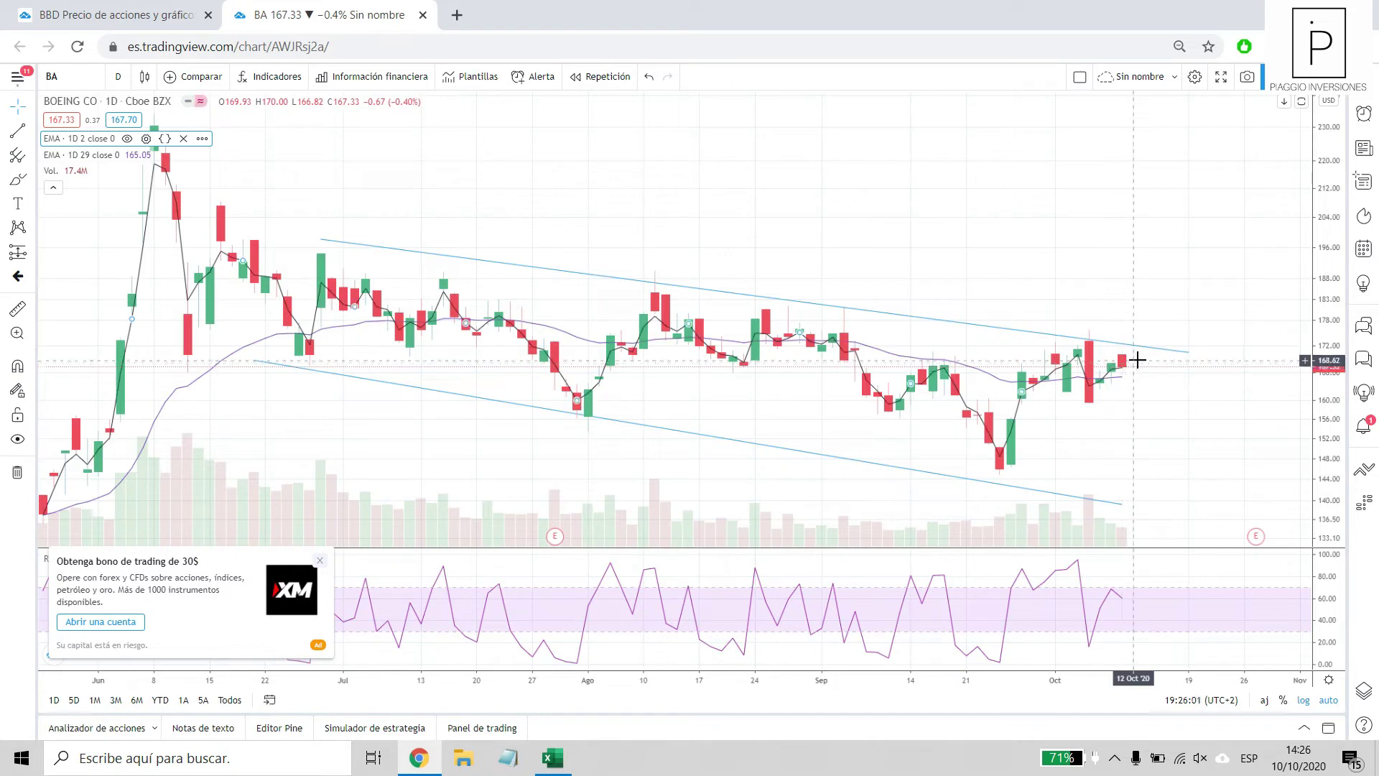
scroll(1141, 363, "up", 3)
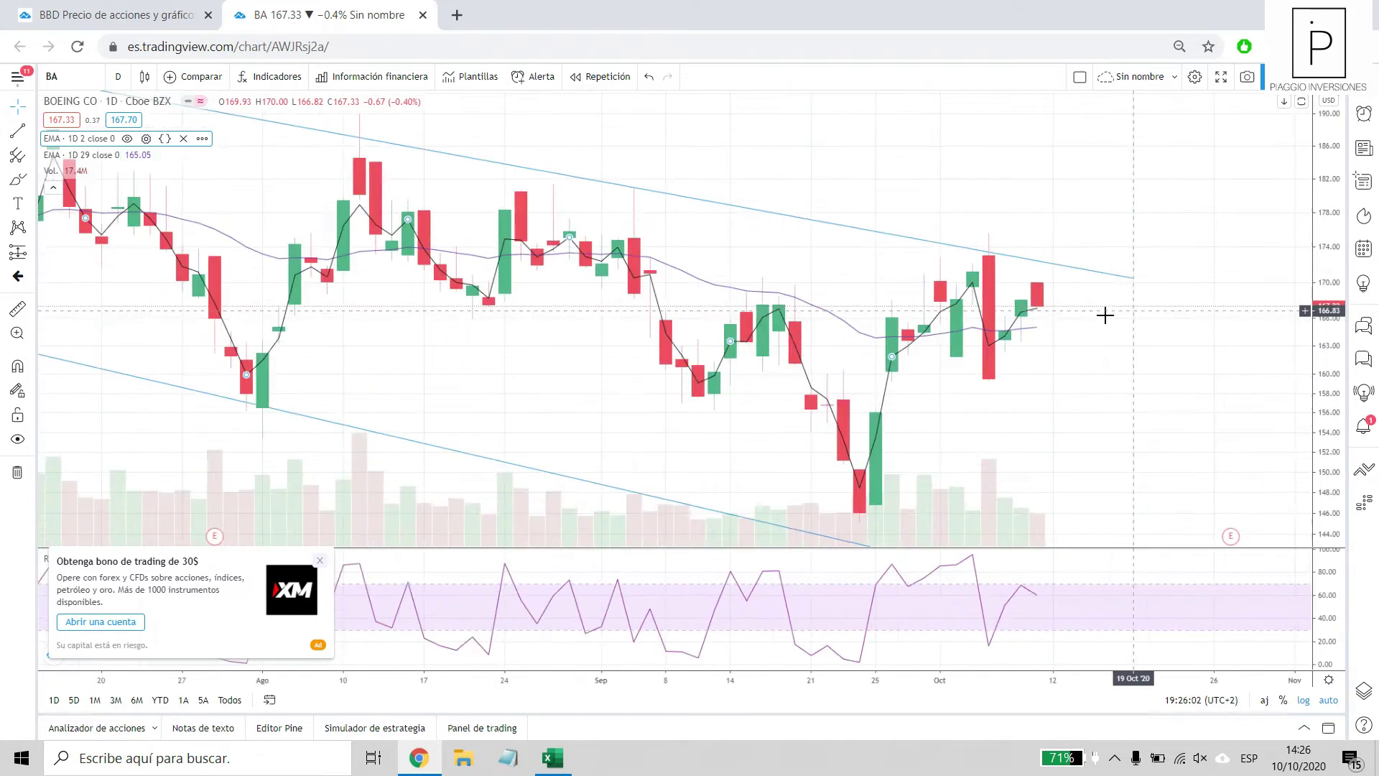
left_click(1061, 313)
left_click(1060, 312)
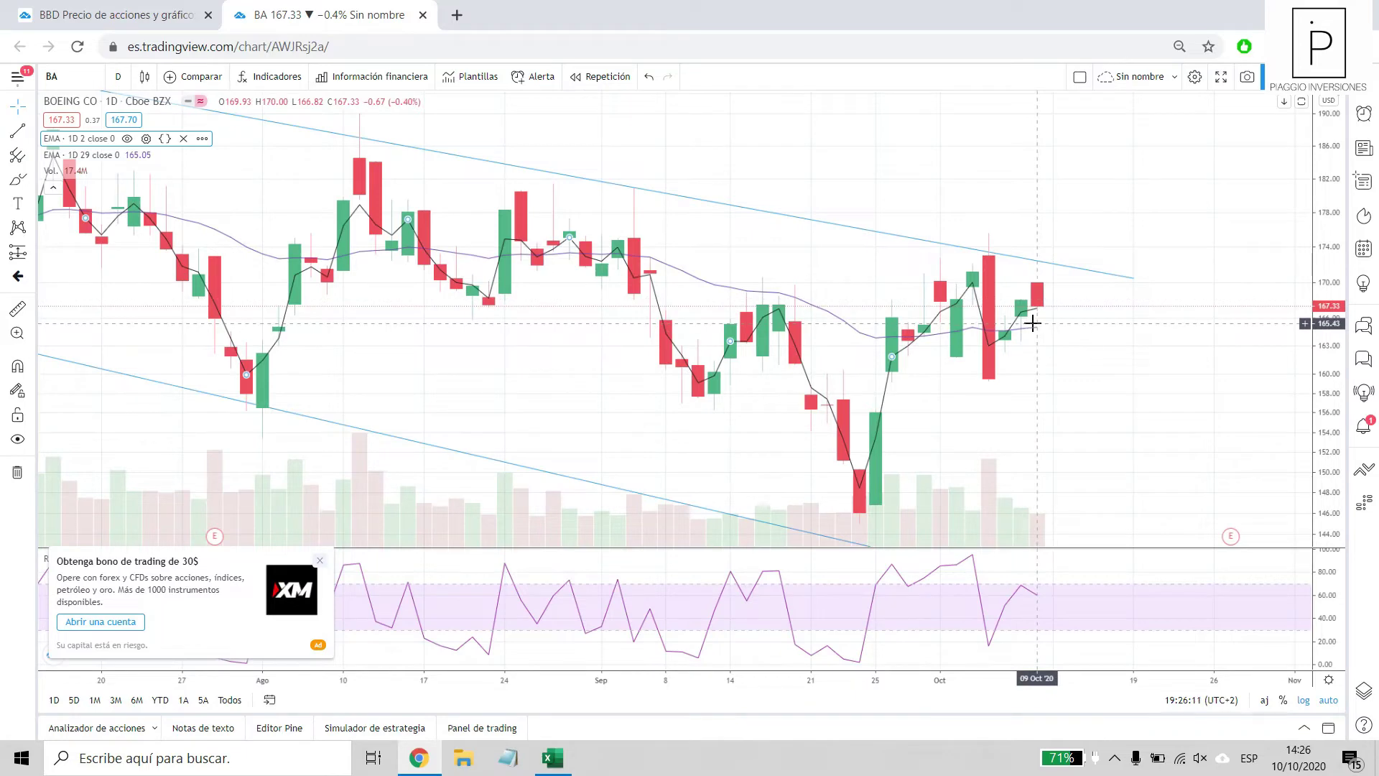
scroll(1032, 323, "down", 1)
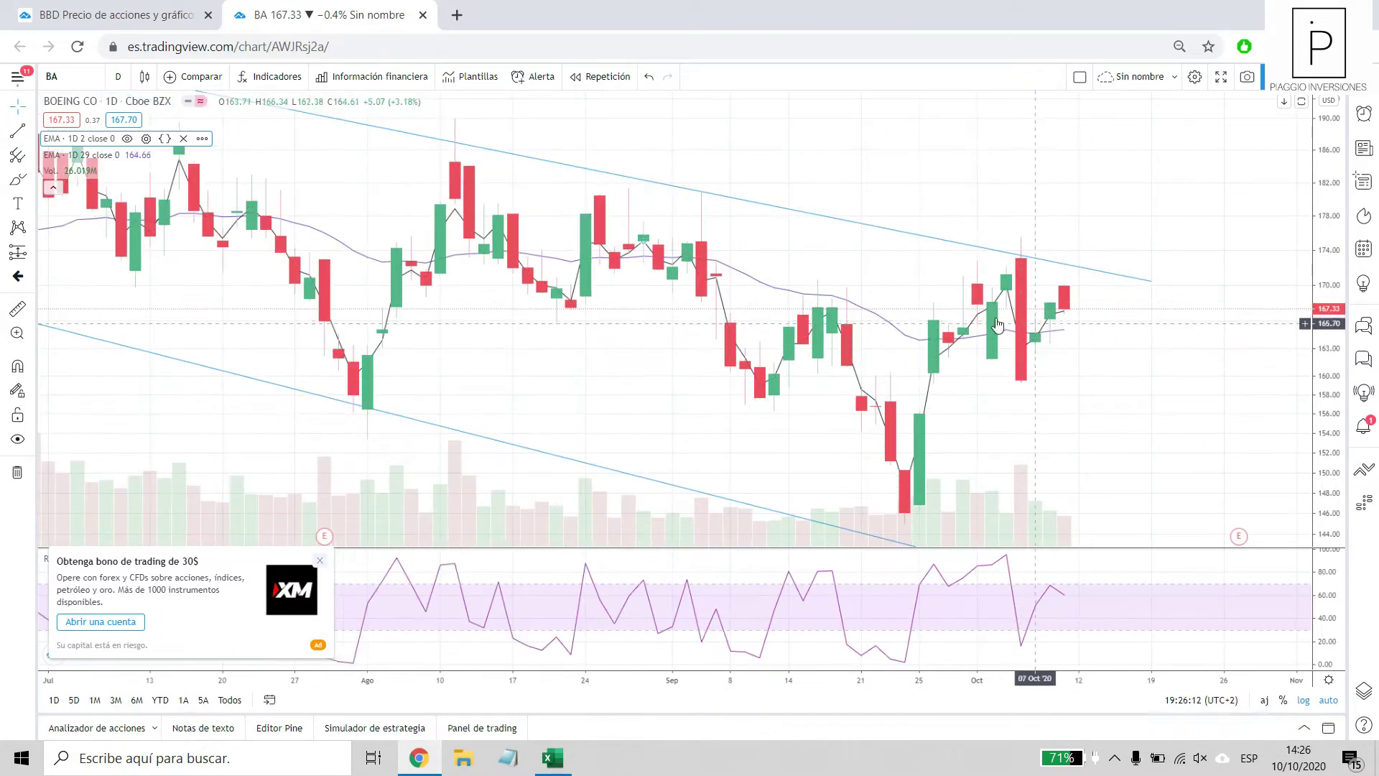
scroll(480, 288, "down", 2)
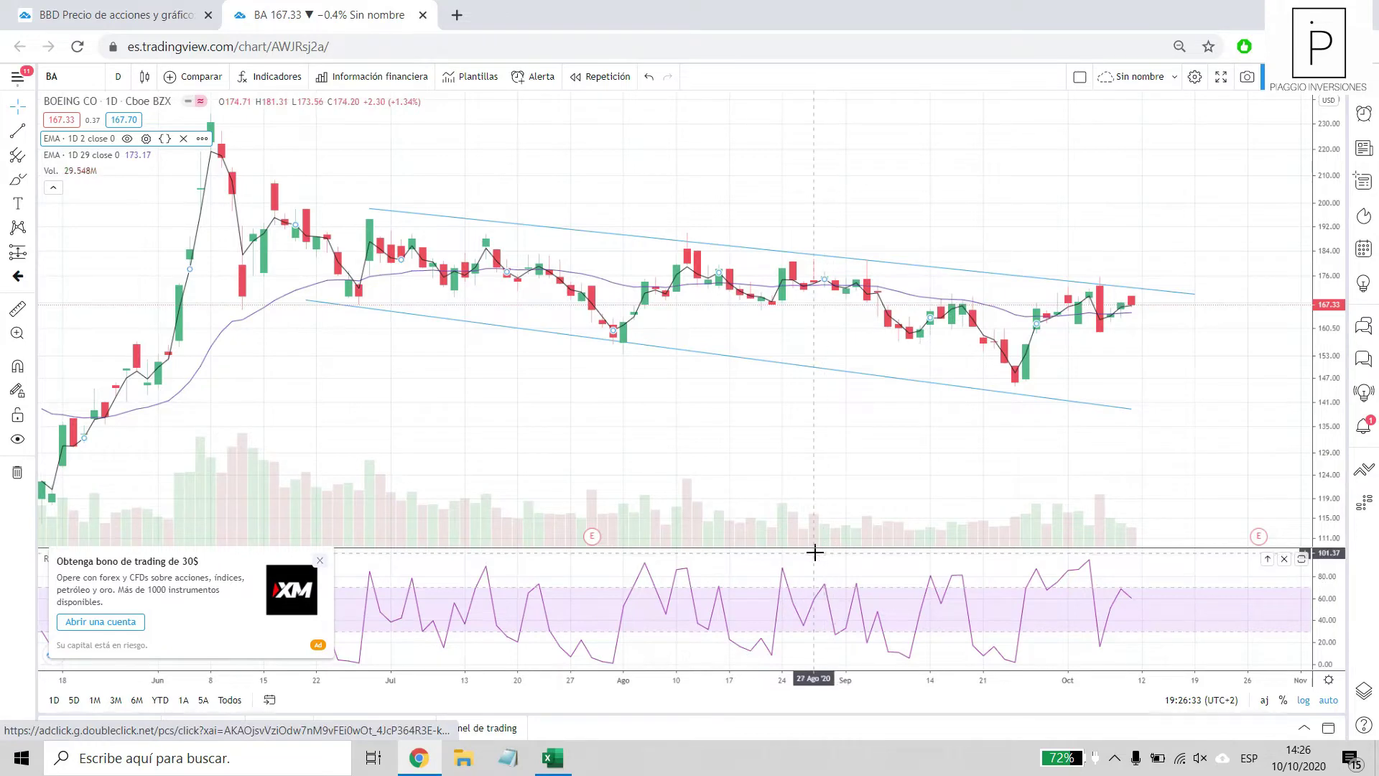
Check the next ticker in the Excel CEDEAR table, then load the NASDAQ-listed FB chart in TradingView.
key("alt+Tab")
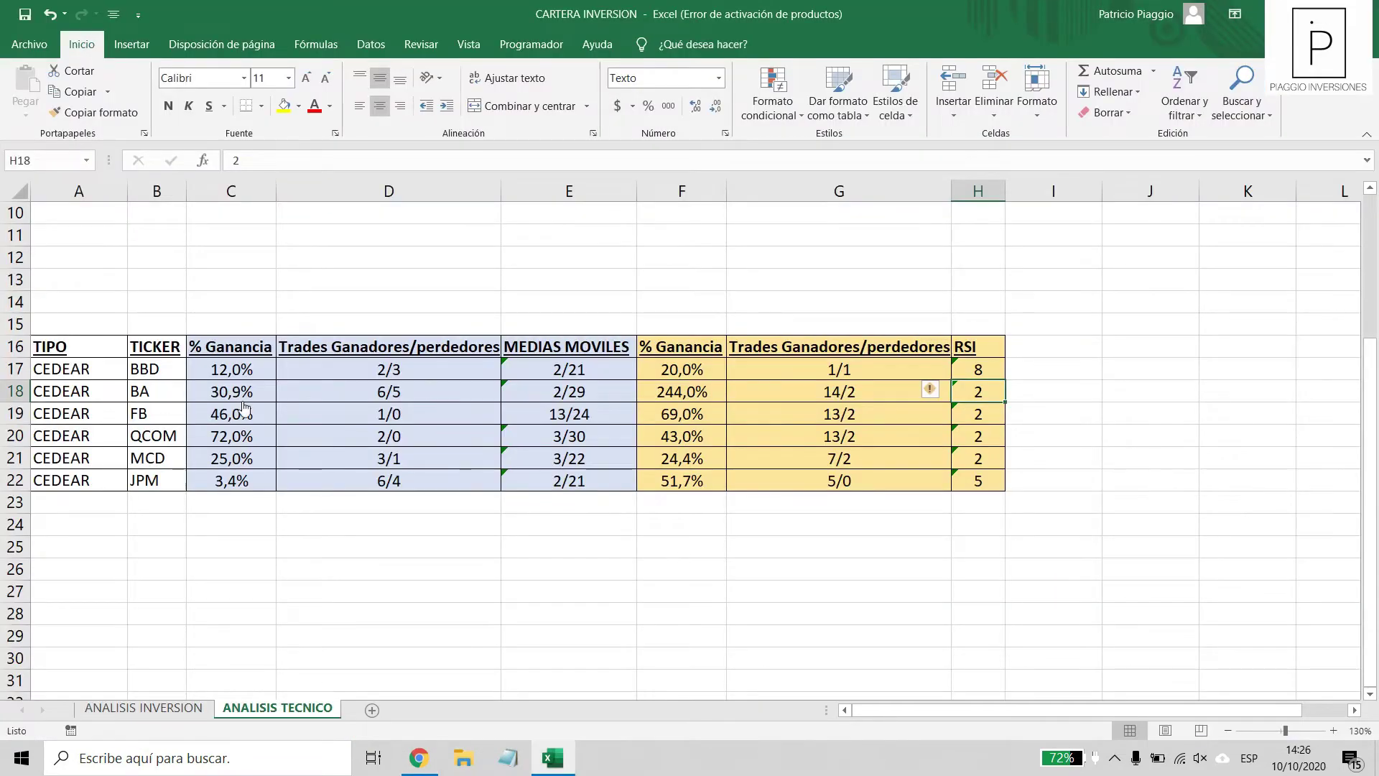
key("alt+Tab")
left_click(67, 73)
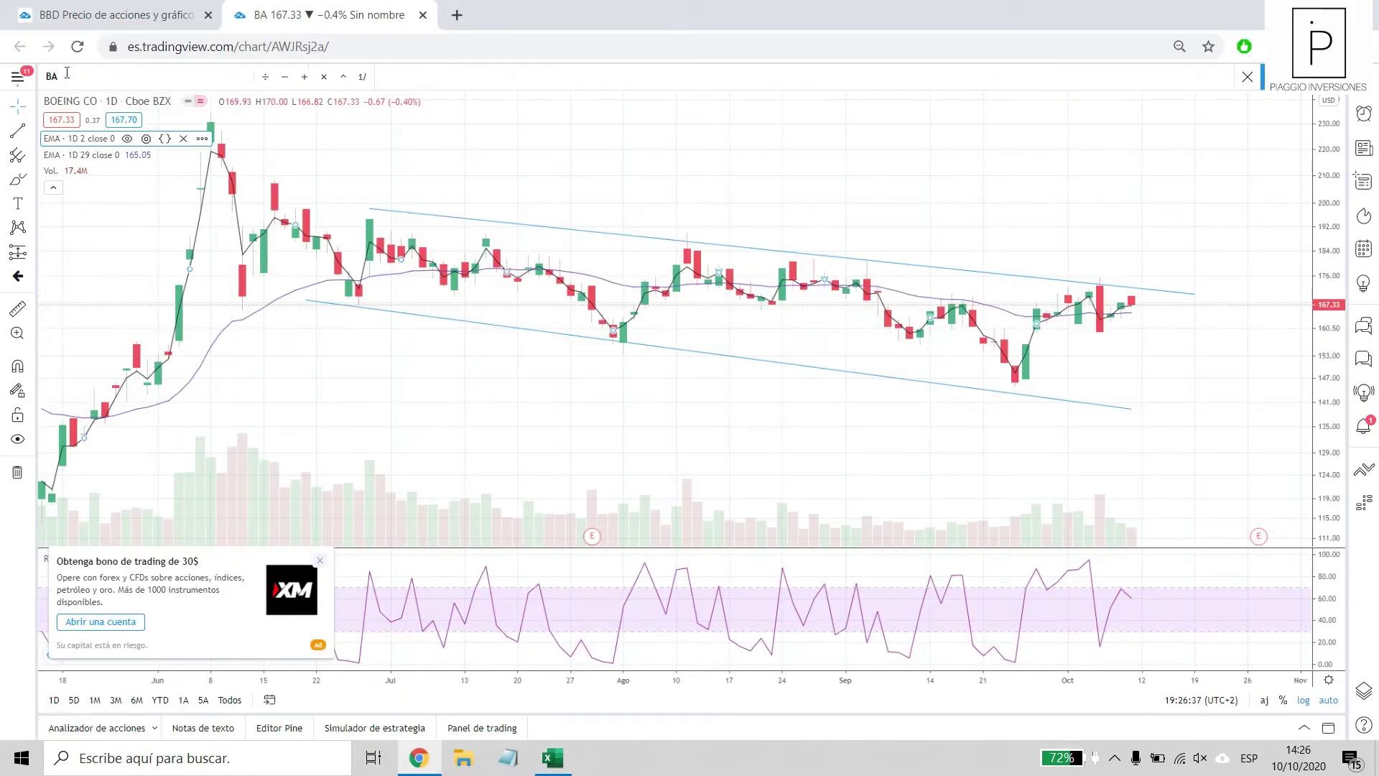
key("BackSpace")
key("BackSpace")
type("FB")
key("Down")
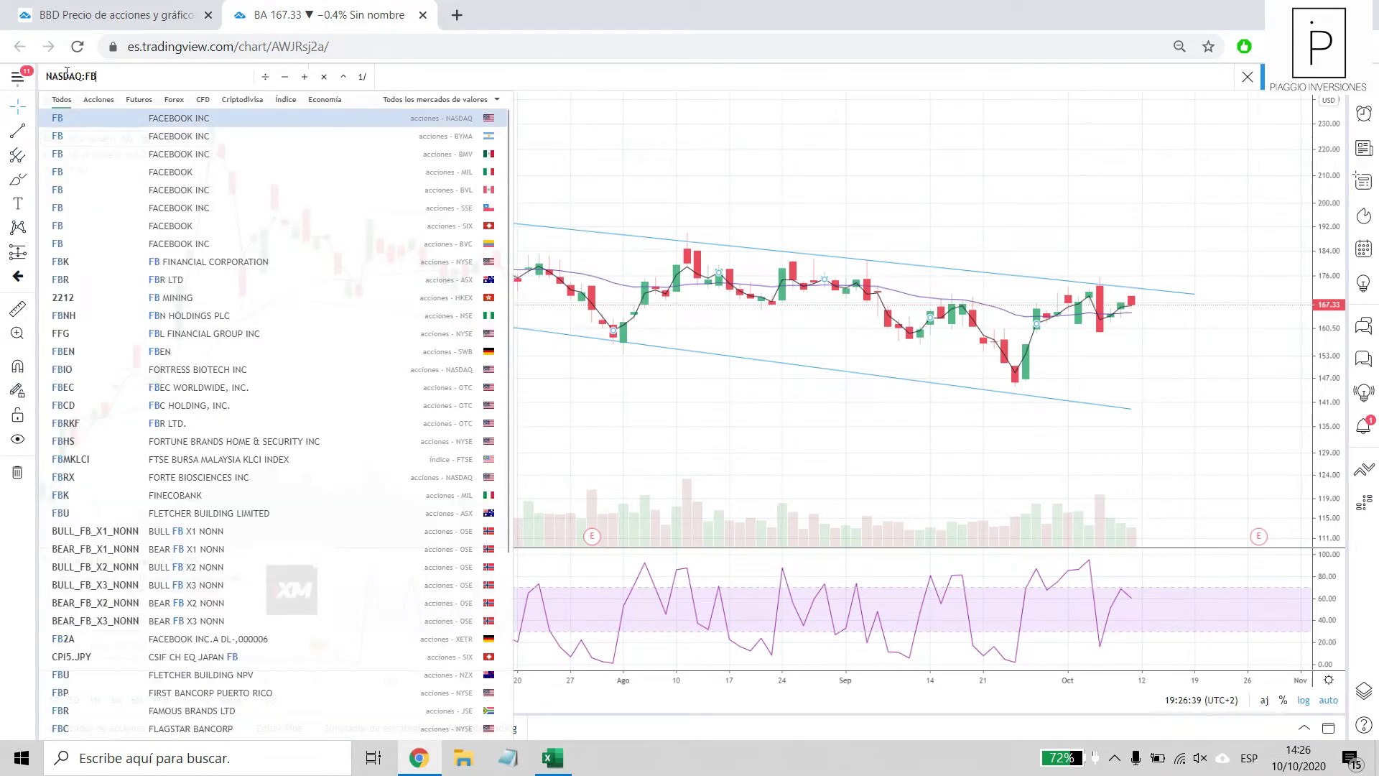
key("Return")
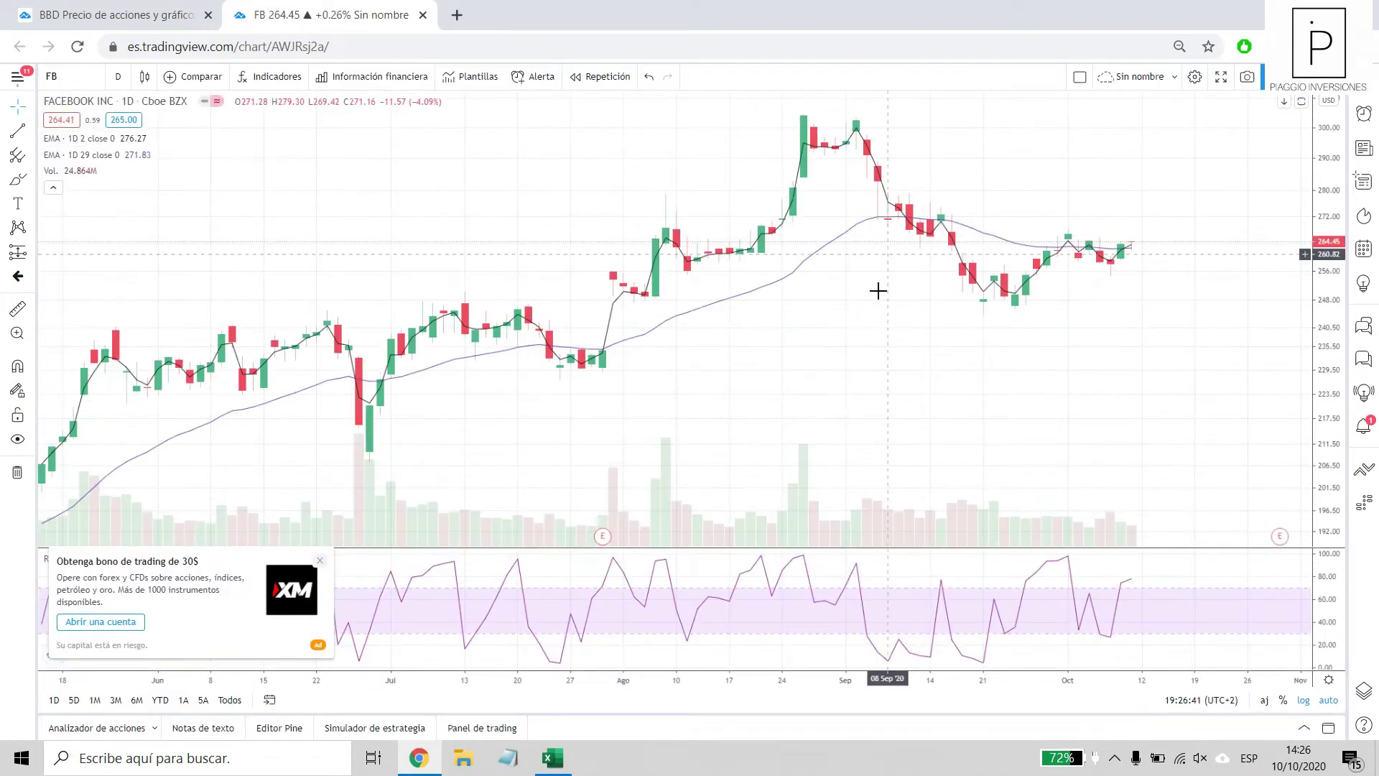
Switch to Excel and review FB's moving-average results: percentage gain, winning/losing trades and the moving-average pair.
key("alt+Tab")
left_click(219, 416)
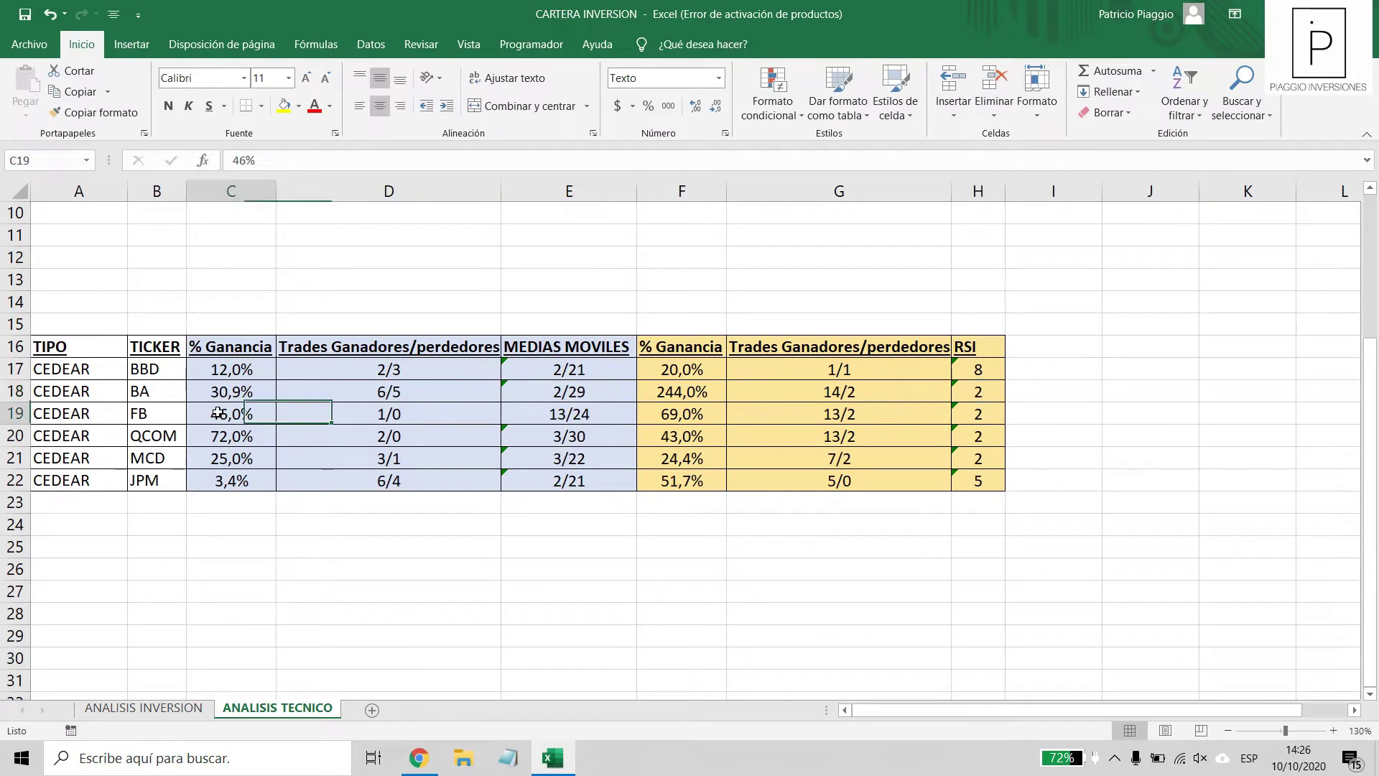
left_click_drag(272, 412, 284, 410)
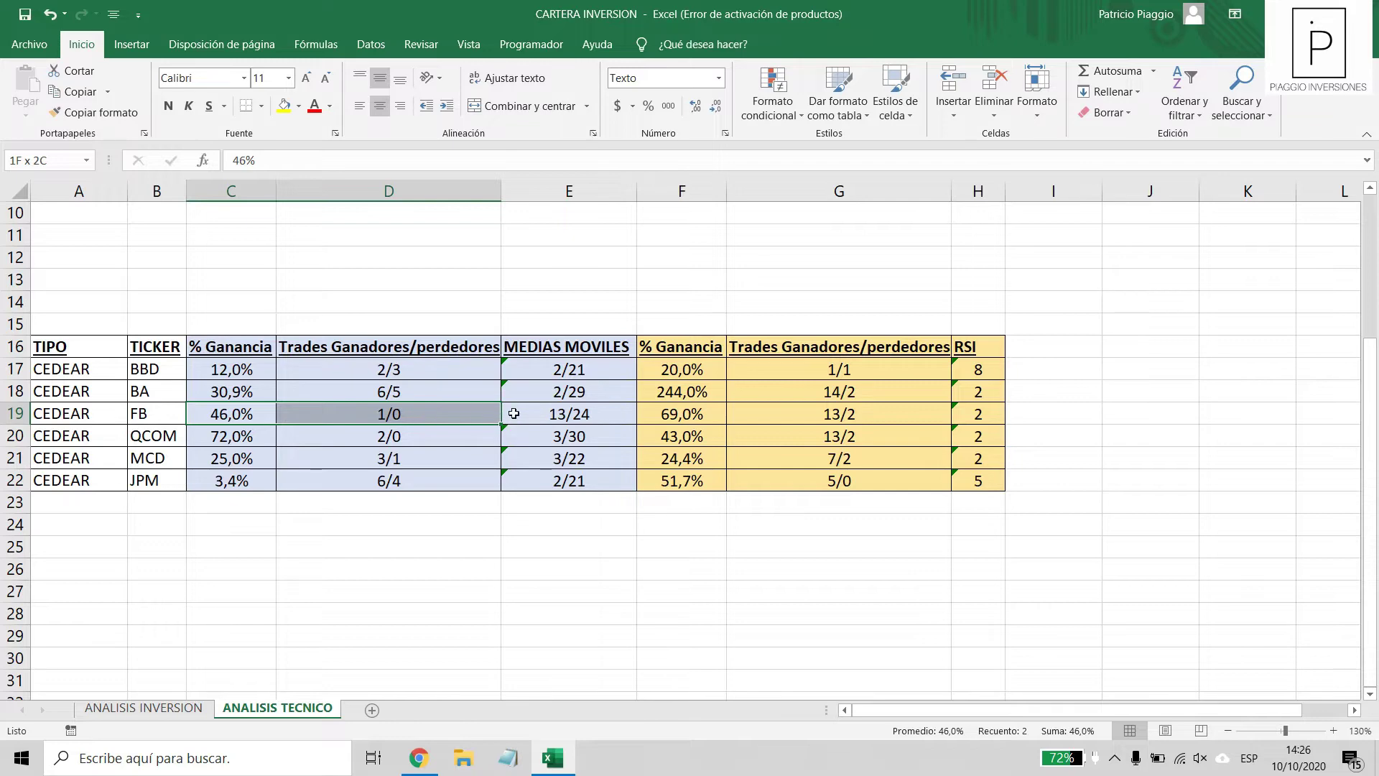
left_click_drag(513, 414, 540, 409)
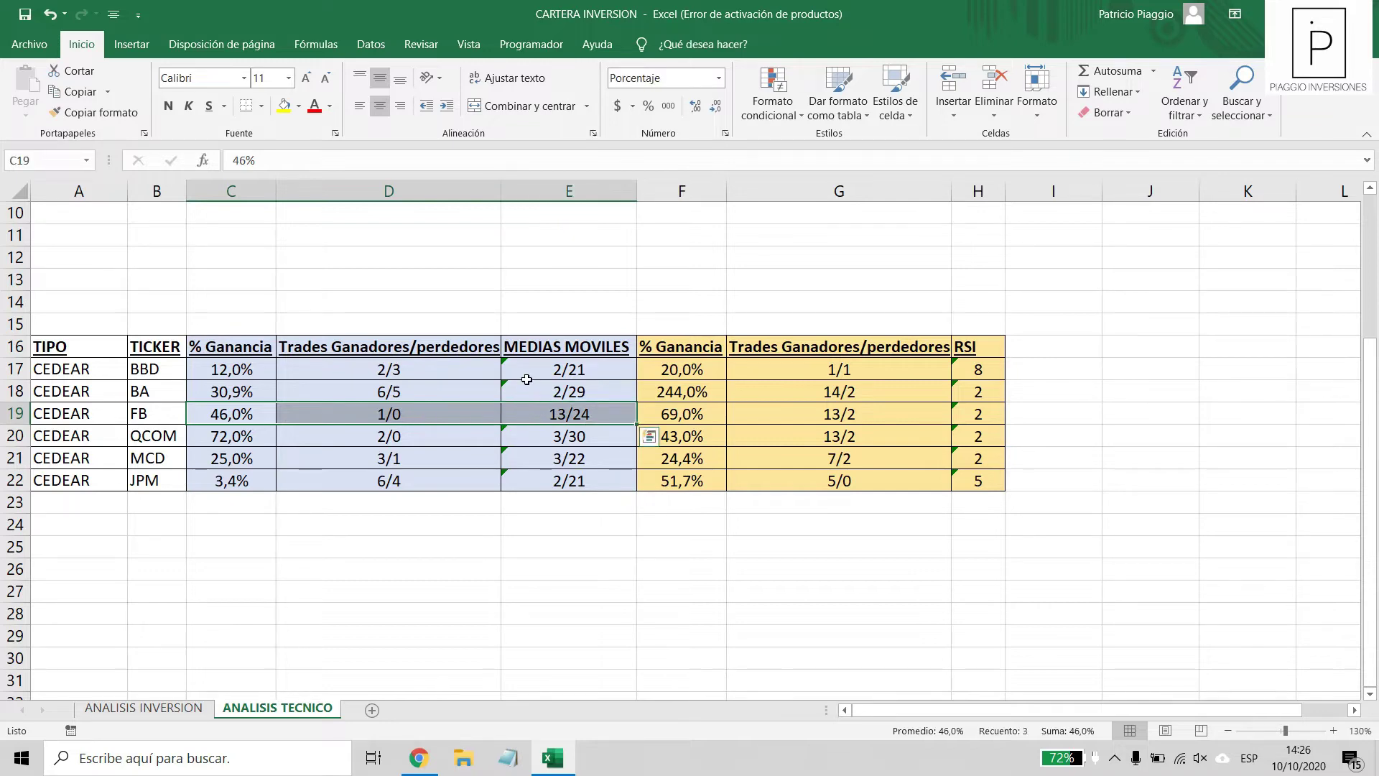
Return to TradingView and examine FB's 2020 price history against both EMAs, from the March low to October.
key("alt+Tab")
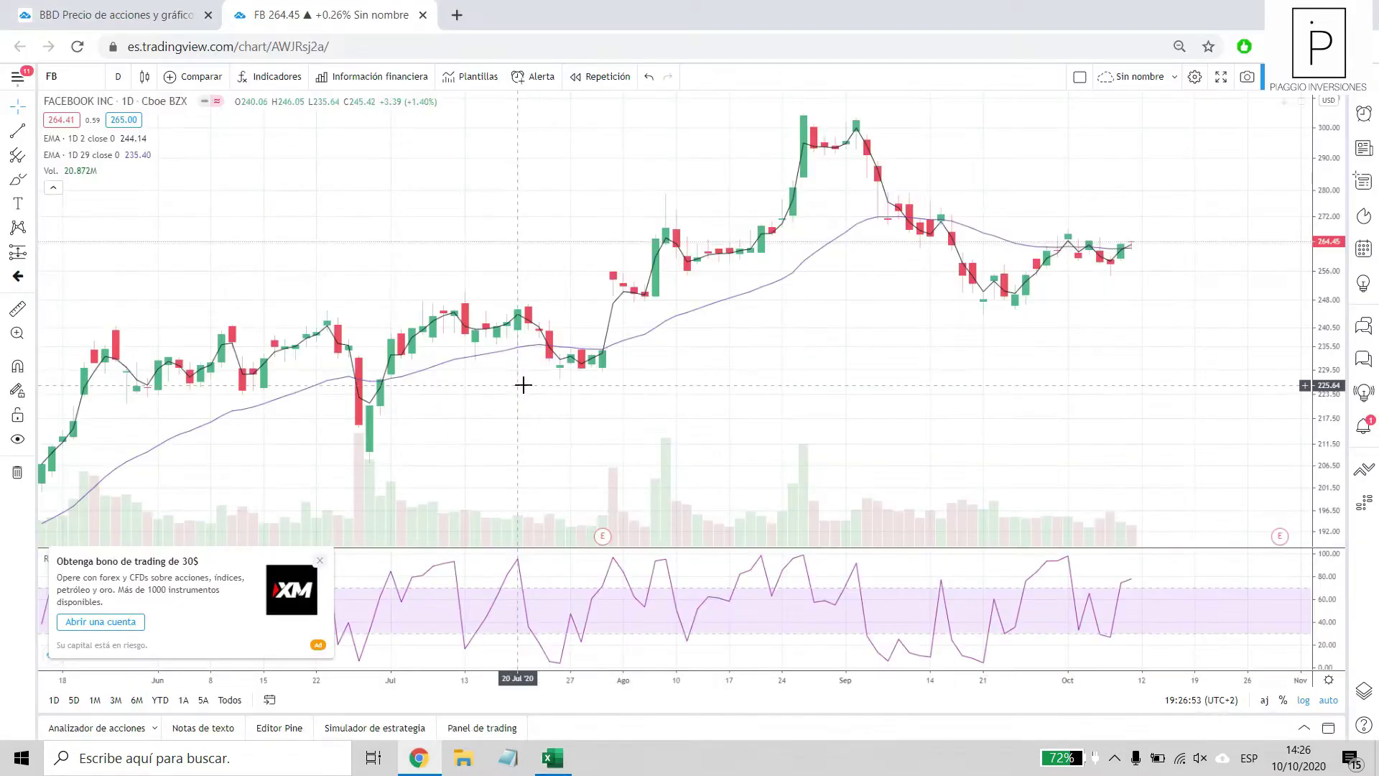
scroll(579, 395, "down", 5)
left_click_drag(849, 378, 824, 376)
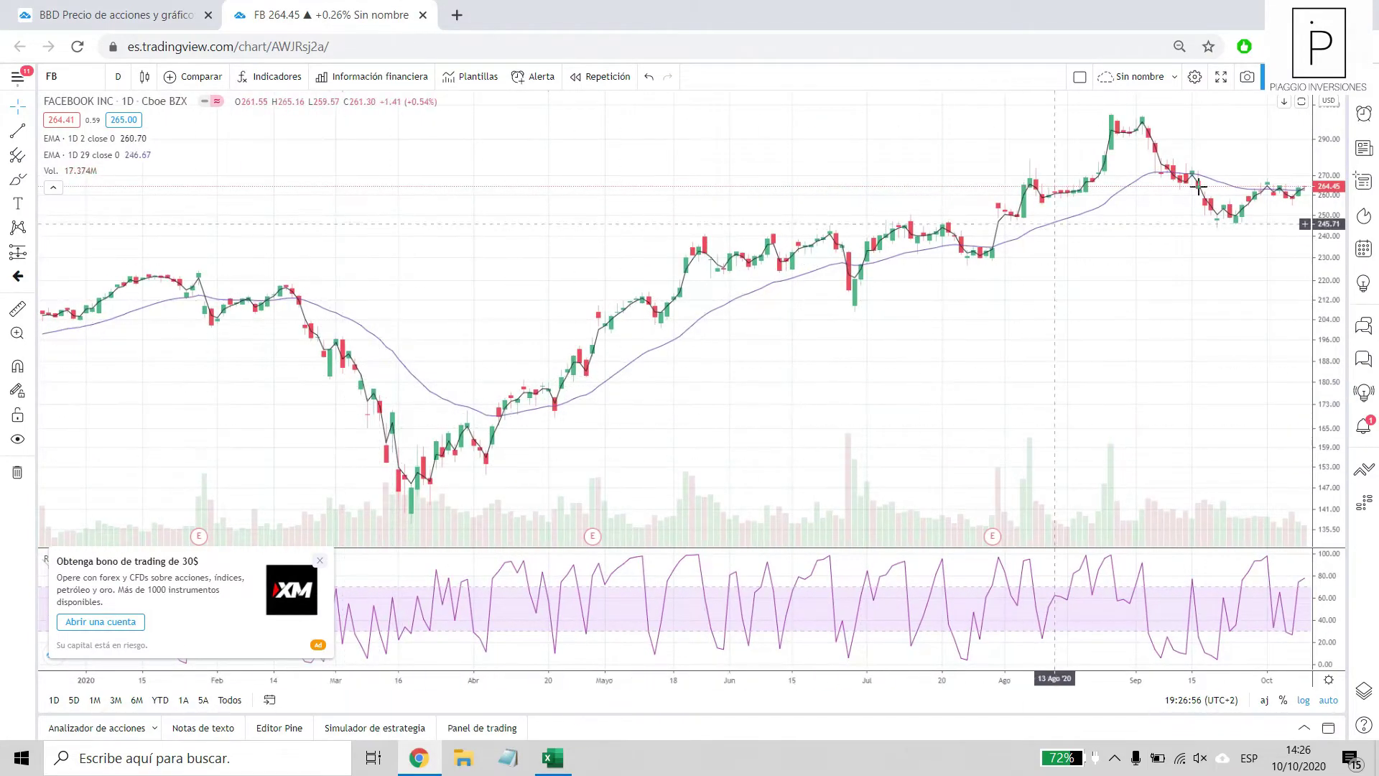
scroll(1106, 215, "up", 2)
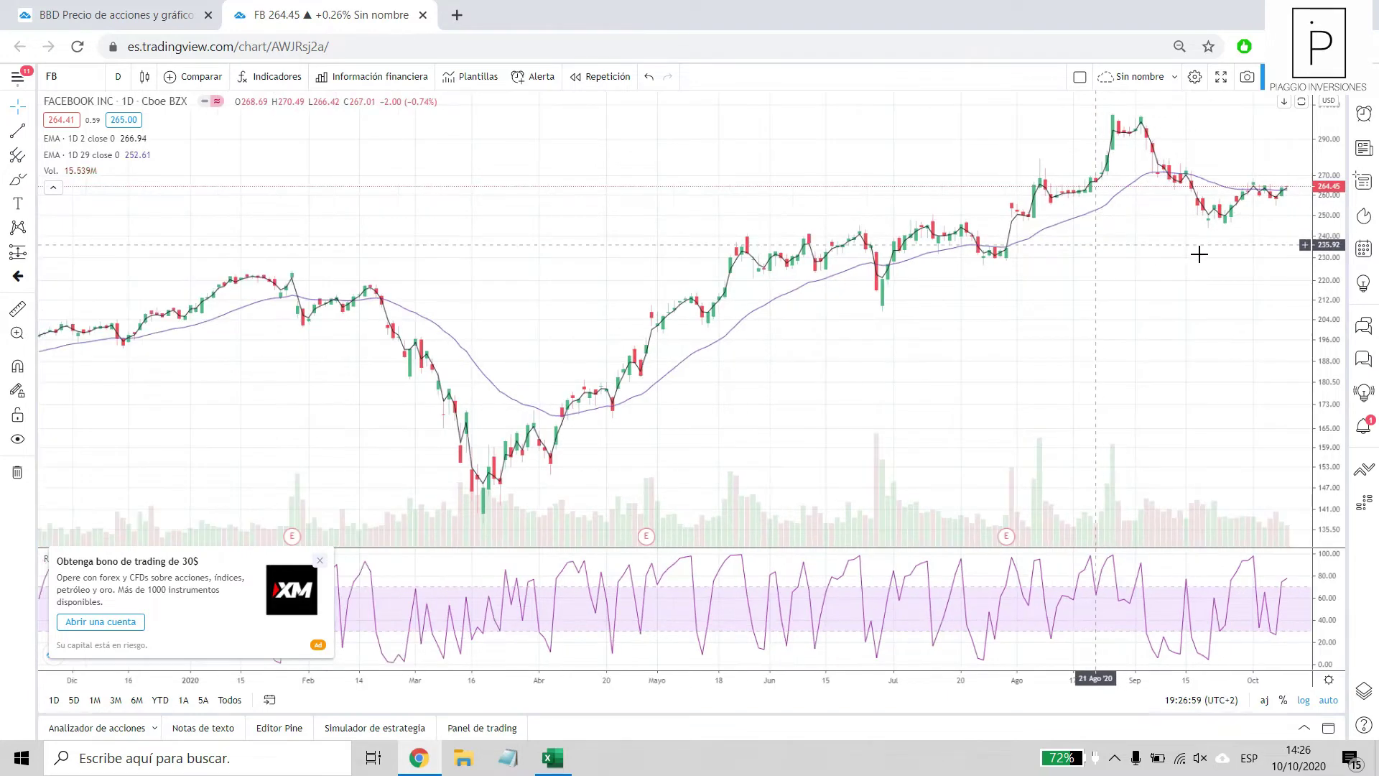
left_click_drag(1209, 219, 1013, 217)
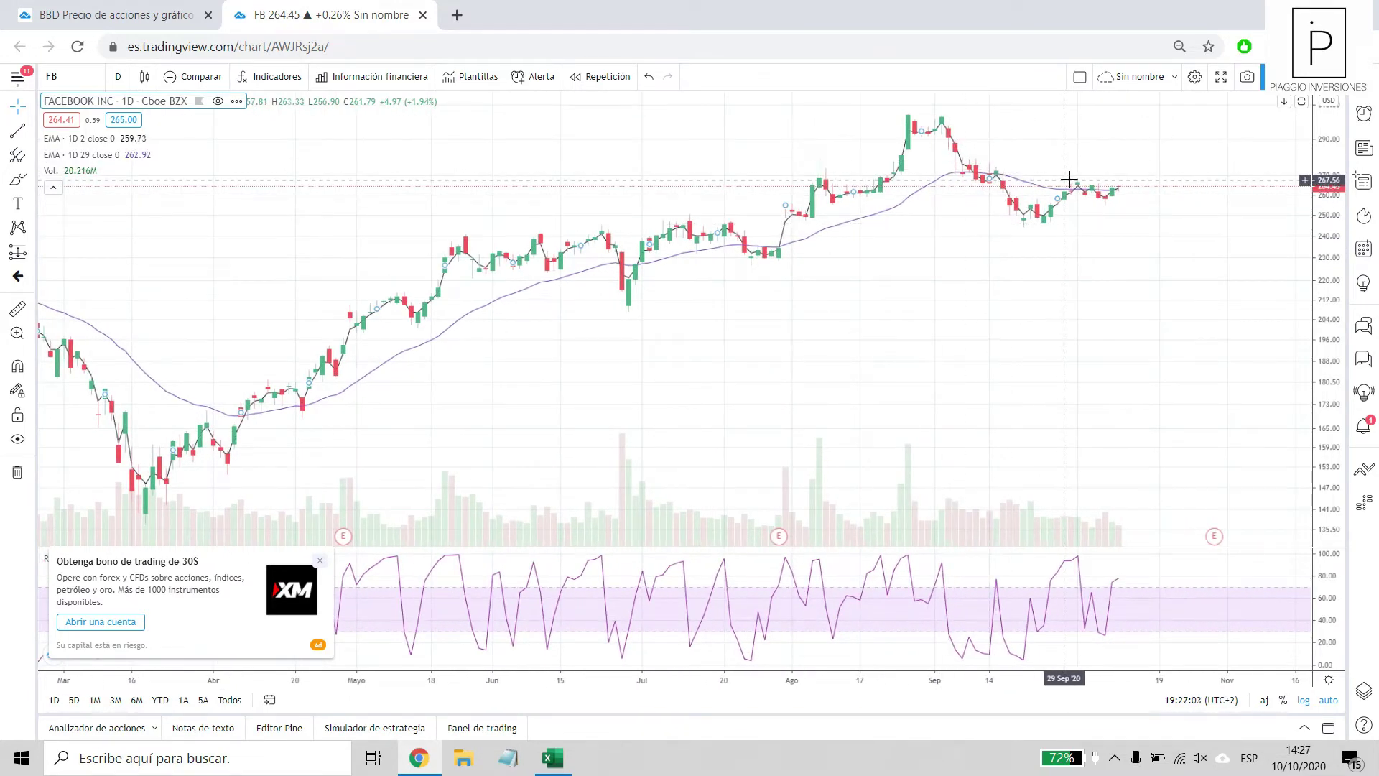
Review FB's moving-average pair and its RSI gain, trades and period in Excel, then switch back to the TradingView chart.
key("alt+Tab")
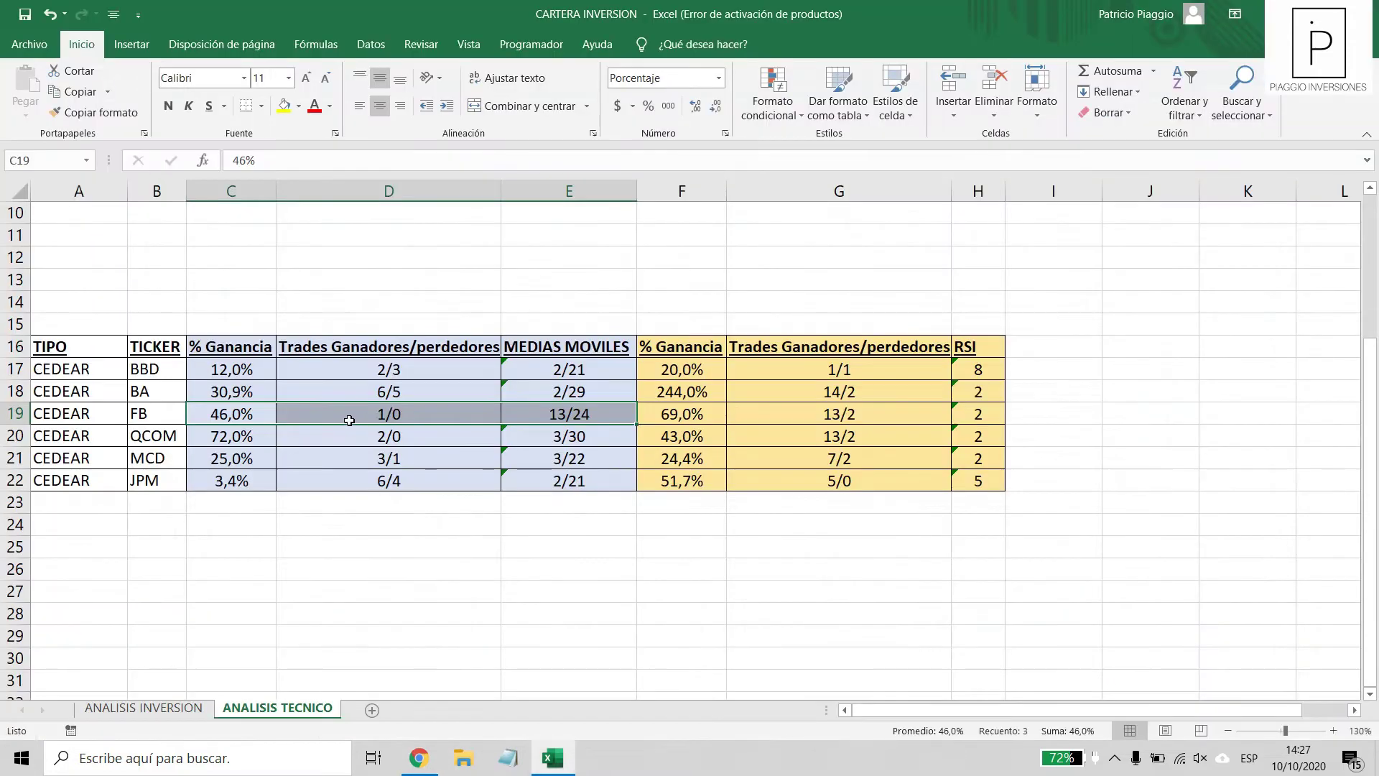
left_click(553, 411)
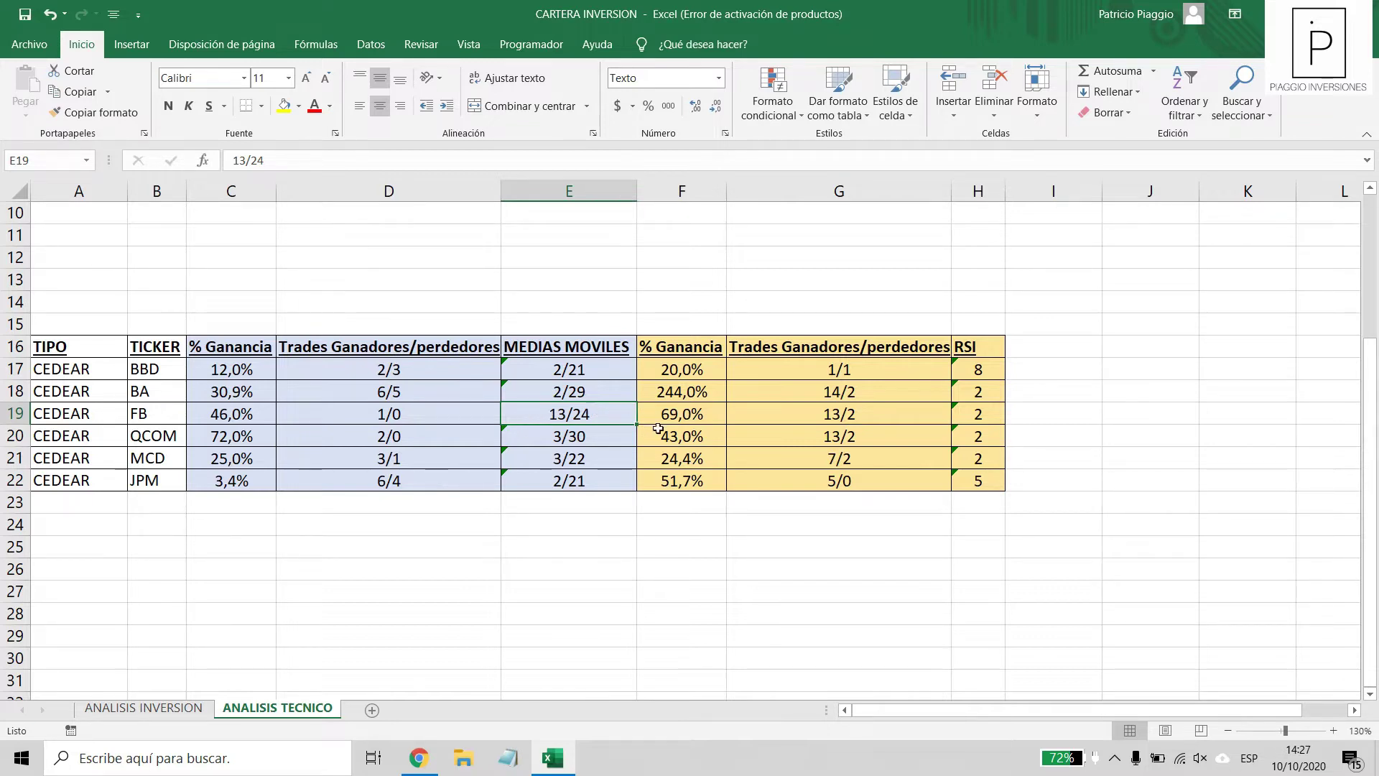
left_click_drag(658, 416, 887, 411)
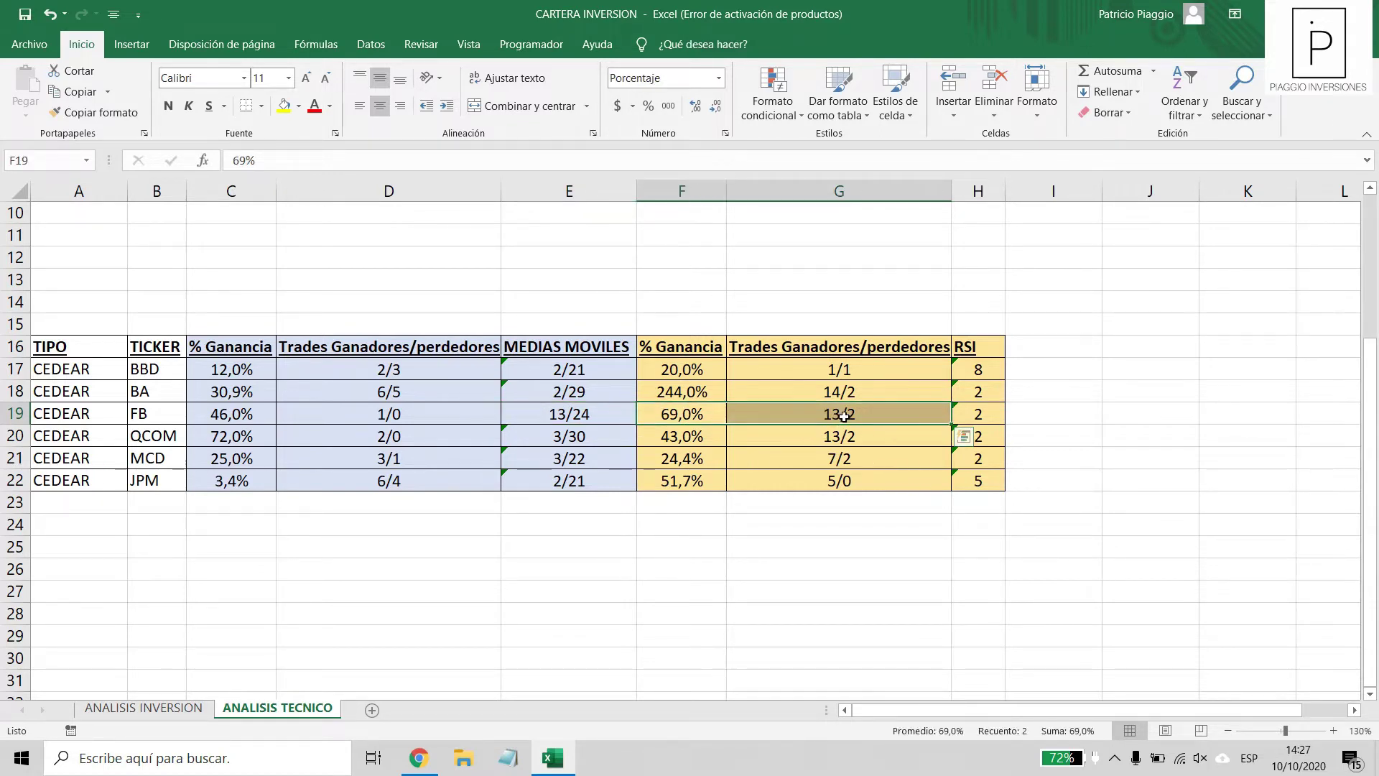
left_click(969, 413)
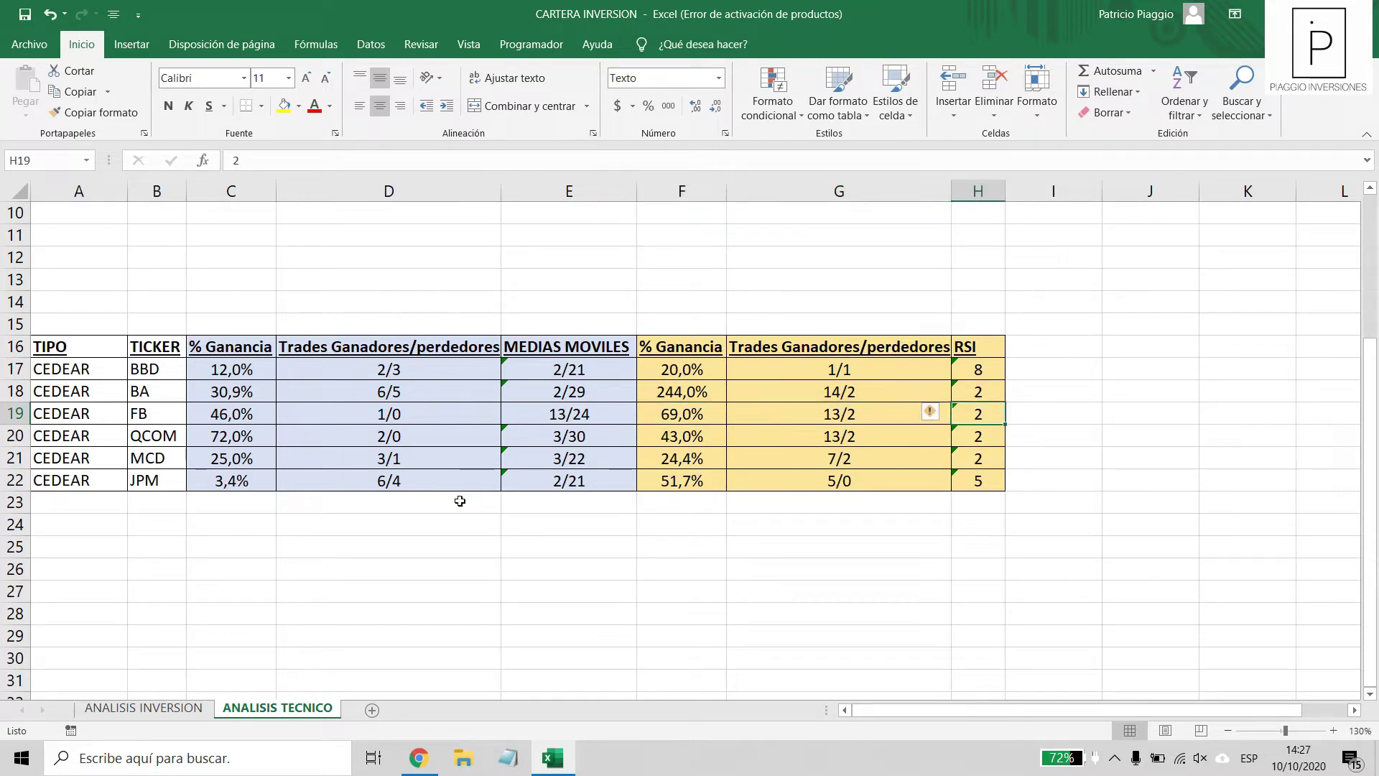
left_click(418, 758)
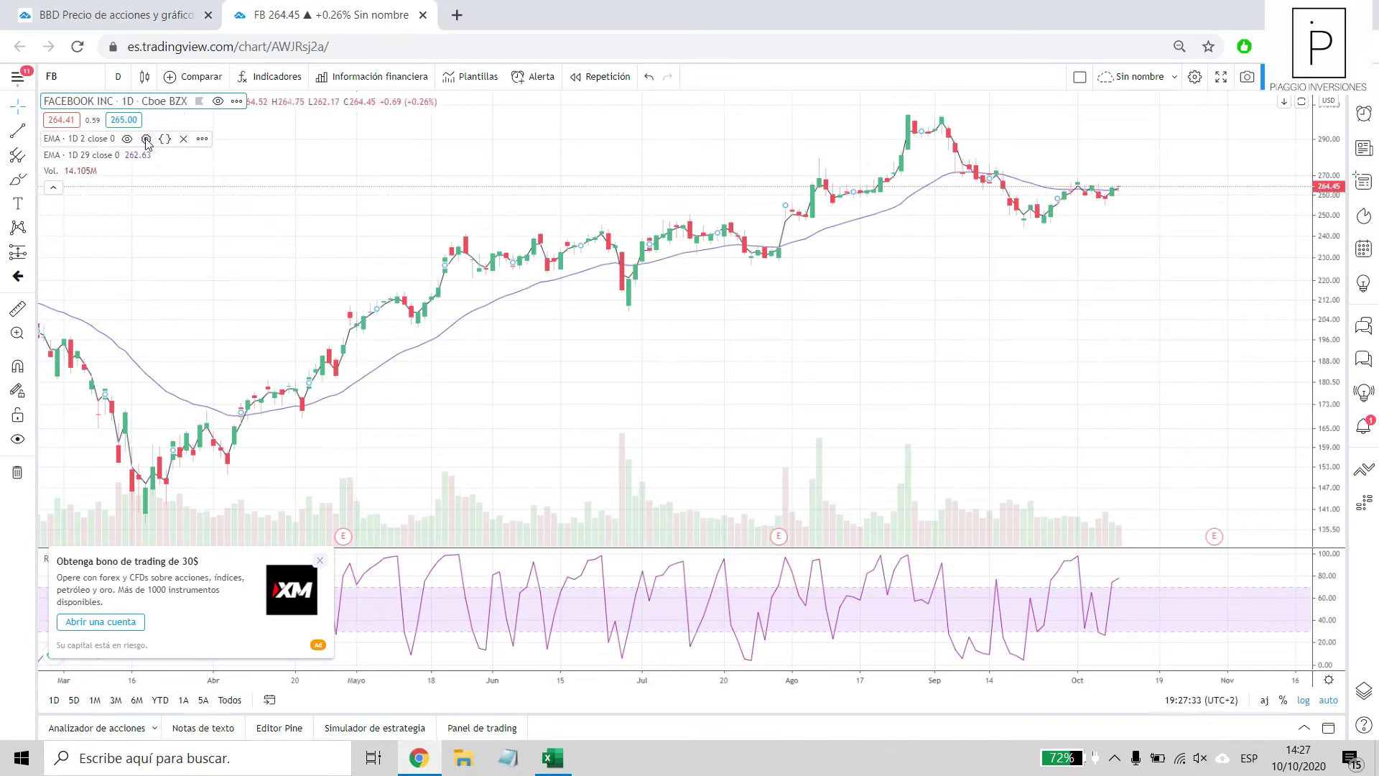
Set FB's two EMA lengths to 13 and 24, and accept the RSI settings with a length of 2.
left_click(147, 139)
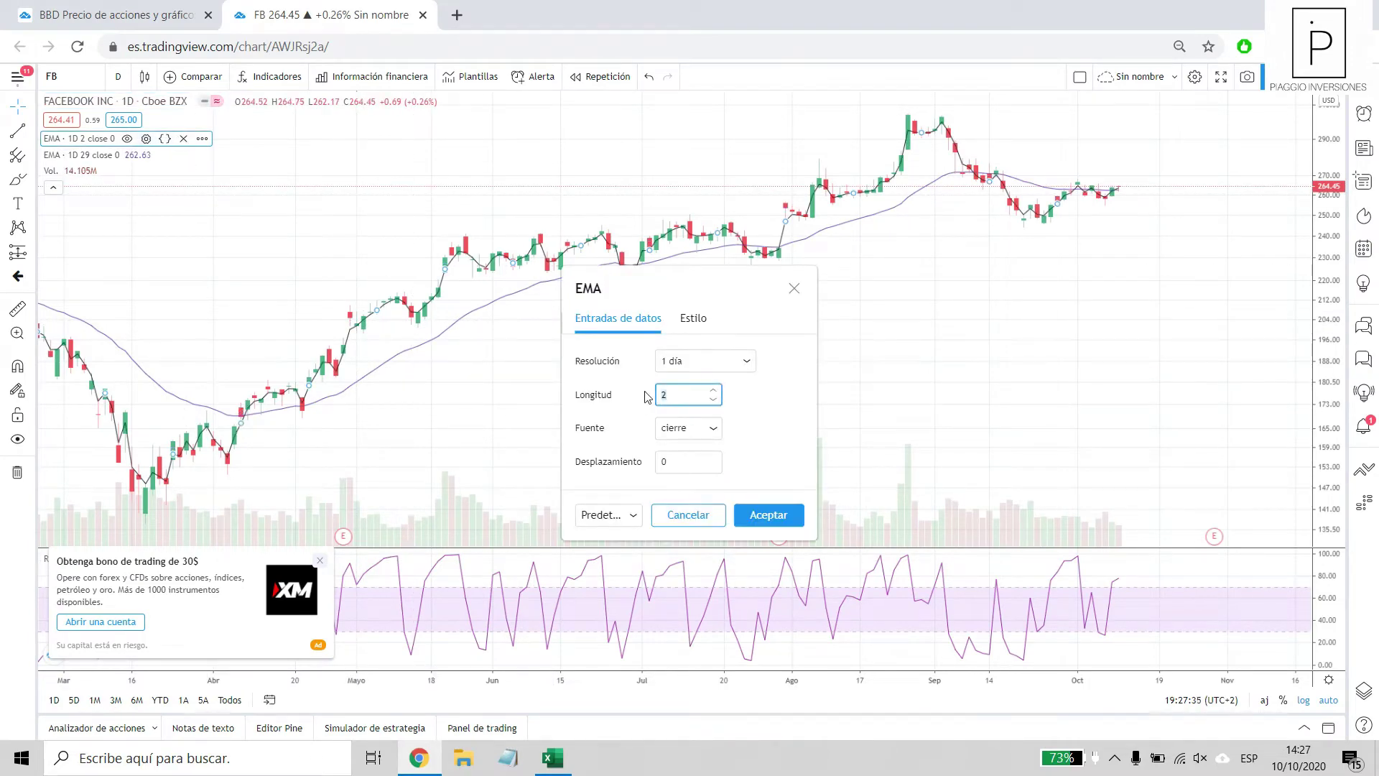
left_click(767, 515)
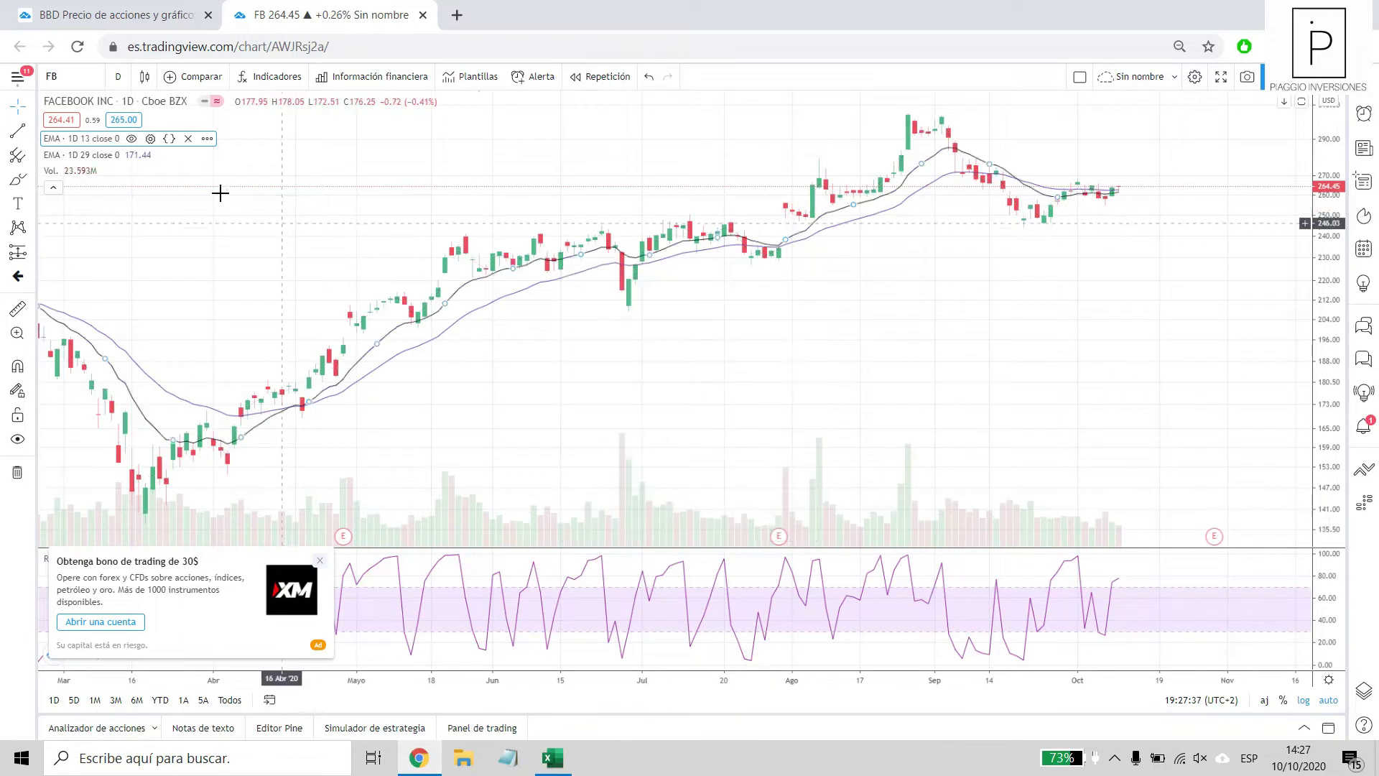
left_click(150, 155)
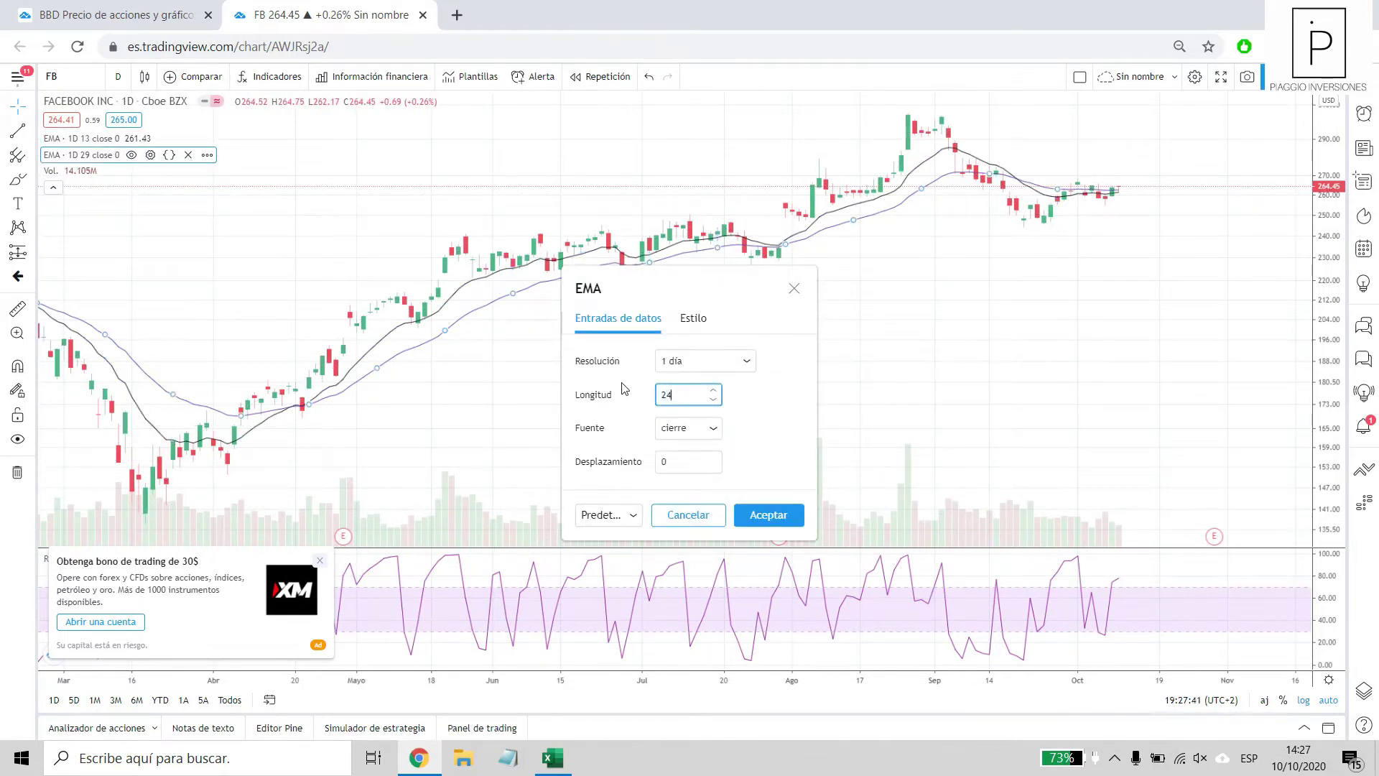
left_click(767, 515)
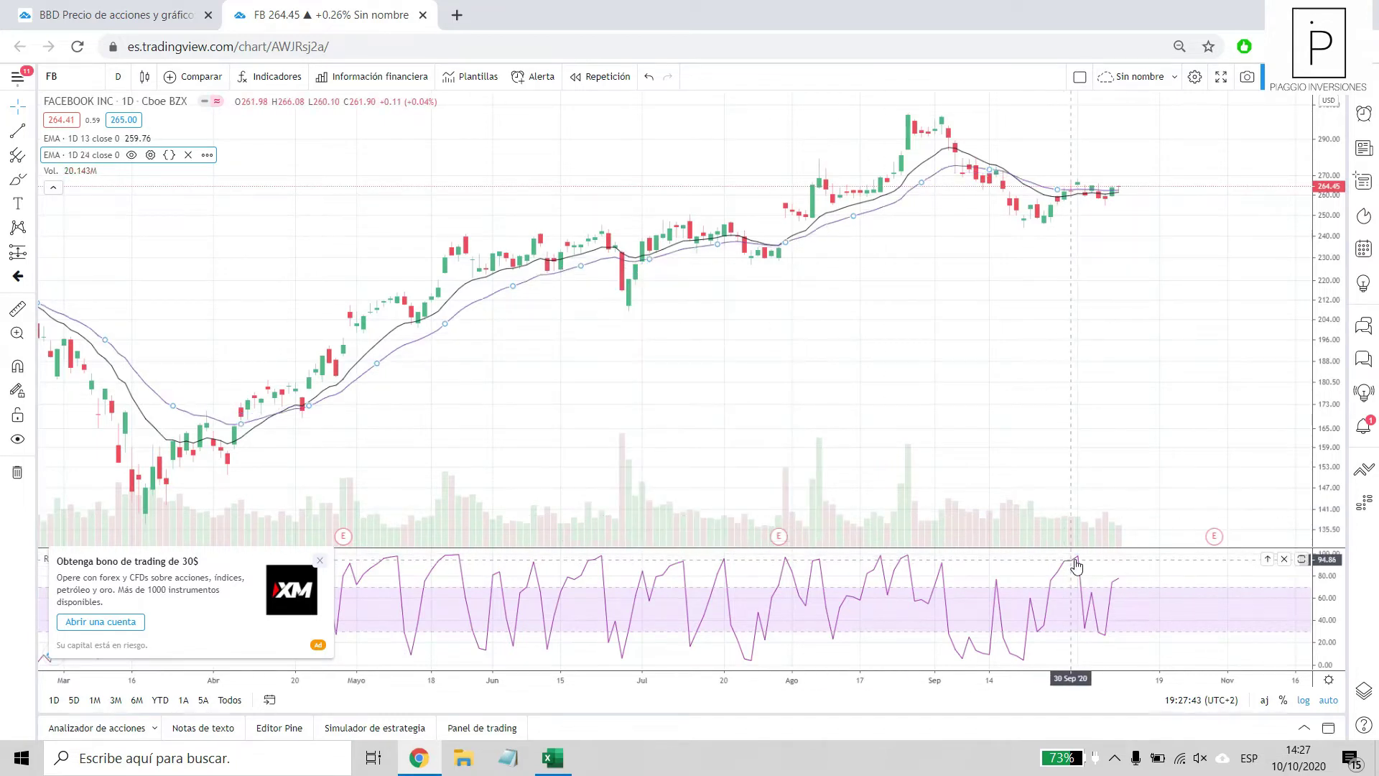
double_click(1076, 566)
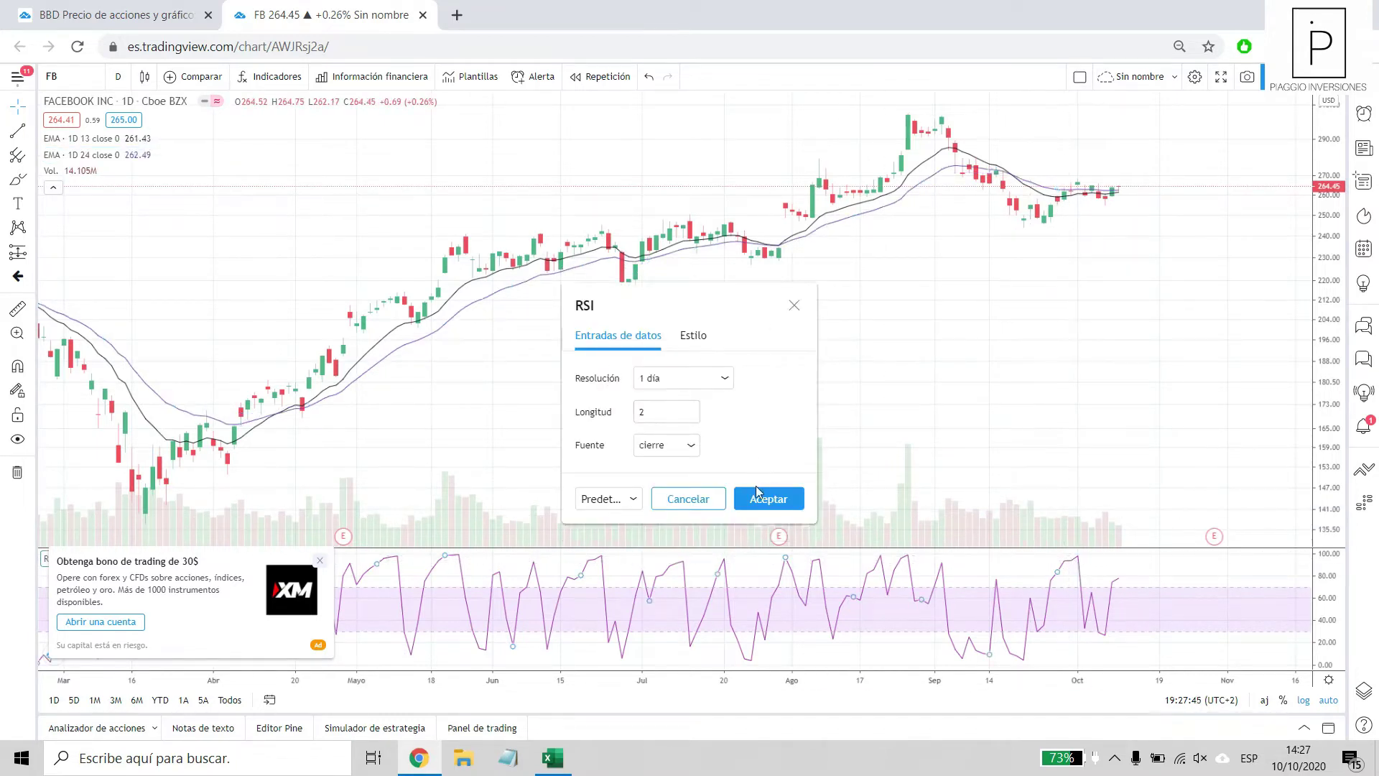
left_click(758, 496)
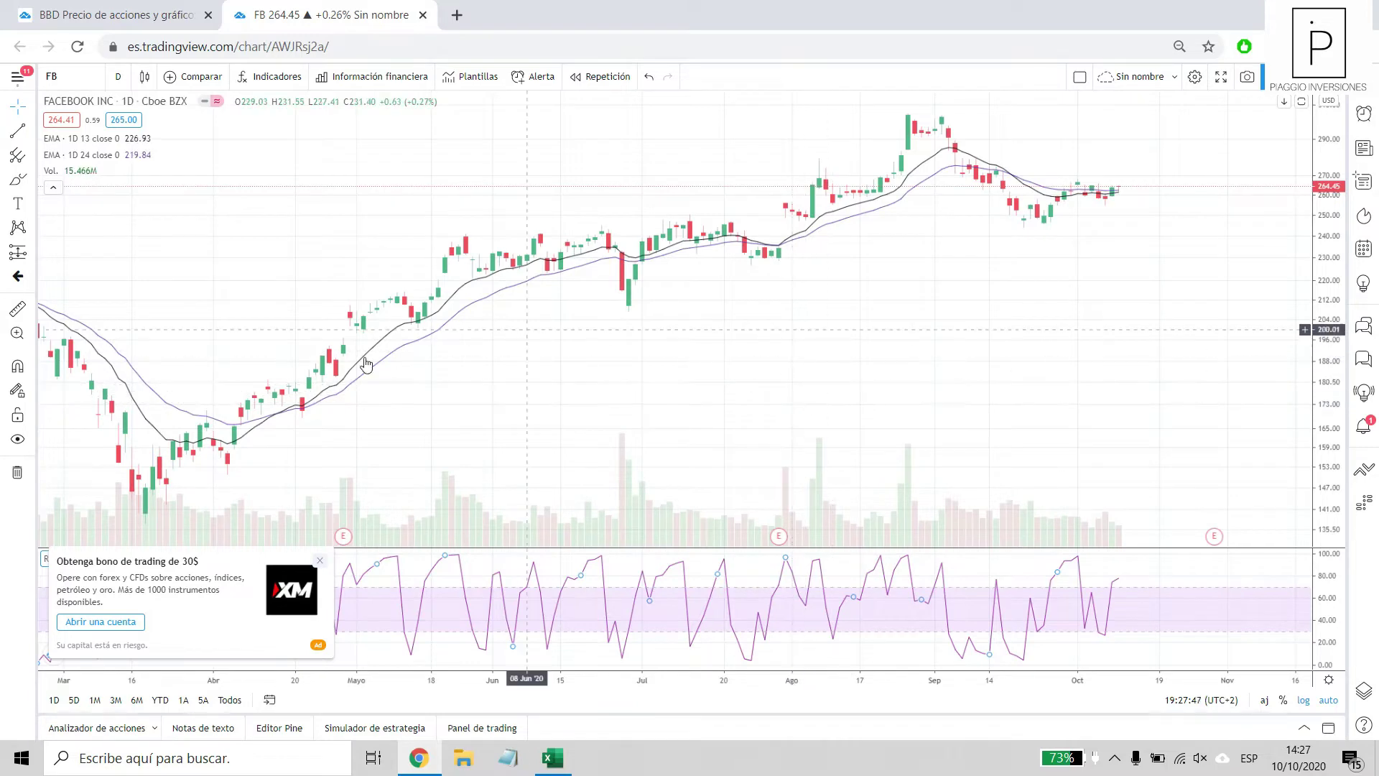
Examine FB's price history from mid-2019 to October 2020 against the 13 and 24 EMA crossovers.
scroll(367, 363, "down", 3)
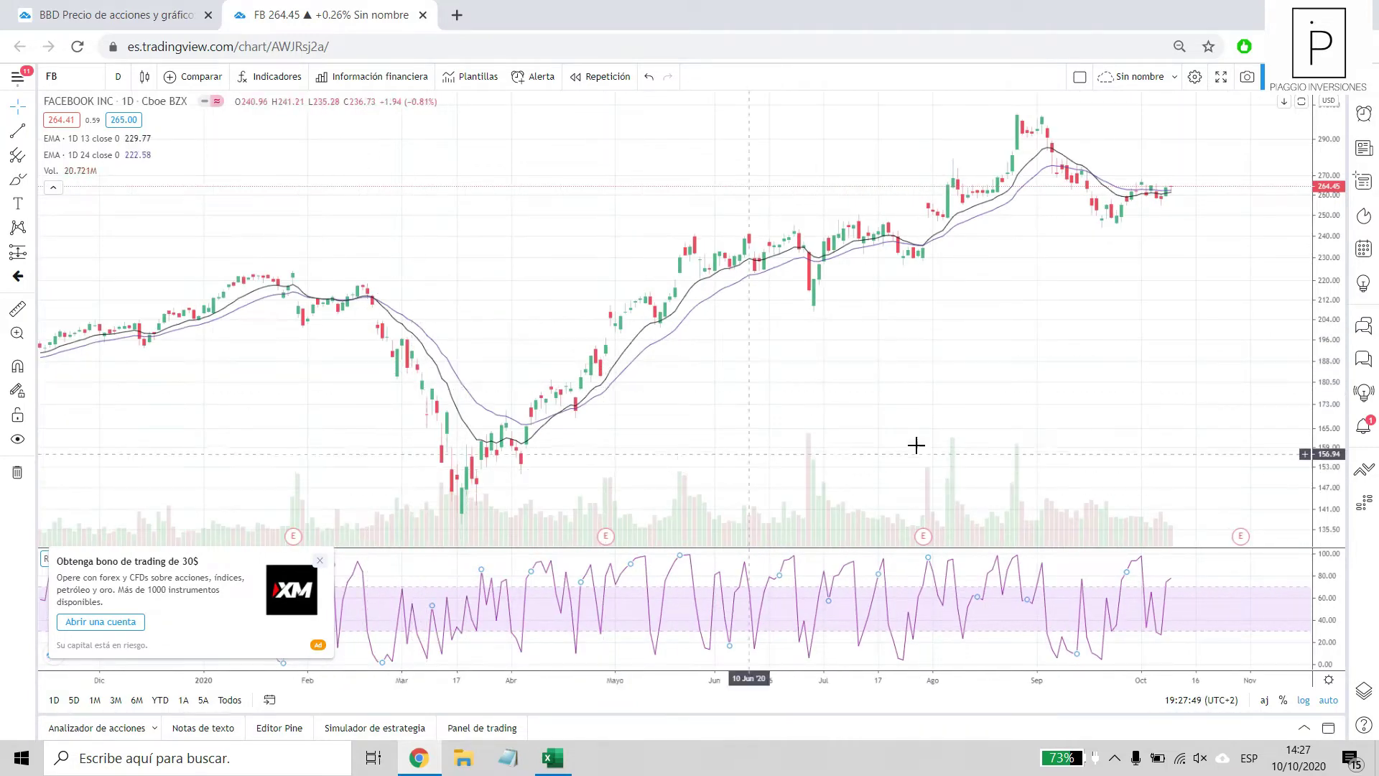
scroll(305, 440, "down", 2)
scroll(752, 412, "down", 2)
scroll(721, 417, "down", 2)
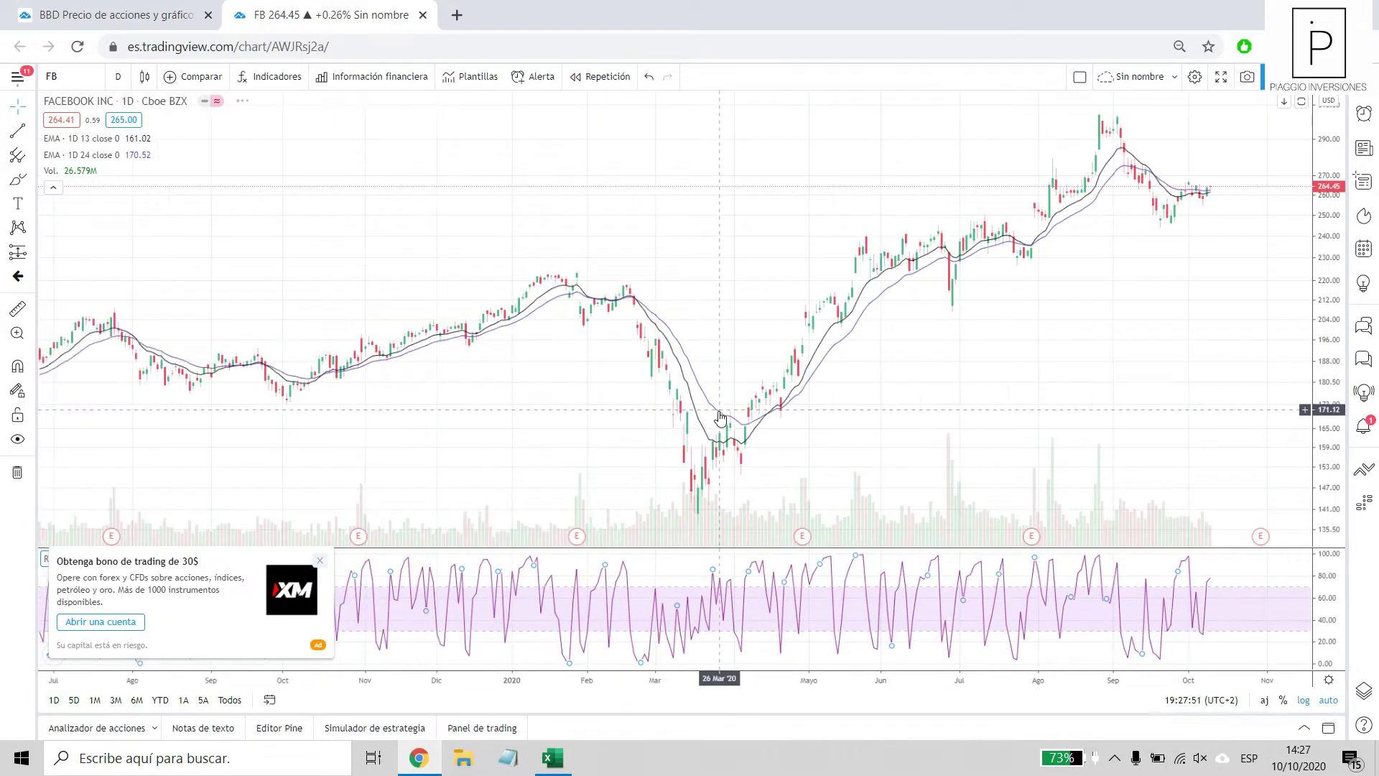
scroll(981, 436, "up", 4)
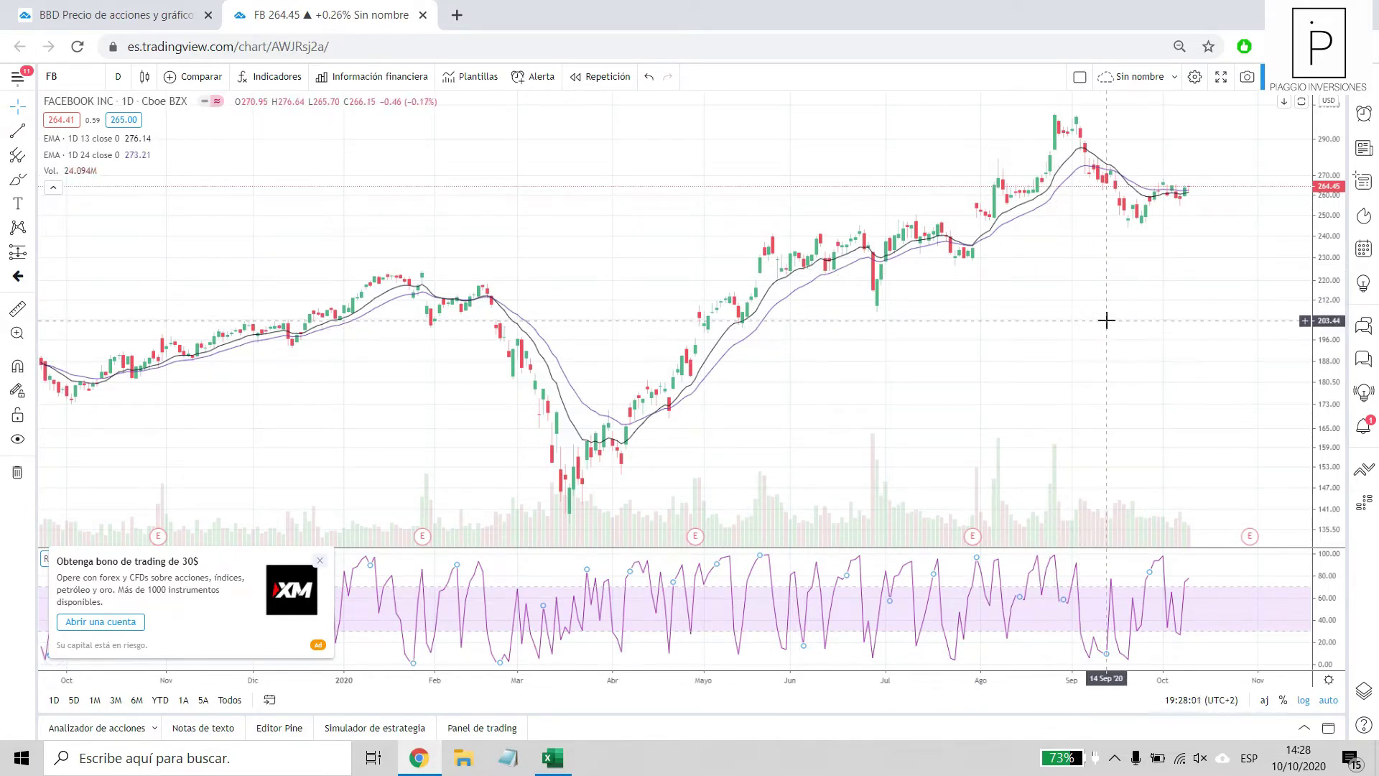
scroll(1099, 320, "down", 1)
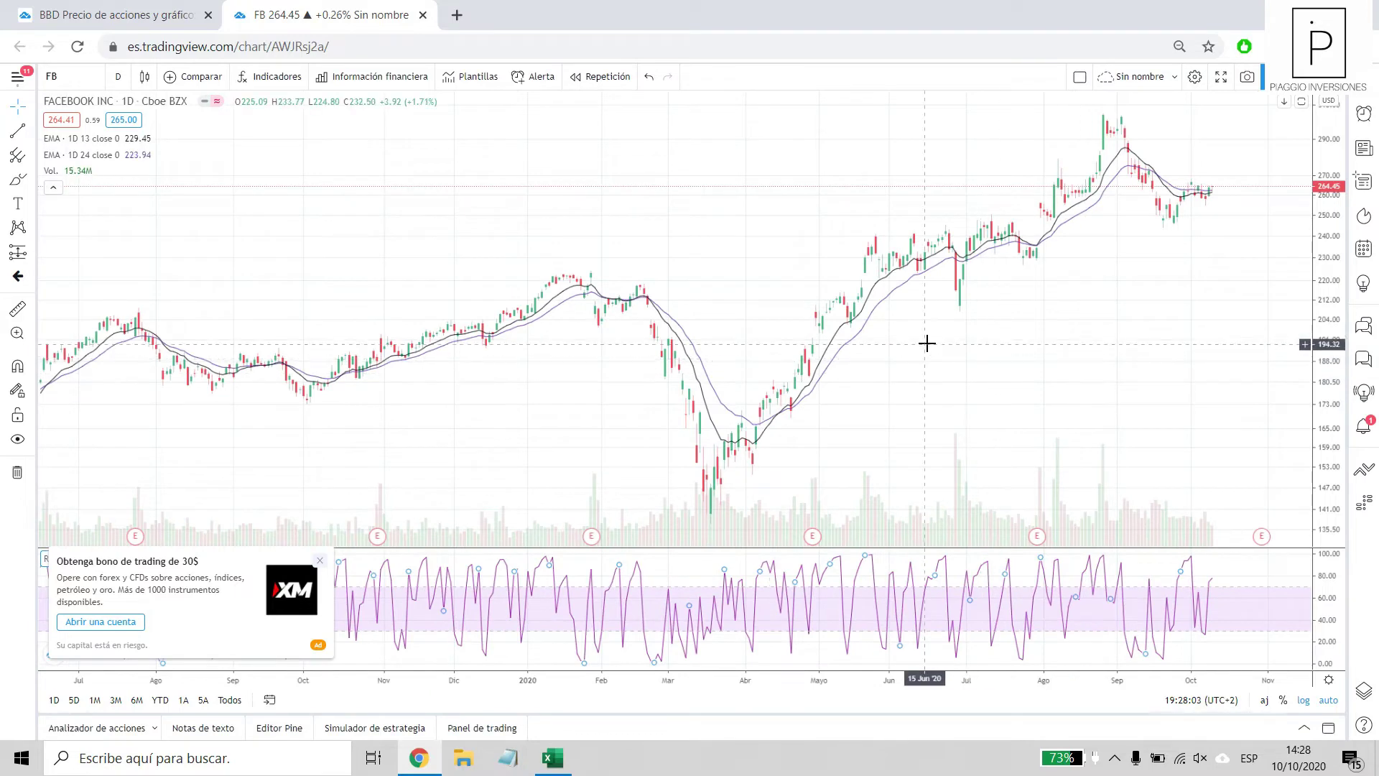
scroll(927, 343, "up", 1)
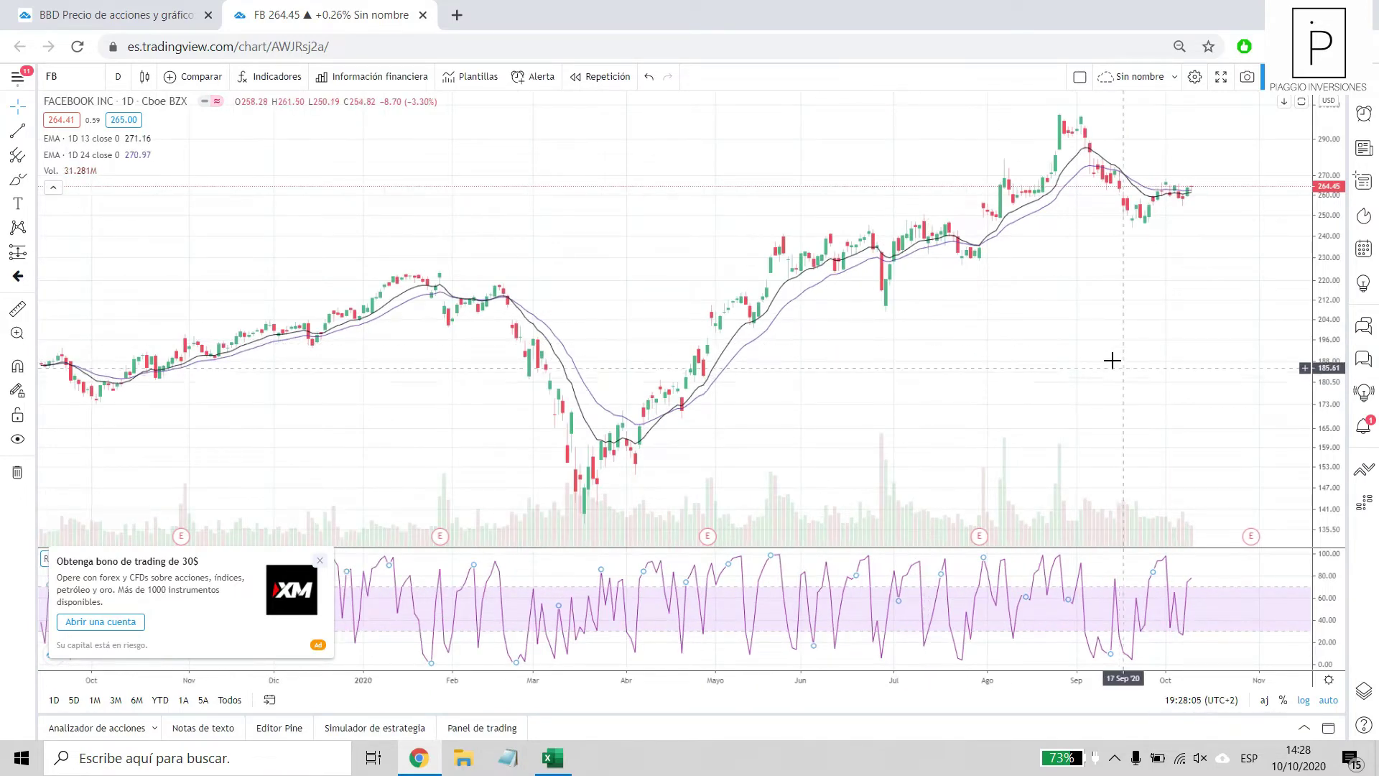
scroll(1111, 360, "up", 1)
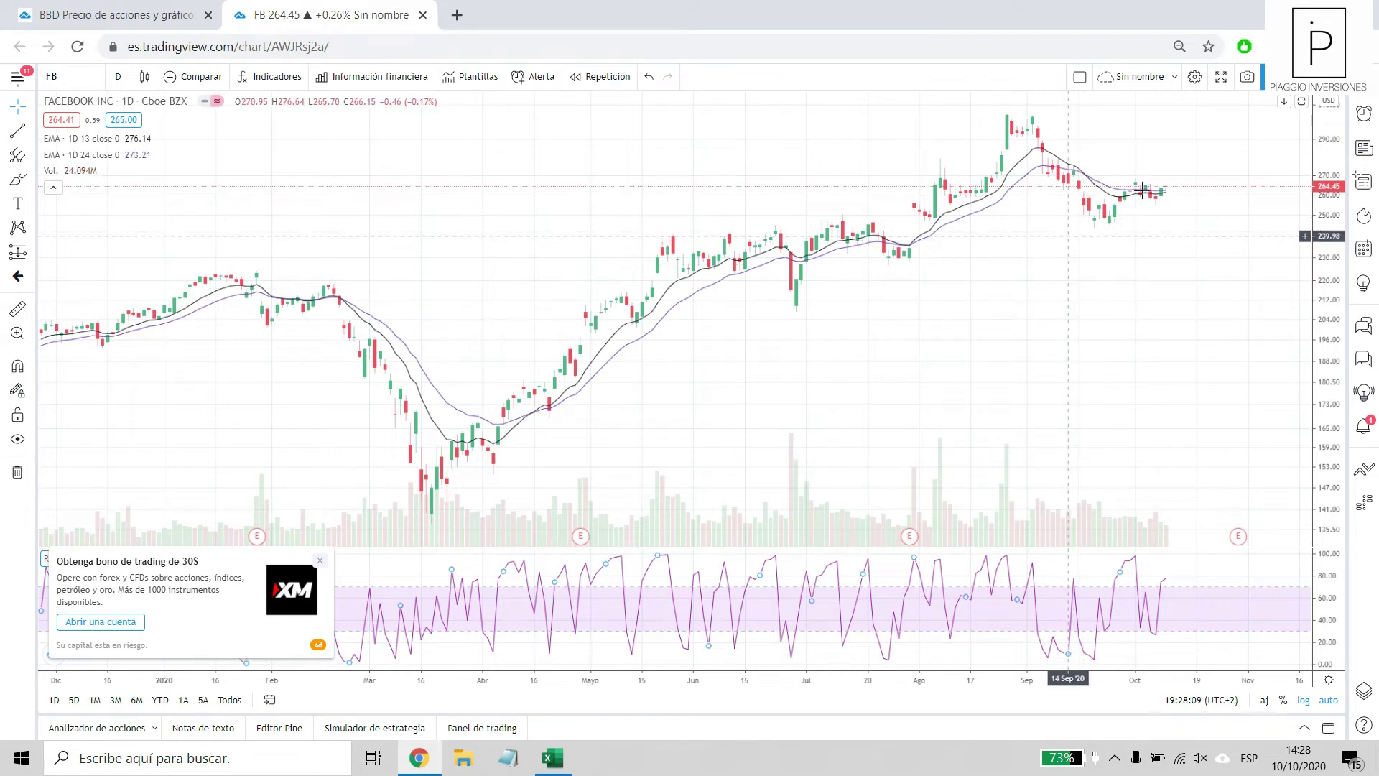
Examine FB's June to October 2020 candles, comparing the September decline with both EMAs and the RSI.
scroll(1020, 216, "up", 3)
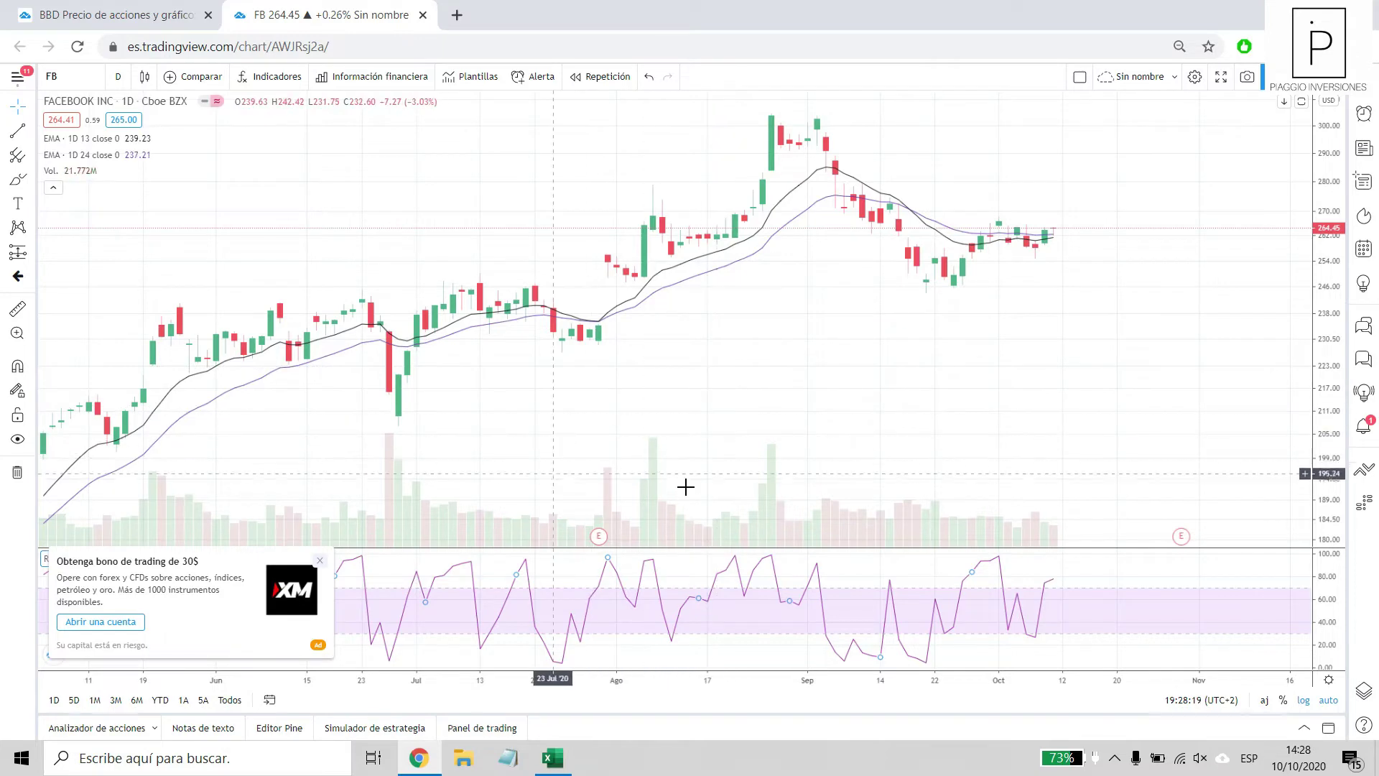
scroll(927, 398, "down", 3)
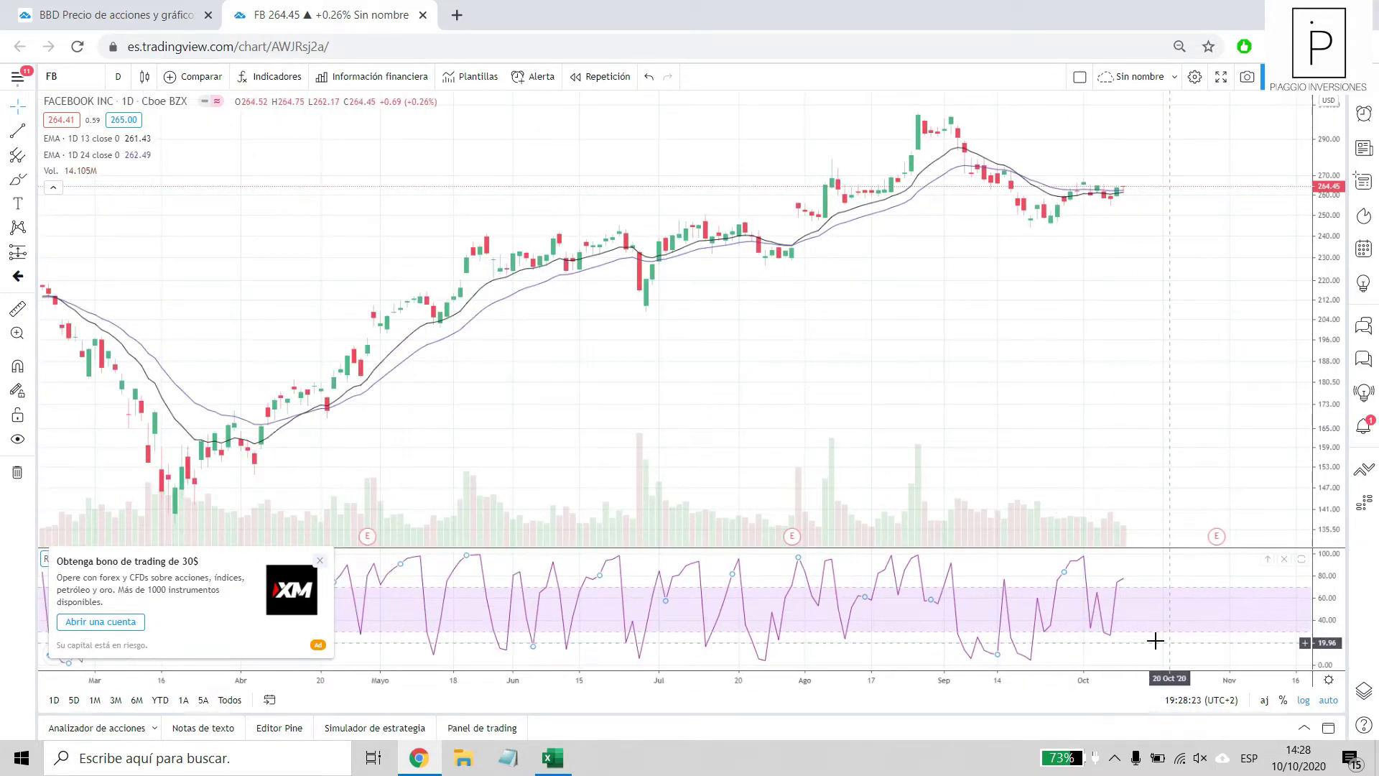
scroll(1125, 590, "up", 2)
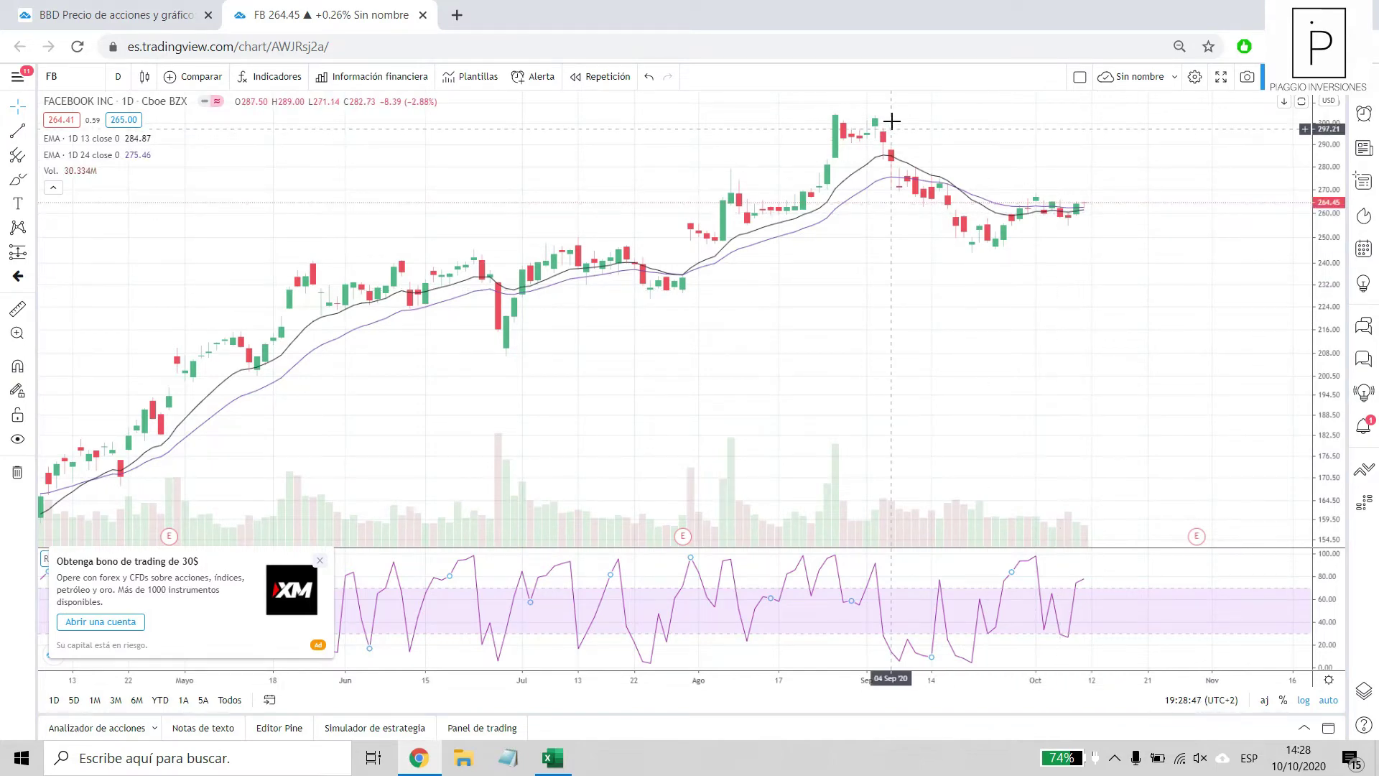
scroll(1011, 299, "down", 2)
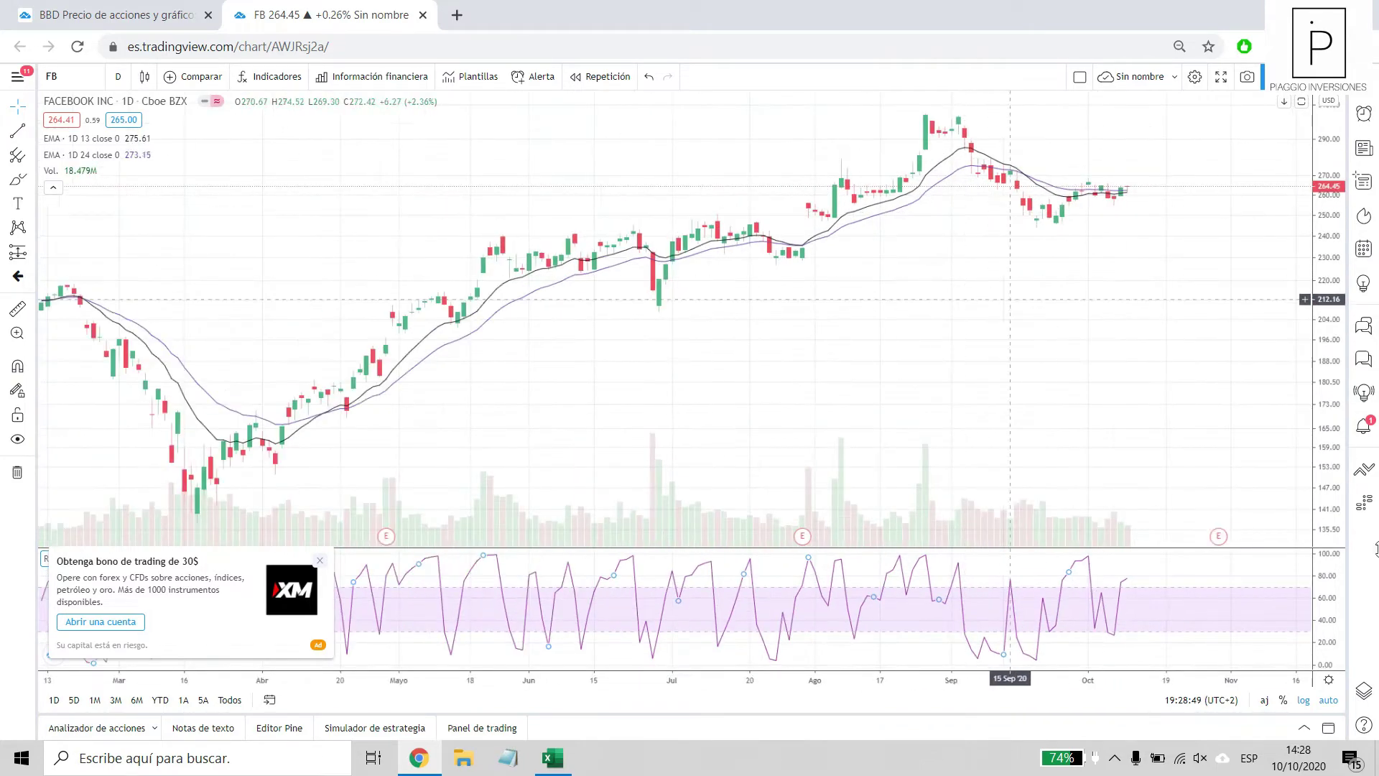
scroll(1081, 566, "up", 3)
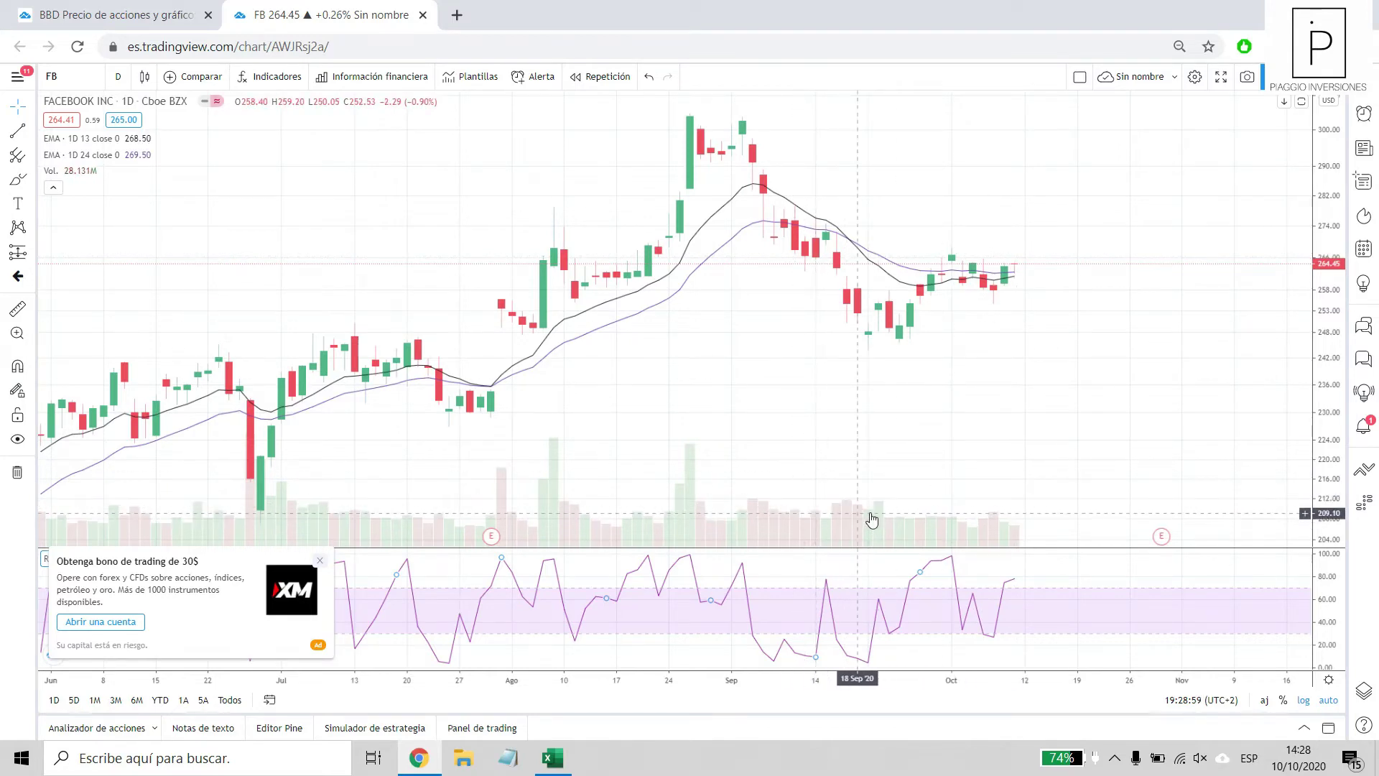
scroll(872, 518, "down", 2)
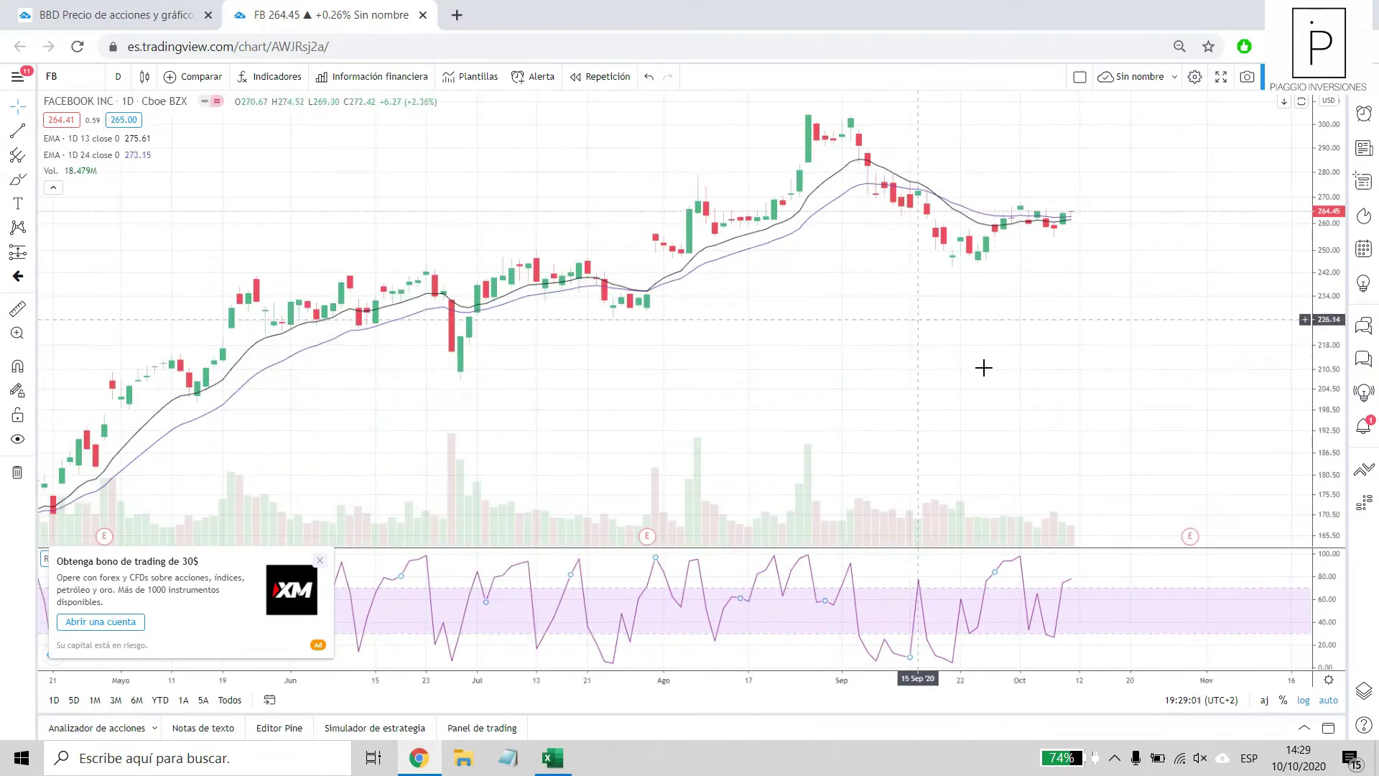
scroll(1046, 403, "up", 3)
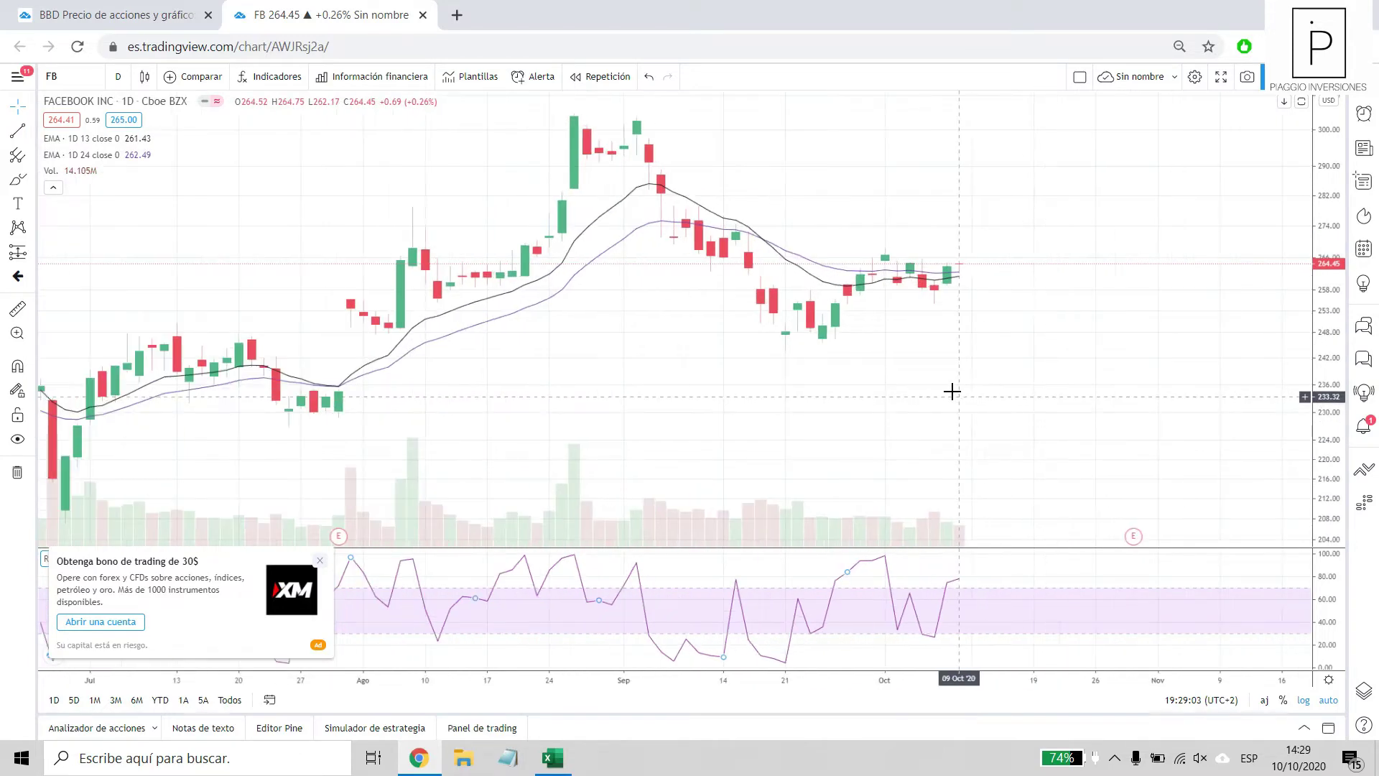
scroll(611, 287, "down", 1)
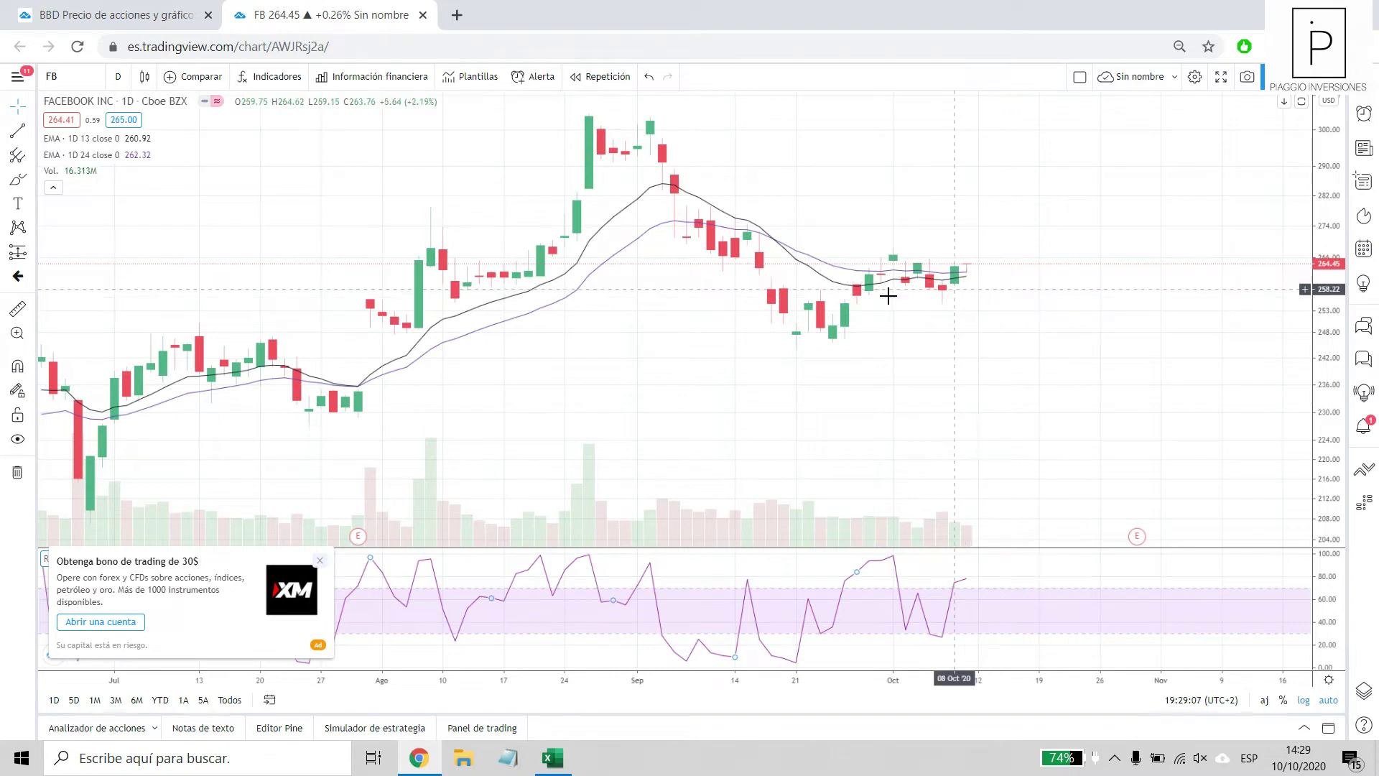
scroll(756, 287, "down", 1)
scroll(756, 288, "down", 1)
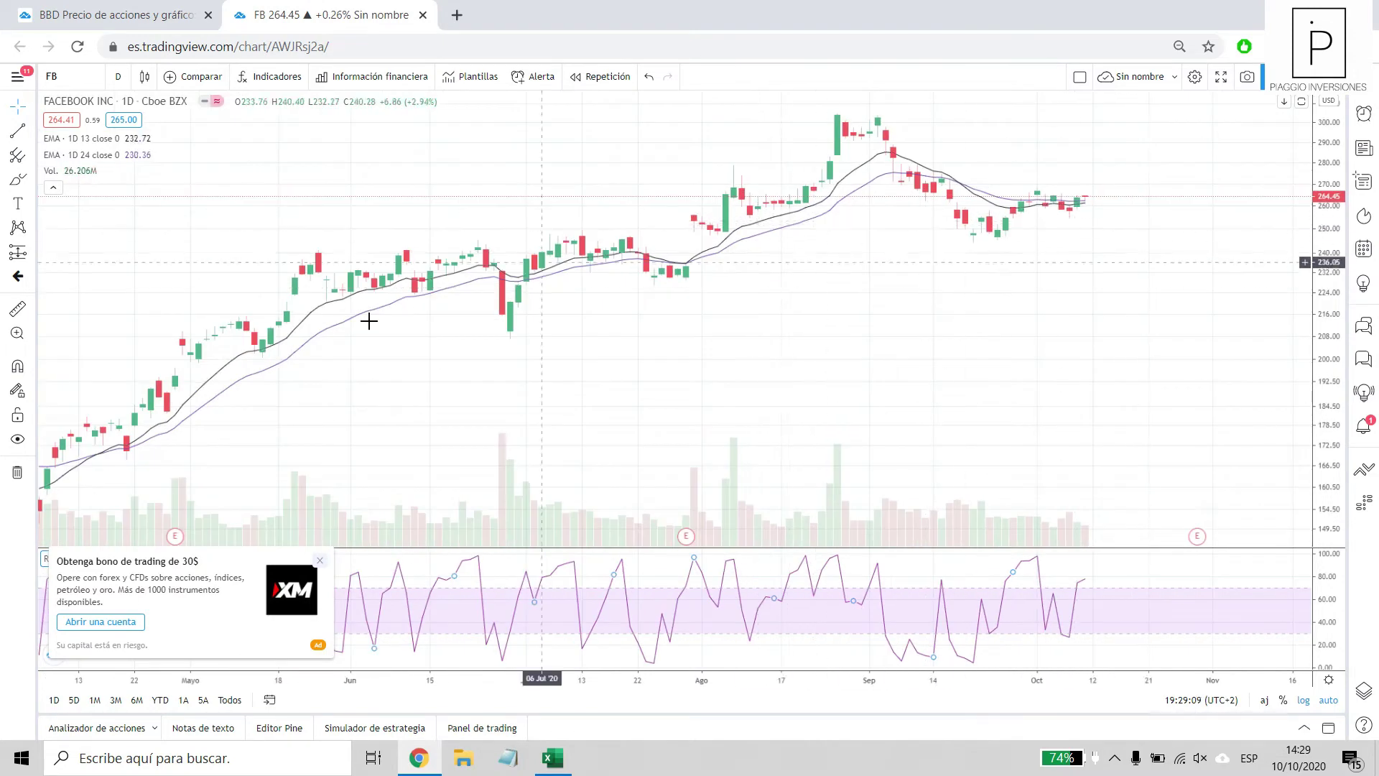
Draw a trend line from FB's 20 March 2020 low at about 140.39 to 9 October at about 292.50, compare it with the candles, and delete it.
scroll(431, 338, "down", 1)
scroll(457, 347, "down", 1)
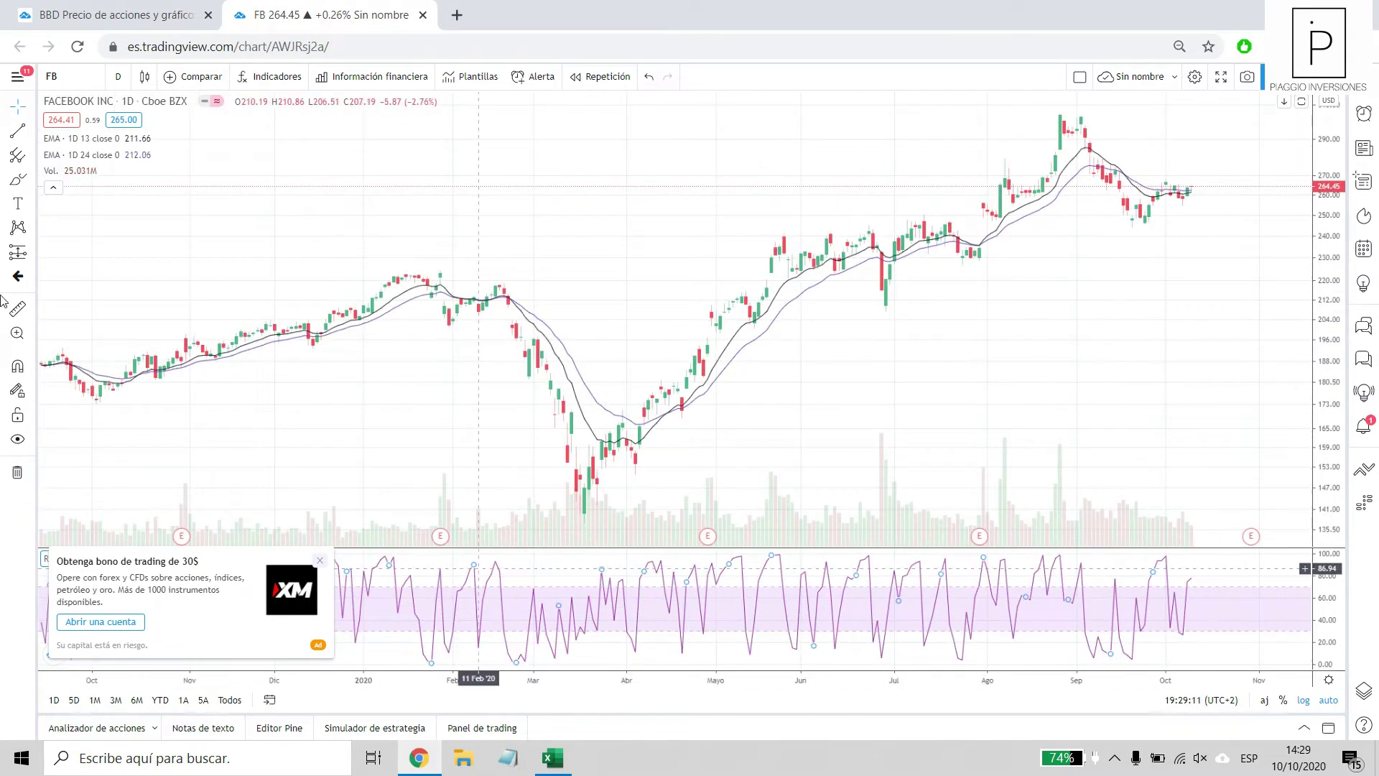
left_click(15, 132)
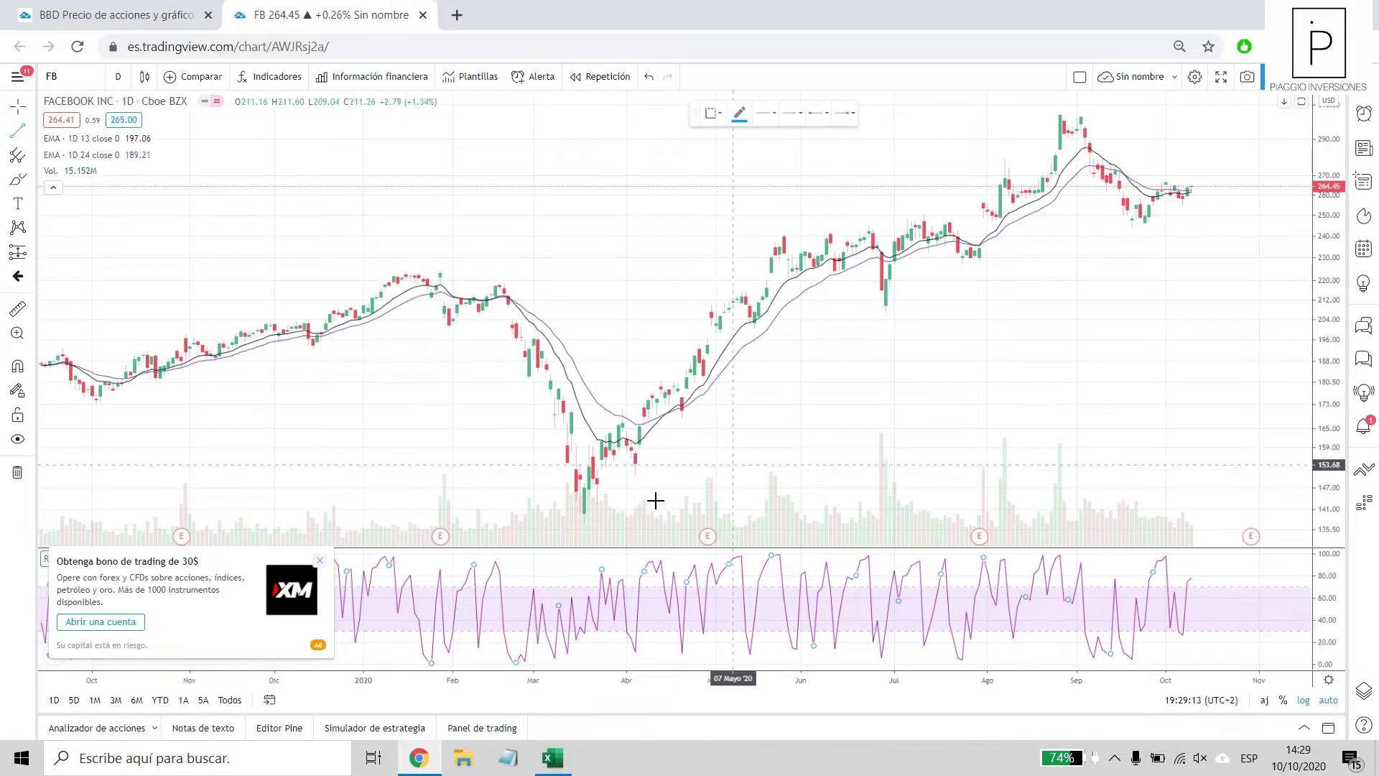
left_click(593, 511)
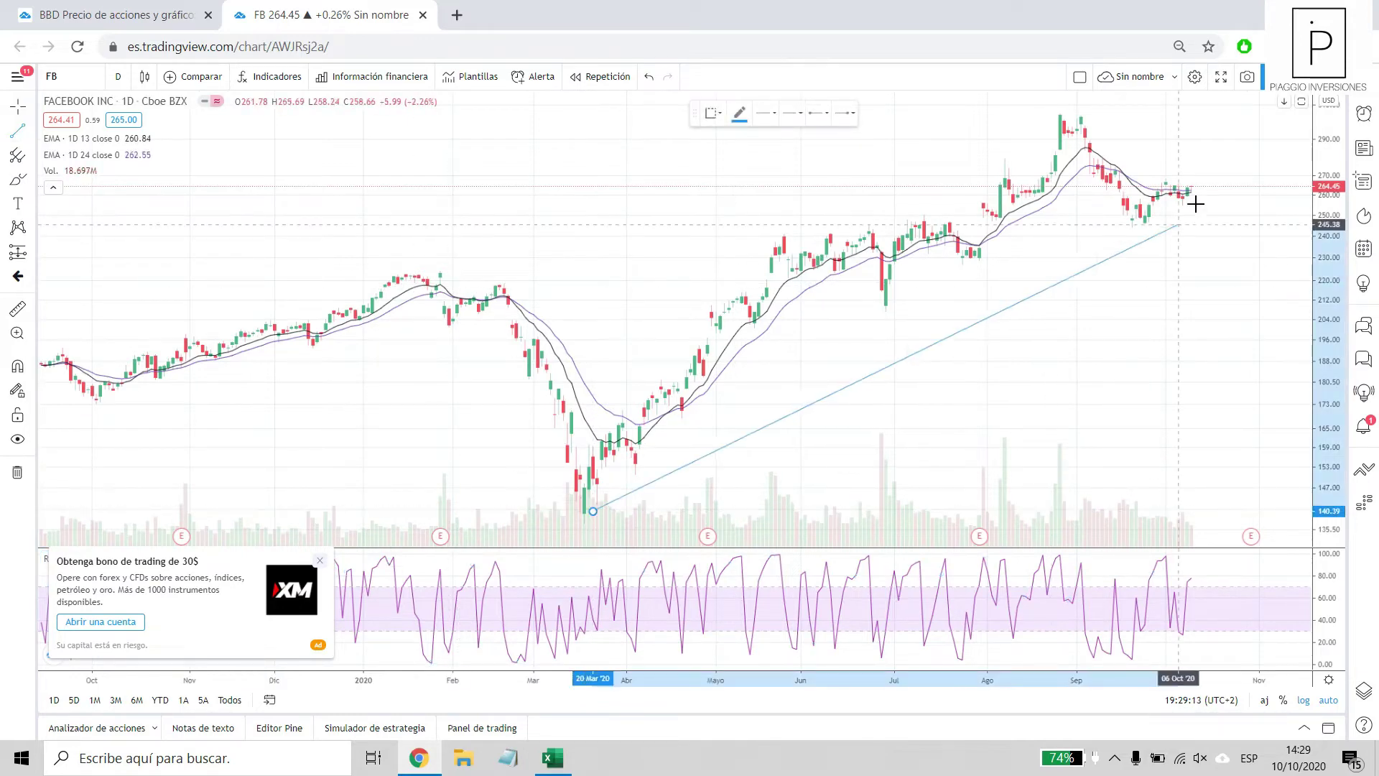
left_click(1192, 132)
scroll(1010, 400, "down", 2)
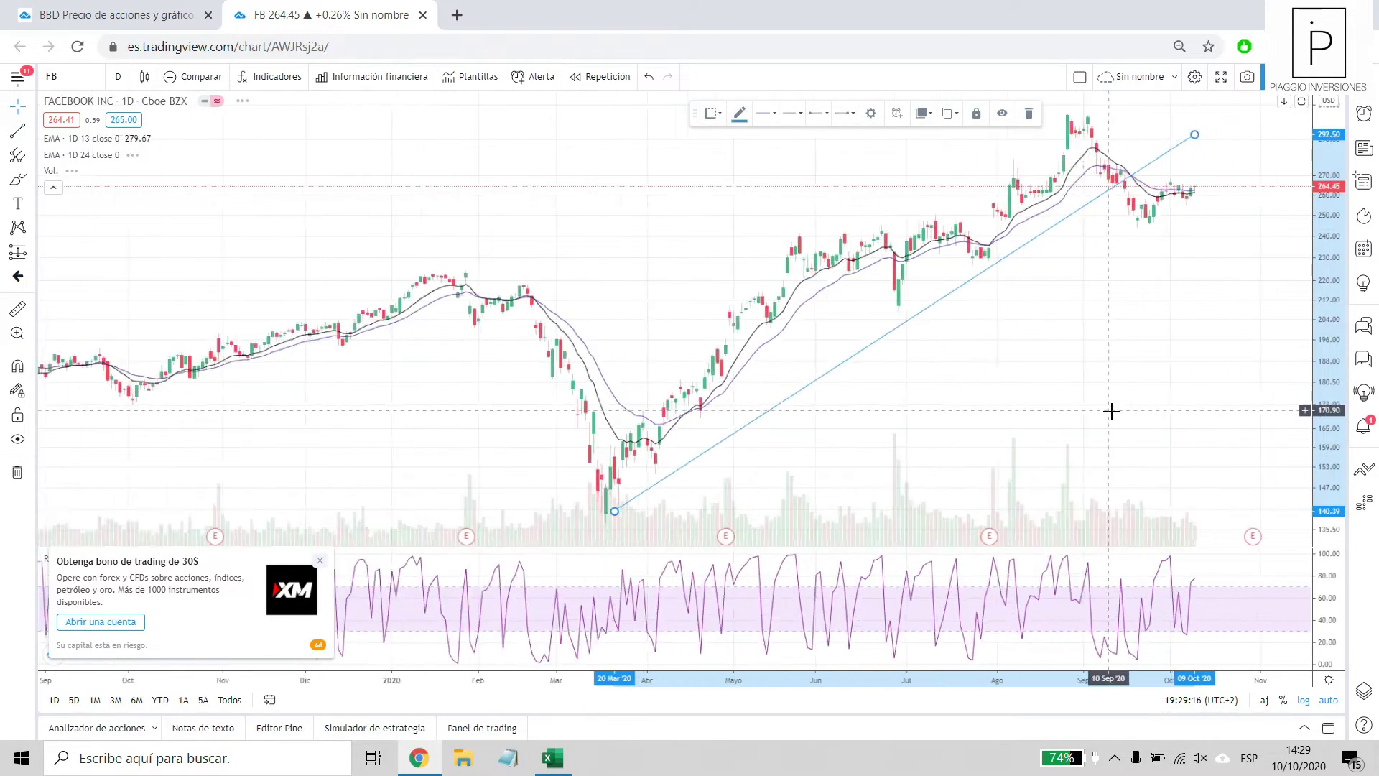
scroll(1111, 411, "up", 2)
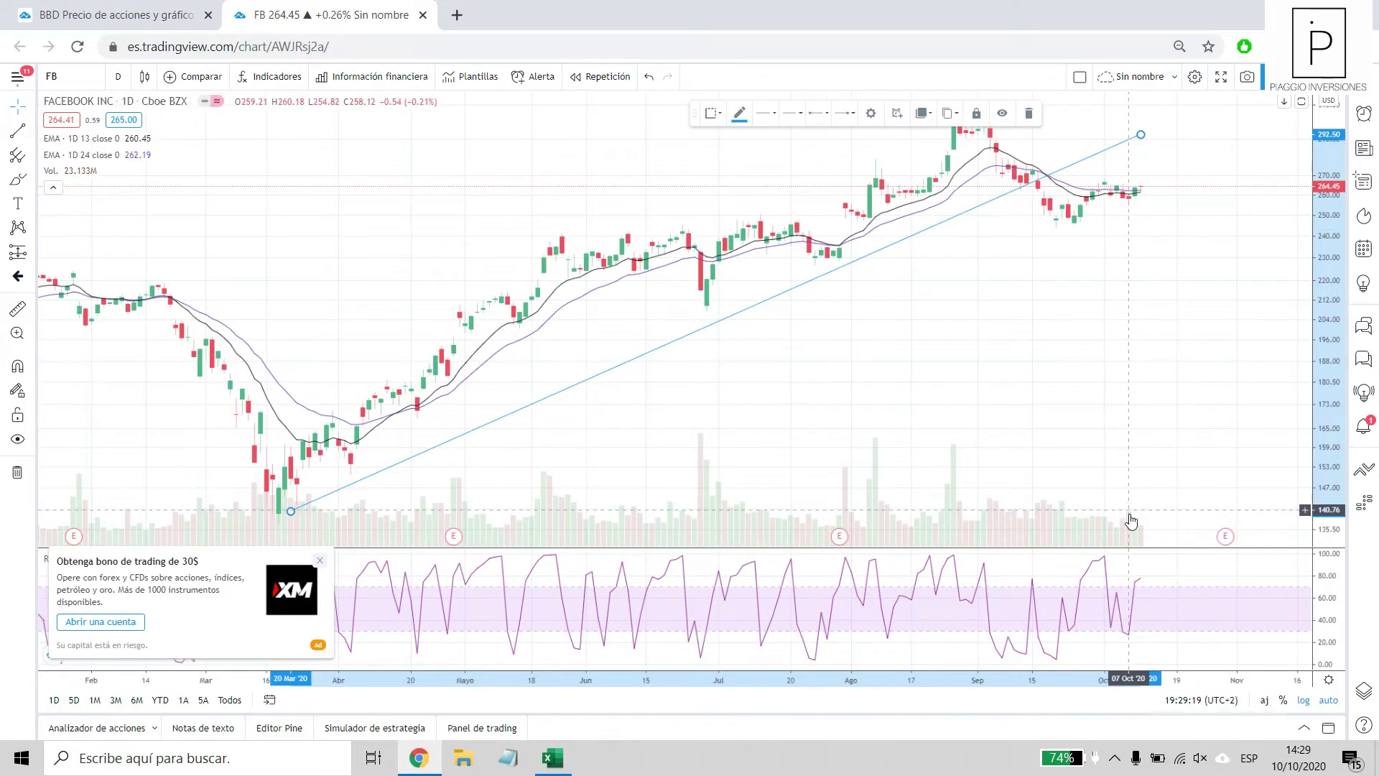
scroll(1130, 524, "up", 2)
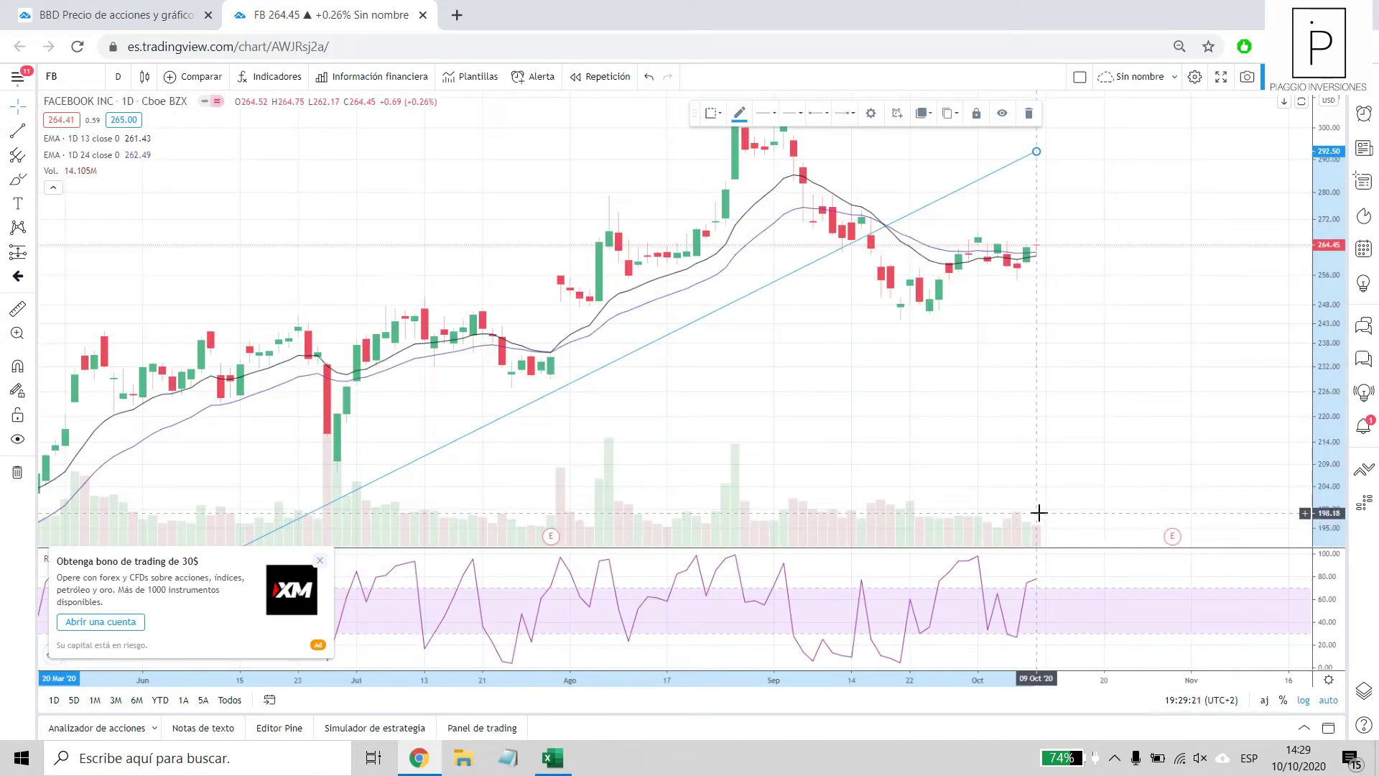
scroll(1006, 474, "up", 1)
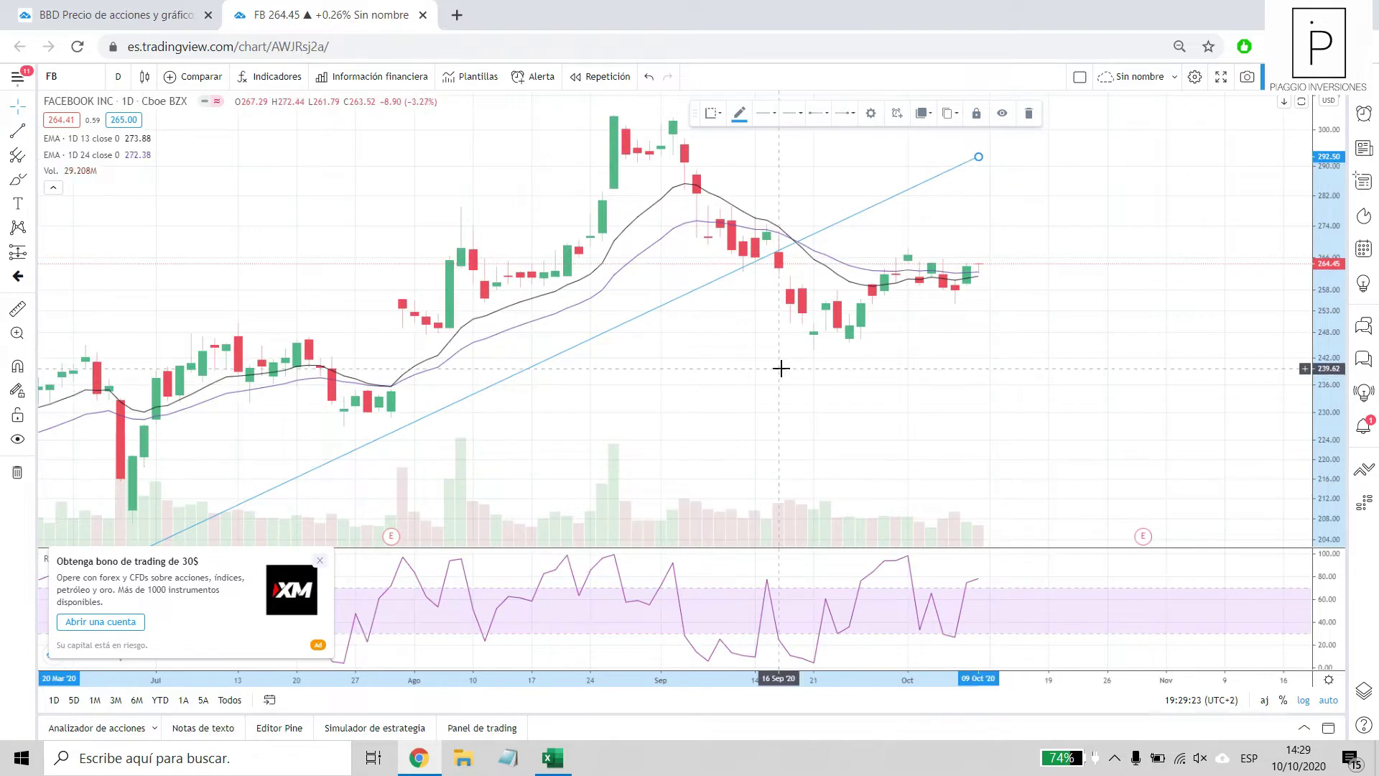
scroll(1102, 422, "down", 1)
scroll(1000, 334, "down", 2)
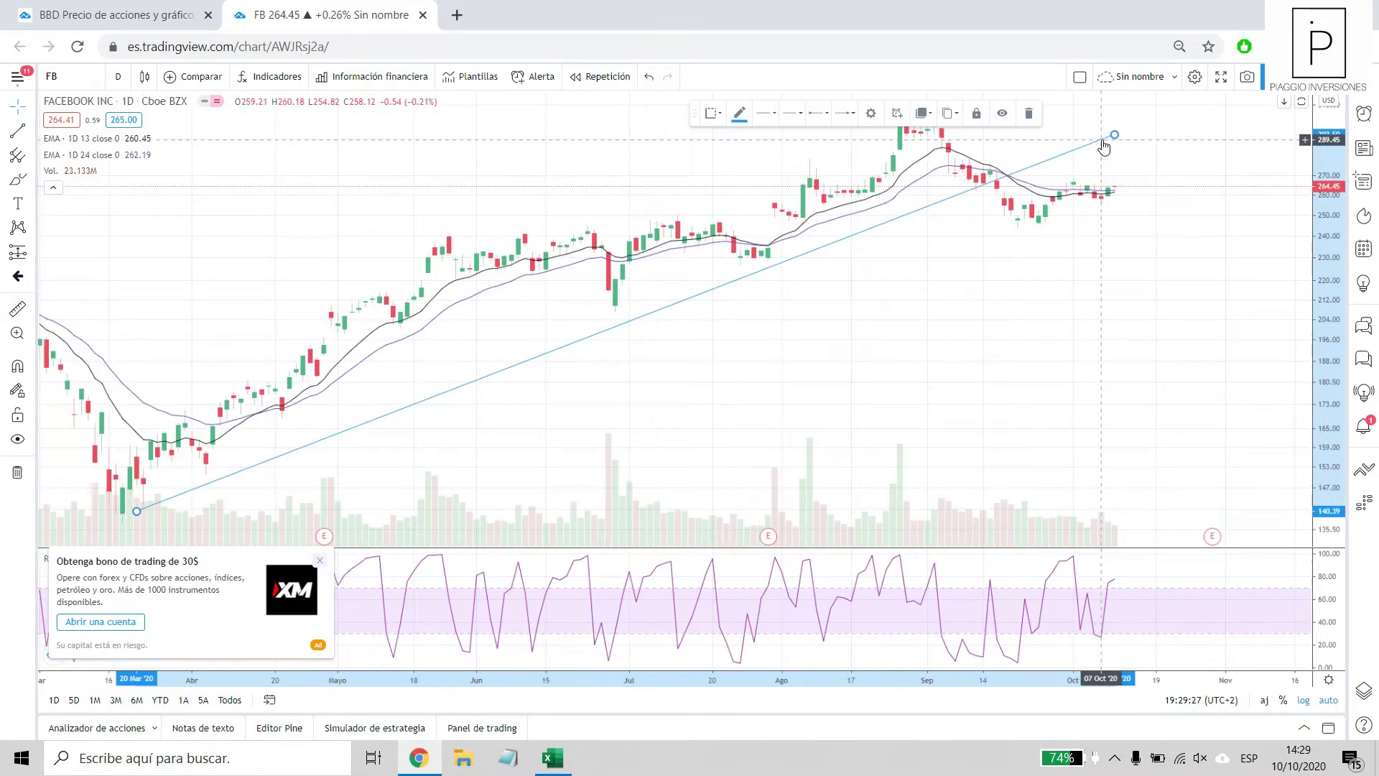
key("Delete")
Examine FB's latest September and October candles against the 13 and 24 EMAs.
scroll(960, 292, "up", 3)
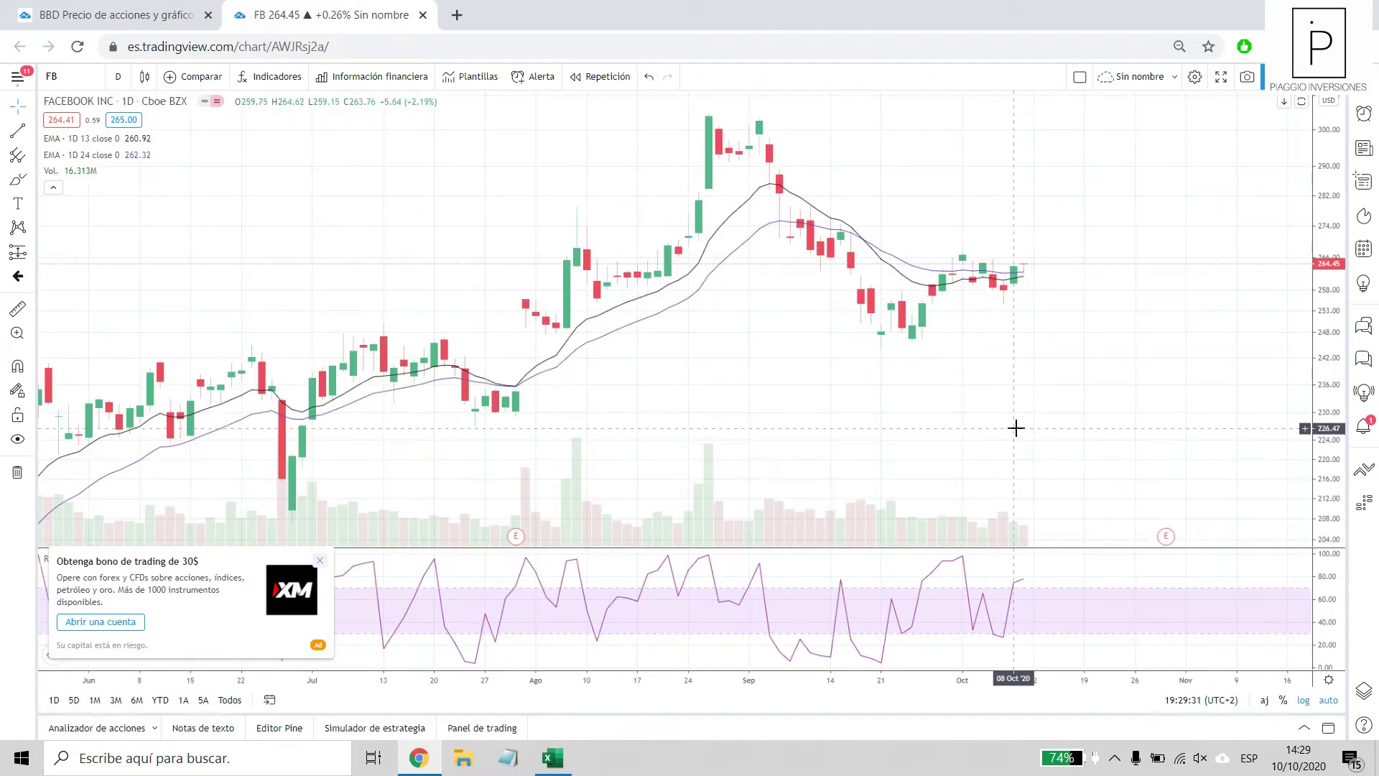
scroll(1015, 428, "up", 3)
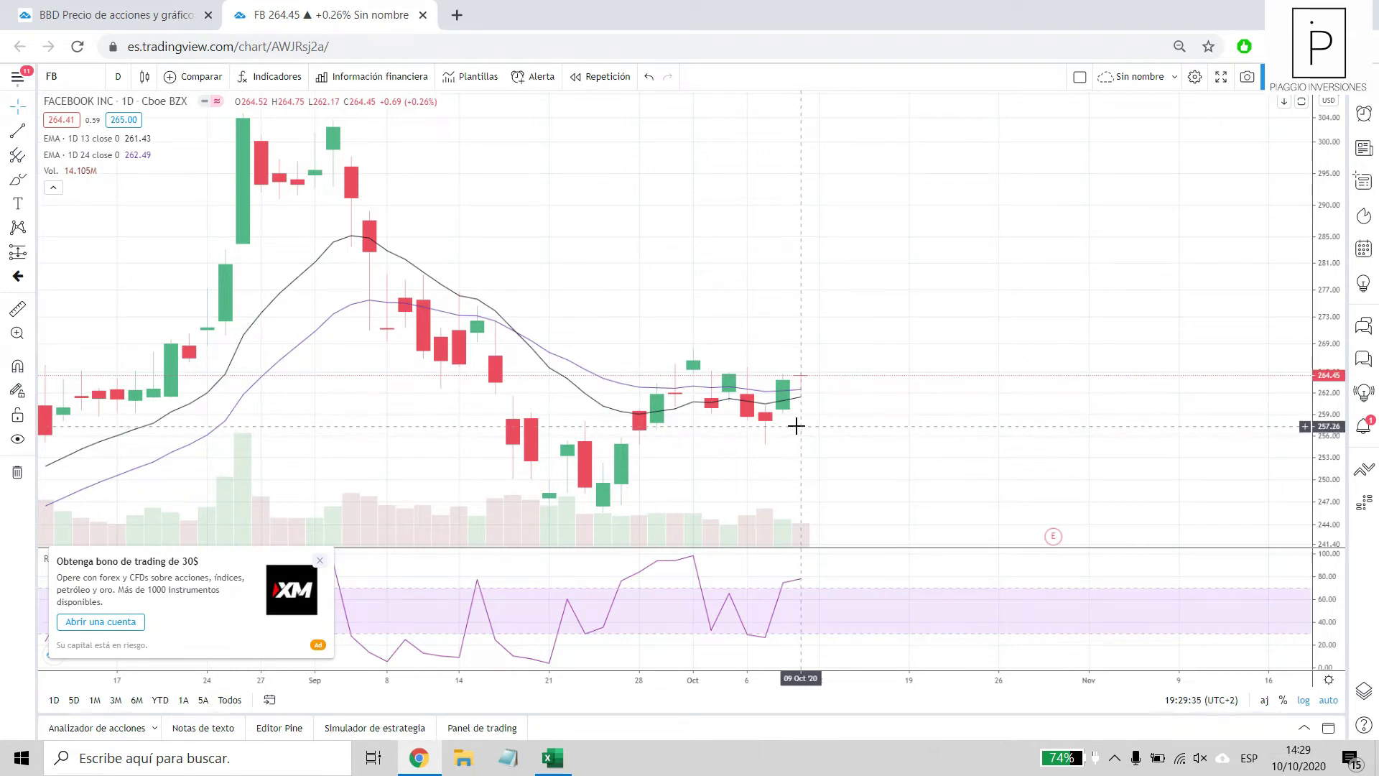
scroll(800, 414, "down", 1)
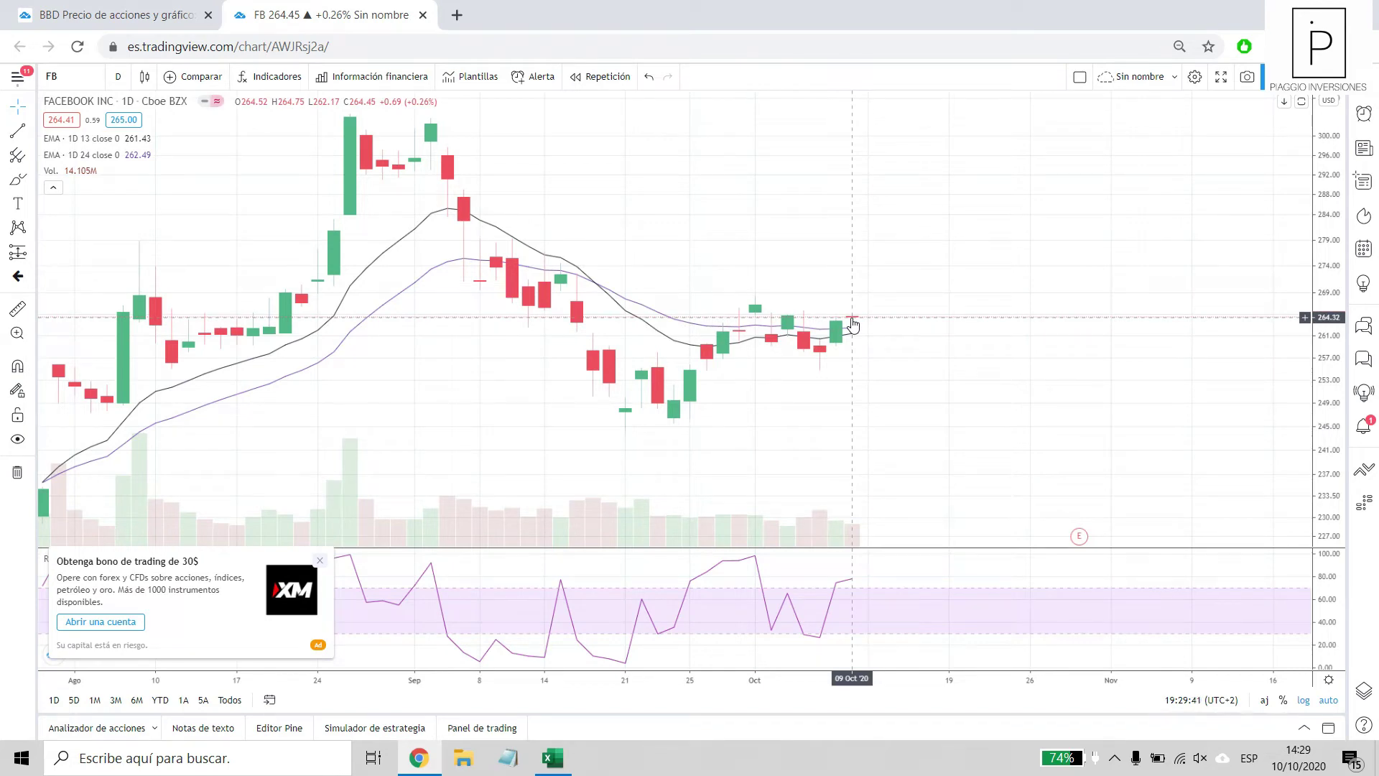
scroll(853, 325, "up", 1)
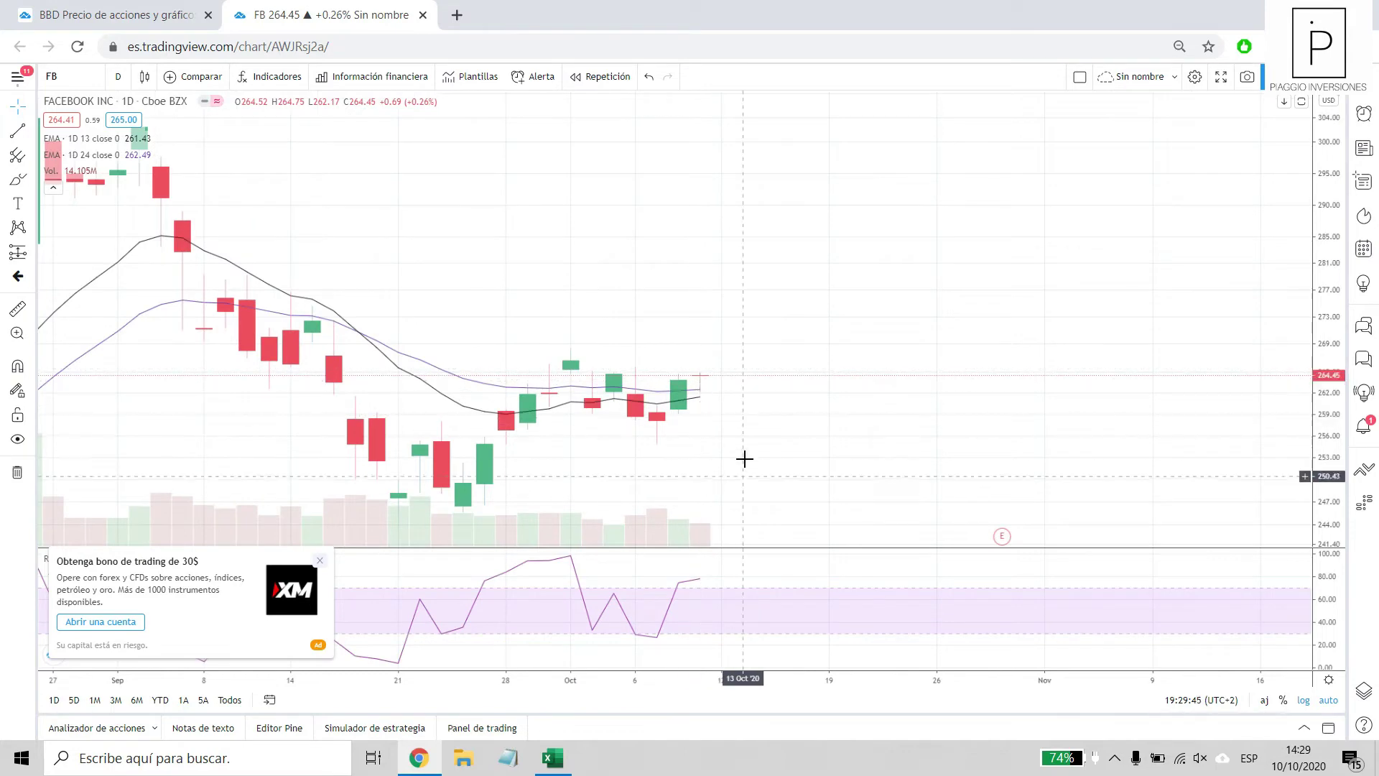
Draw a nearly horizontal resistance line above FB's latest candles from 30 September at about 267.61 to 16 October at about 267.22.
scroll(707, 428, "down", 2)
scroll(751, 422, "down", 1)
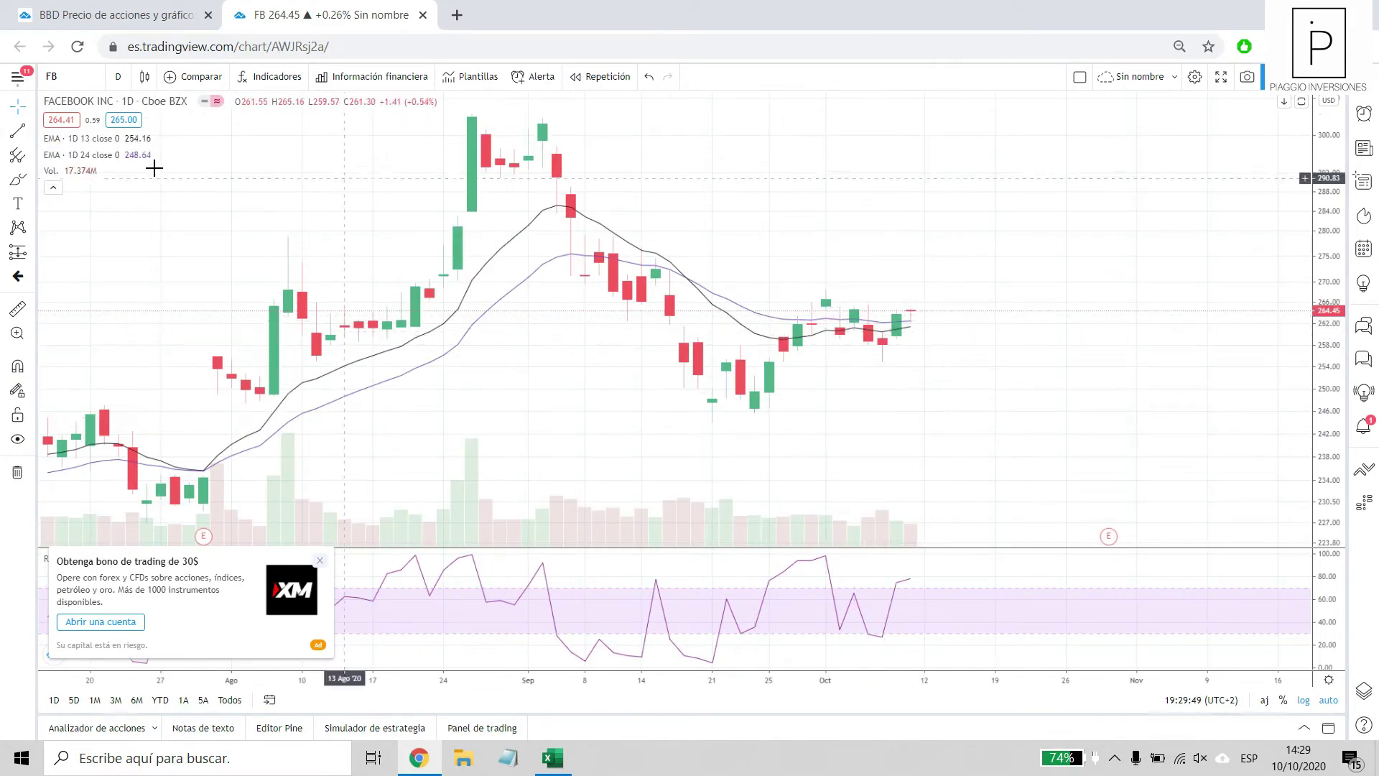
left_click(18, 130)
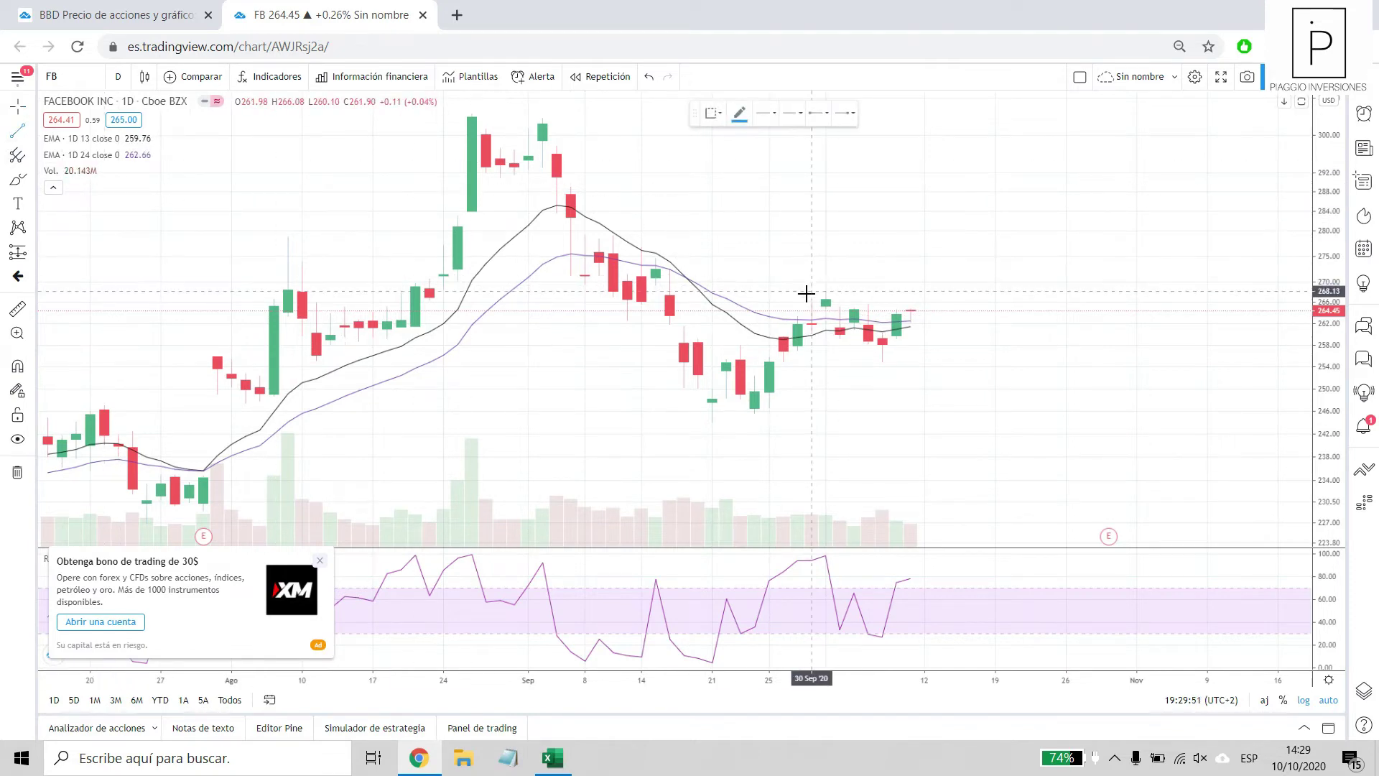
left_click(812, 294)
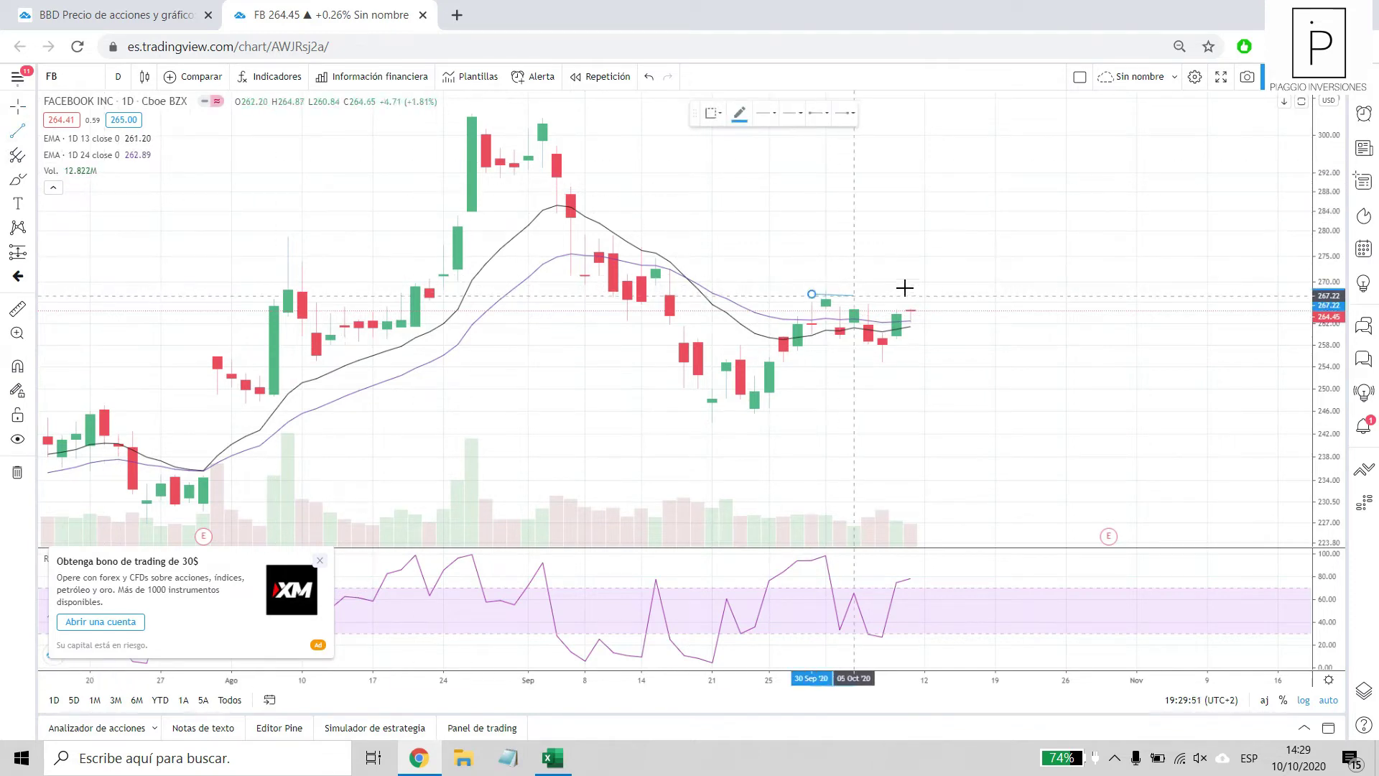
left_click(983, 295)
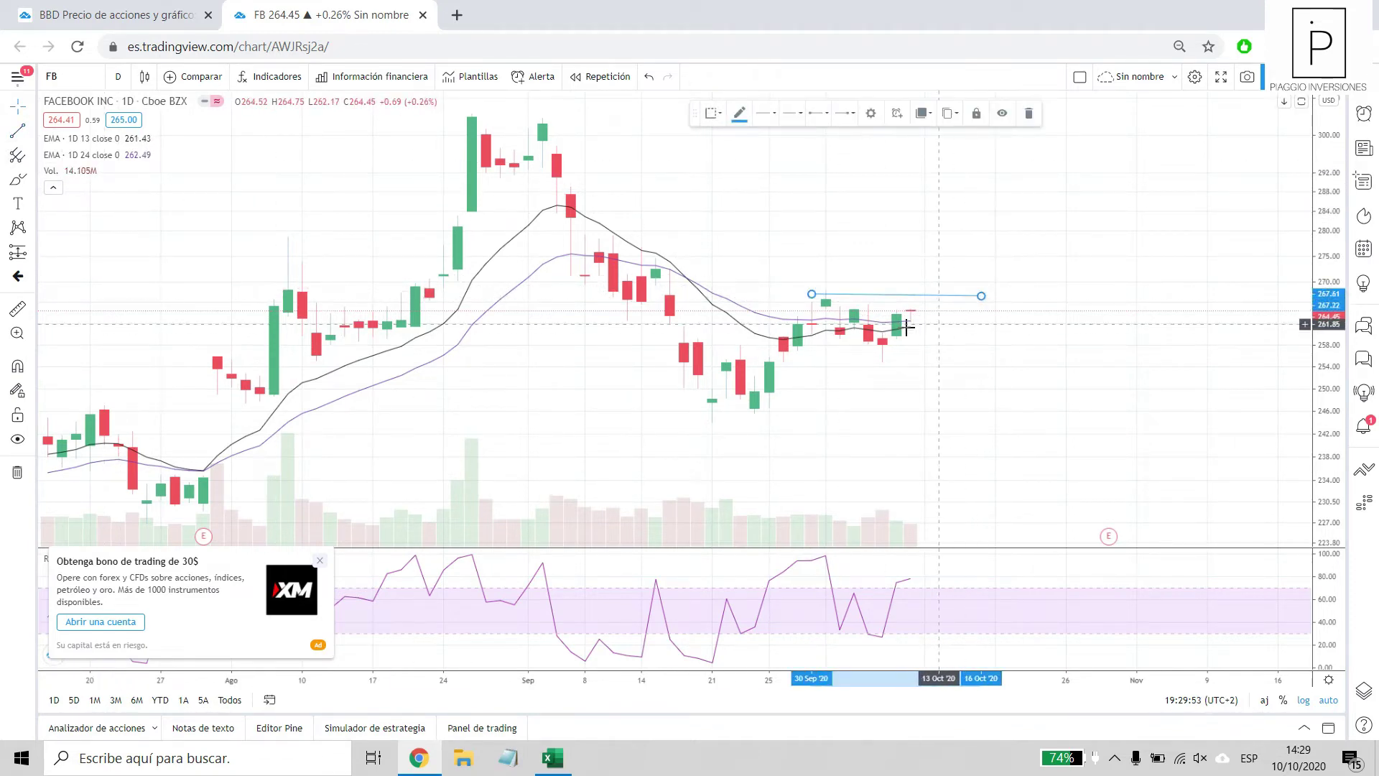
Draw a nearly horizontal support line below FB's latest candles from 29 September at about 256.46 to 22 October at about 256.95.
left_click(27, 133)
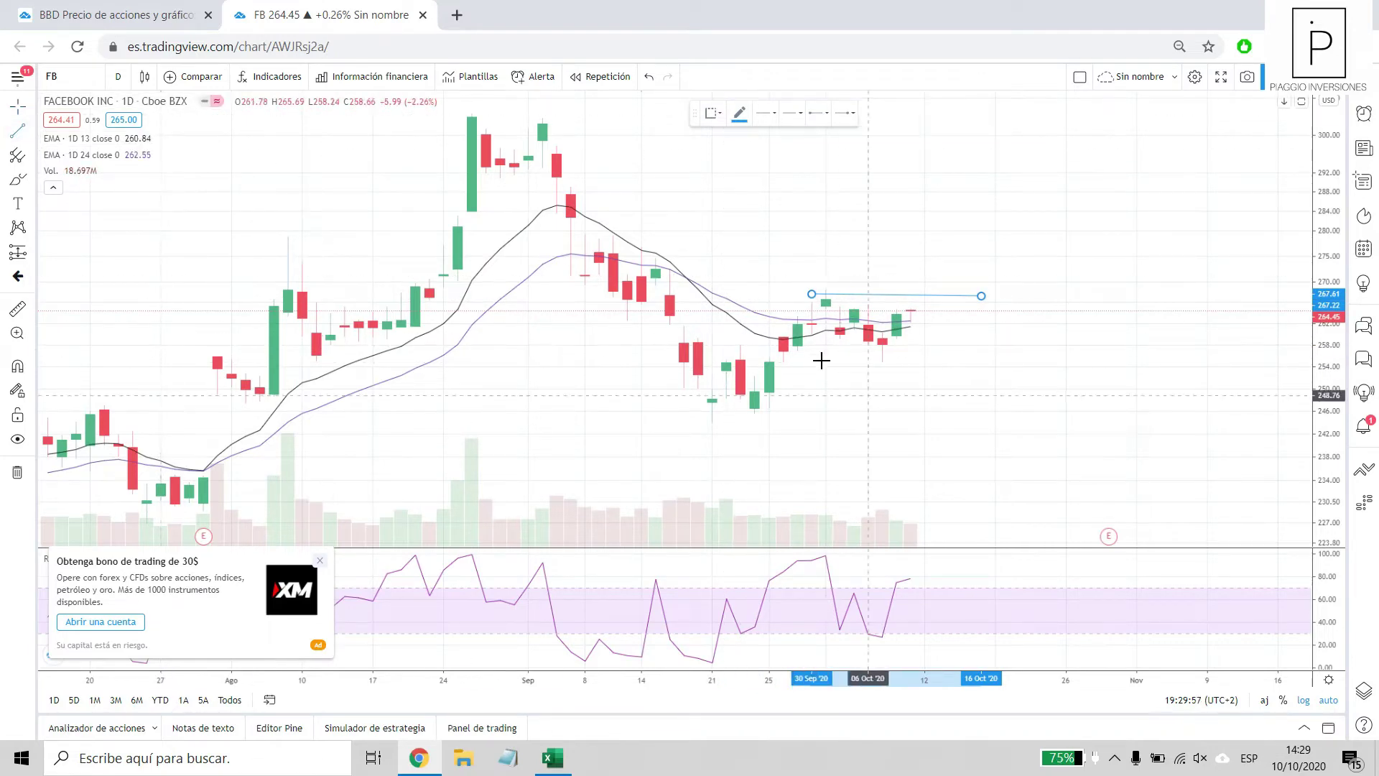
left_click(797, 354)
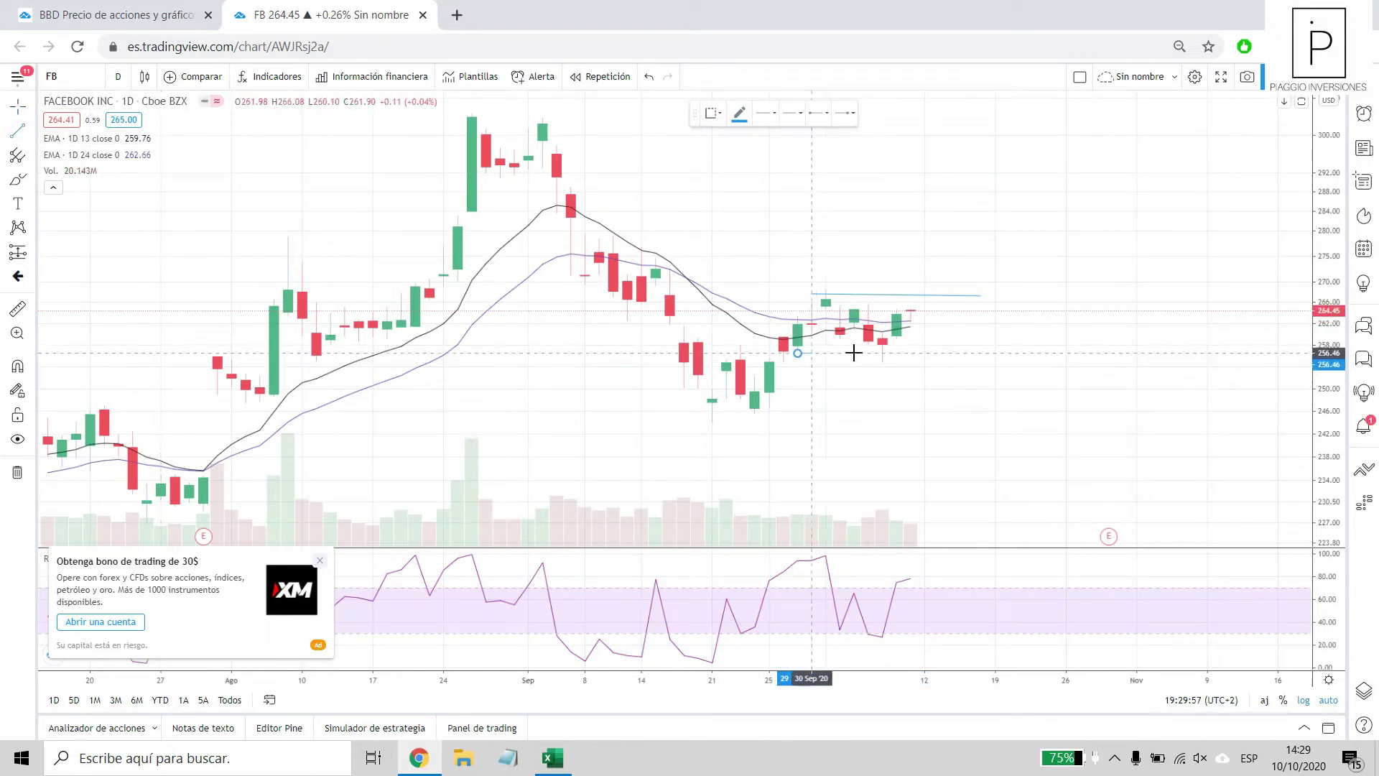
left_click(1041, 349)
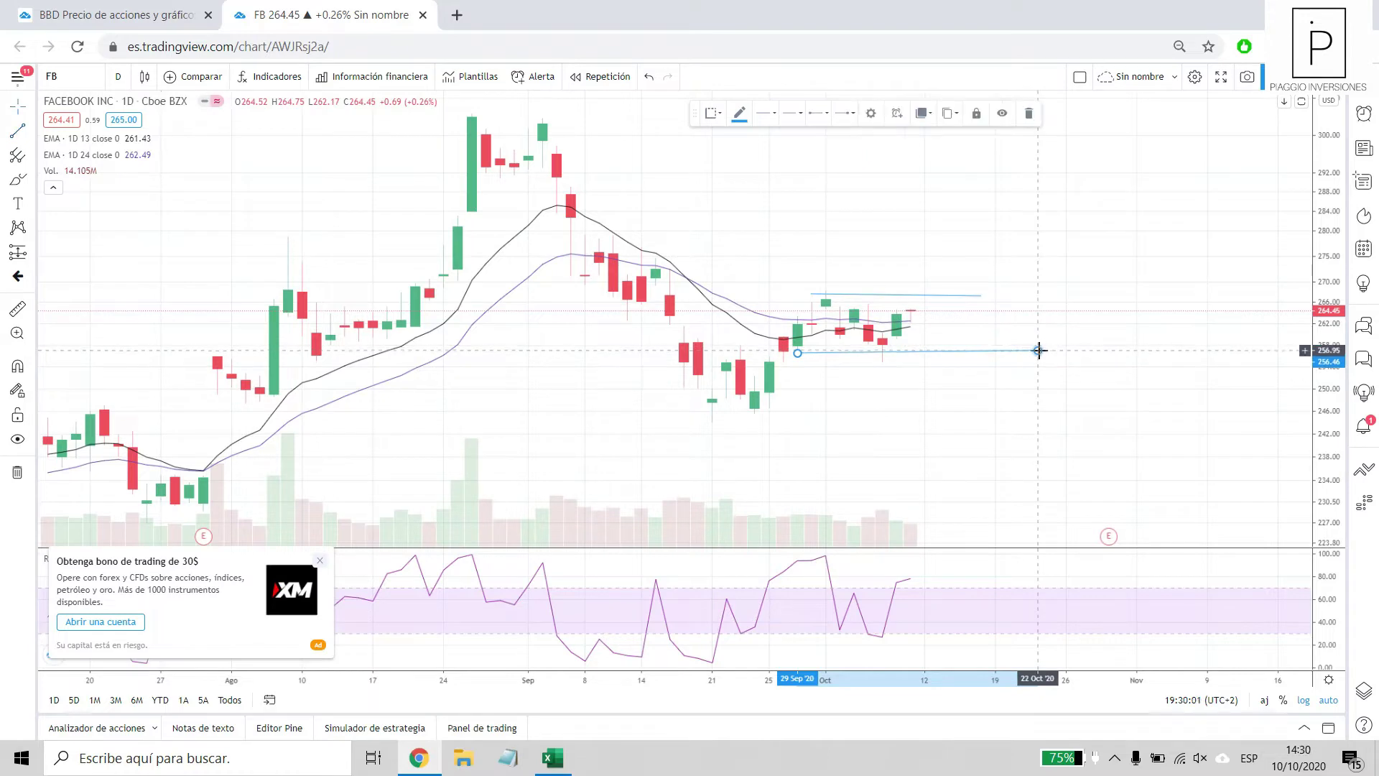
Examine FB's recent candles between the two drawn lines, comparing them with the EMAs and the price history since May 2020.
scroll(883, 355, "up", 2)
scroll(767, 385, "up", 1)
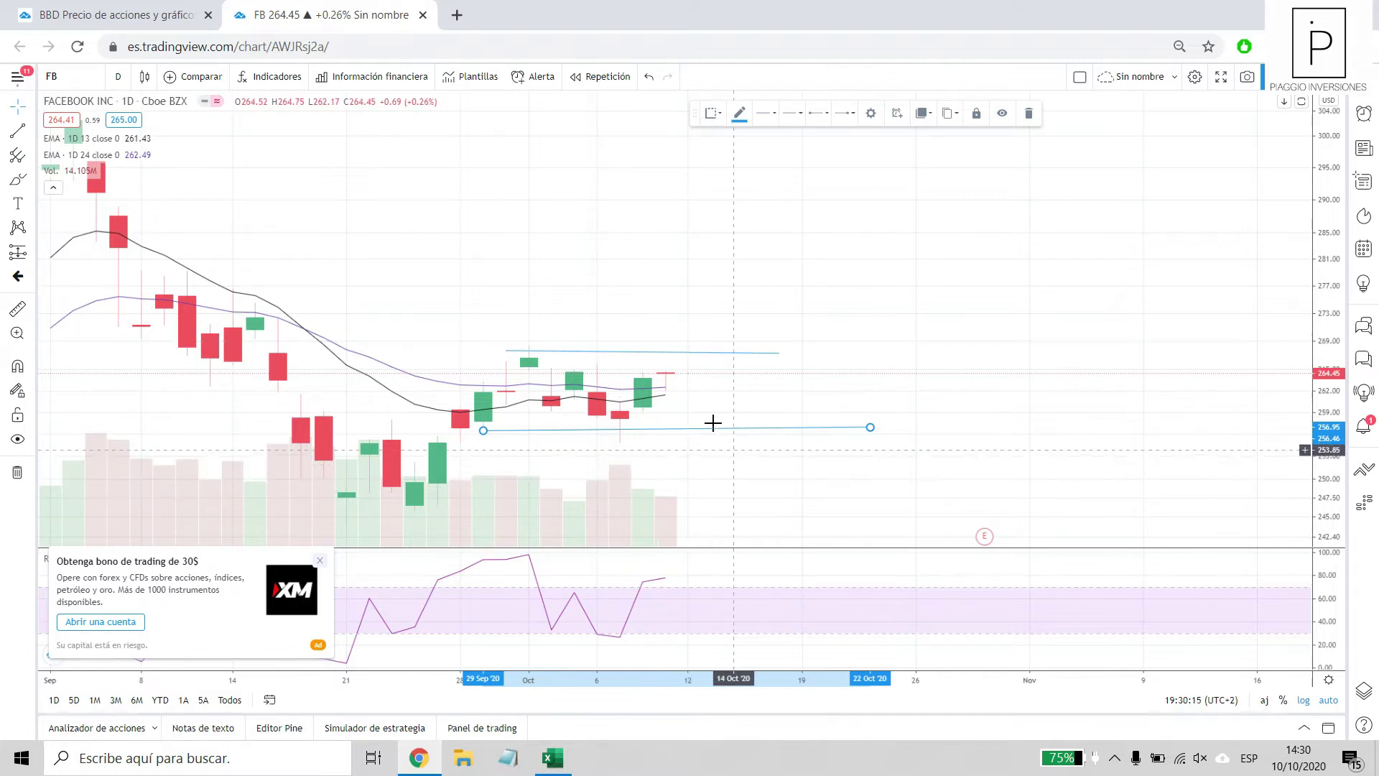
scroll(805, 404, "down", 2)
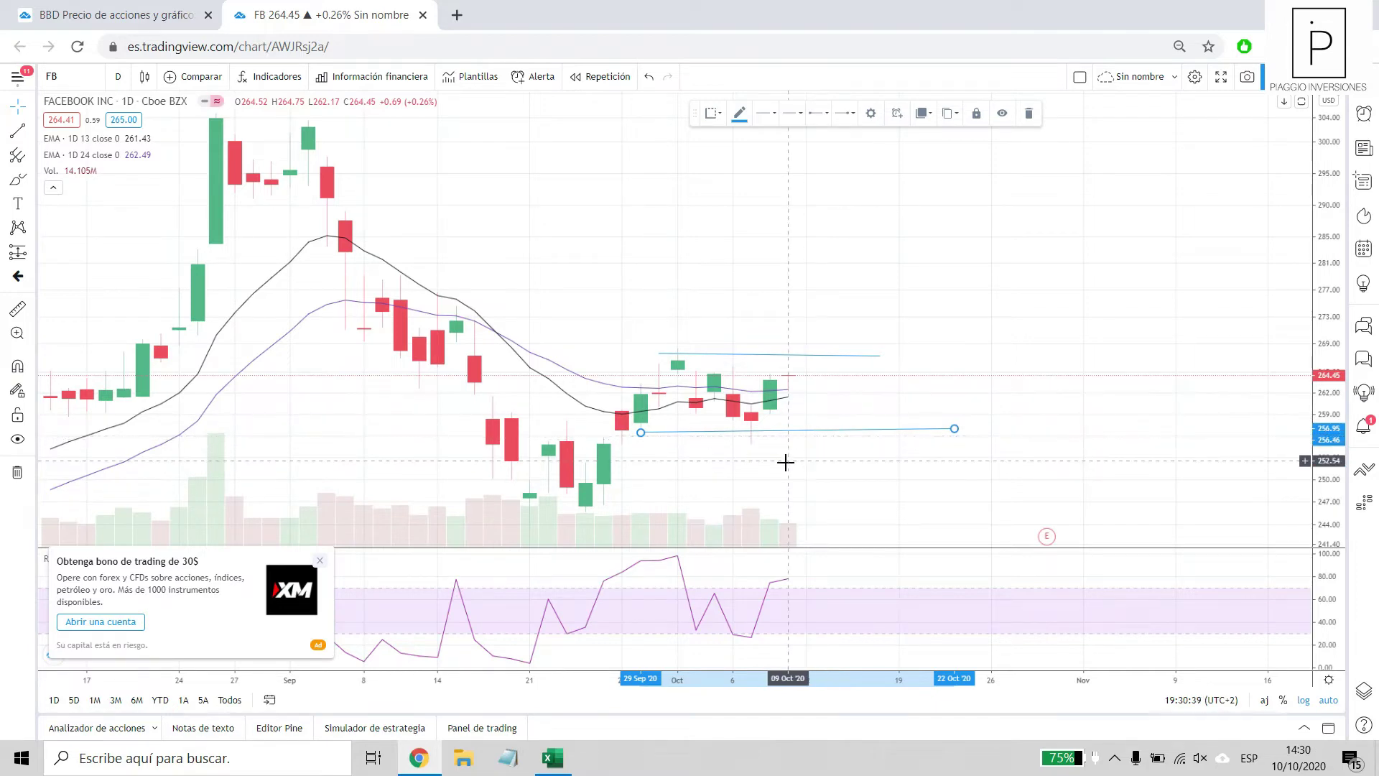
scroll(779, 463, "down", 3)
scroll(1005, 409, "down", 3)
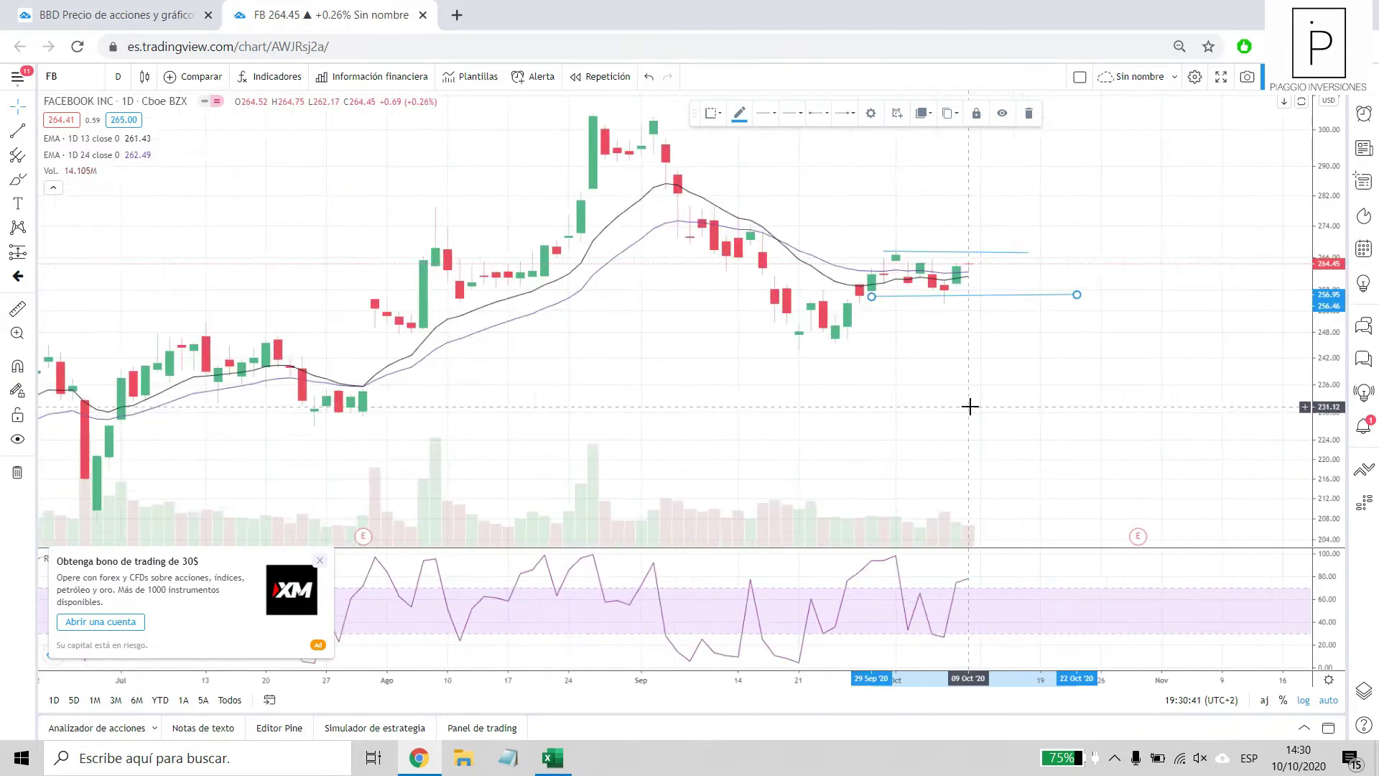
scroll(706, 239, "up", 1)
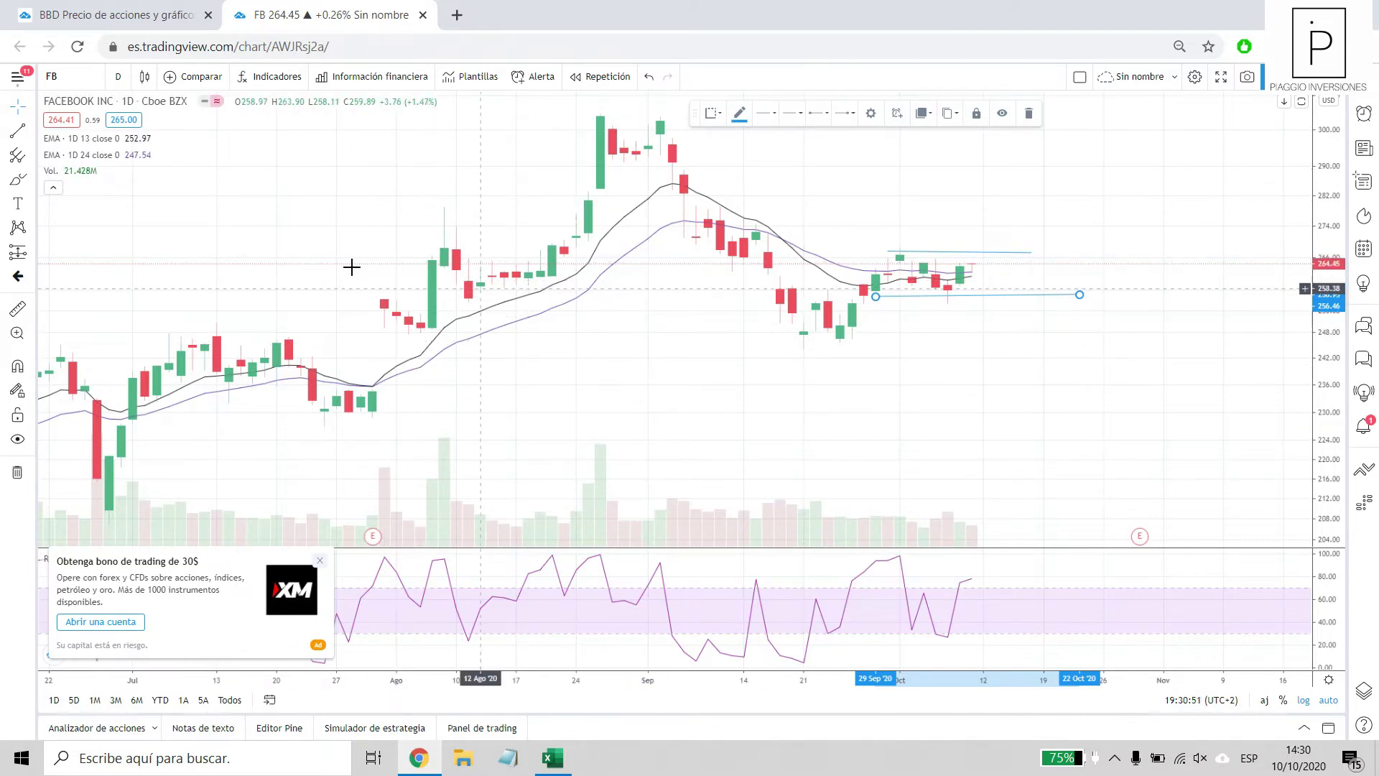
scroll(352, 268, "down", 1)
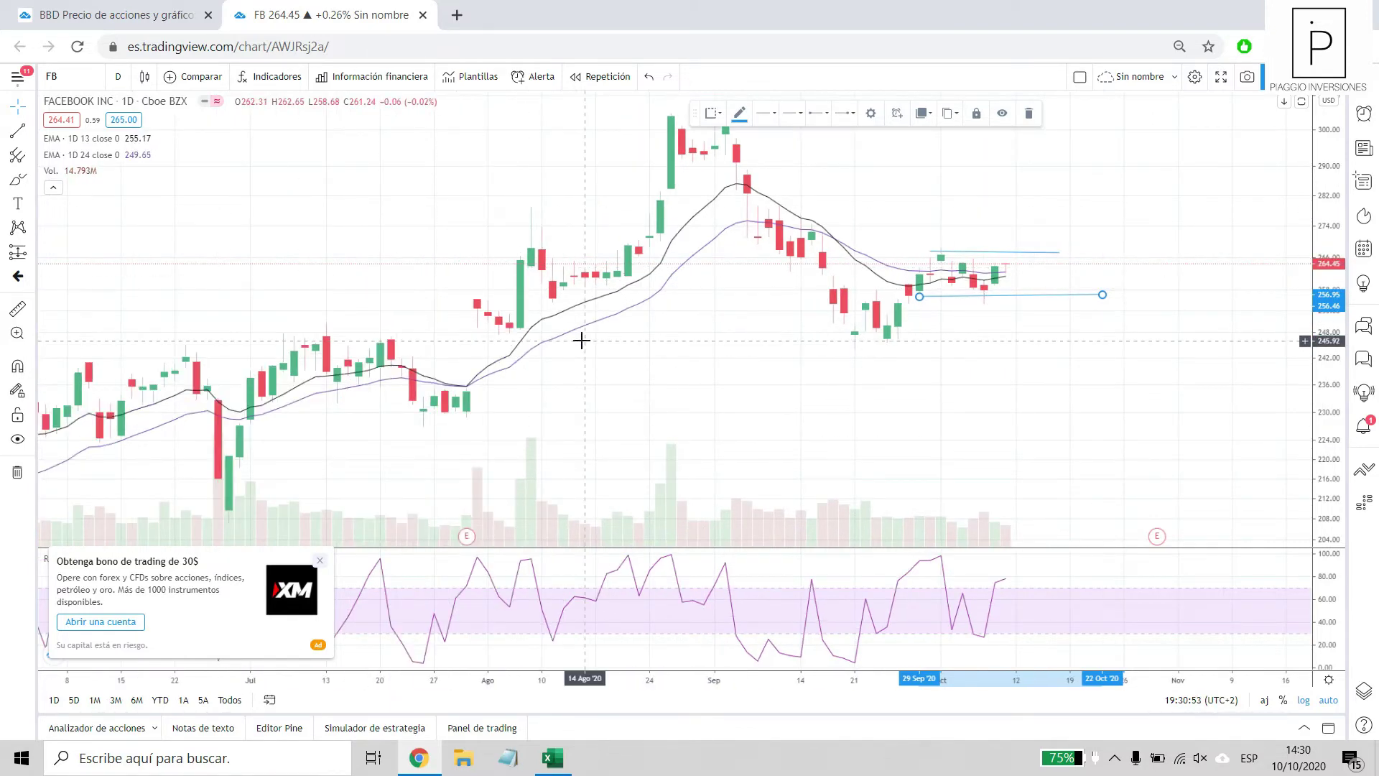
scroll(1035, 325, "down", 1)
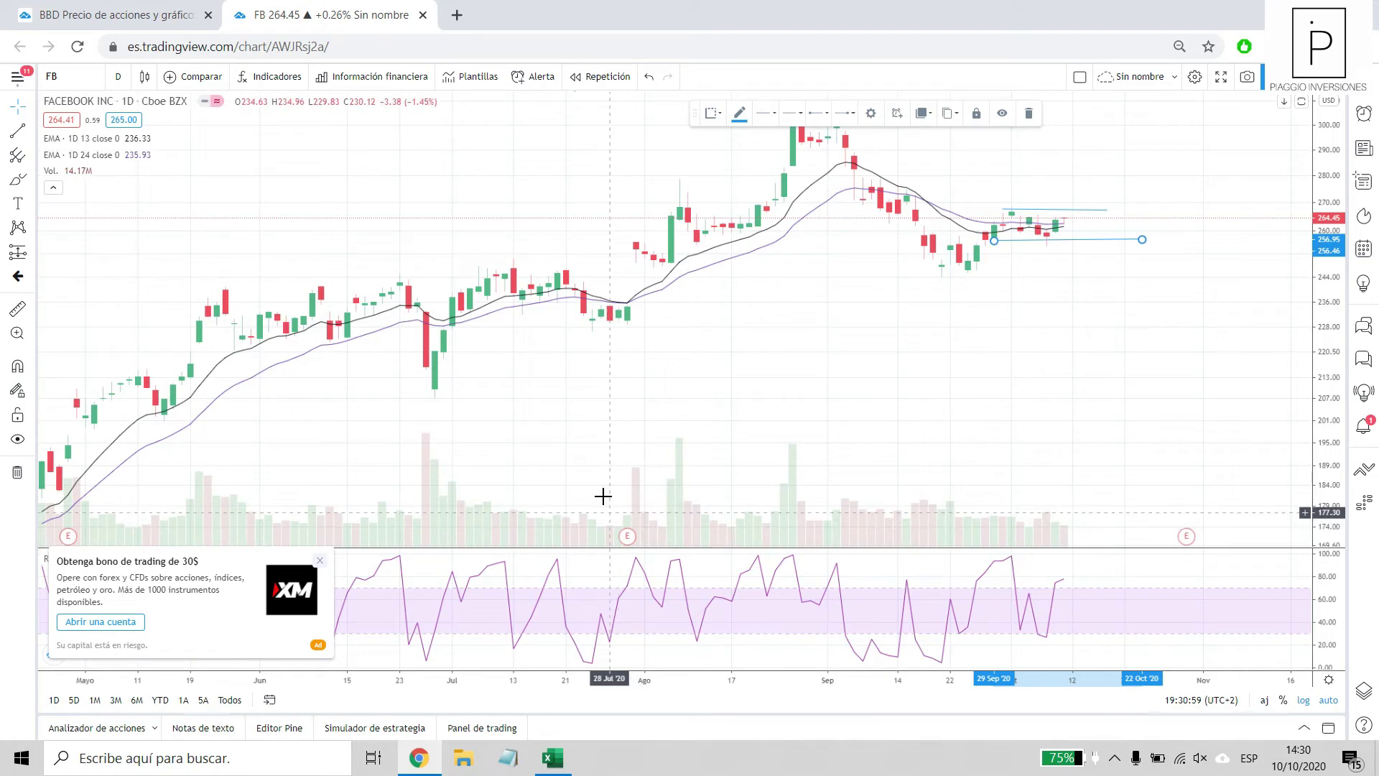
Check the next ticker in the Excel spreadsheet and load the QCOM chart in TradingView.
key("alt+Tab")
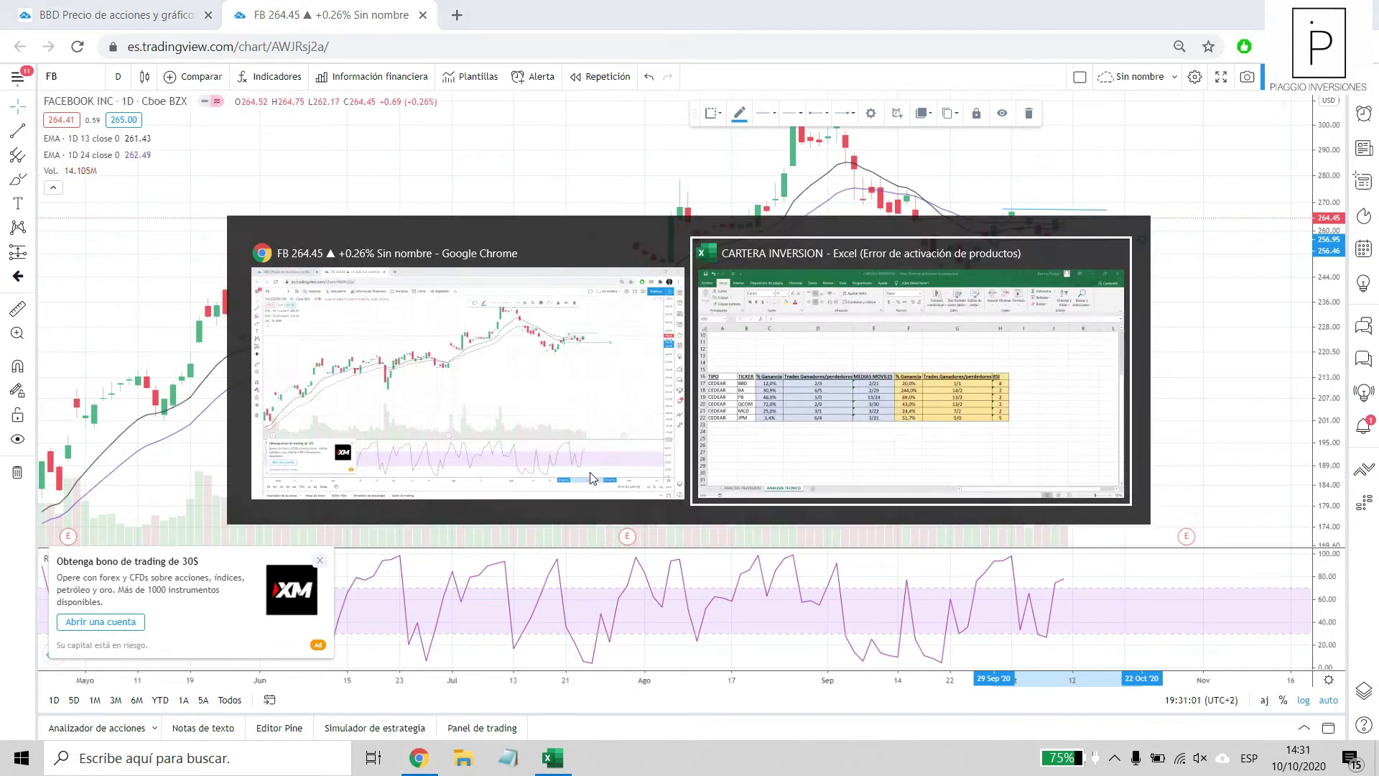
key("alt+Tab")
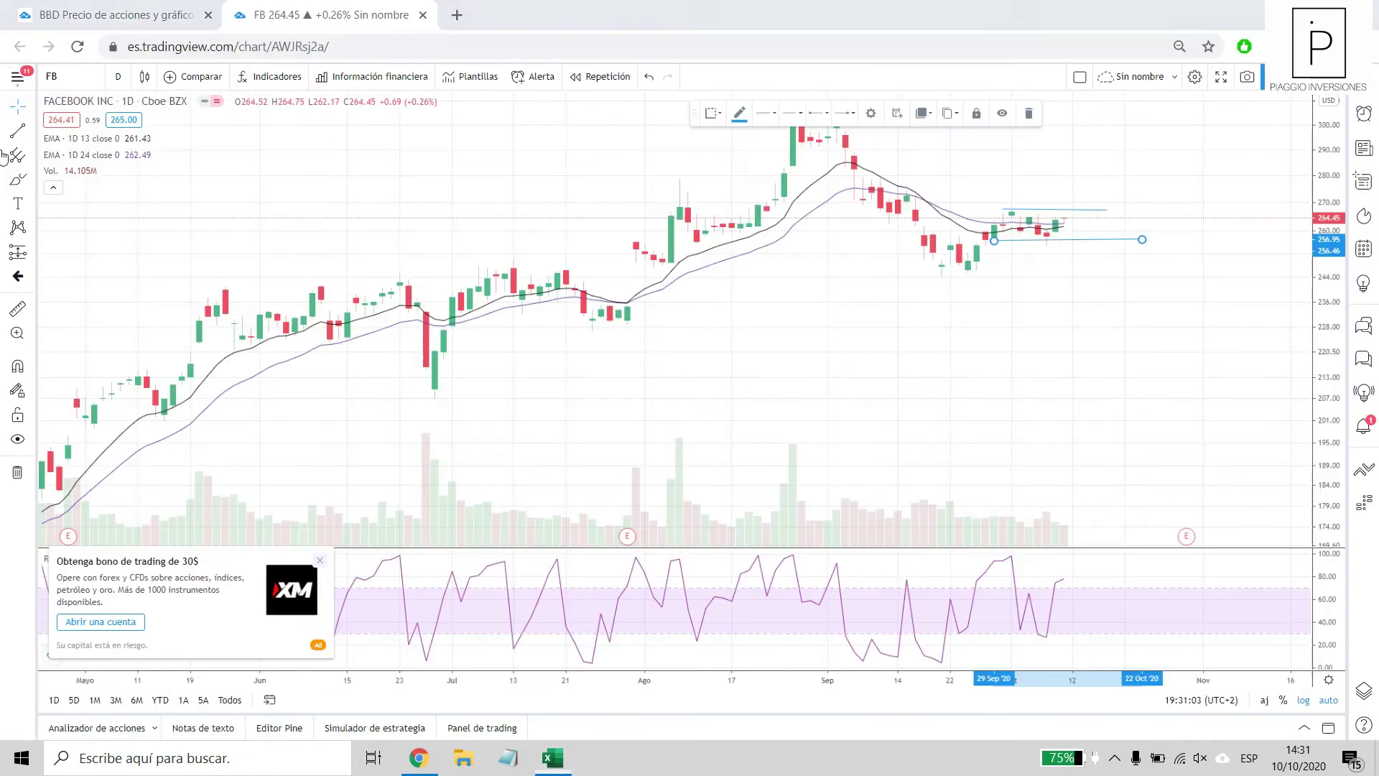
left_click(72, 75)
key("BackSpace")
key("BackSpace")
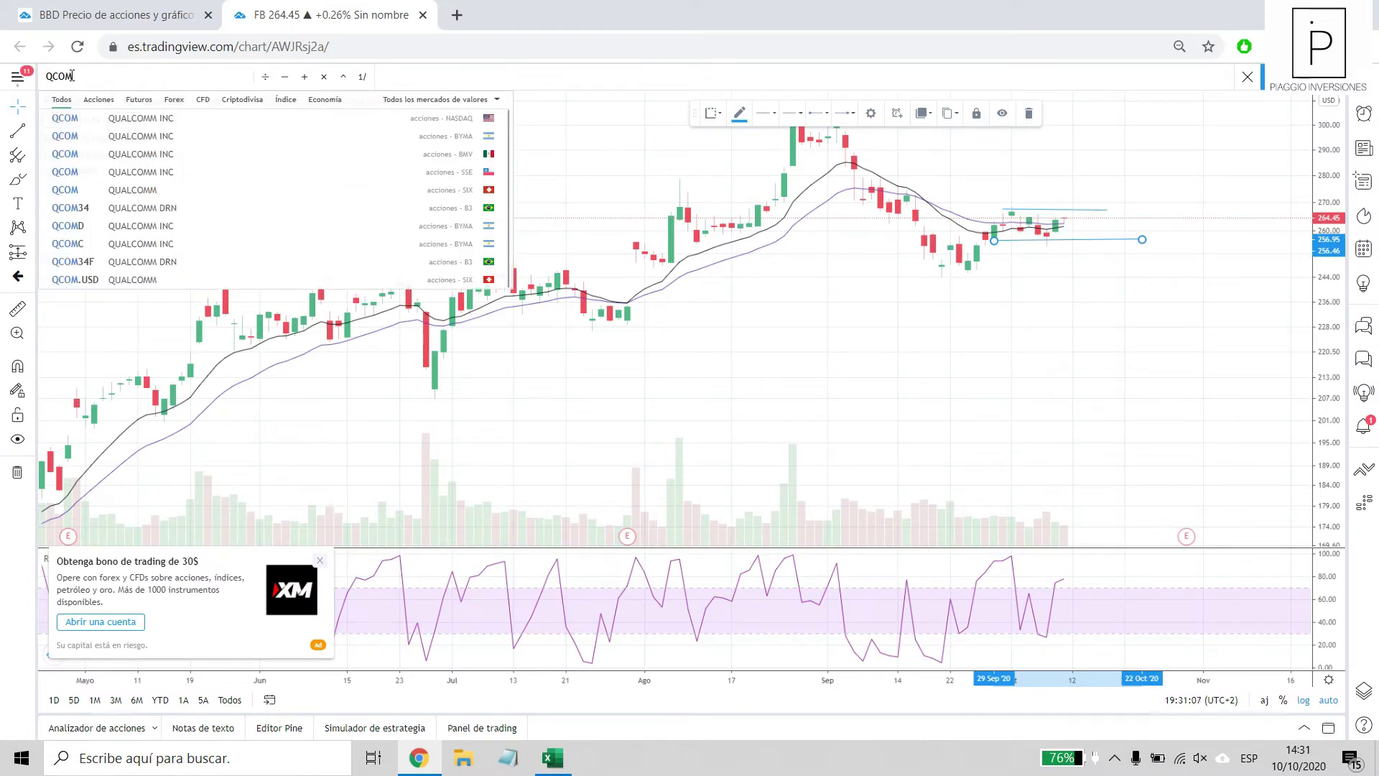
key("Return")
Switch to Excel and review QCOM's gain, winning/losing trades and parameters for both the moving averages and the RSI.
key("alt+Tab")
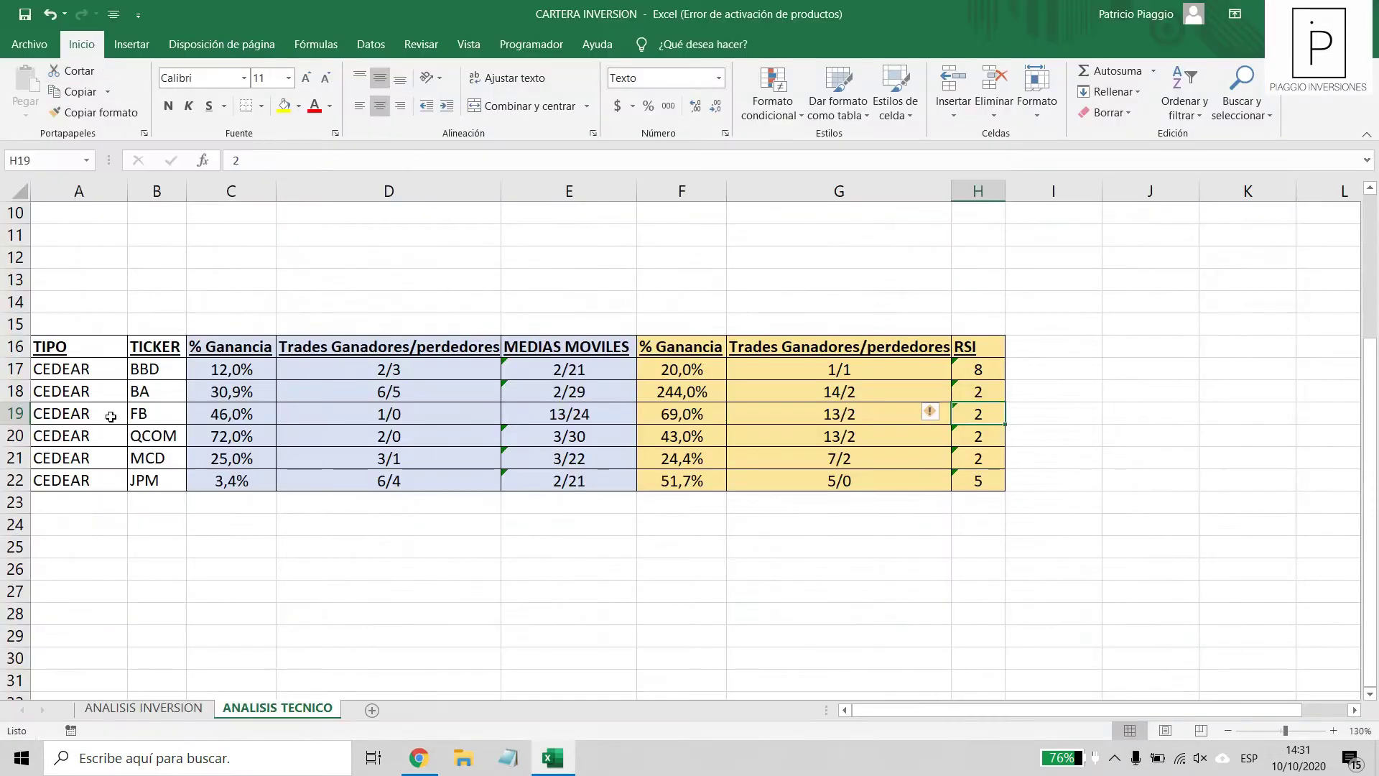
left_click(227, 436)
left_click_drag(274, 438, 339, 430)
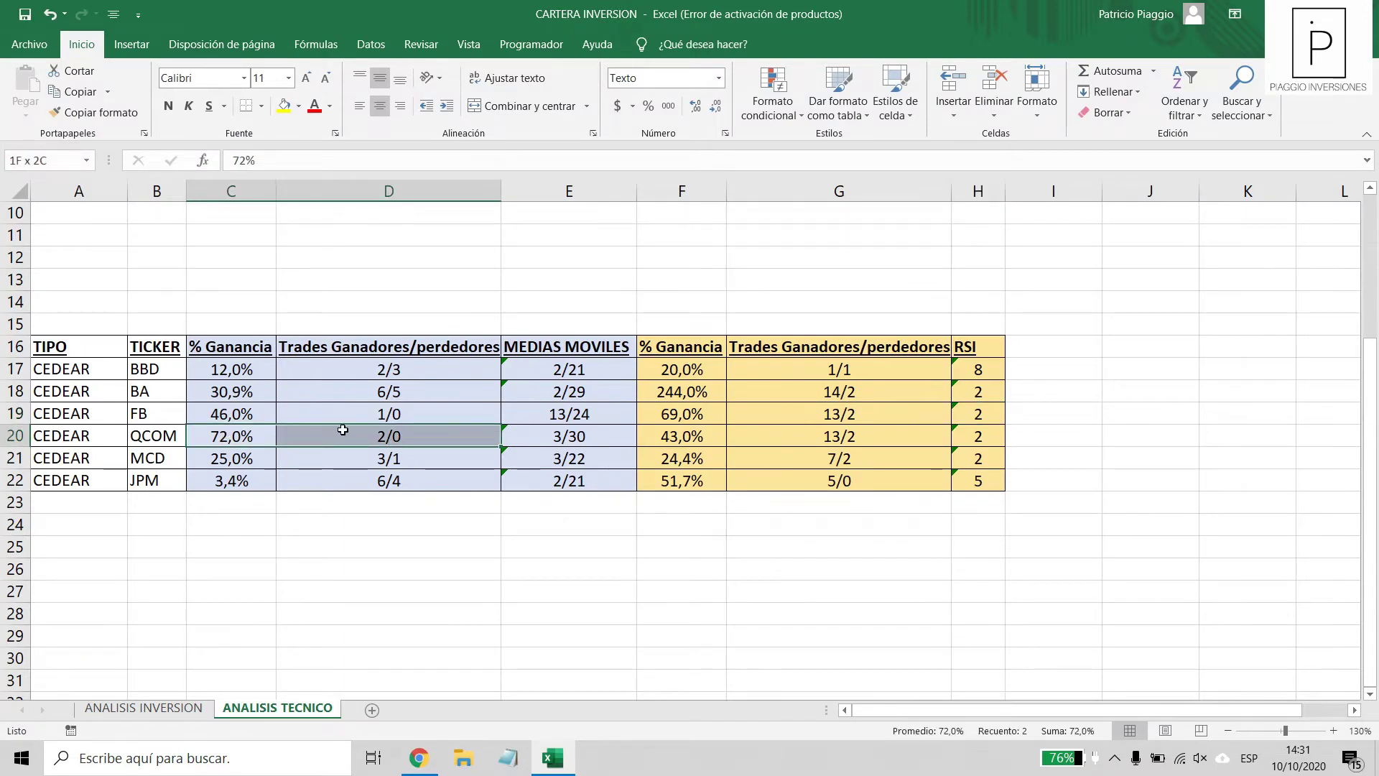
left_click_drag(508, 441, 543, 440)
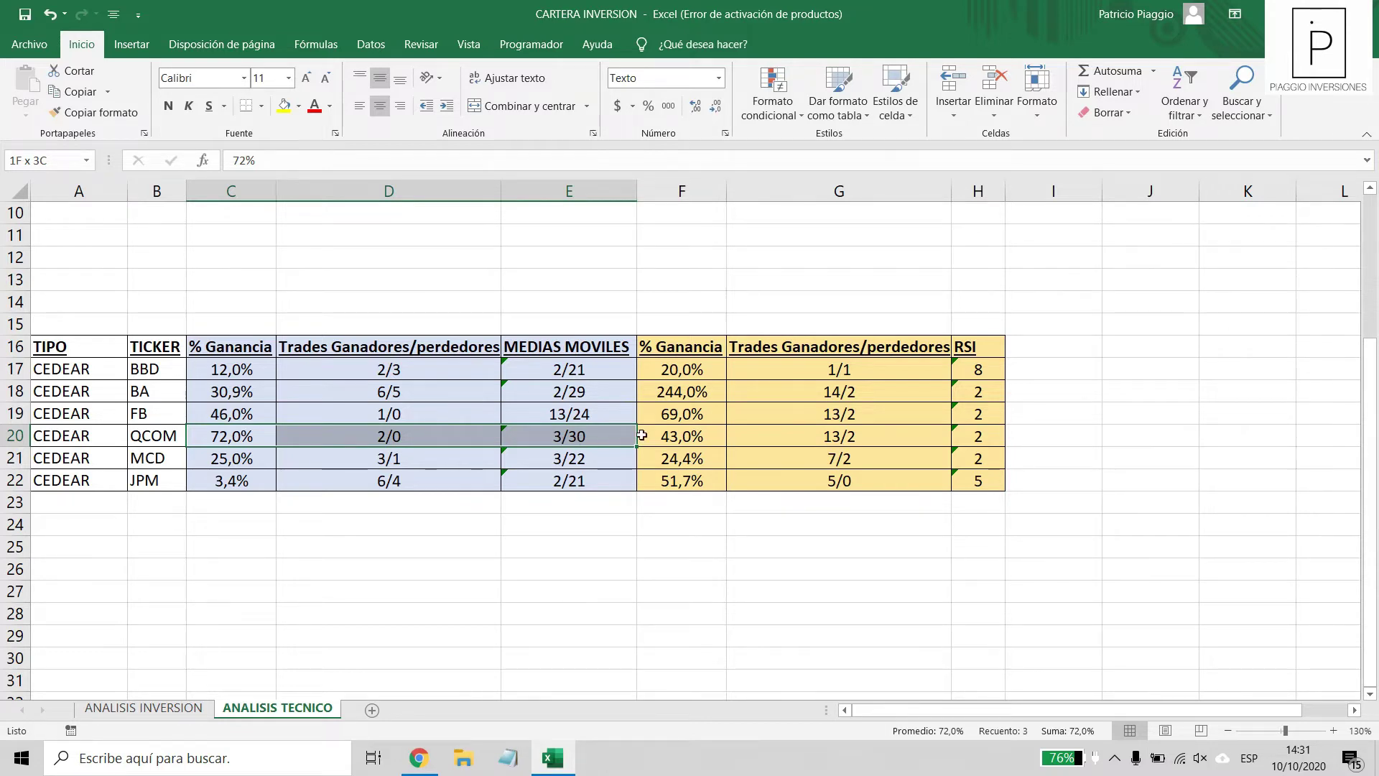
left_click_drag(641, 436, 936, 434)
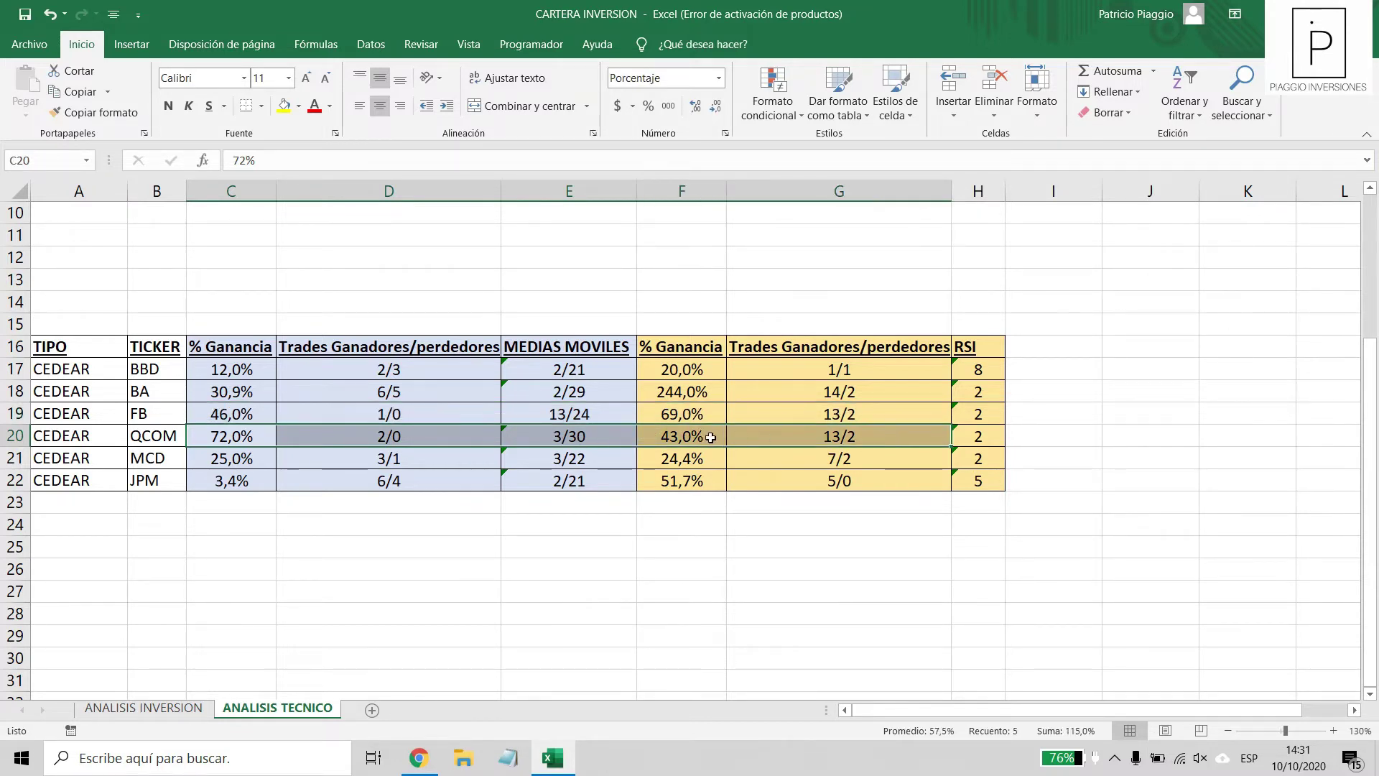
left_click_drag(710, 438, 995, 435)
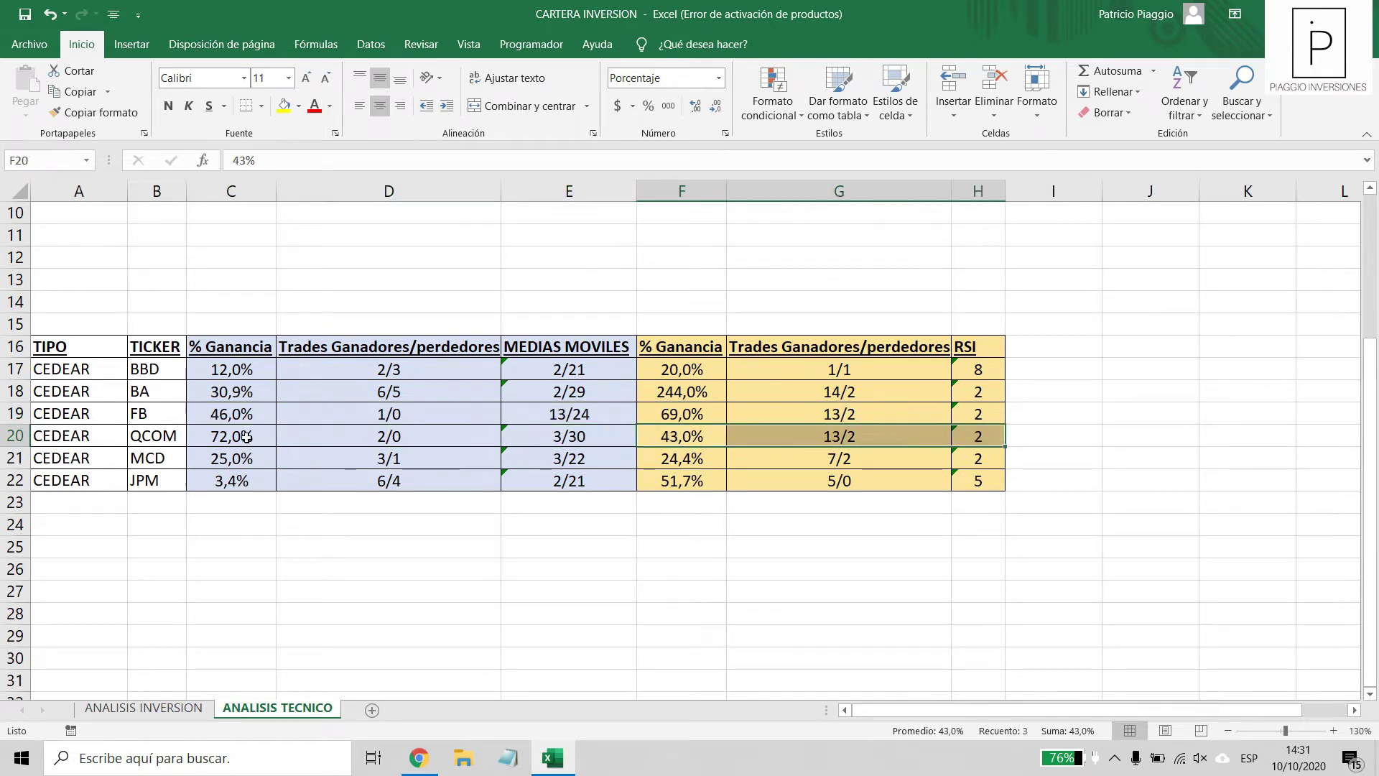
left_click_drag(246, 437, 595, 440)
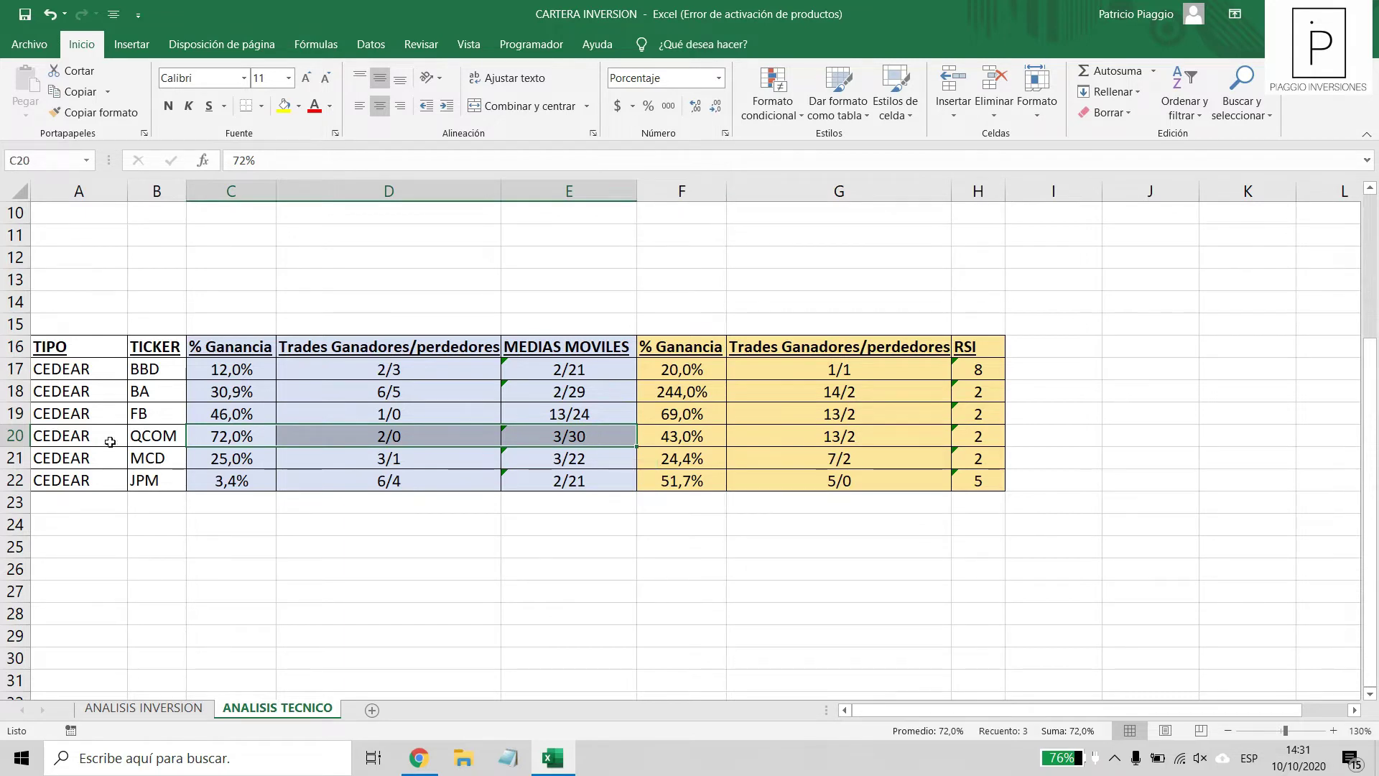
left_click_drag(669, 440, 980, 436)
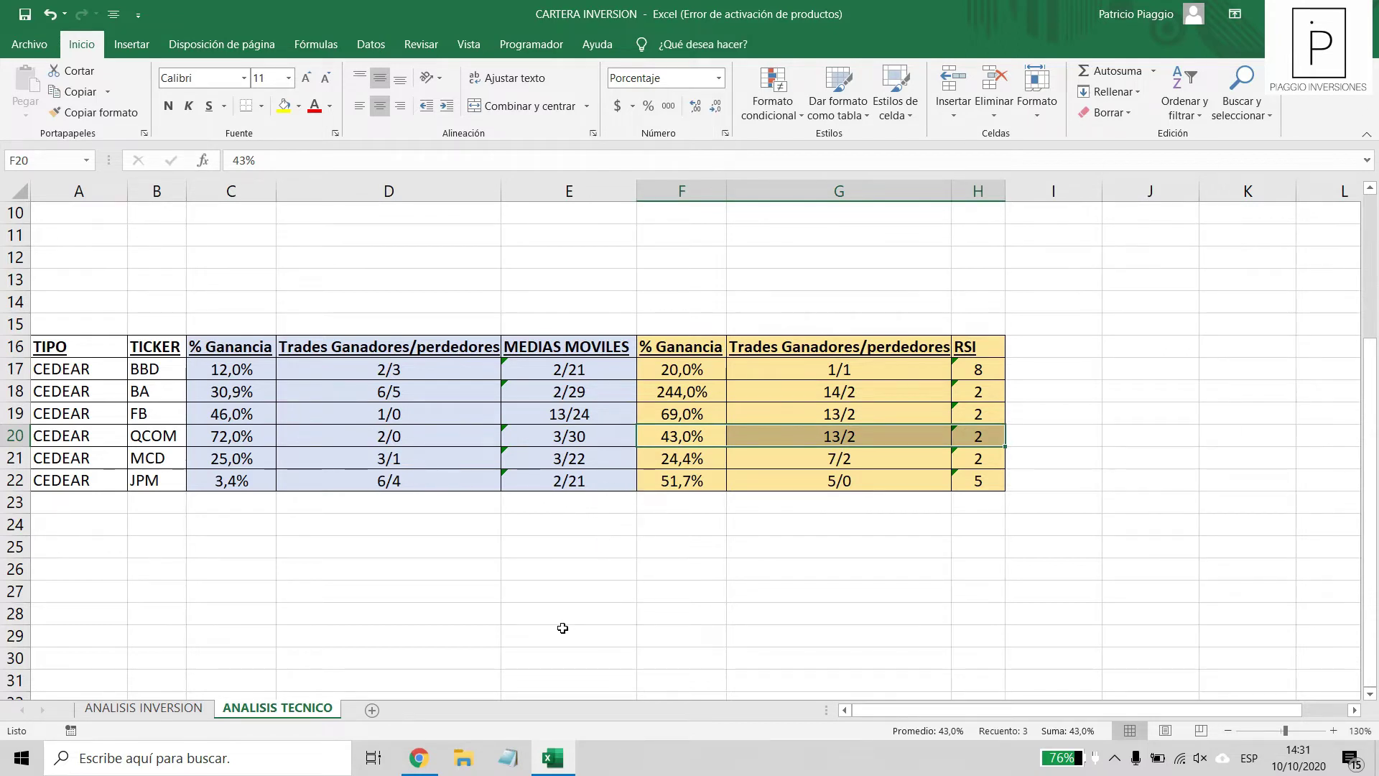
Switch to TradingView and set the two EMA lengths on the QCOM chart to 3 and 30.
left_click(418, 758)
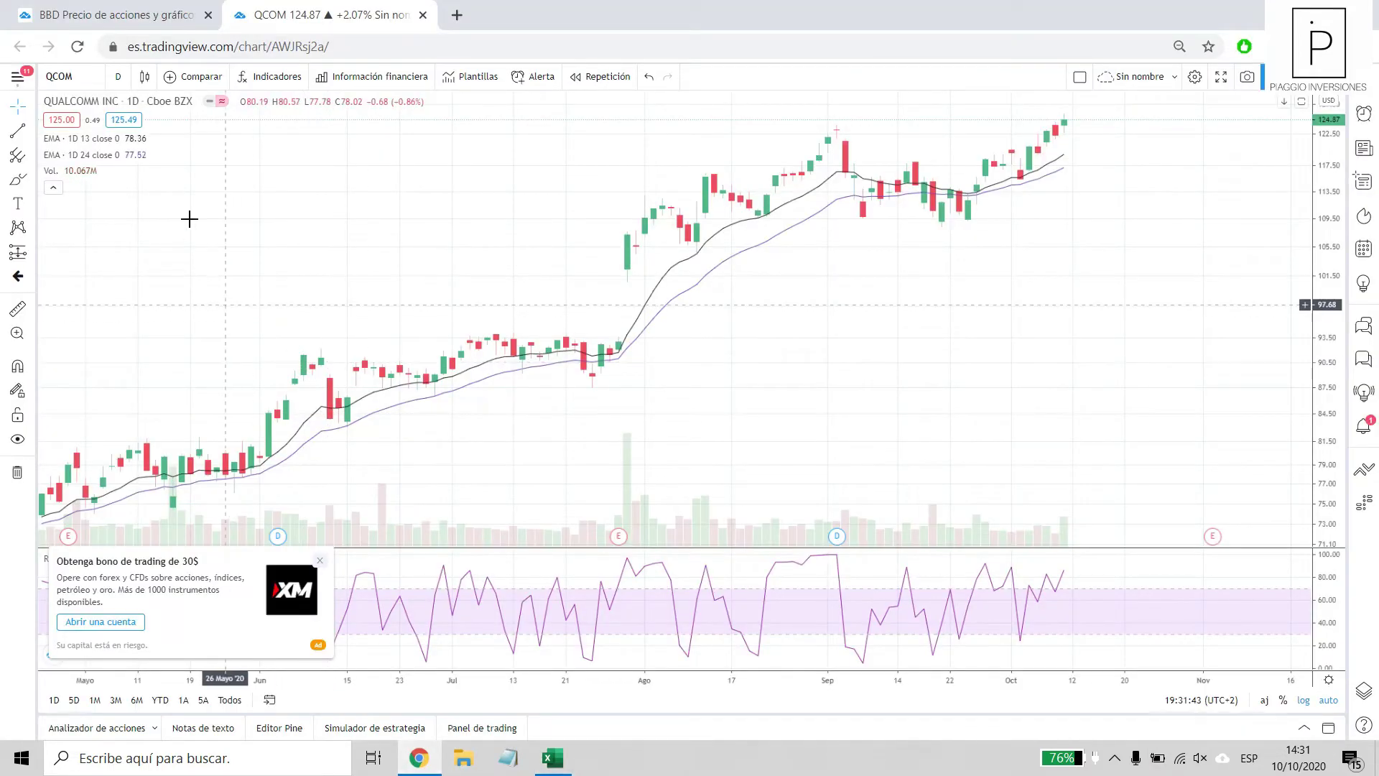
left_click(150, 140)
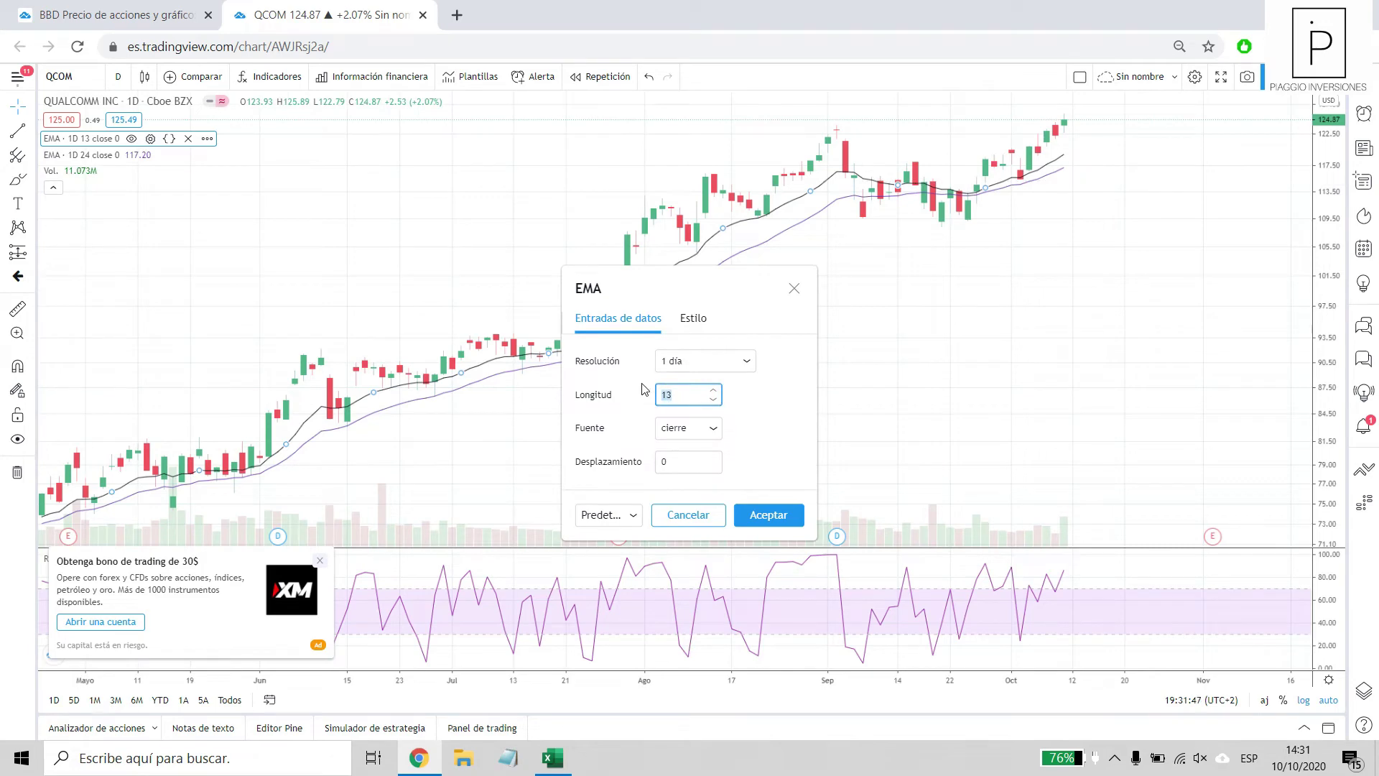
left_click(763, 515)
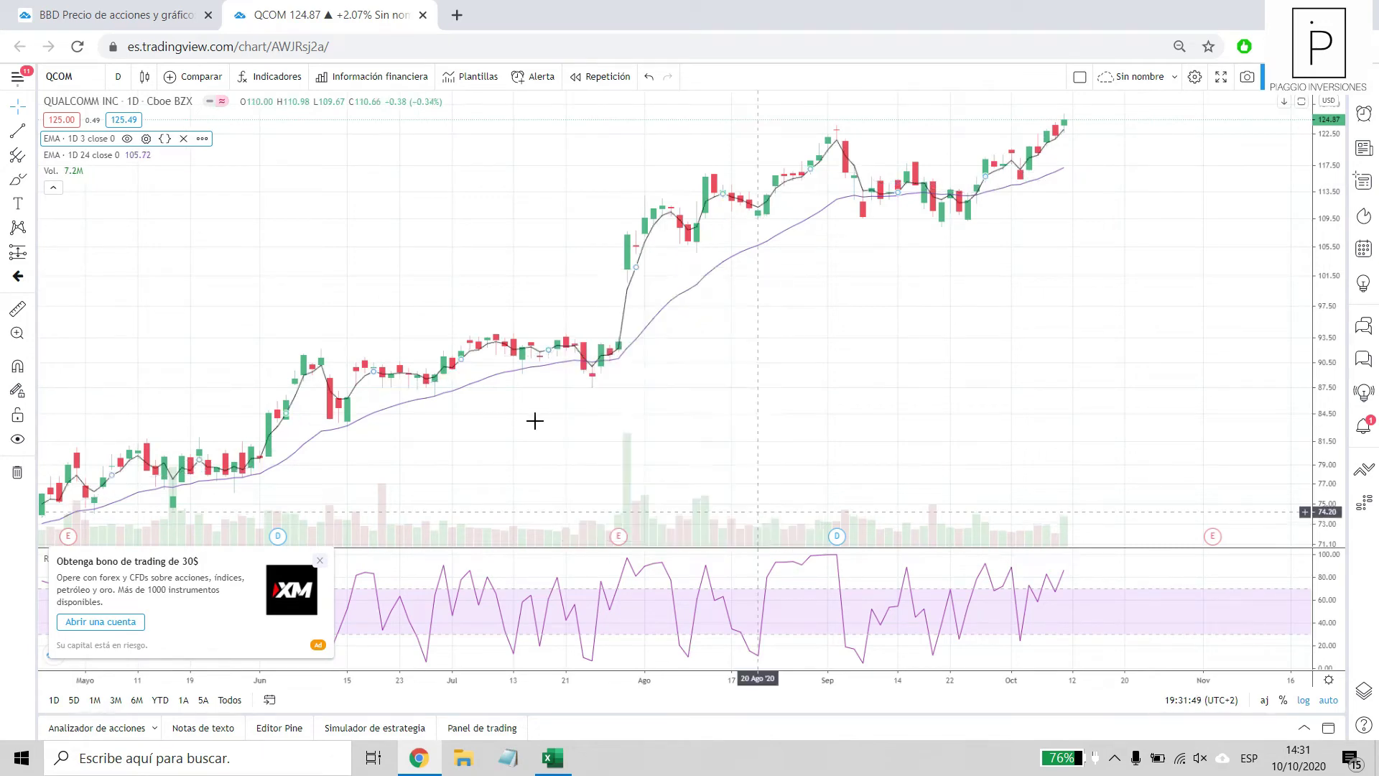
left_click(150, 155)
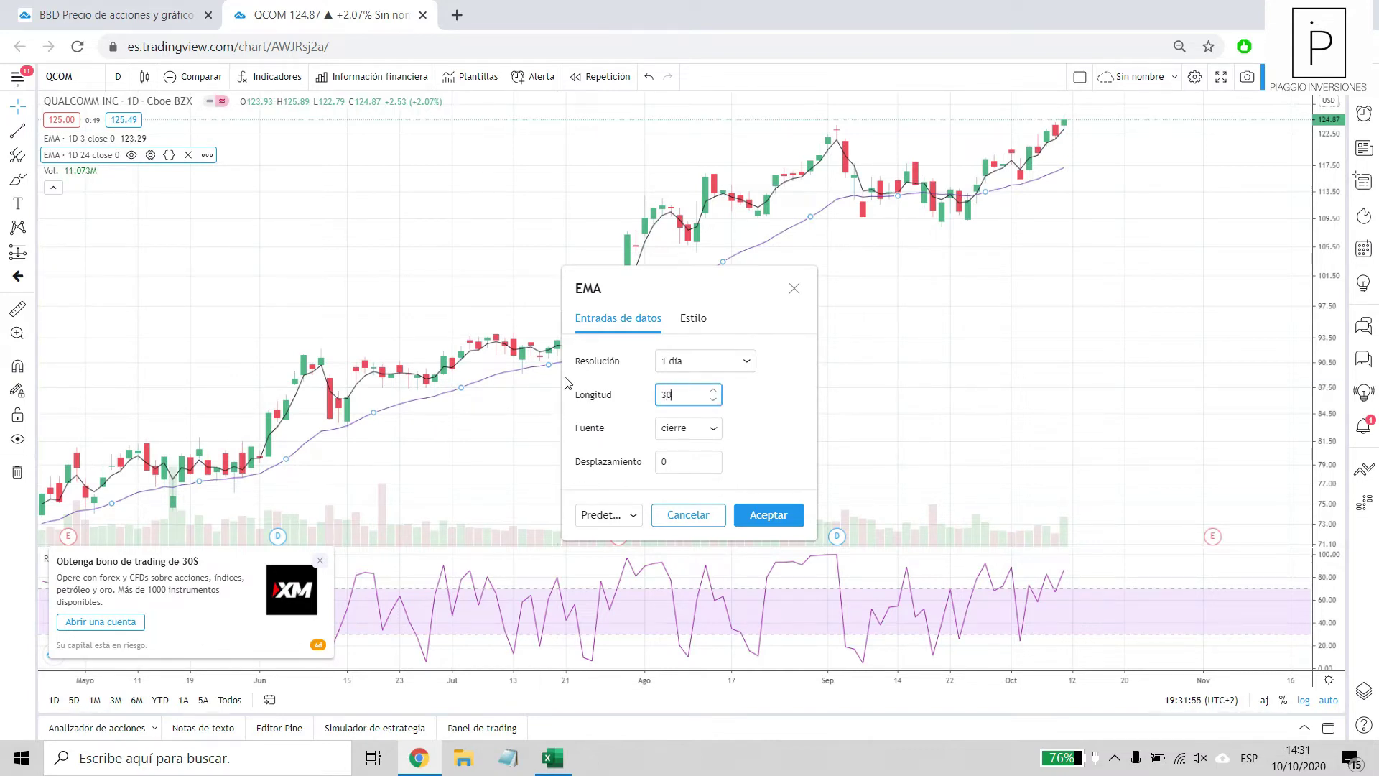
left_click(772, 515)
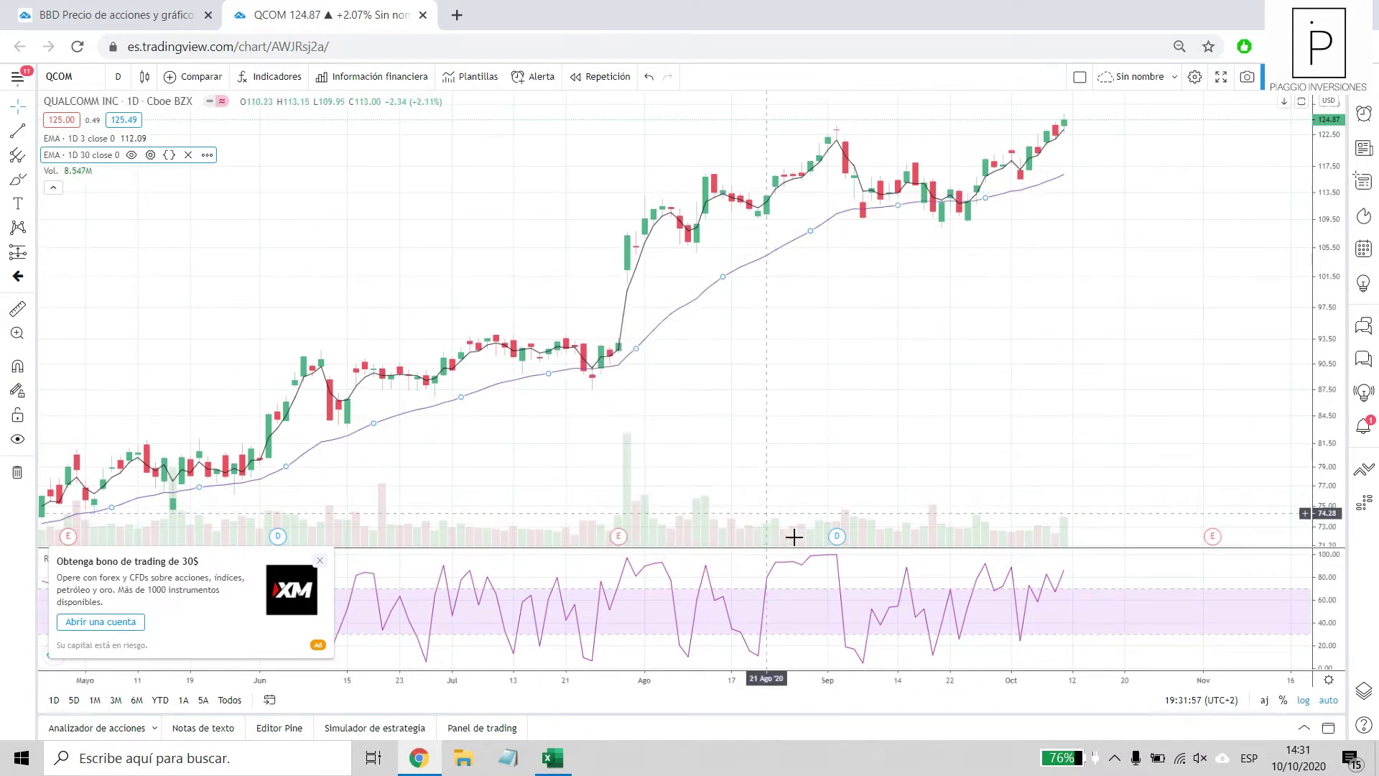
Compare QCOM's RSI parameter in the Excel spreadsheet with the RSI length set on the TradingView chart.
key("alt+Tab")
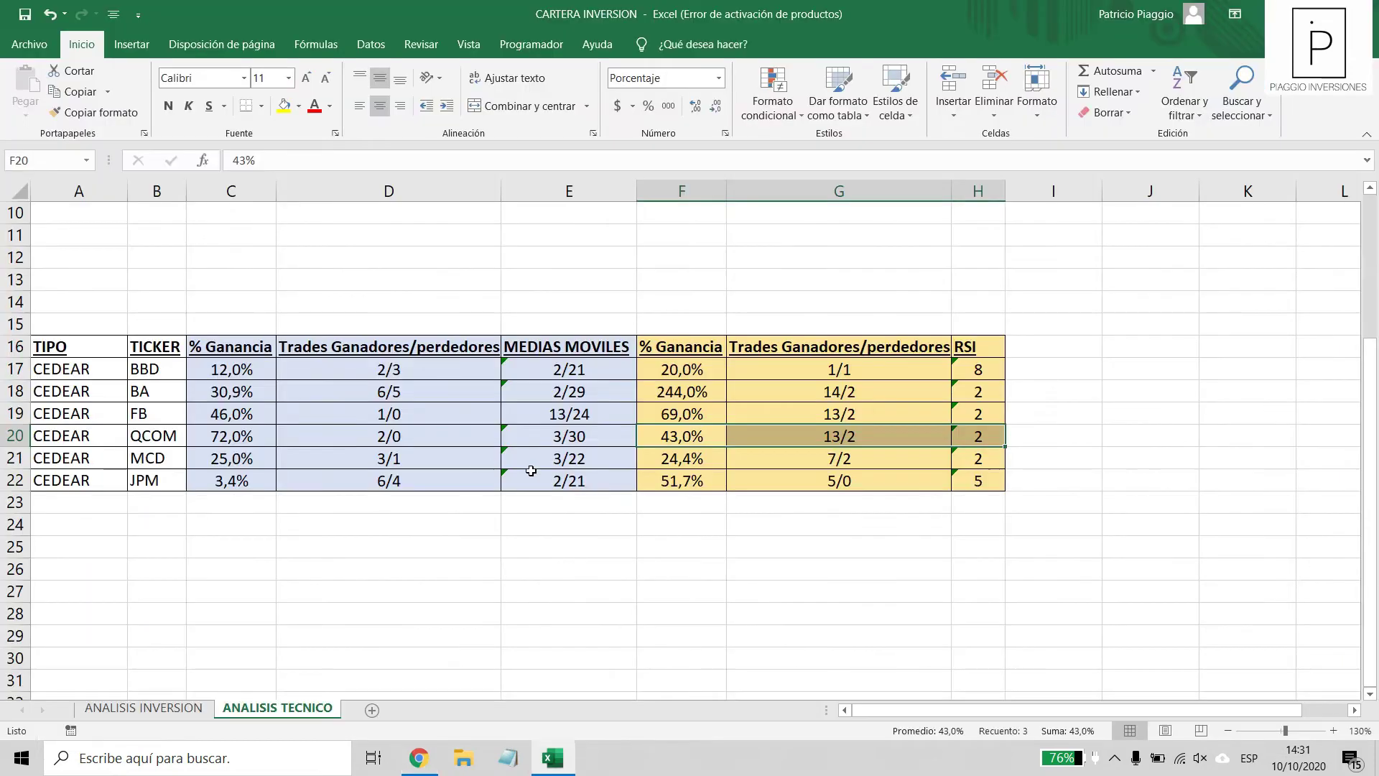
key("alt+Tab")
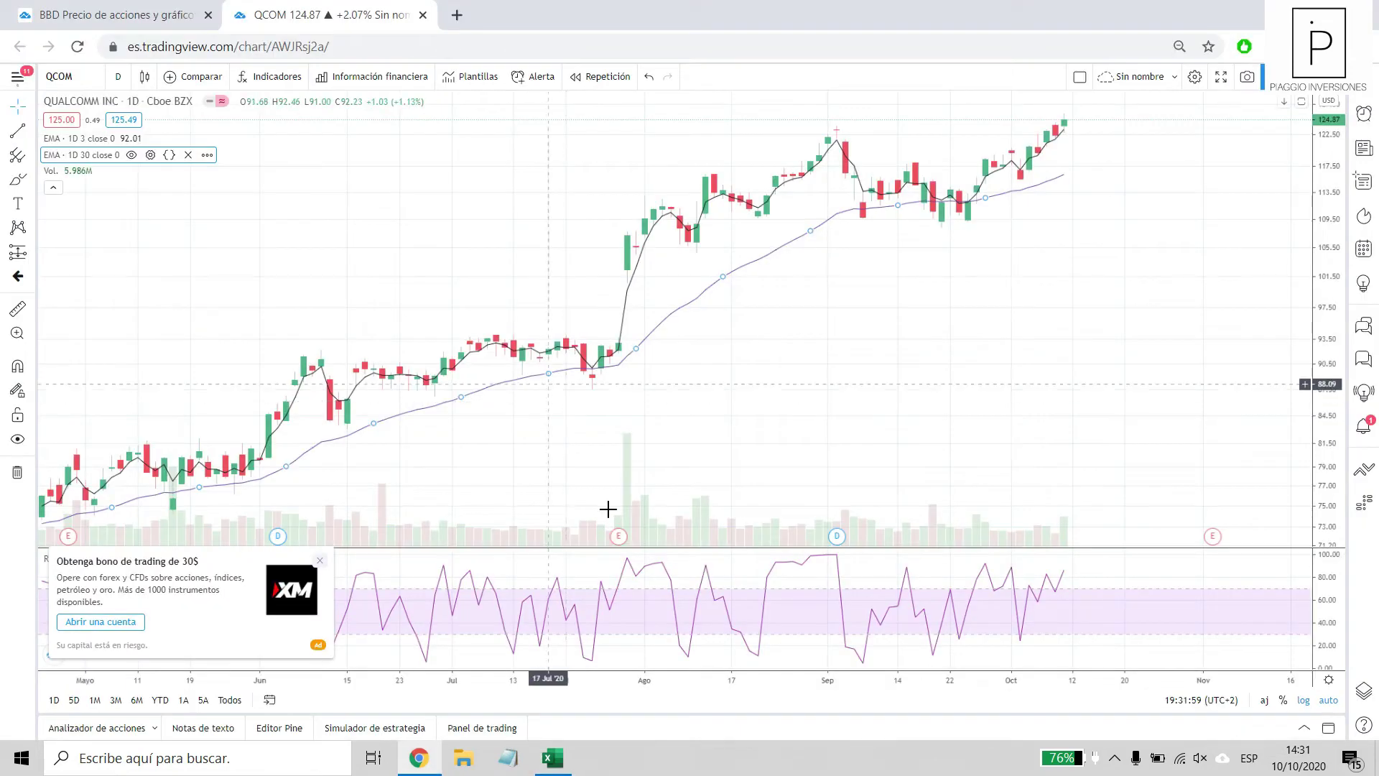
double_click(836, 562)
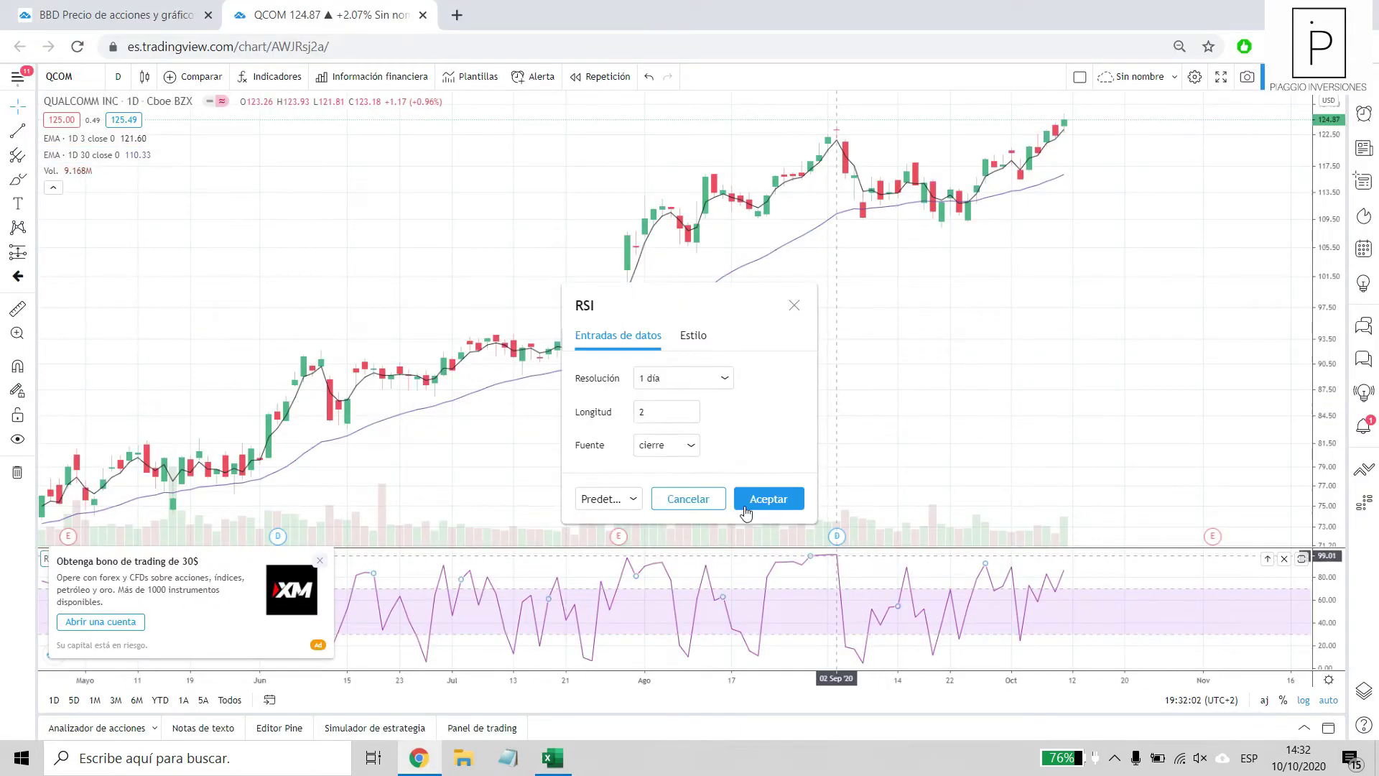
left_click(793, 306)
Examine QCOM's price history from September 2019 to October 2020 against the 3 and 30 EMAs.
scroll(883, 302, "down", 5)
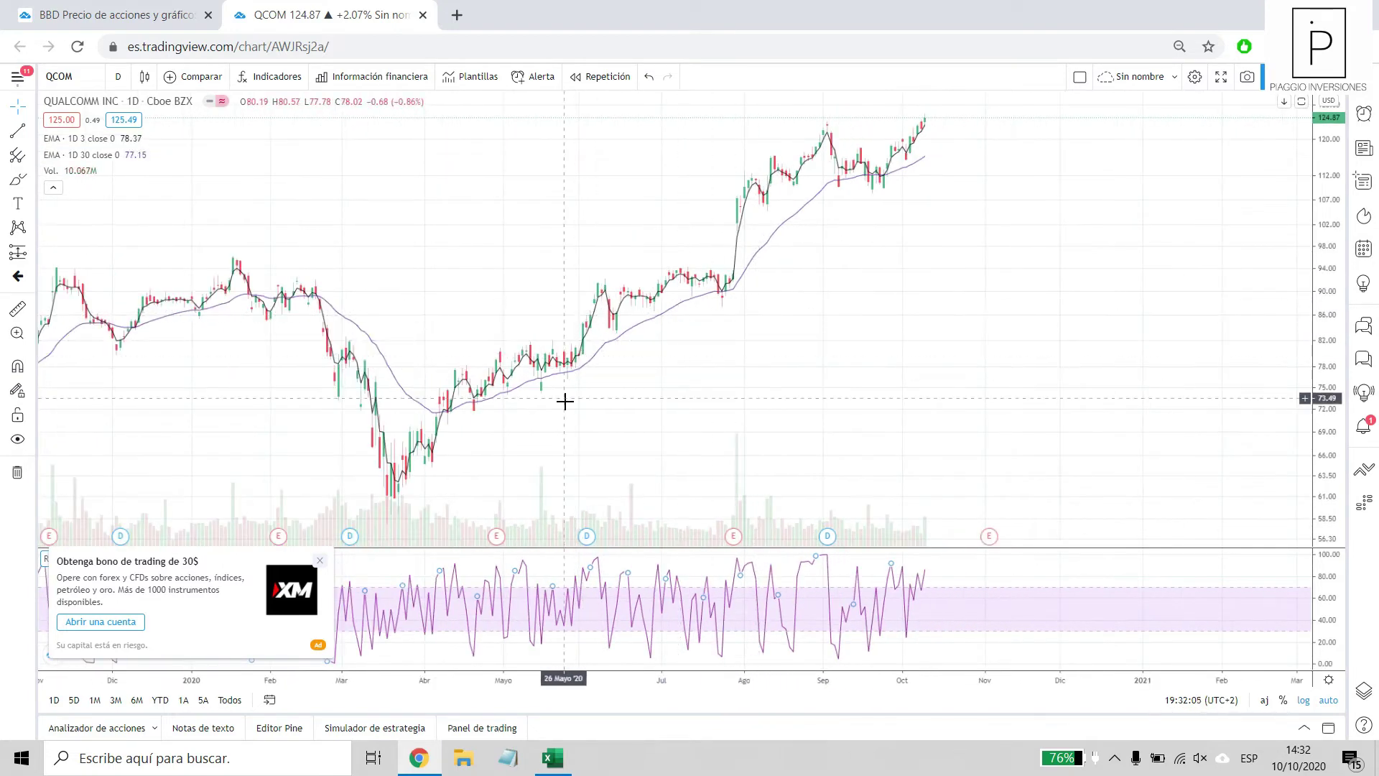
left_click_drag(564, 401, 783, 377)
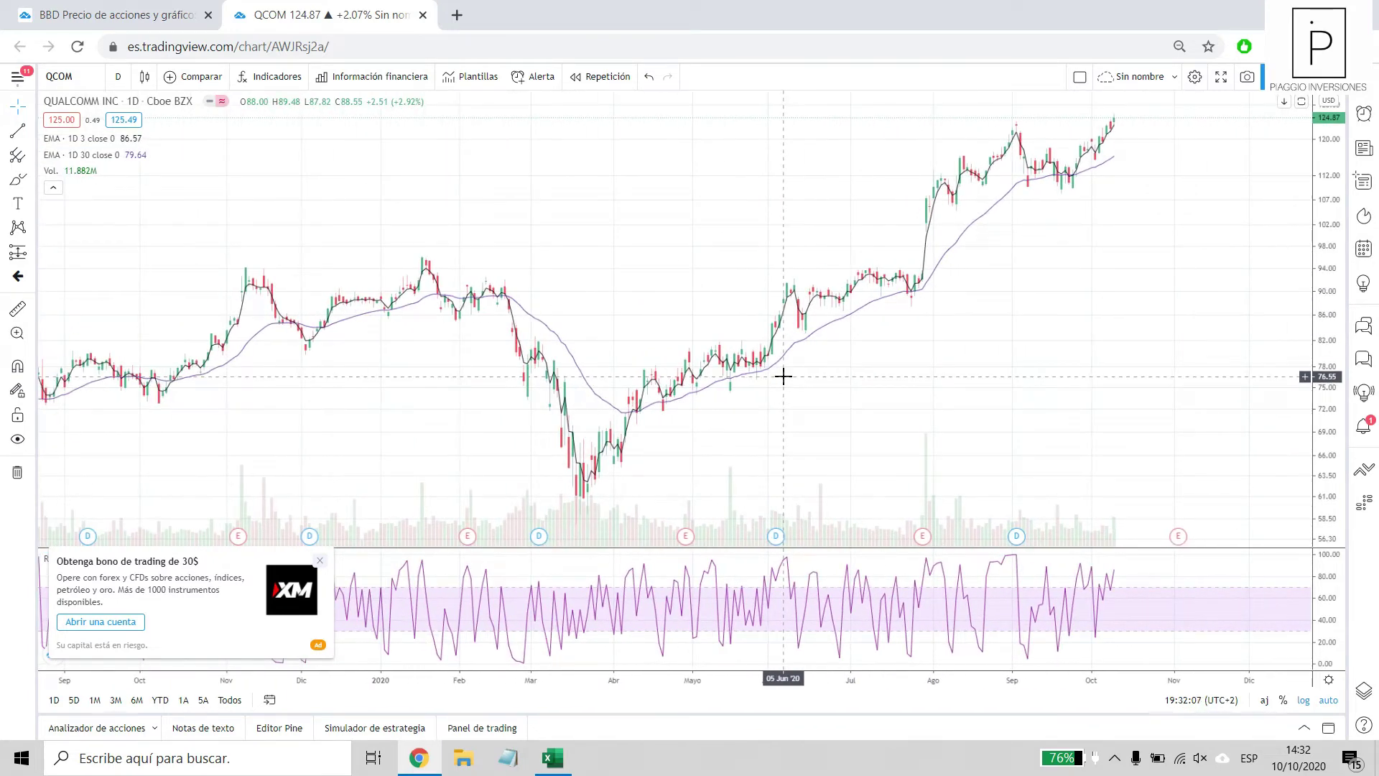
scroll(1056, 204, "up", 4)
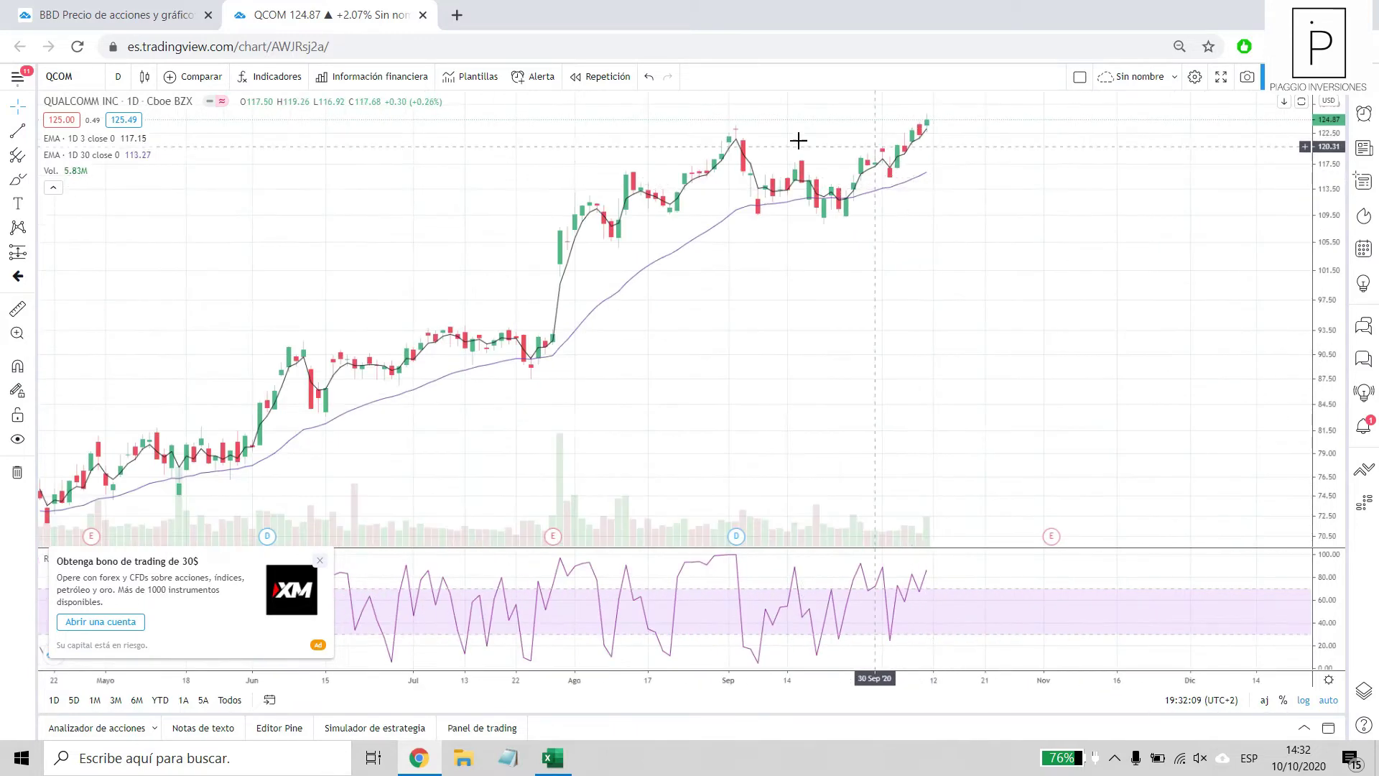
scroll(630, 225, "down", 1)
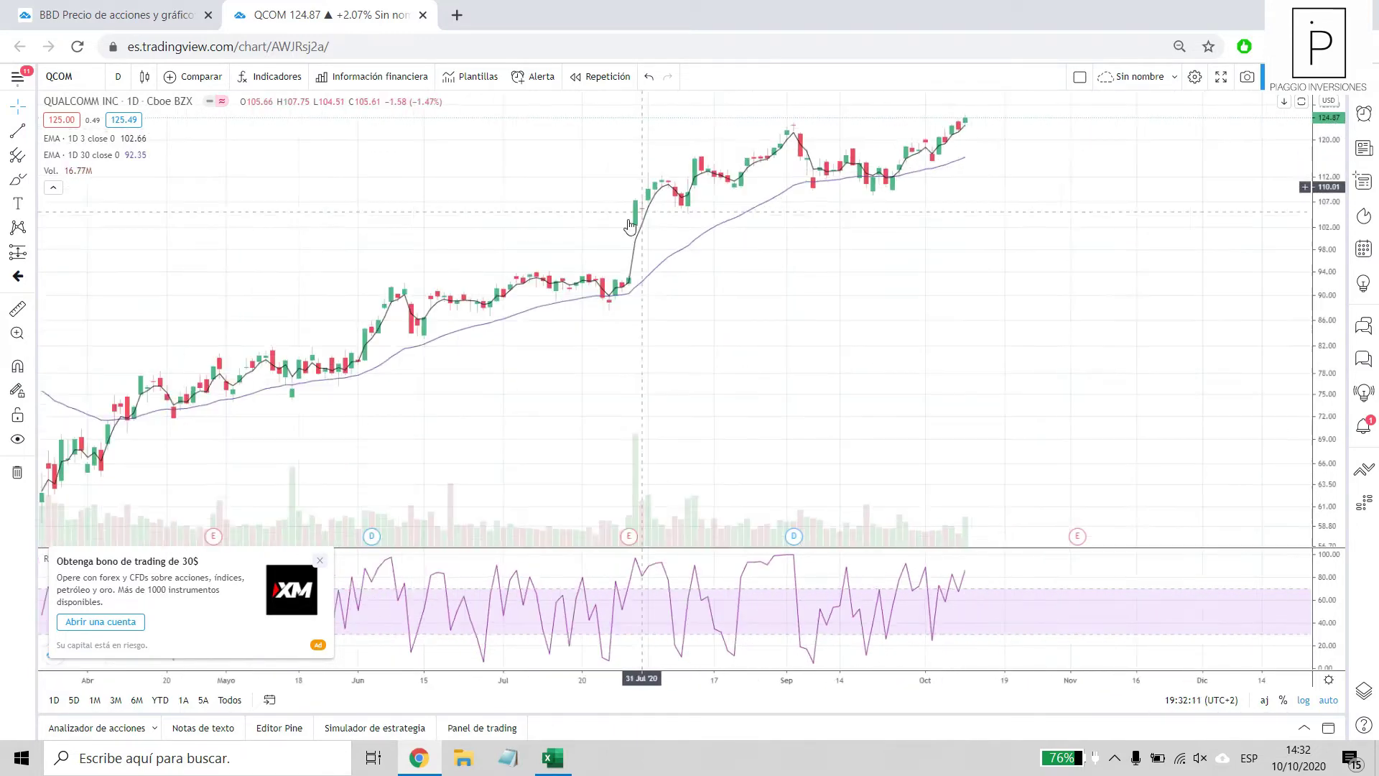
Close the advertisement covering QCOM's RSI pane and dismiss the ad-free trial offer.
scroll(1118, 293, "up", 3)
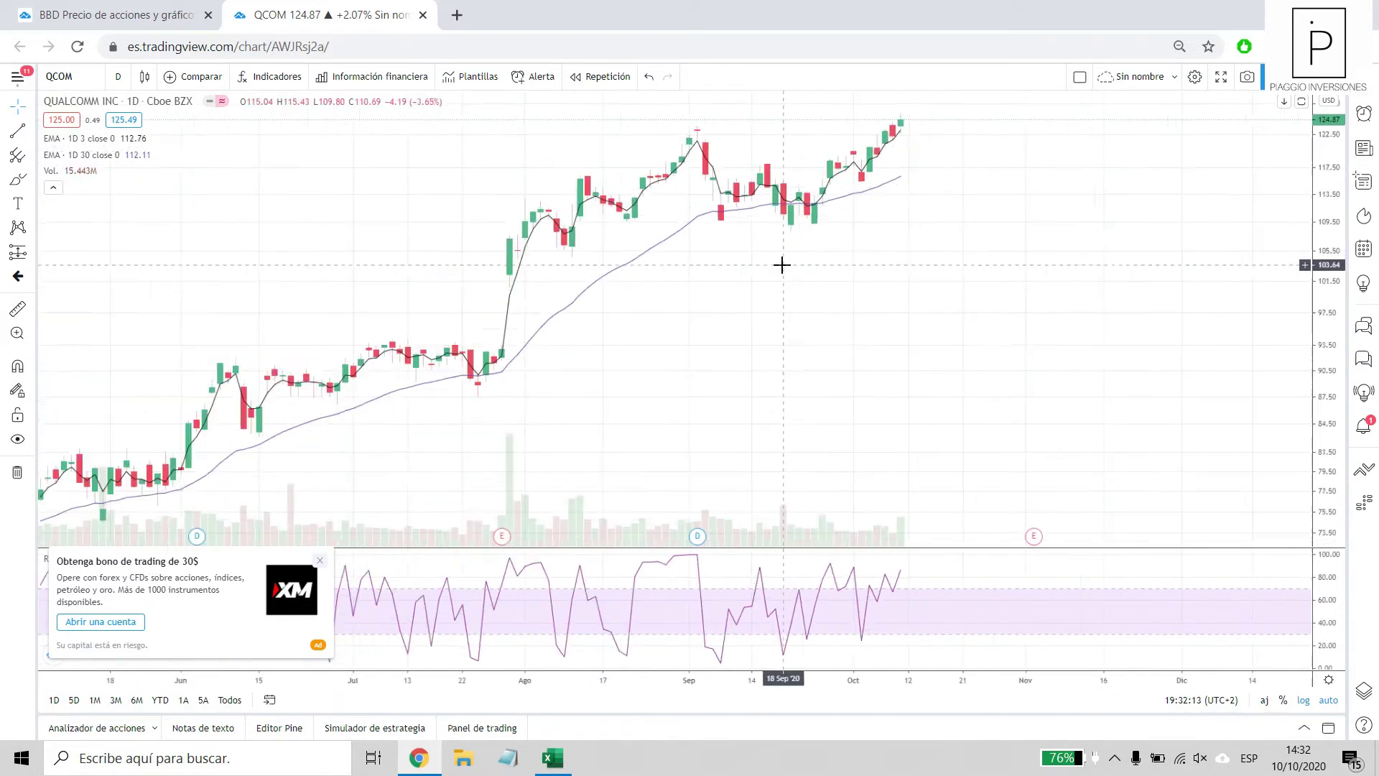
scroll(781, 265, "down", 3)
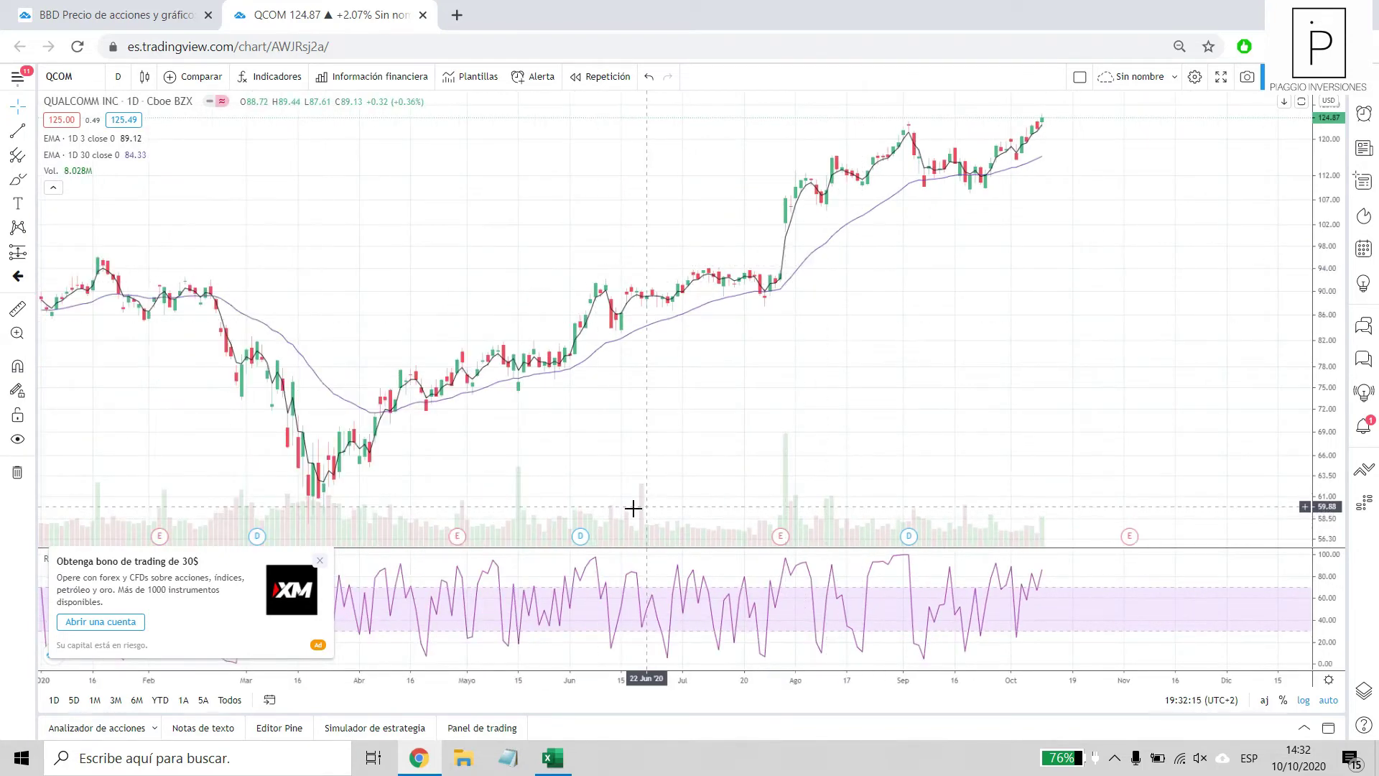
scroll(431, 488, "down", 1)
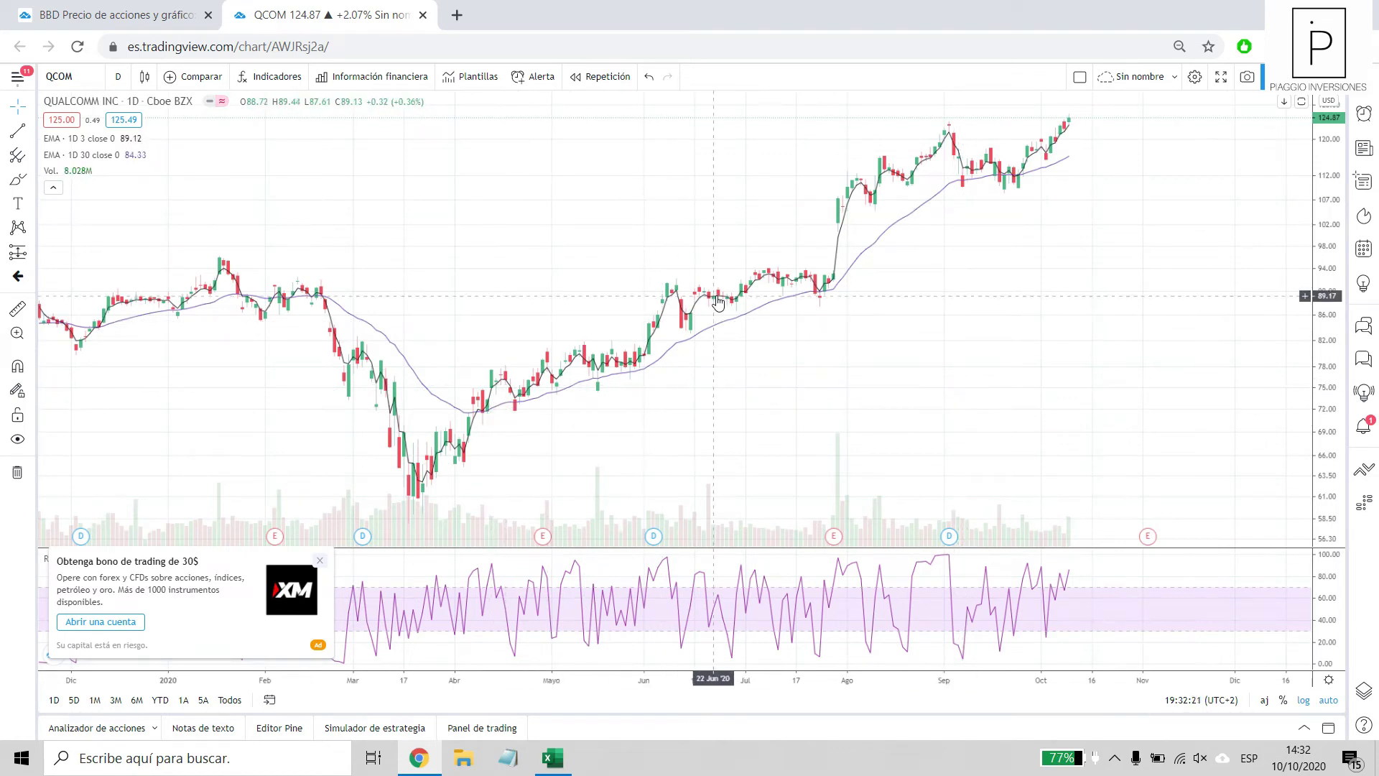
left_click(320, 564)
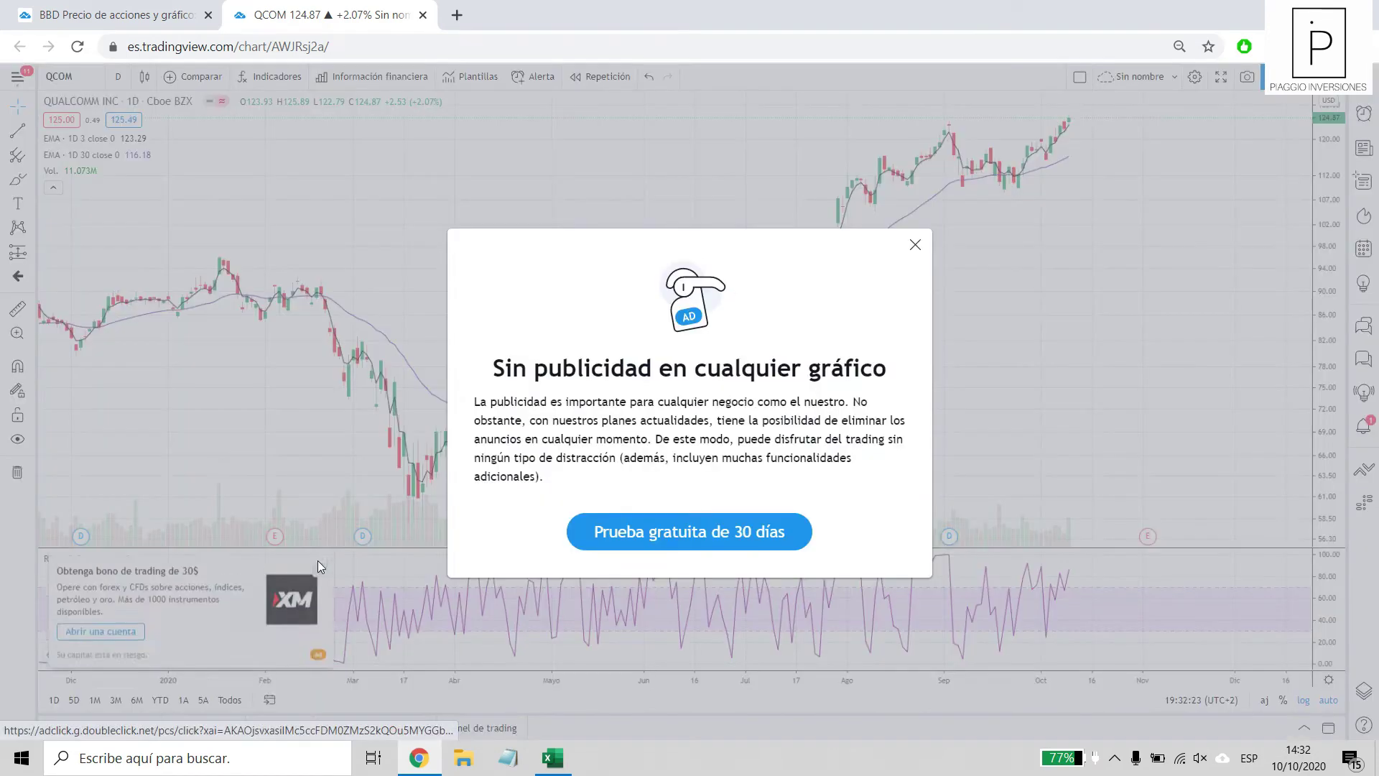
left_click(922, 239)
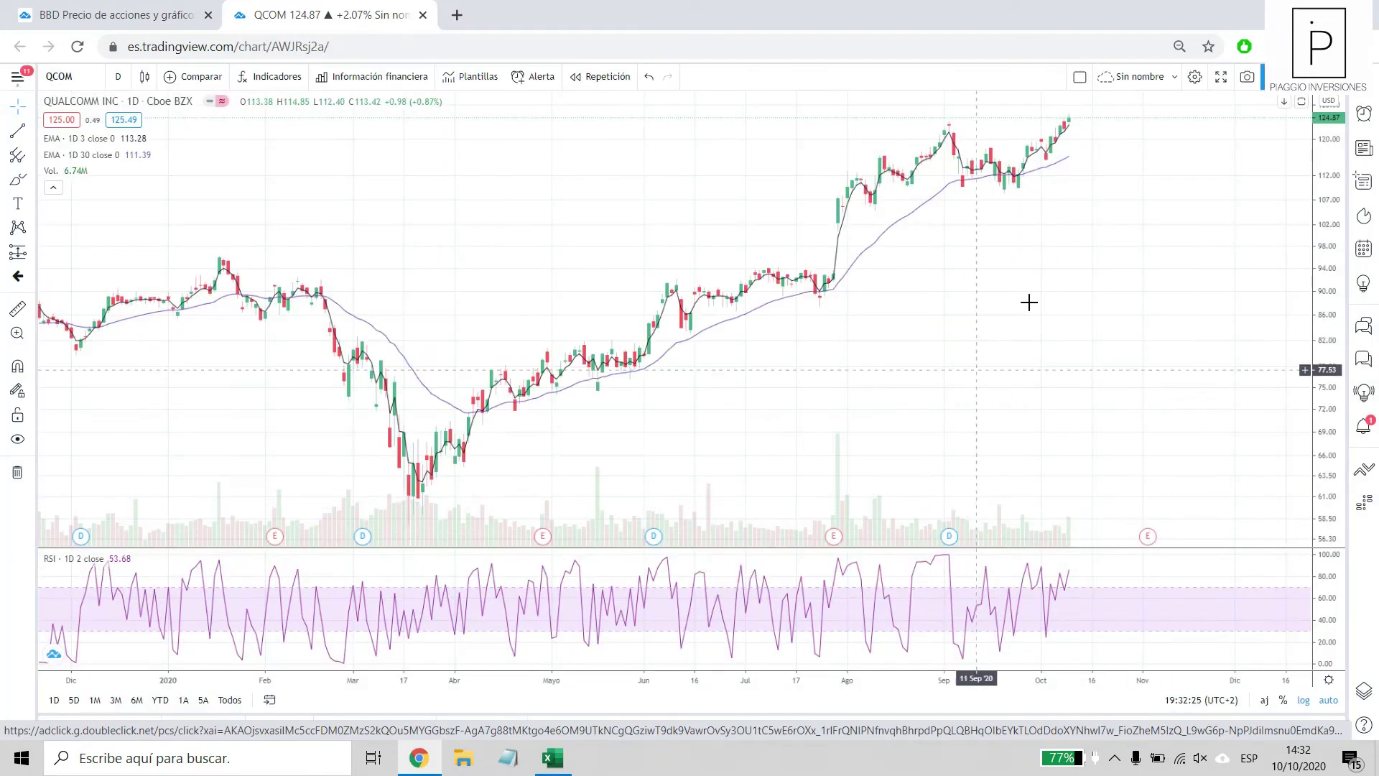
Examine QCOM's RSI and latest daily candles up to 9 October 2020 against the 3 and 30 EMAs.
scroll(1029, 571, "up", 5)
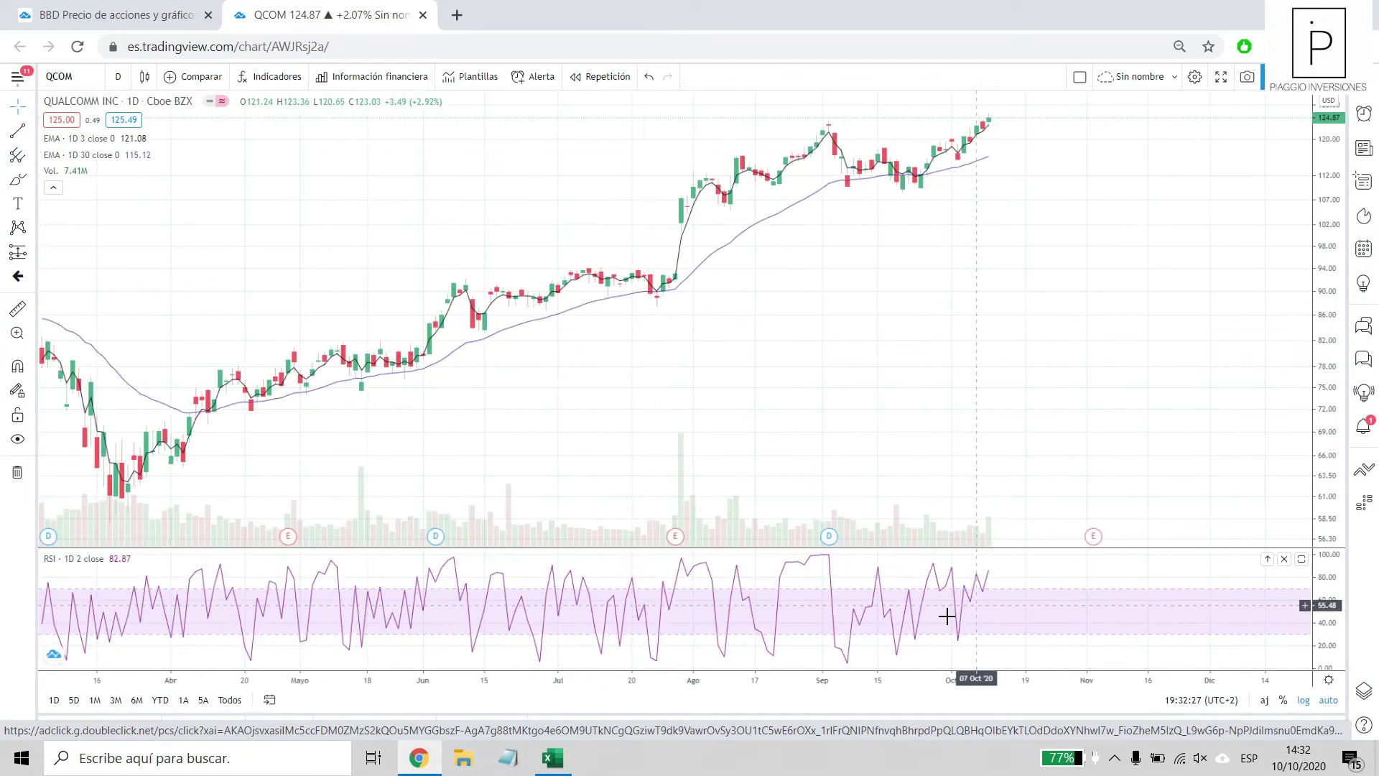
left_click_drag(810, 617, 689, 573)
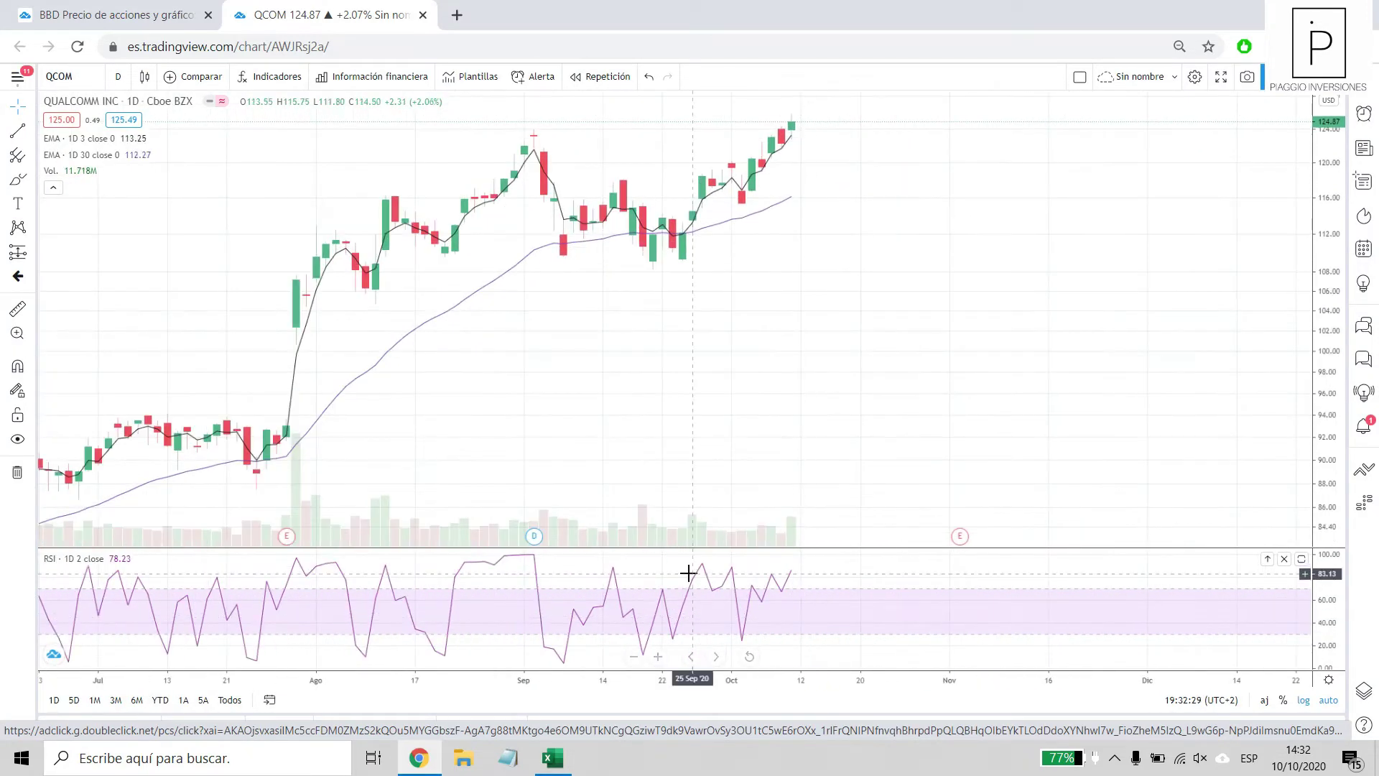
scroll(890, 594, "down", 2)
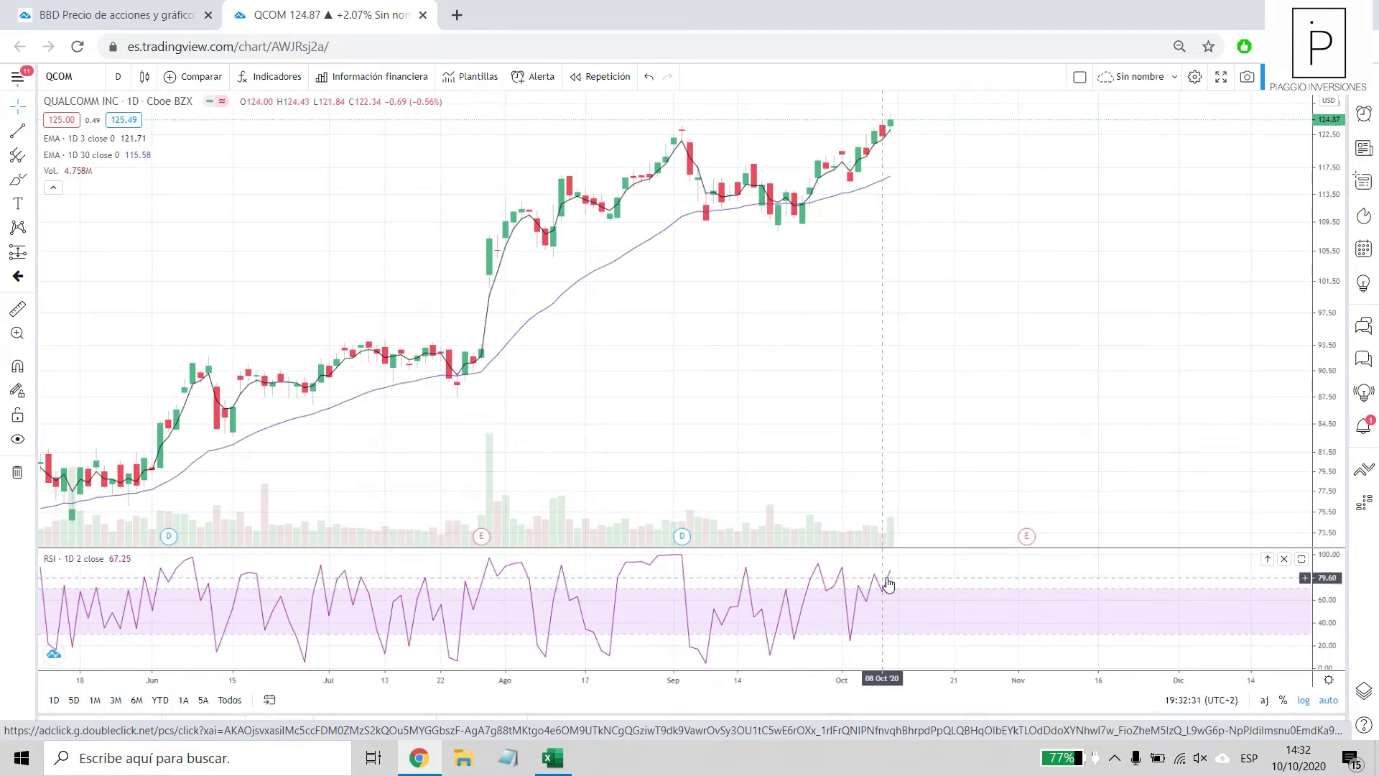
scroll(889, 580, "up", 2)
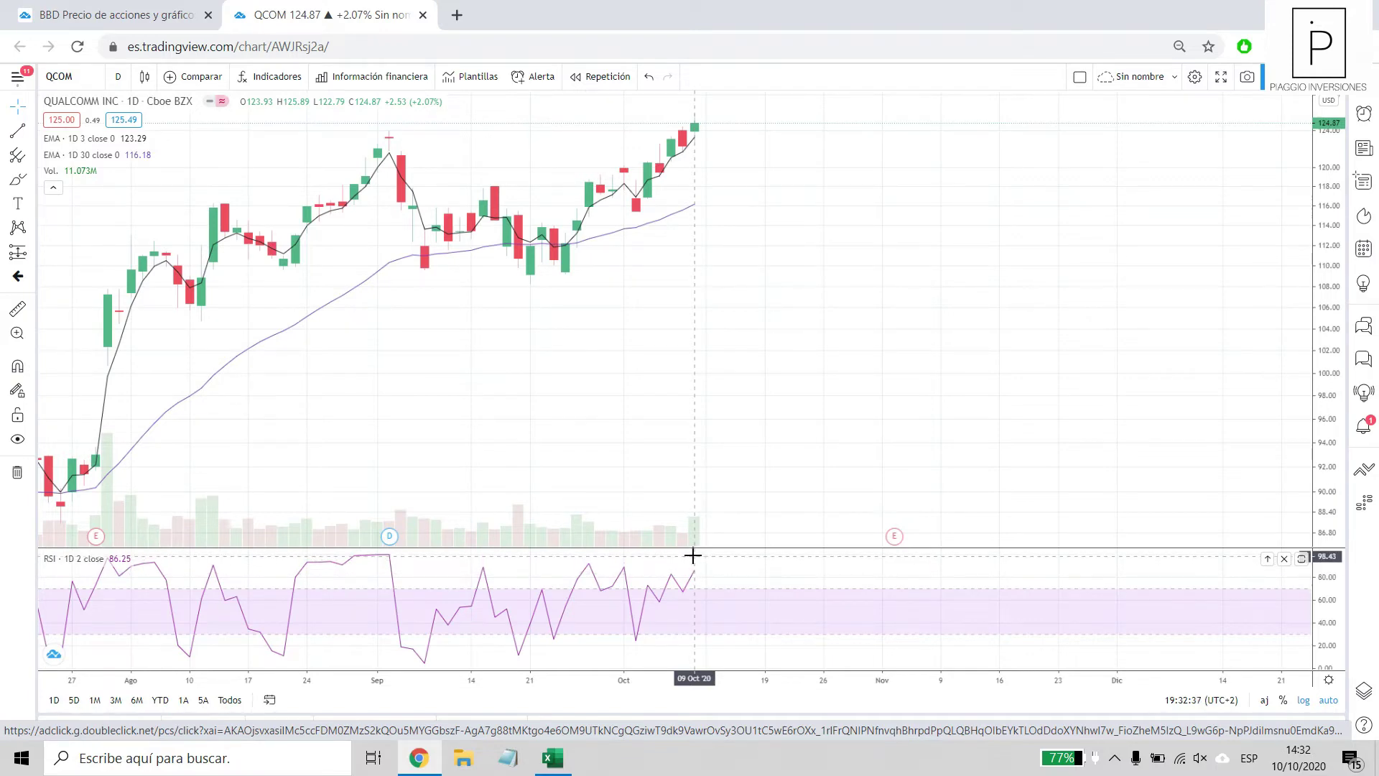
left_click_drag(471, 477, 624, 480)
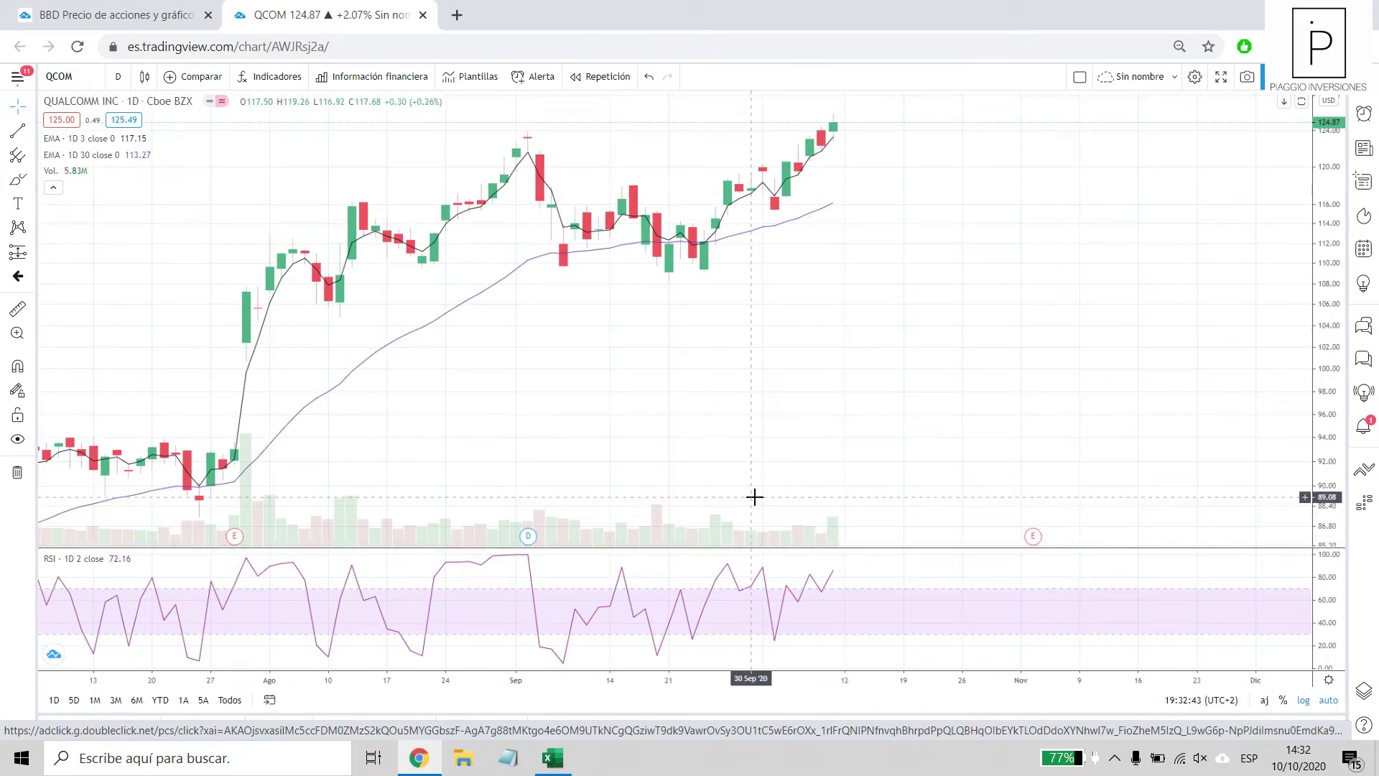
scroll(754, 497, "down", 2)
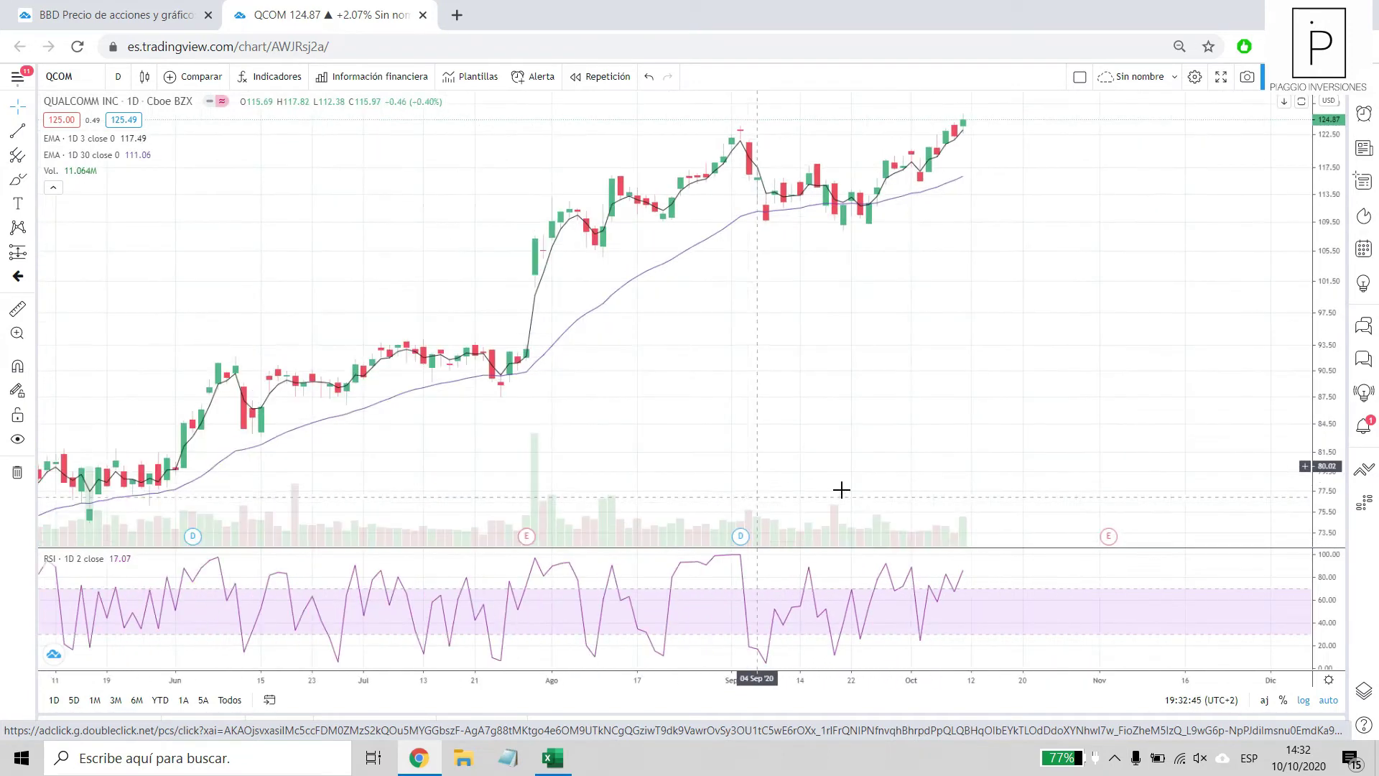
scroll(924, 482, "down", 1)
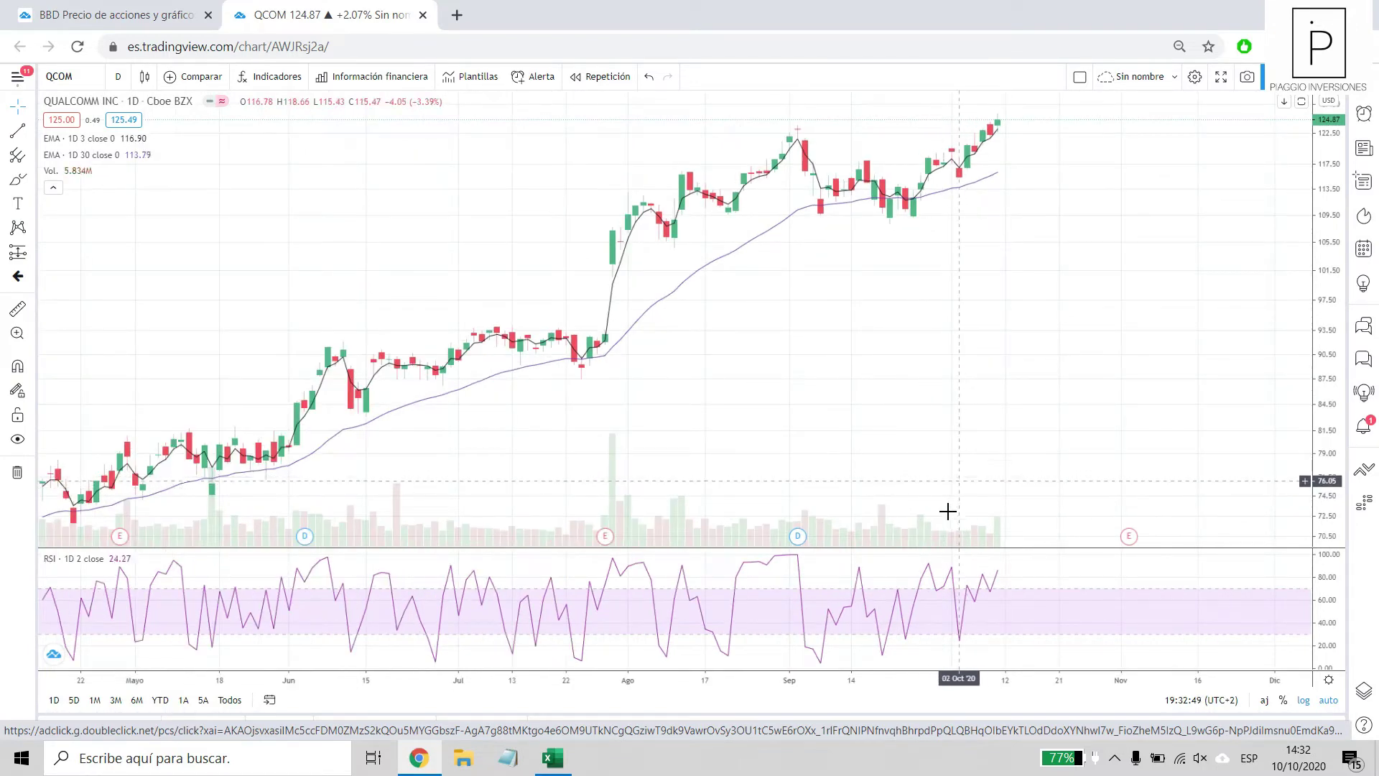
scroll(748, 407, "down", 2)
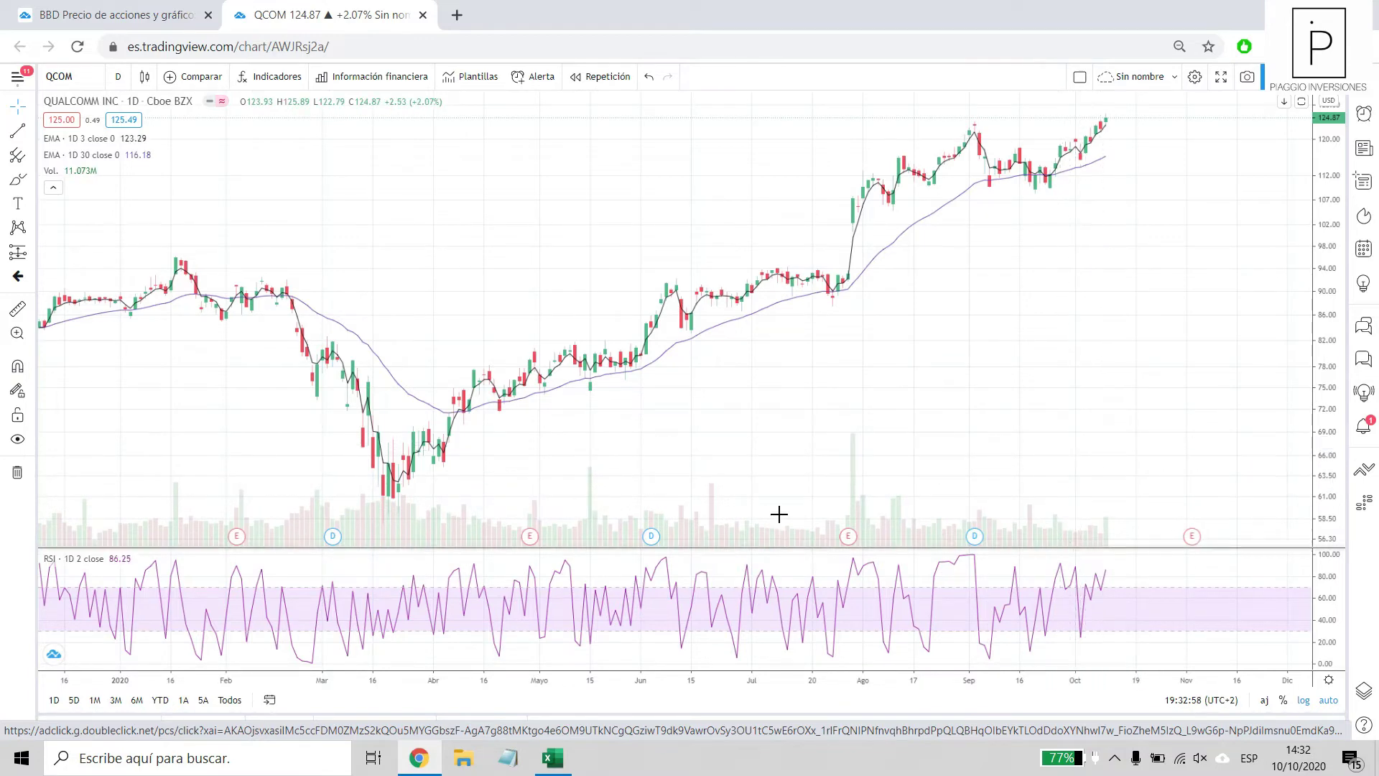
scroll(778, 507, "up", 4)
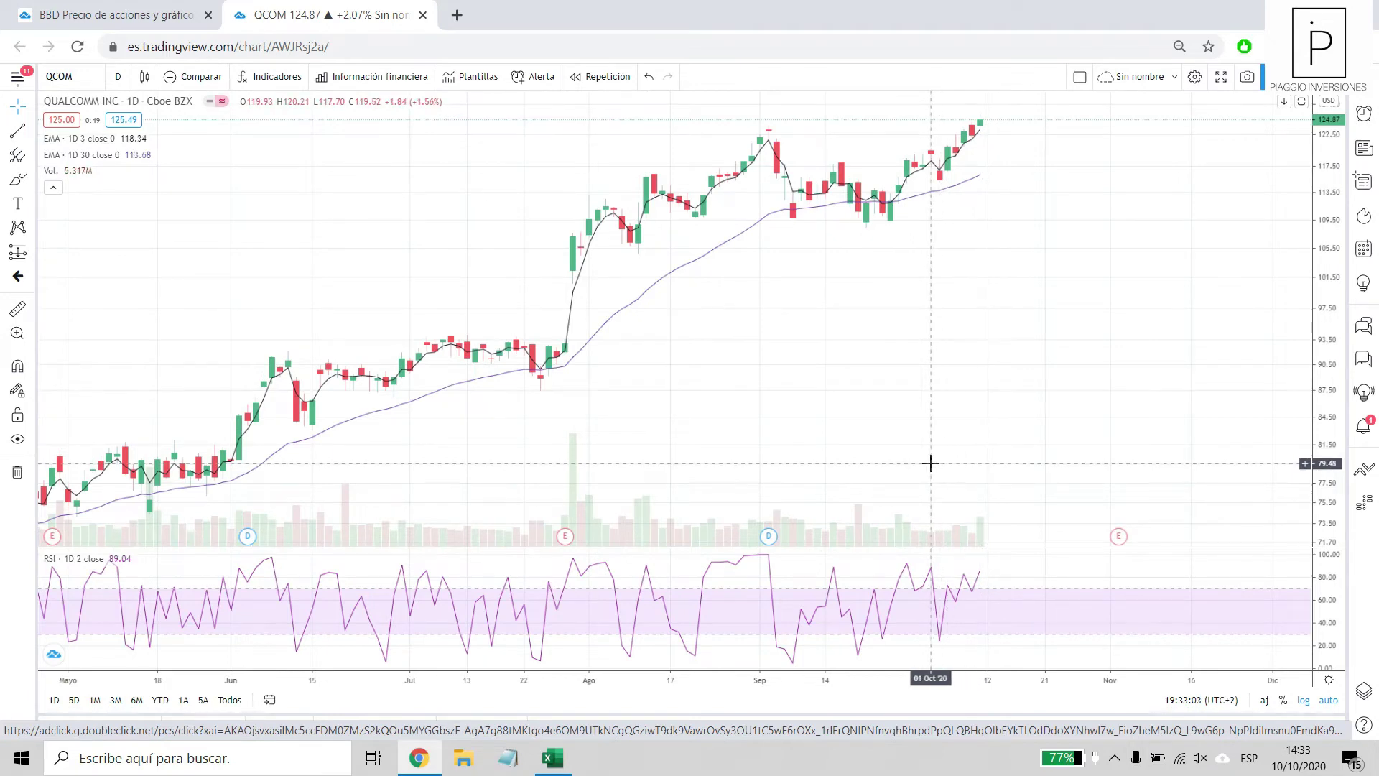
scroll(826, 487, "up", 2)
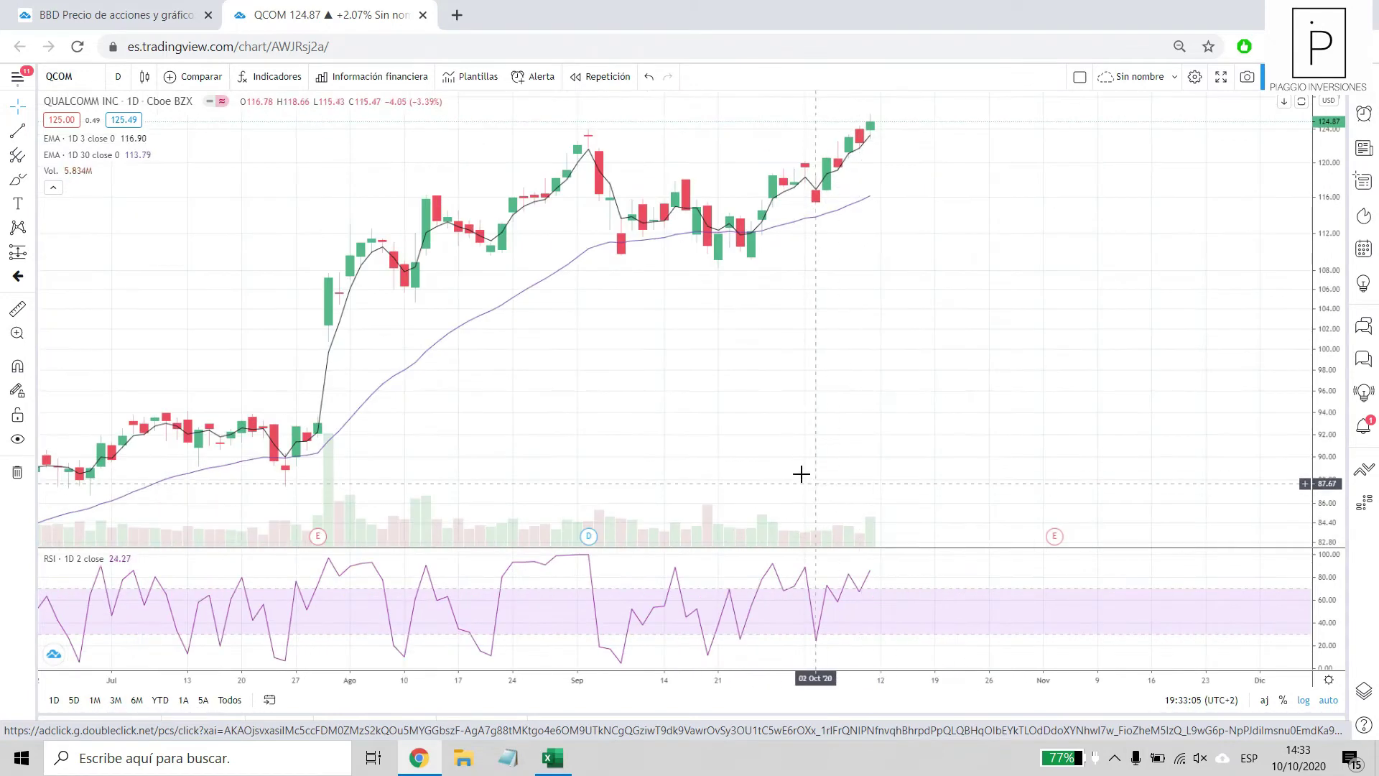
scroll(484, 472, "up", 2)
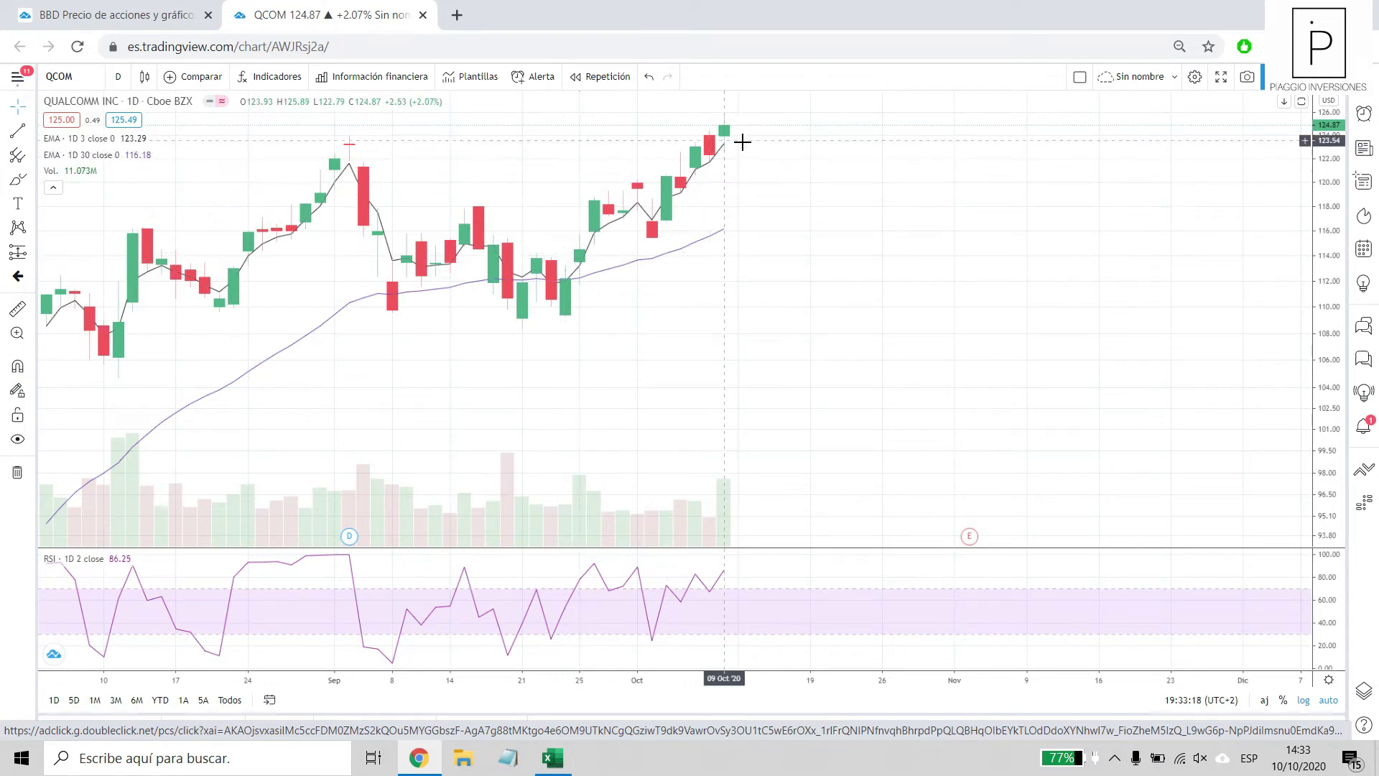
Draw a rising trend line on QCOM from the 20 March 2020 low at about 60.34 to 9 November 2020.
scroll(739, 434, "down", 5)
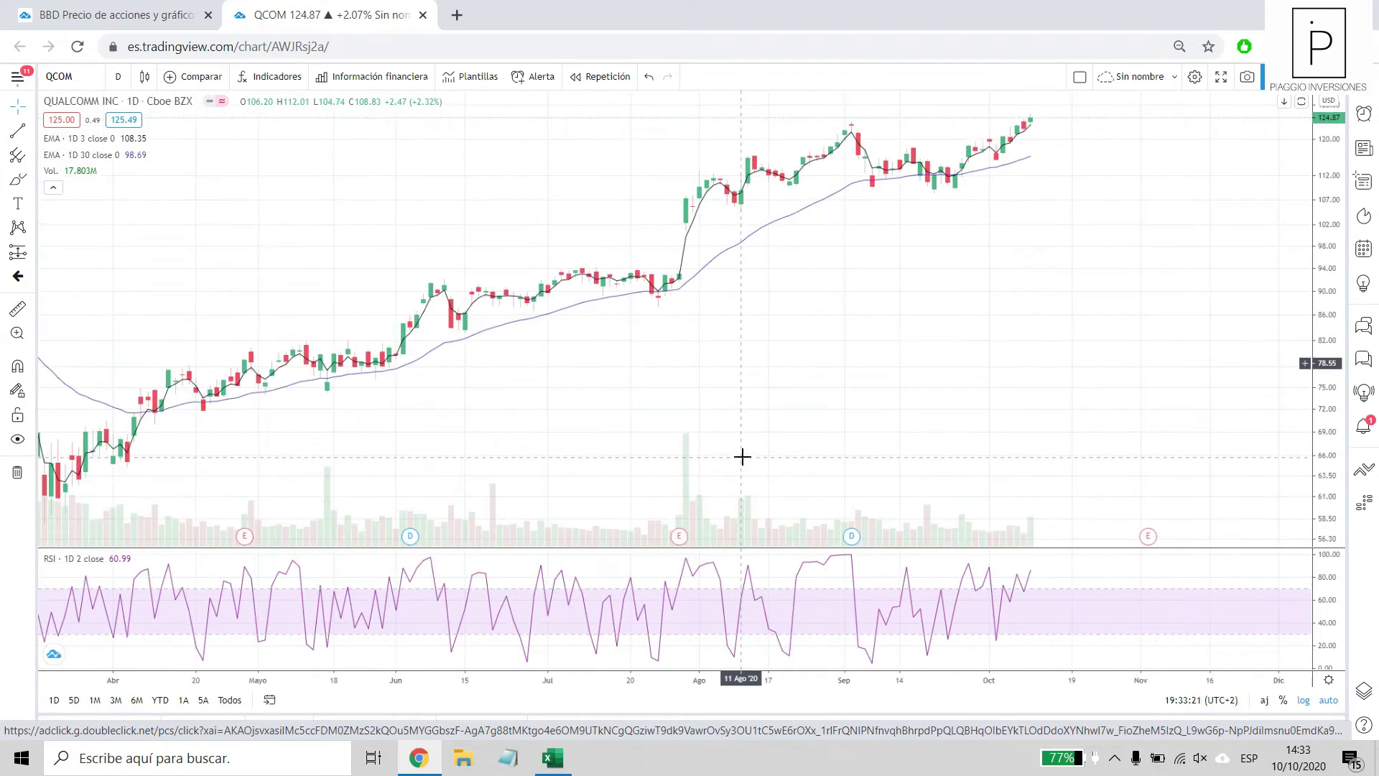
scroll(794, 389, "down", 3)
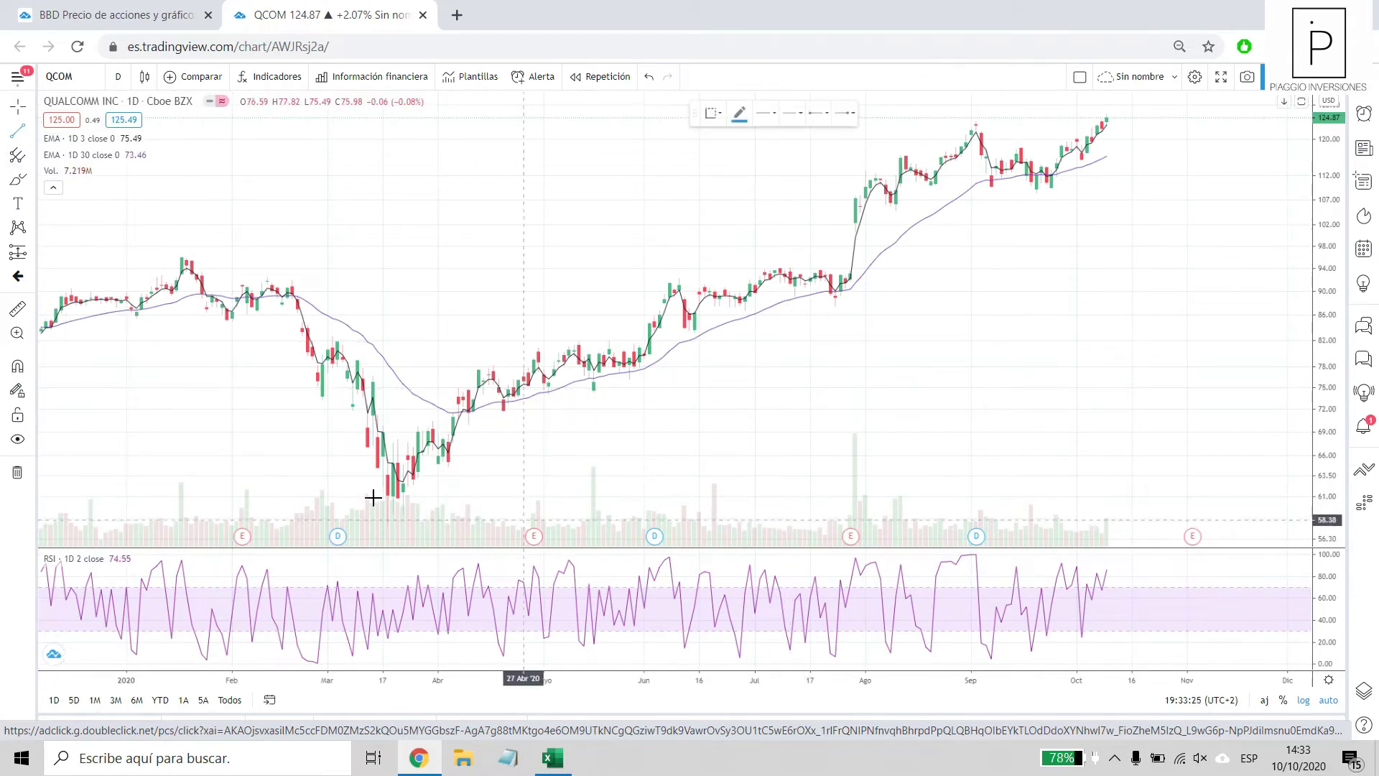
left_click(397, 502)
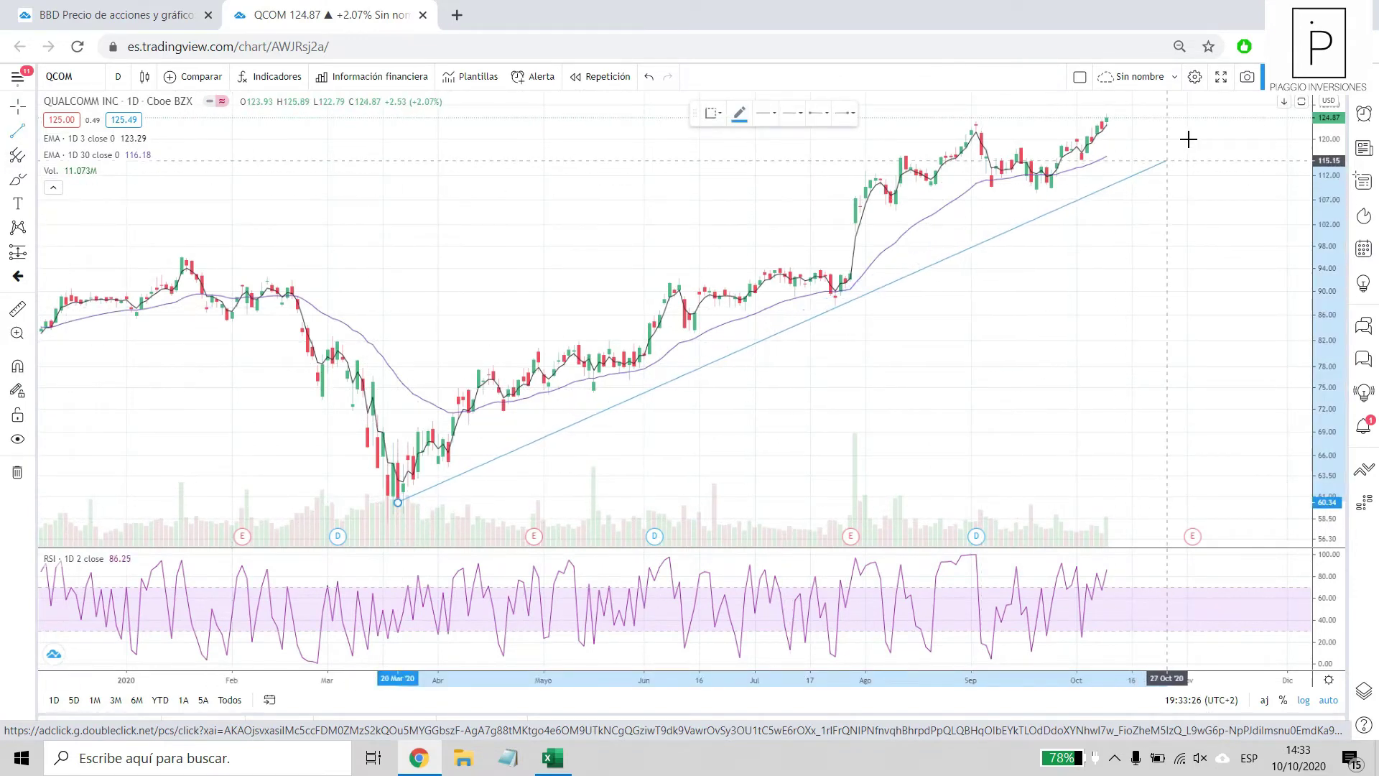
left_click(1214, 113)
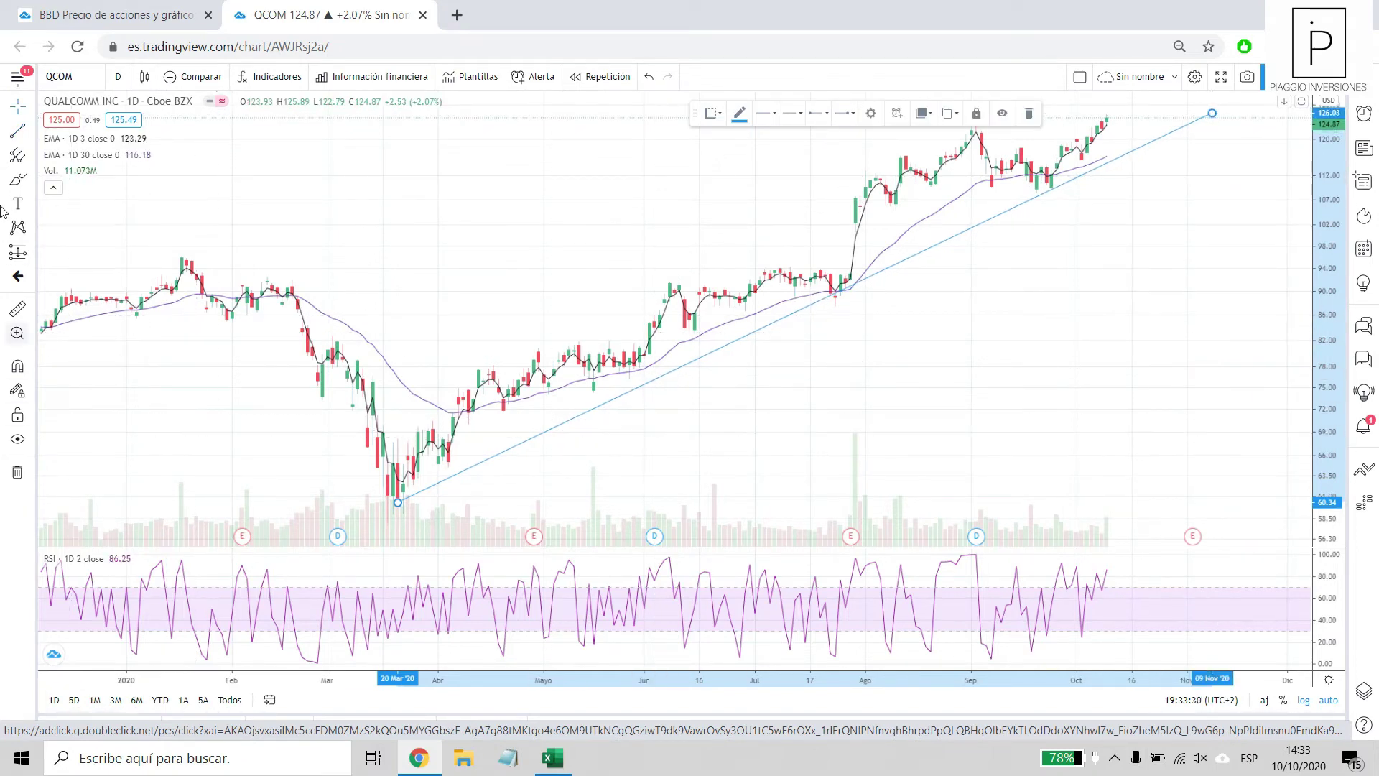
left_click(19, 130)
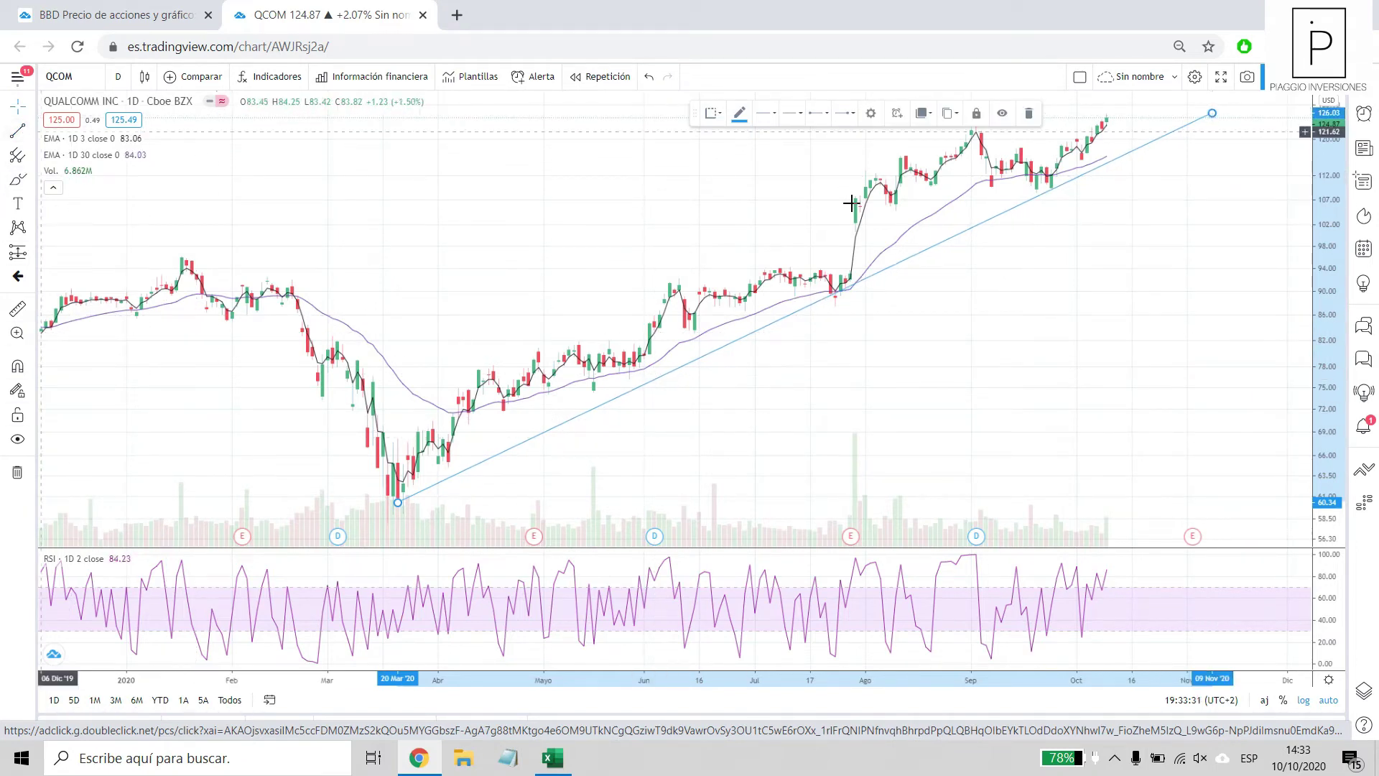
left_click(845, 297)
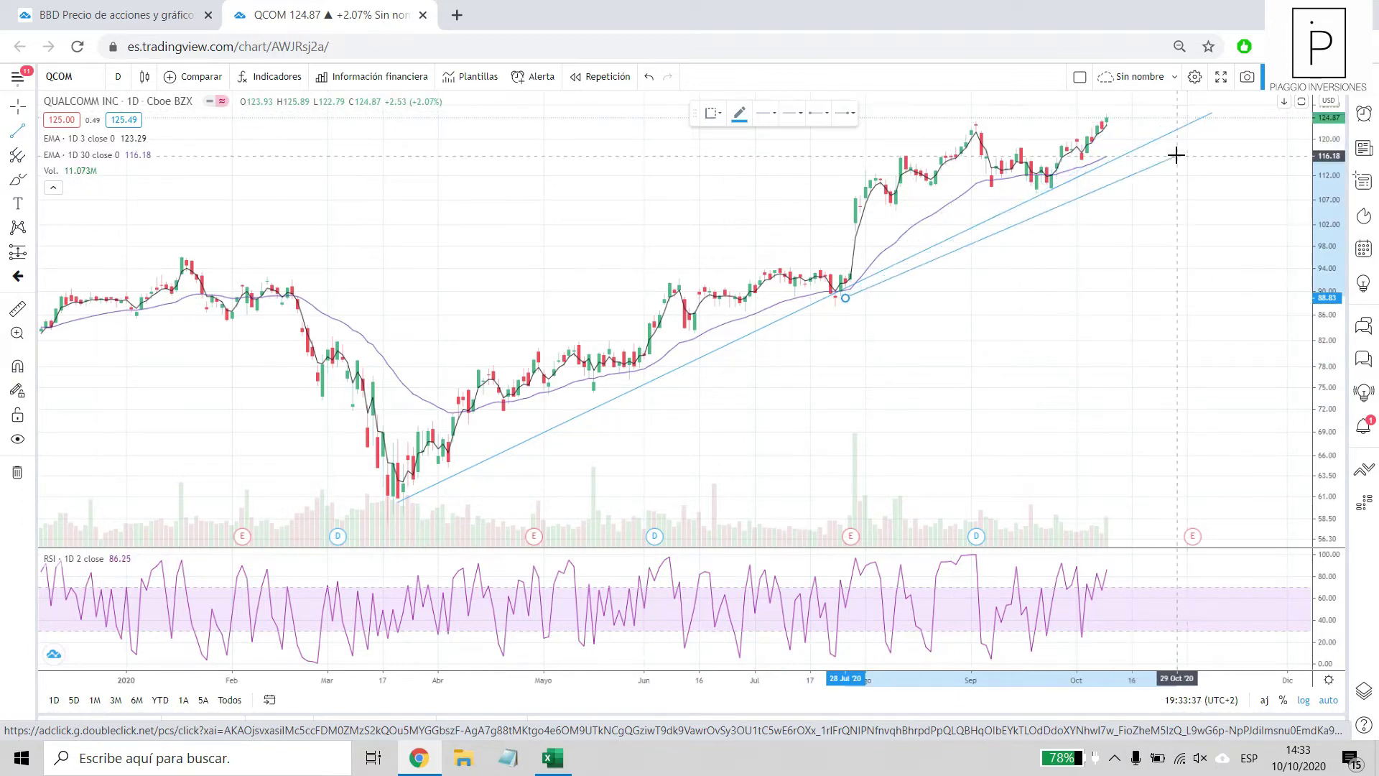
key("Escape")
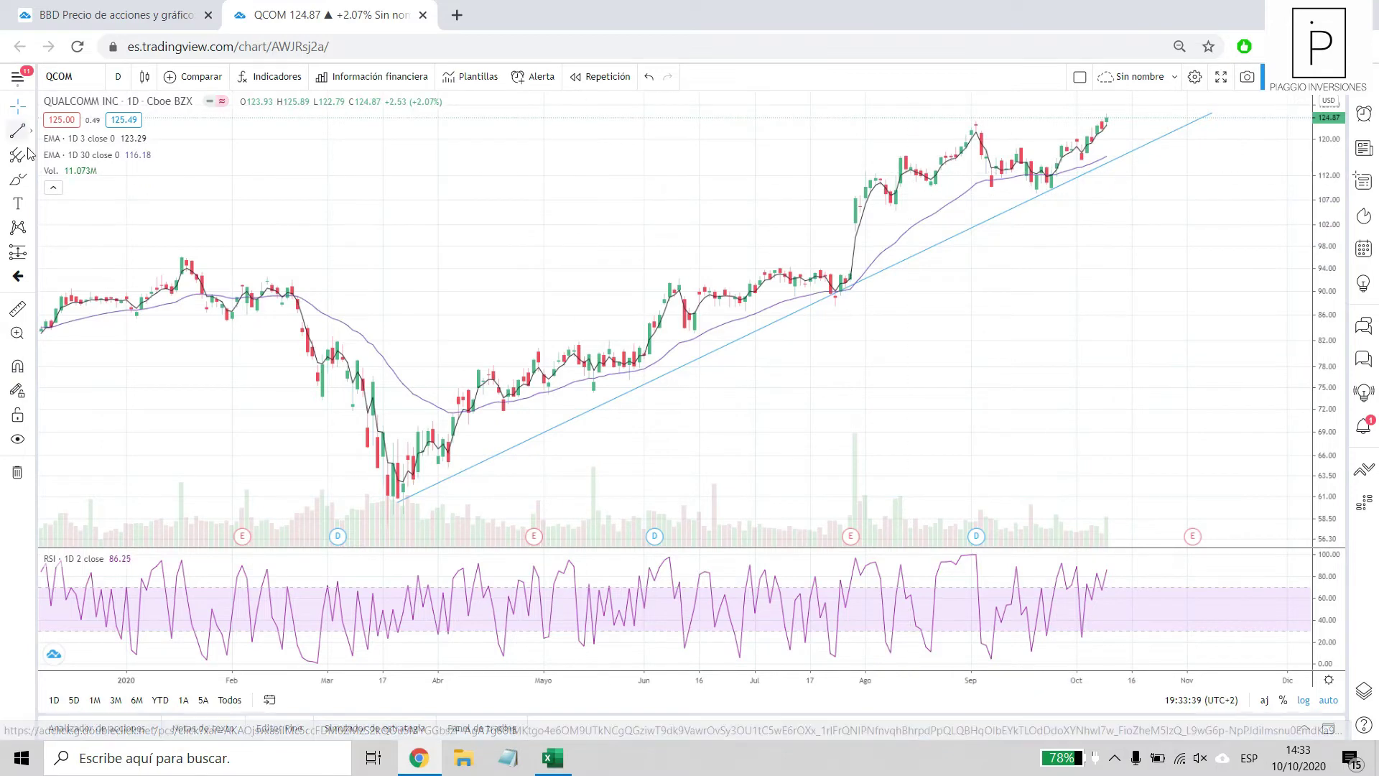
Draw a steeper short-term trend line from about 108.47 on 25 September 2020 to 15 October 2020.
left_click(1057, 191)
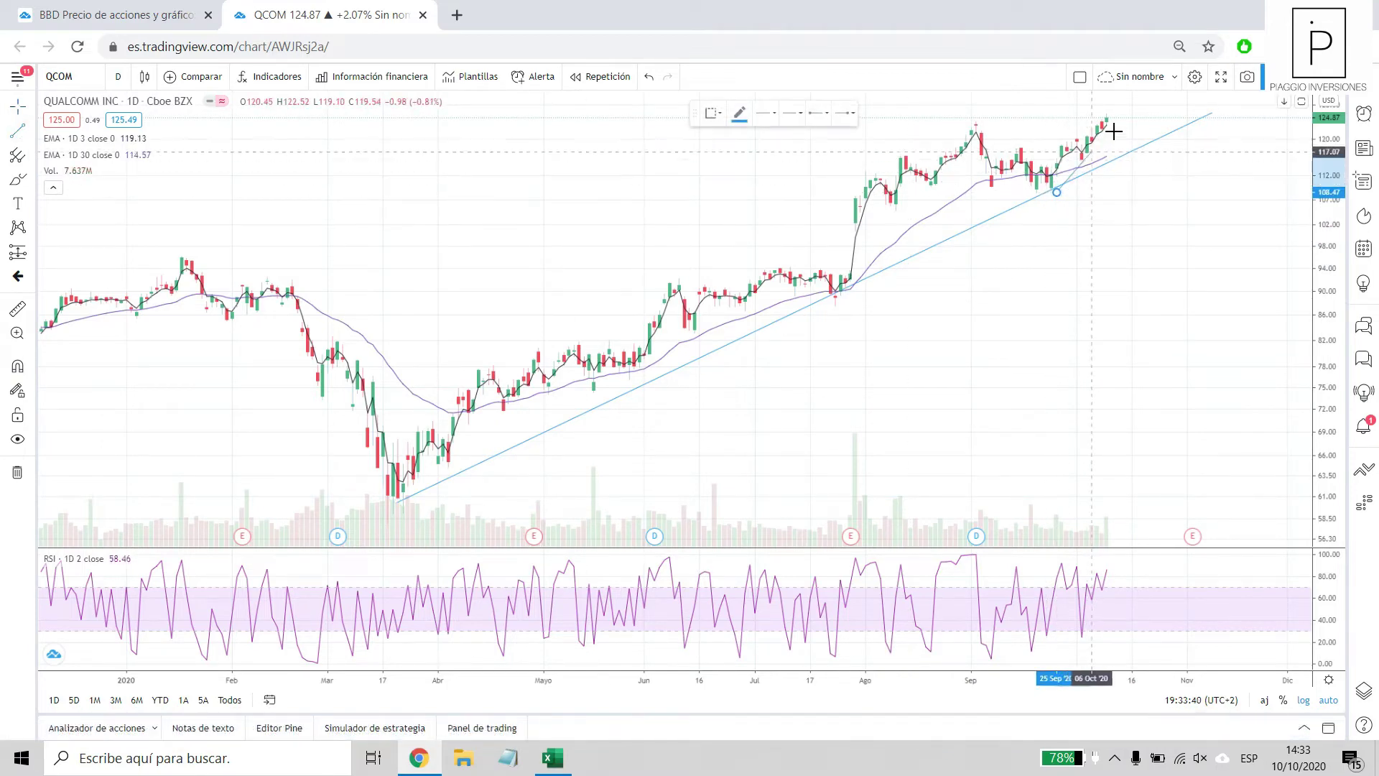
left_click(1128, 104)
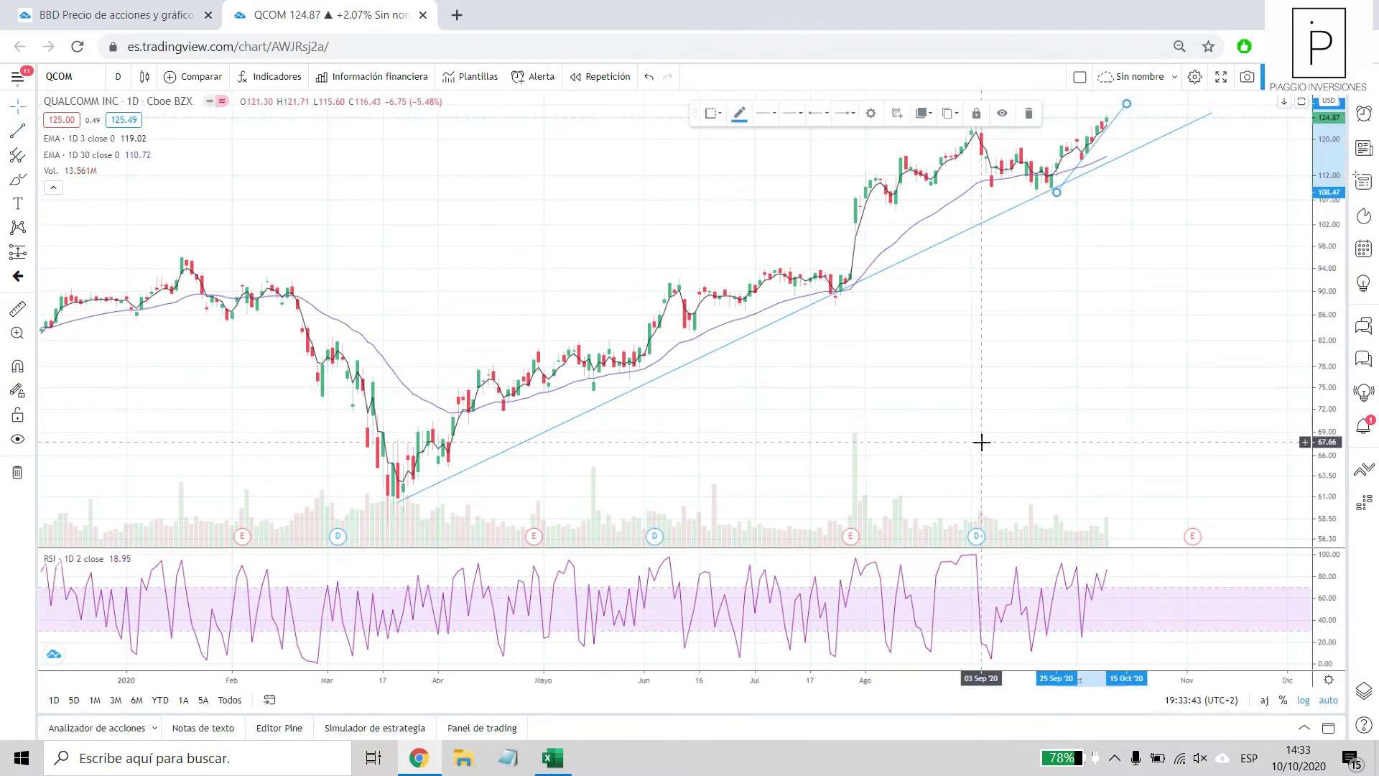
Examine QCOM's price against the long and short rising trend lines, comparing the latest candles with the history since 2019.
scroll(926, 459, "down", 5)
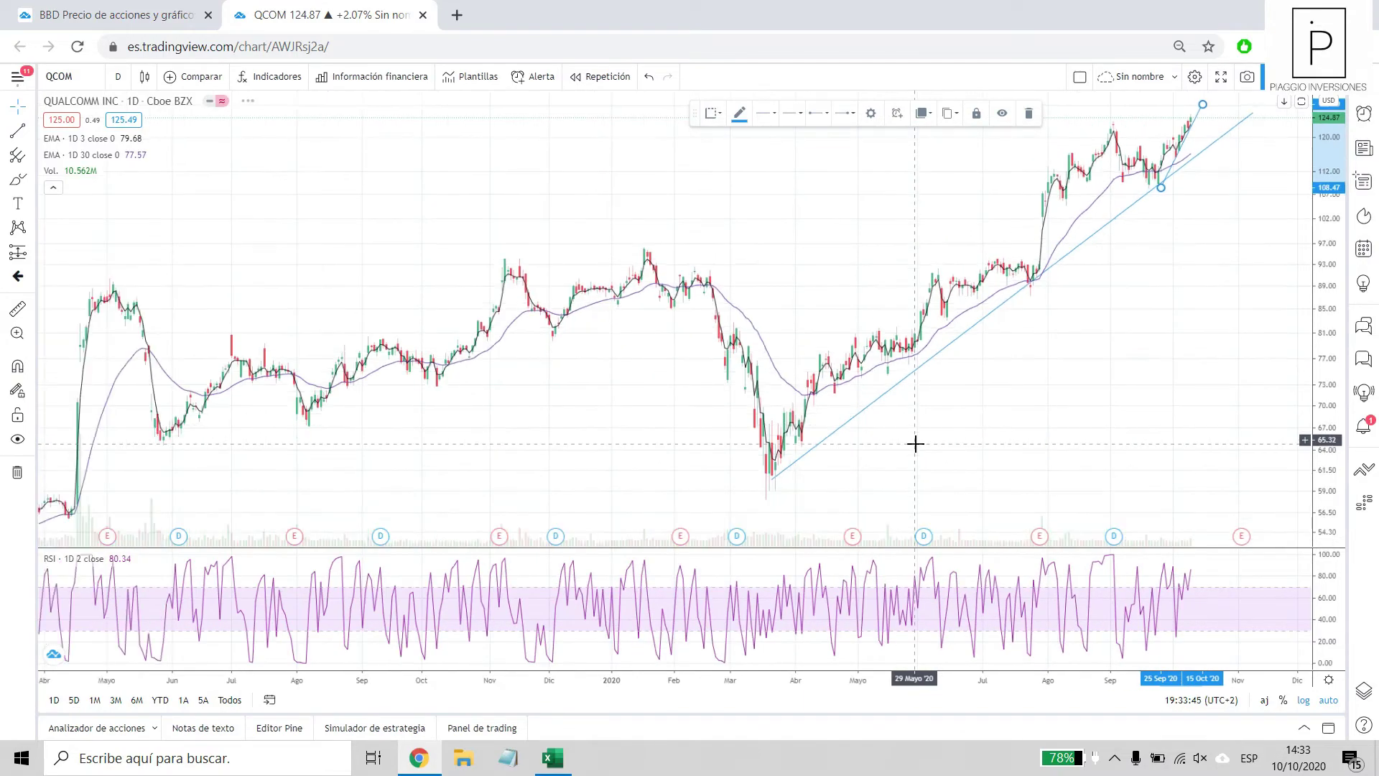
scroll(900, 448, "up", 5)
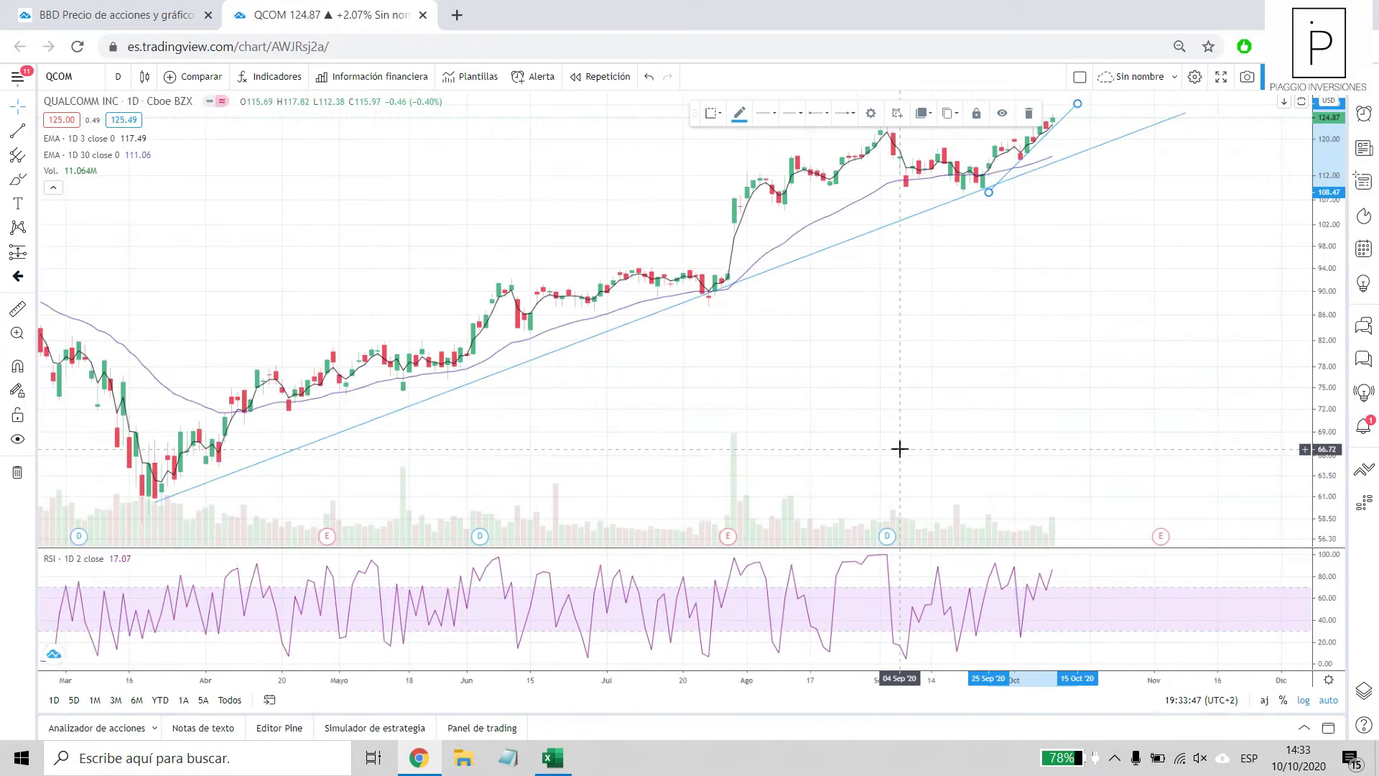
left_click_drag(639, 428, 699, 428)
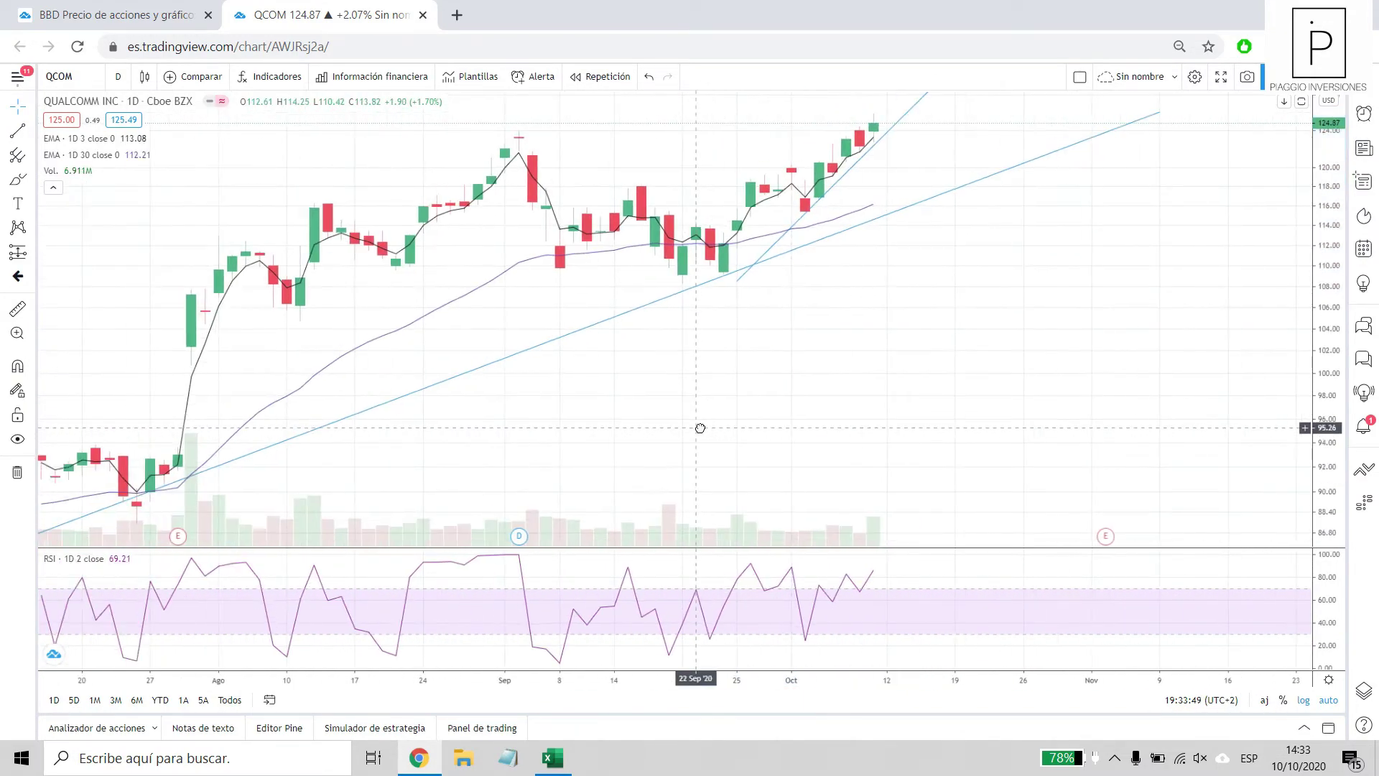
scroll(788, 413, "down", 4)
scroll(1005, 406, "down", 2)
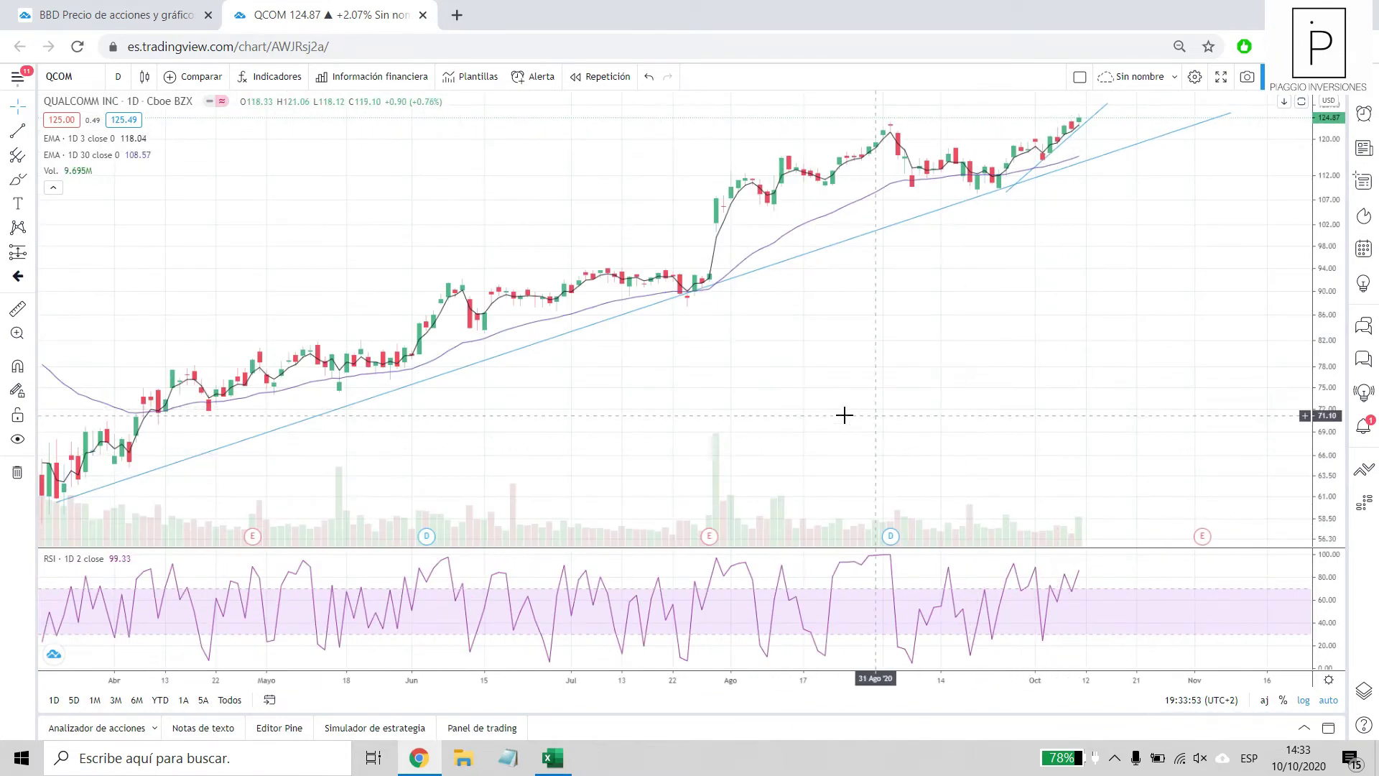
scroll(838, 415, "up", 5)
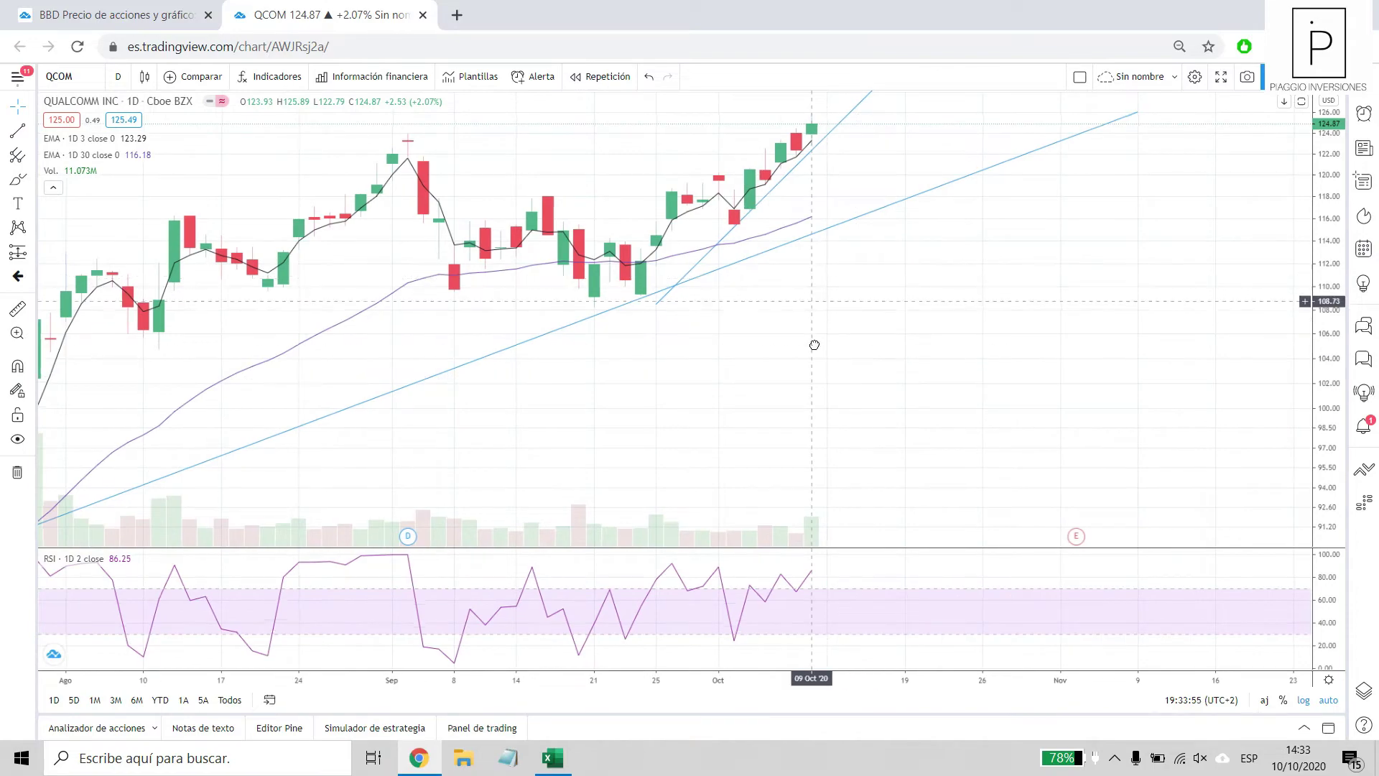
scroll(690, 316, "up", 2)
scroll(586, 215, "down", 5)
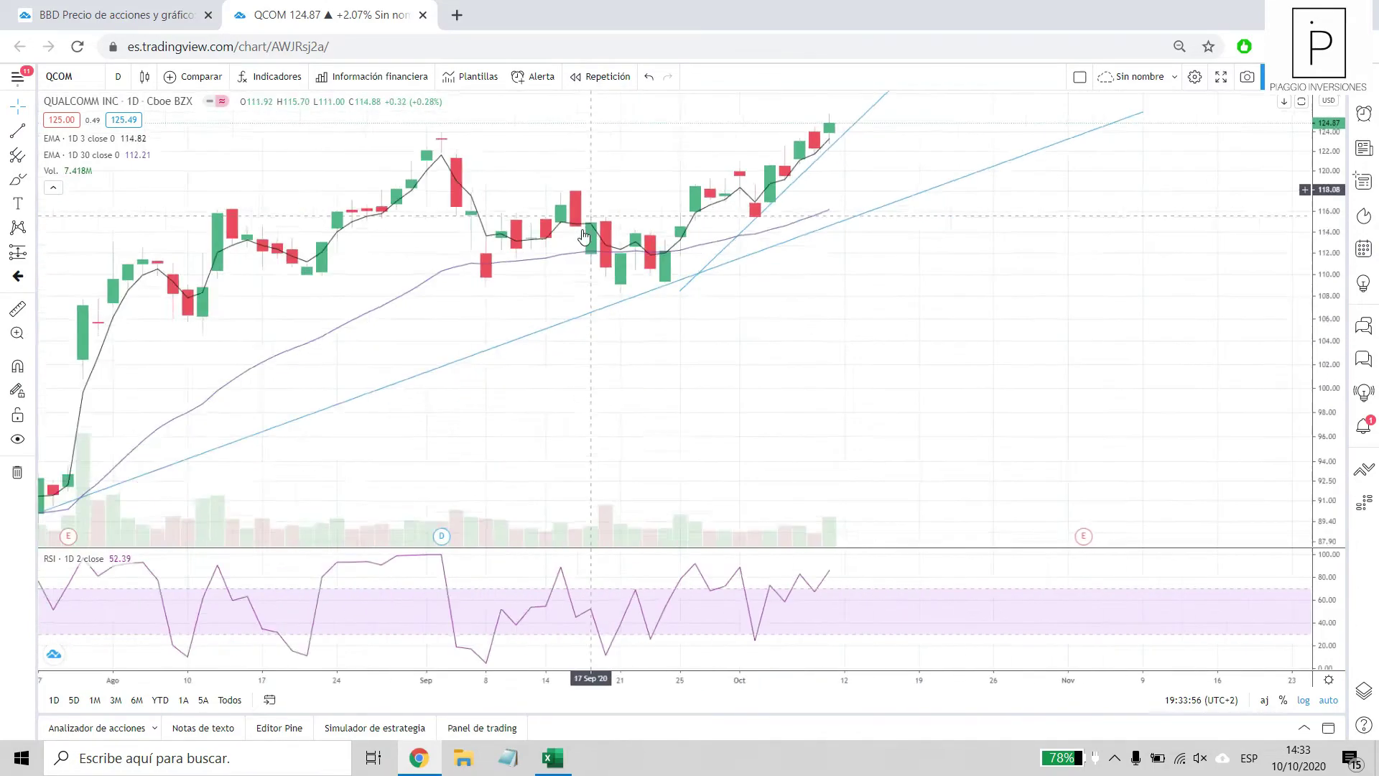
scroll(602, 274, "down", 4)
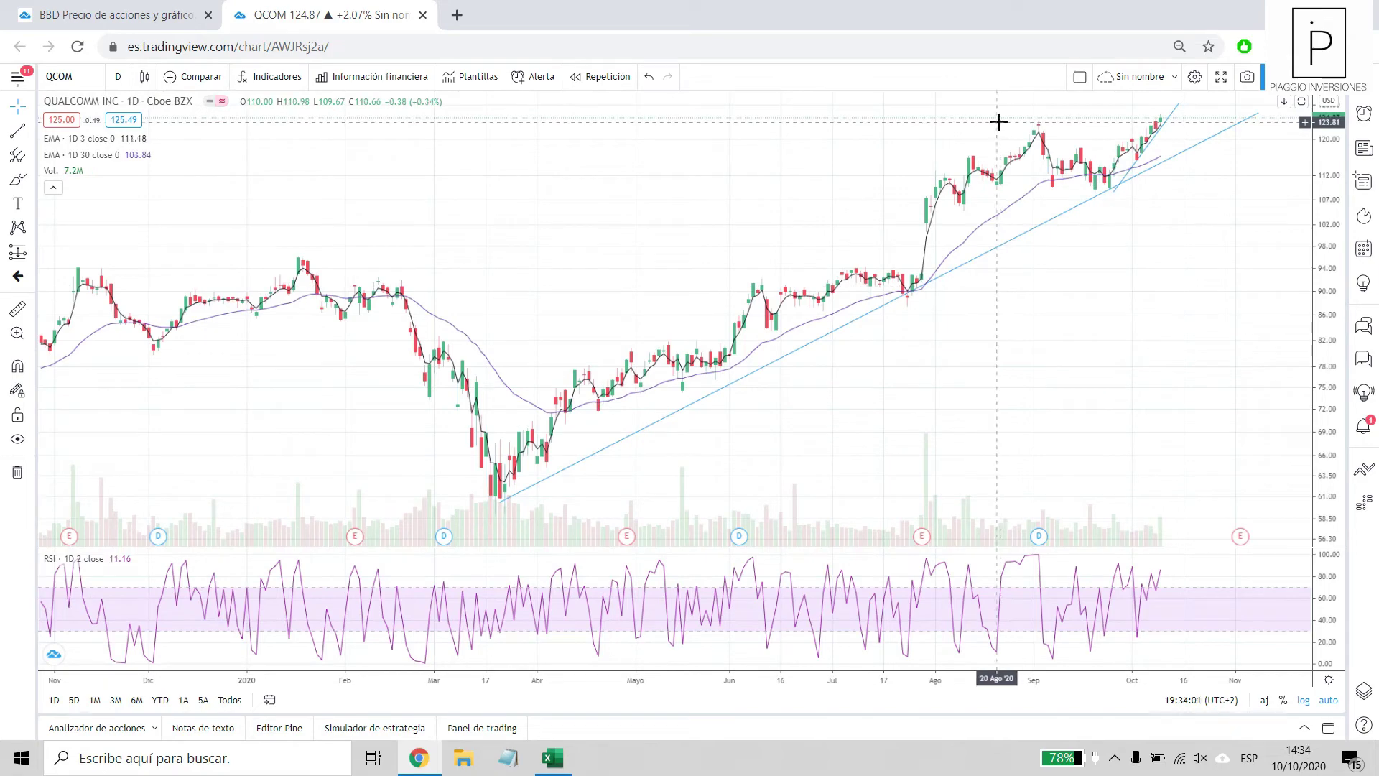
scroll(997, 120, "up", 4)
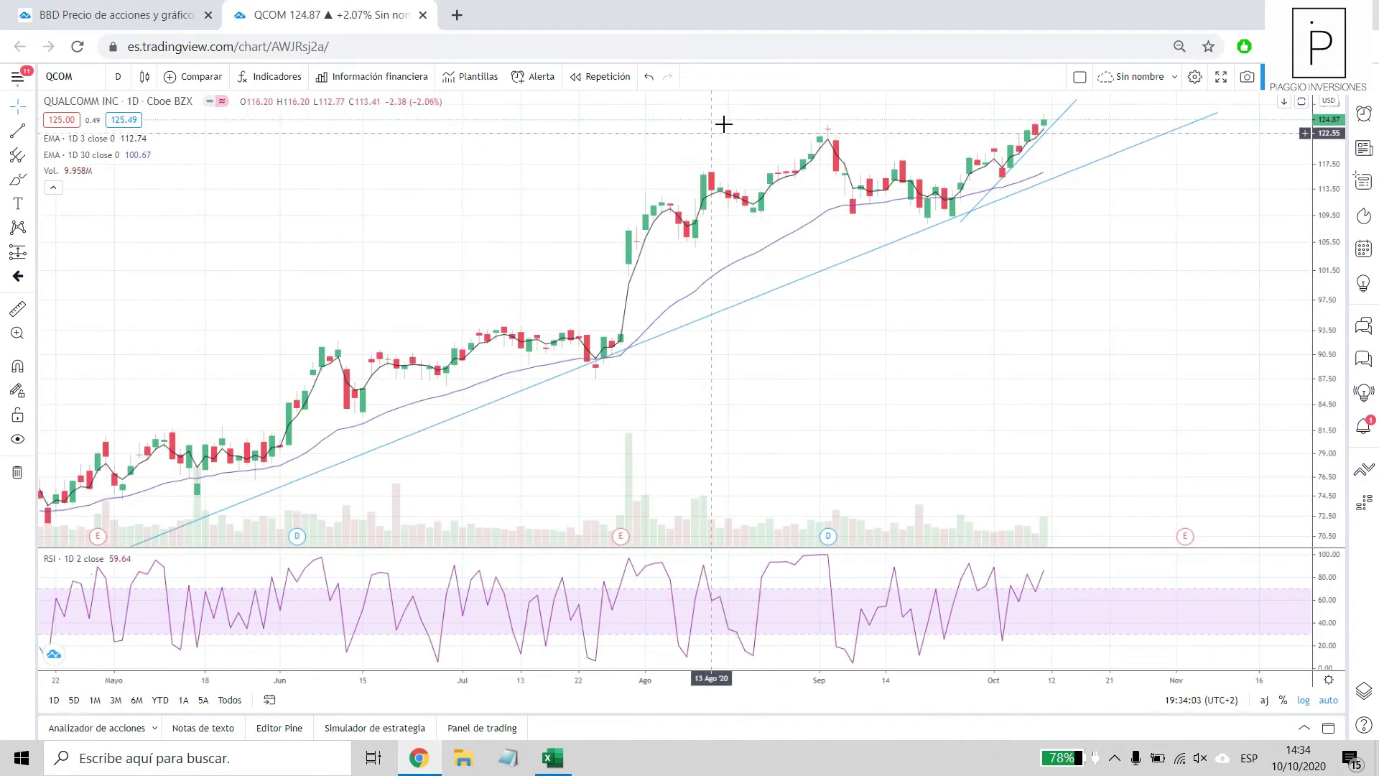
scroll(718, 125, "down", 5)
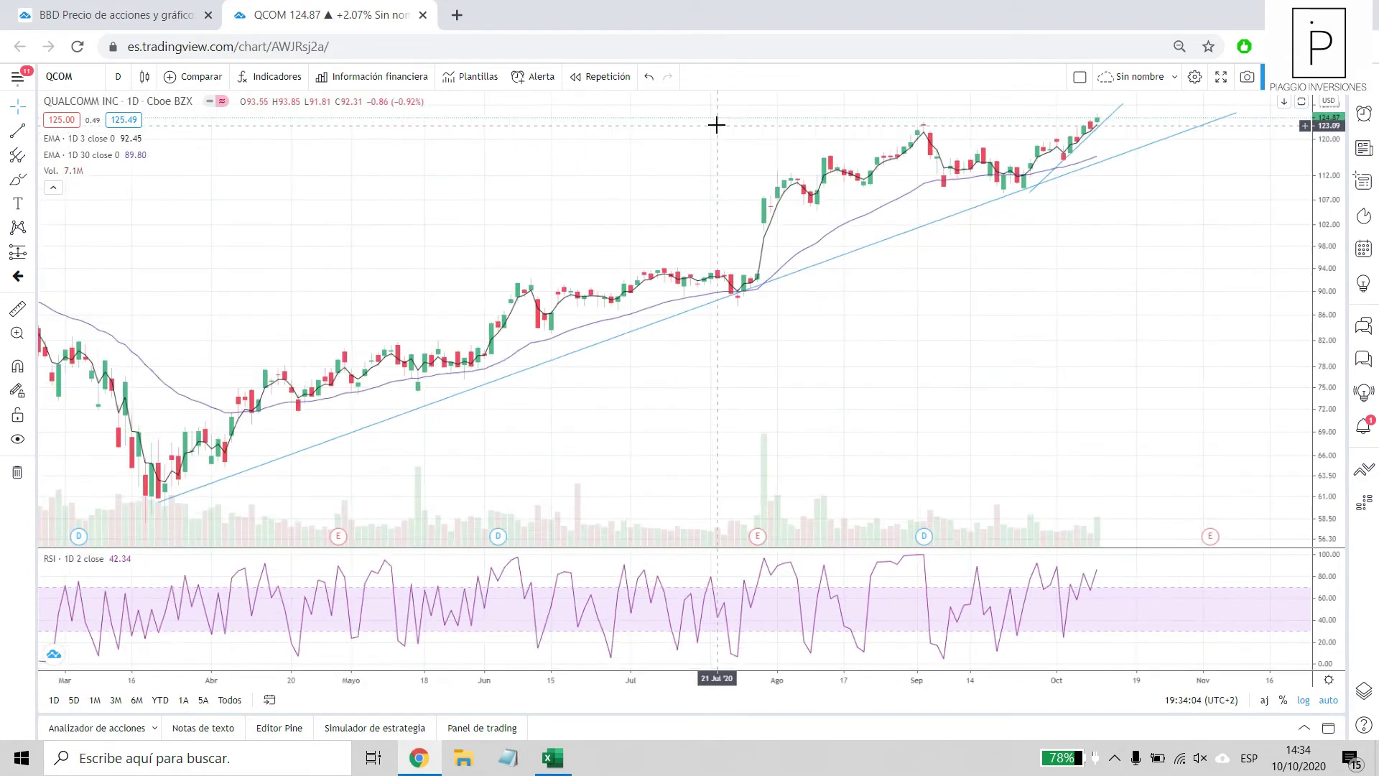
scroll(1201, 320, "down", 2)
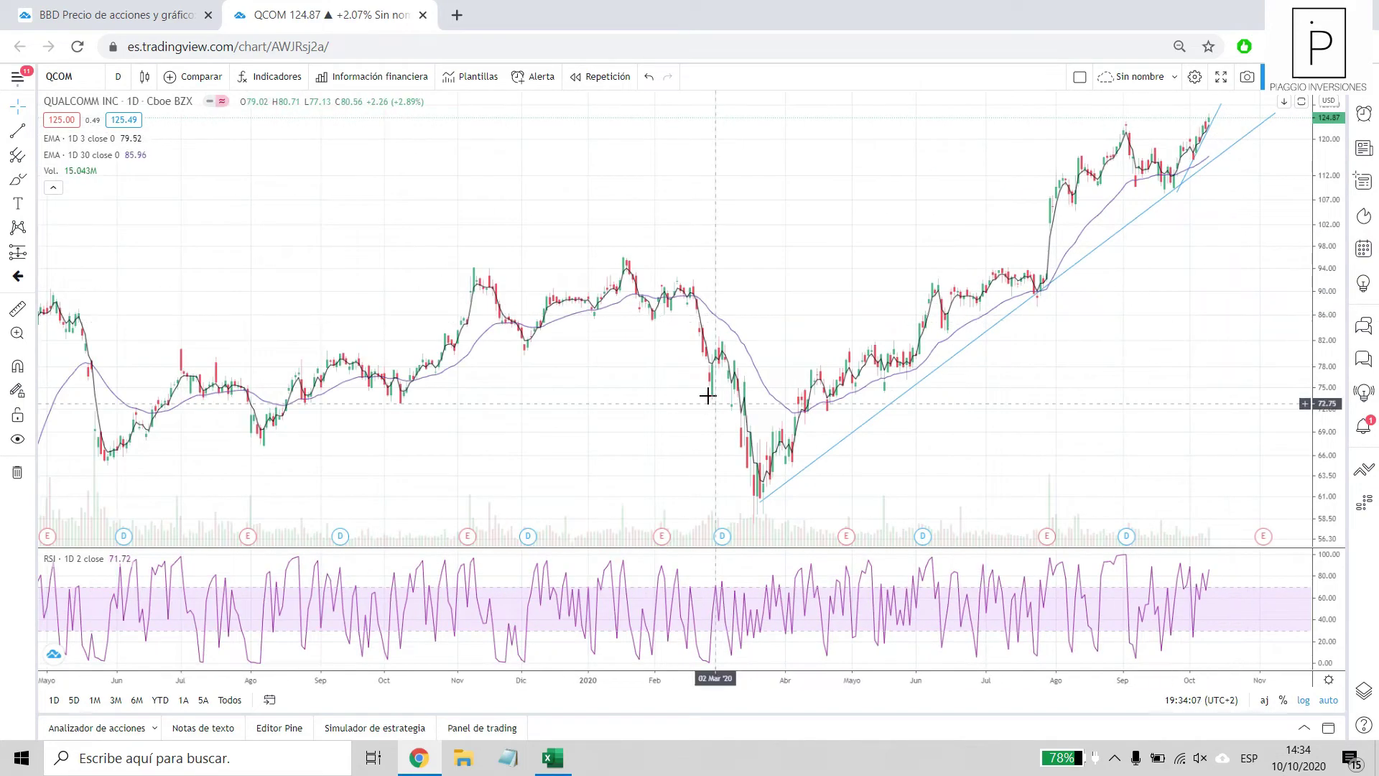
Examine QCOM's latest candles and September 2020 high against the 3 and 30 EMAs and both rising trend lines.
scroll(930, 350, "down", 3)
scroll(1107, 307, "up", 3)
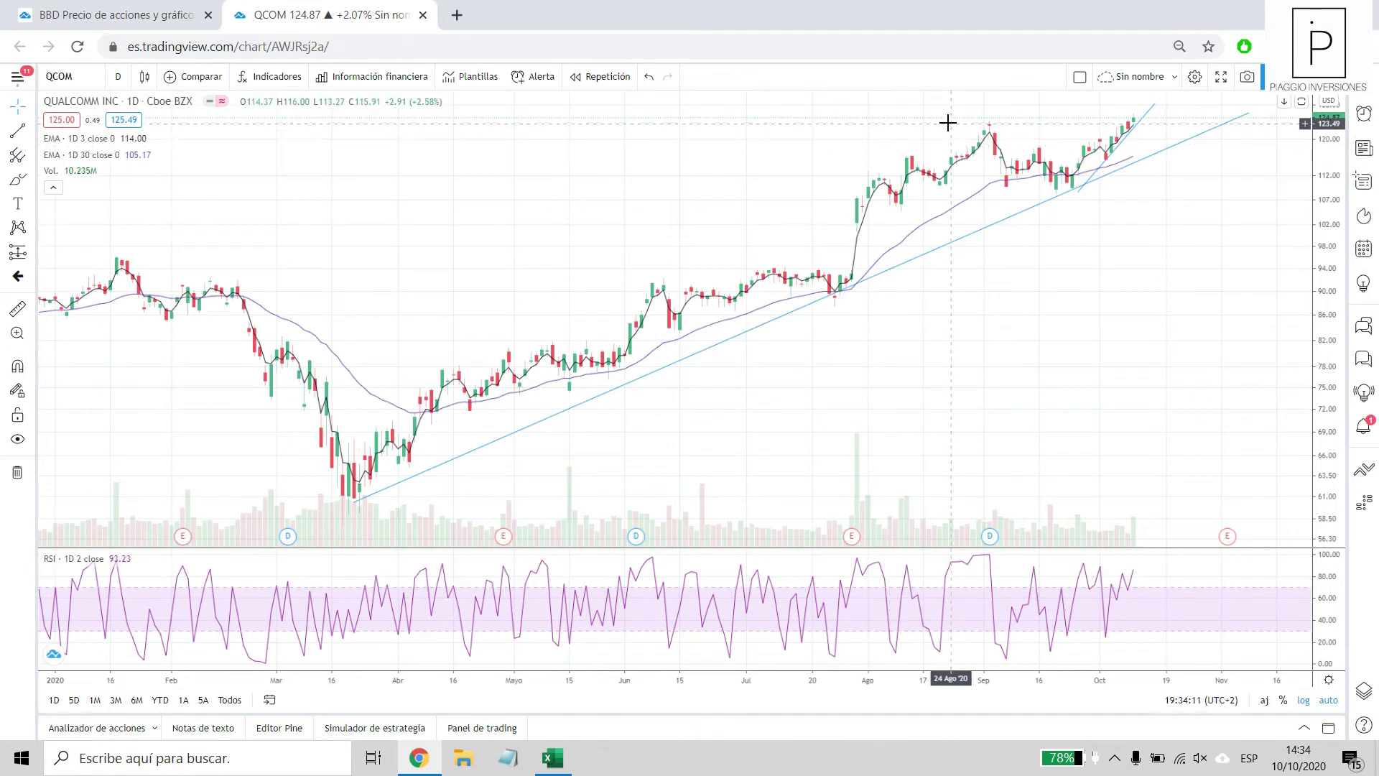
scroll(948, 123, "up", 3)
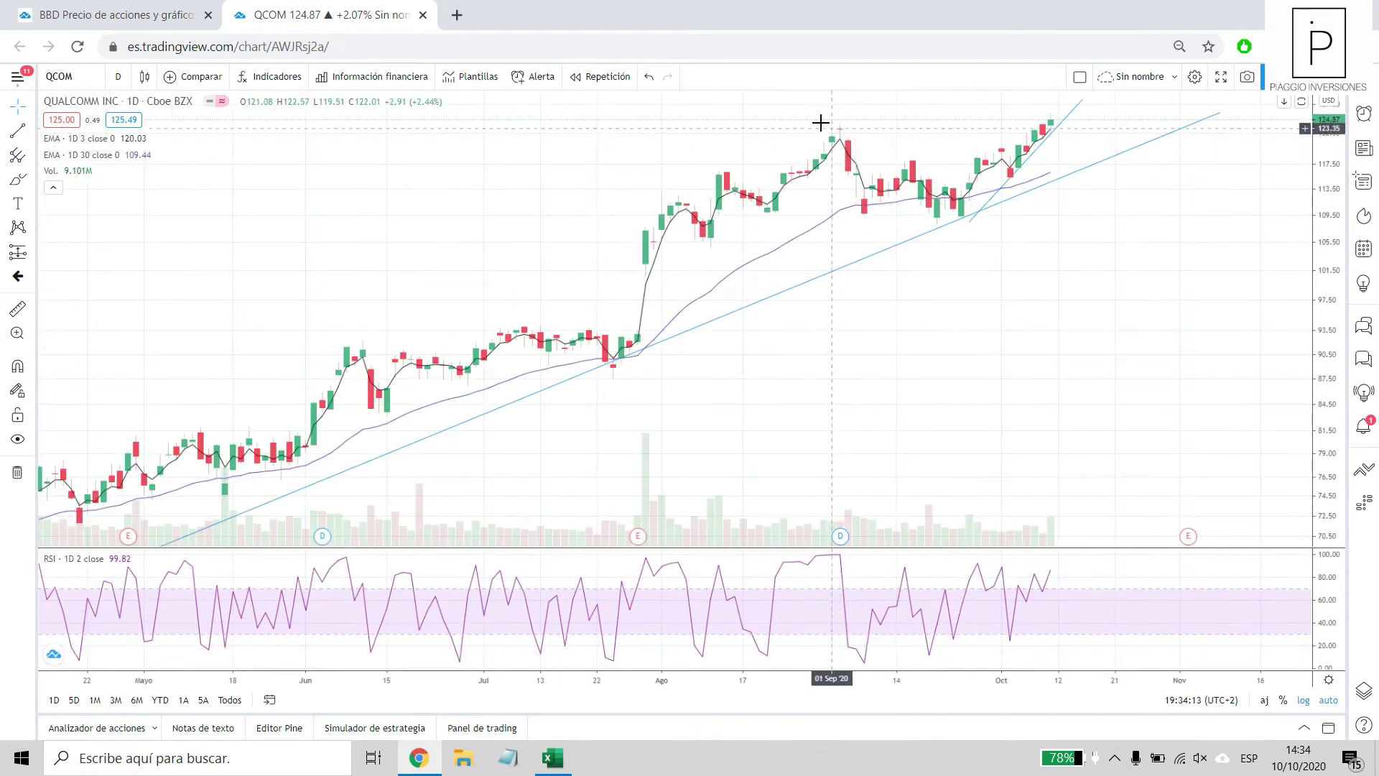
scroll(815, 128, "up", 3)
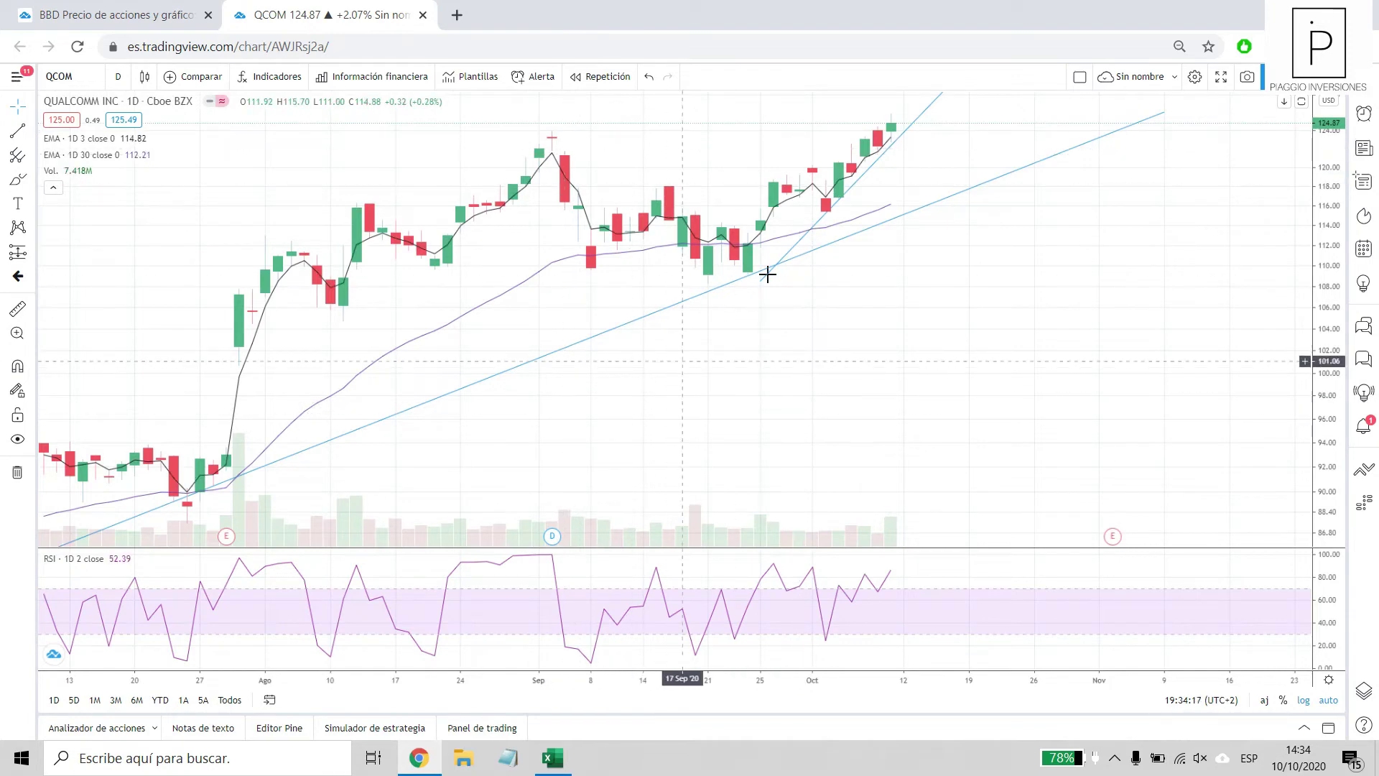
scroll(891, 211, "up", 1)
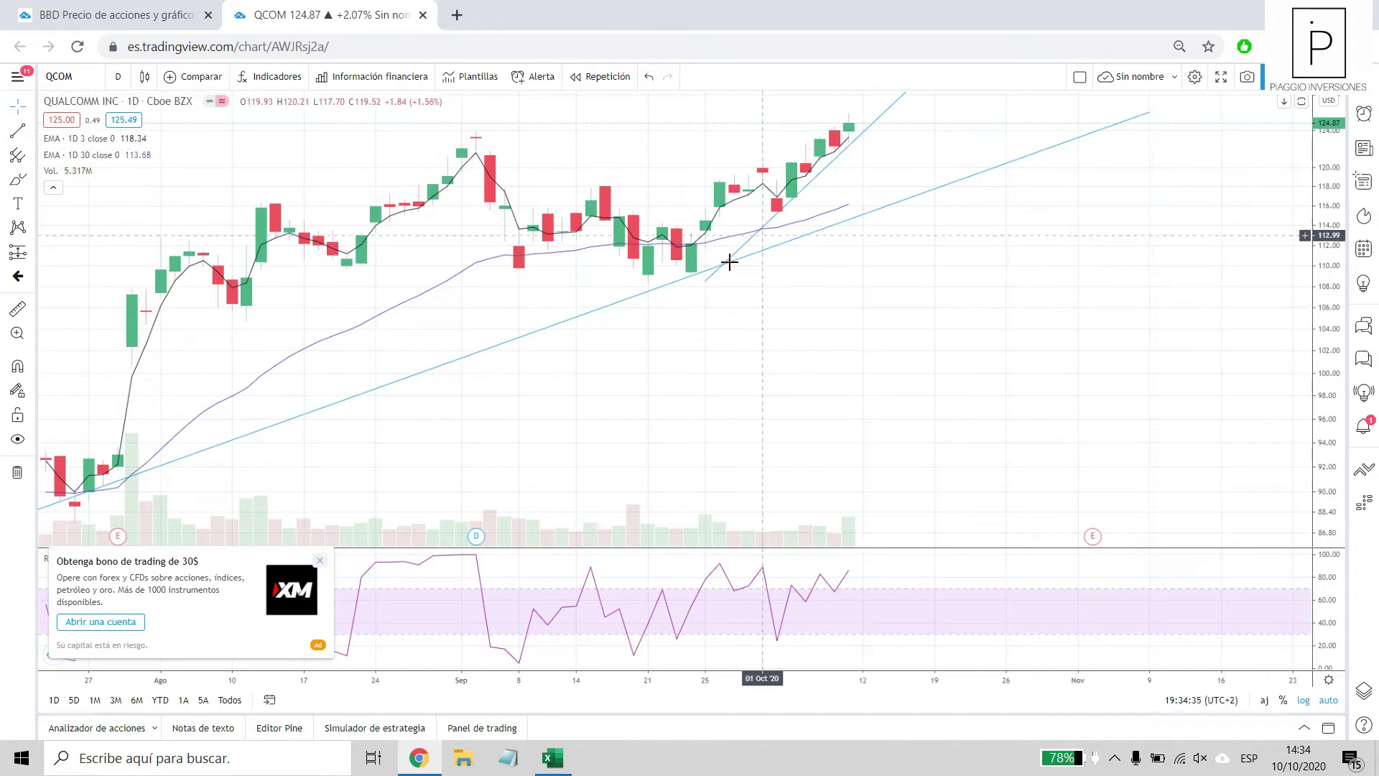
scroll(1023, 280, "down", 5)
scroll(877, 246, "down", 3)
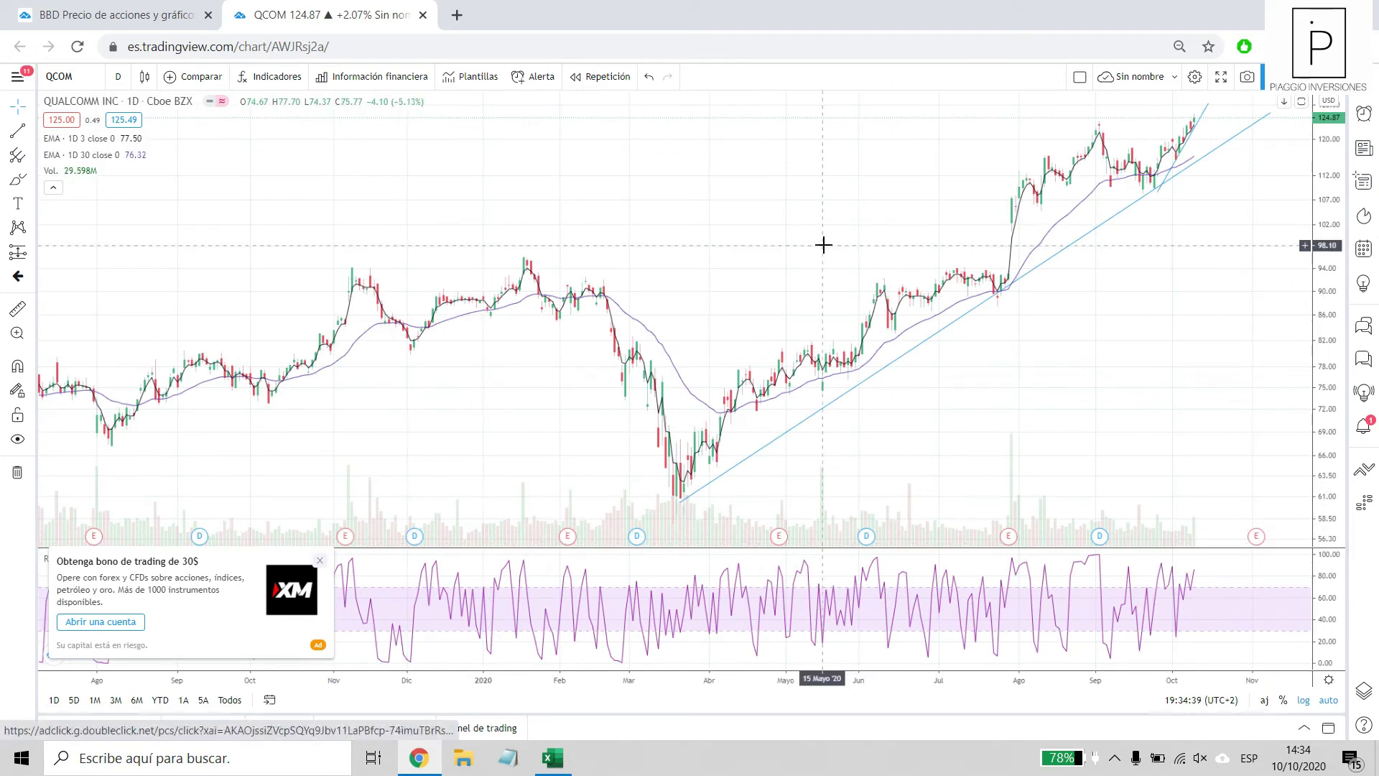
Check the next CEDEAR ticker in the Excel table and load McDonald's Corporation (MCD, NYSE) in the TradingView chart.
key("alt+Tab")
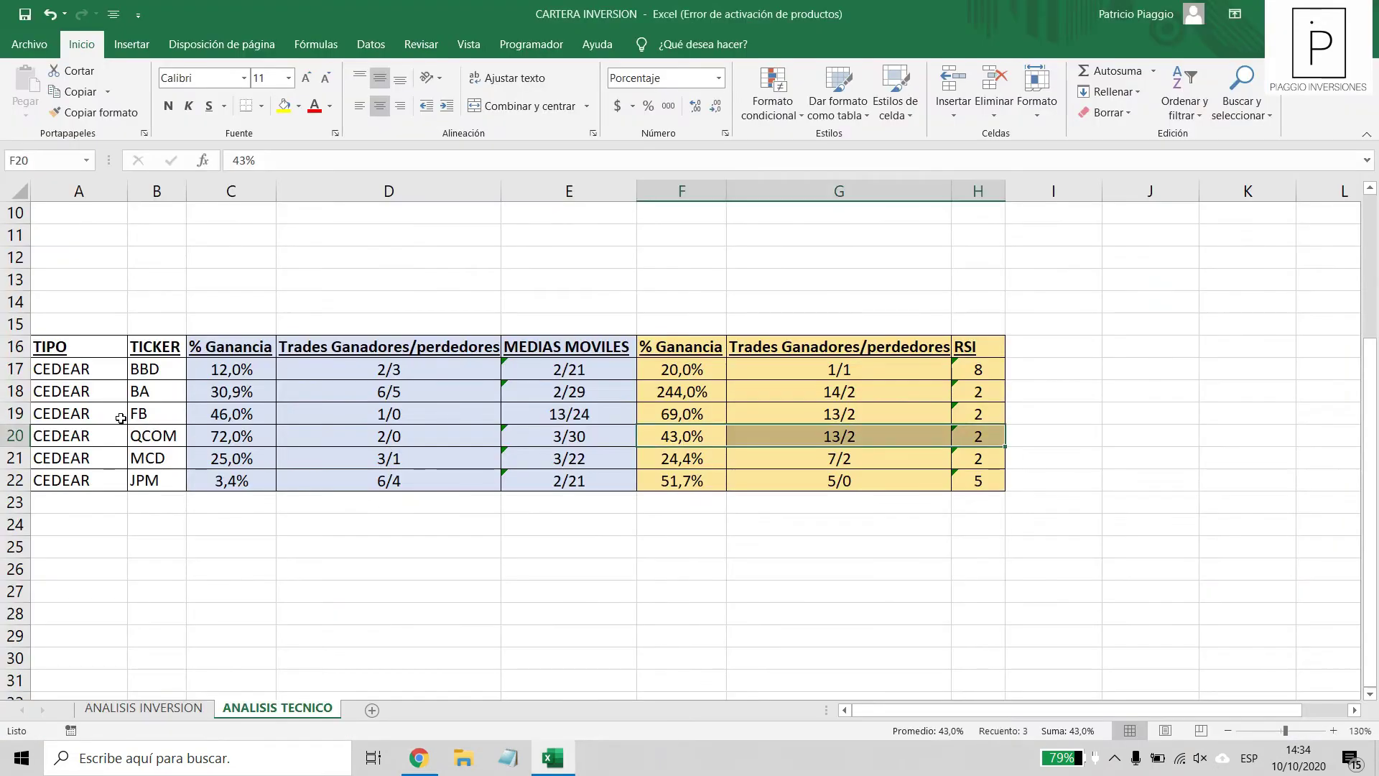
key("alt+Tab")
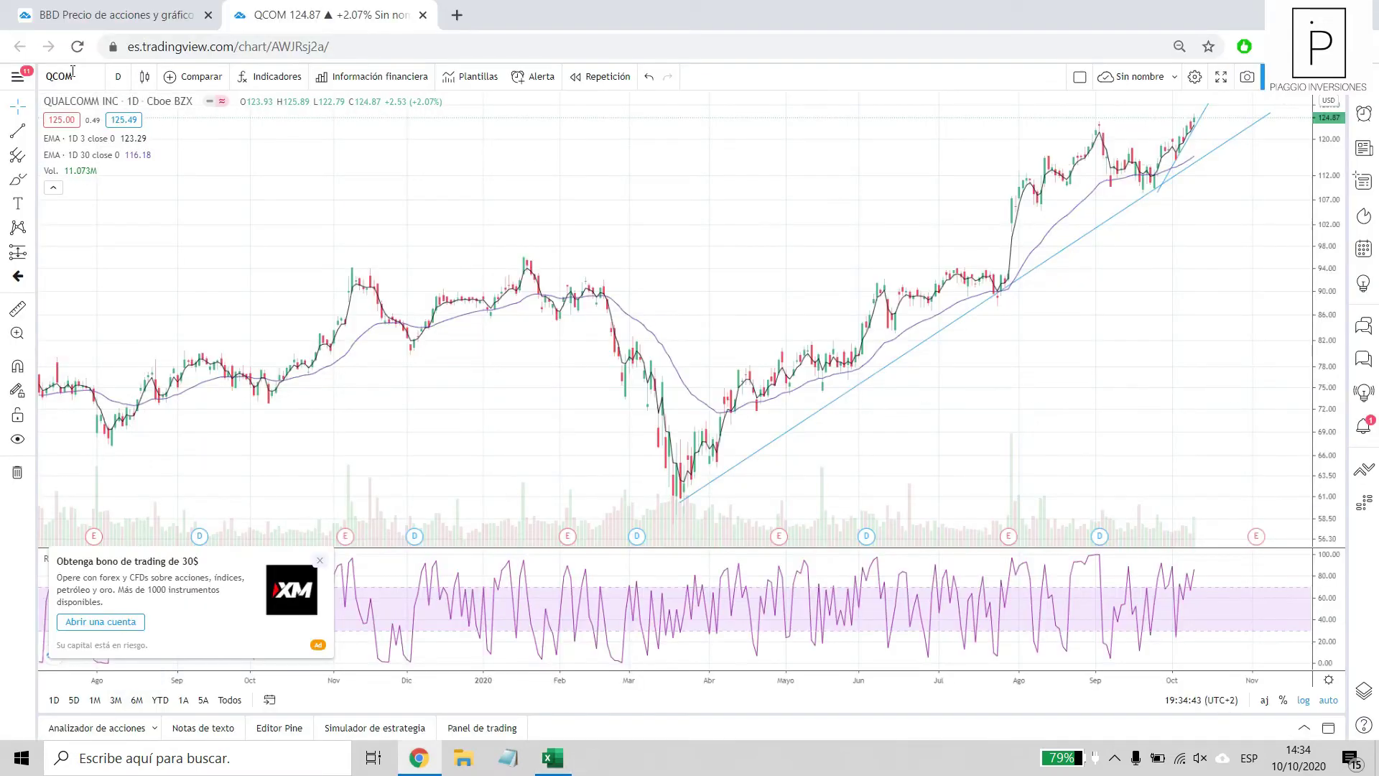
left_click(73, 71)
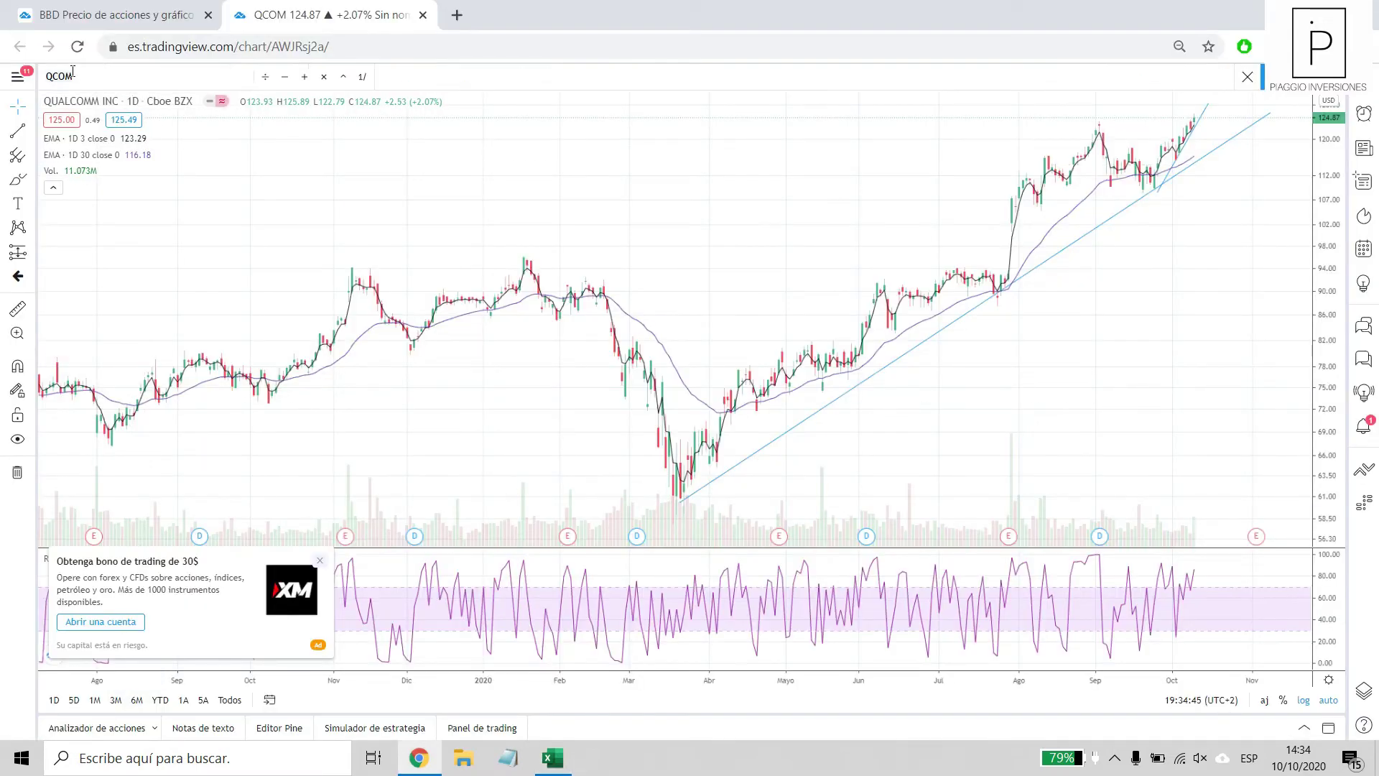
type("MCD")
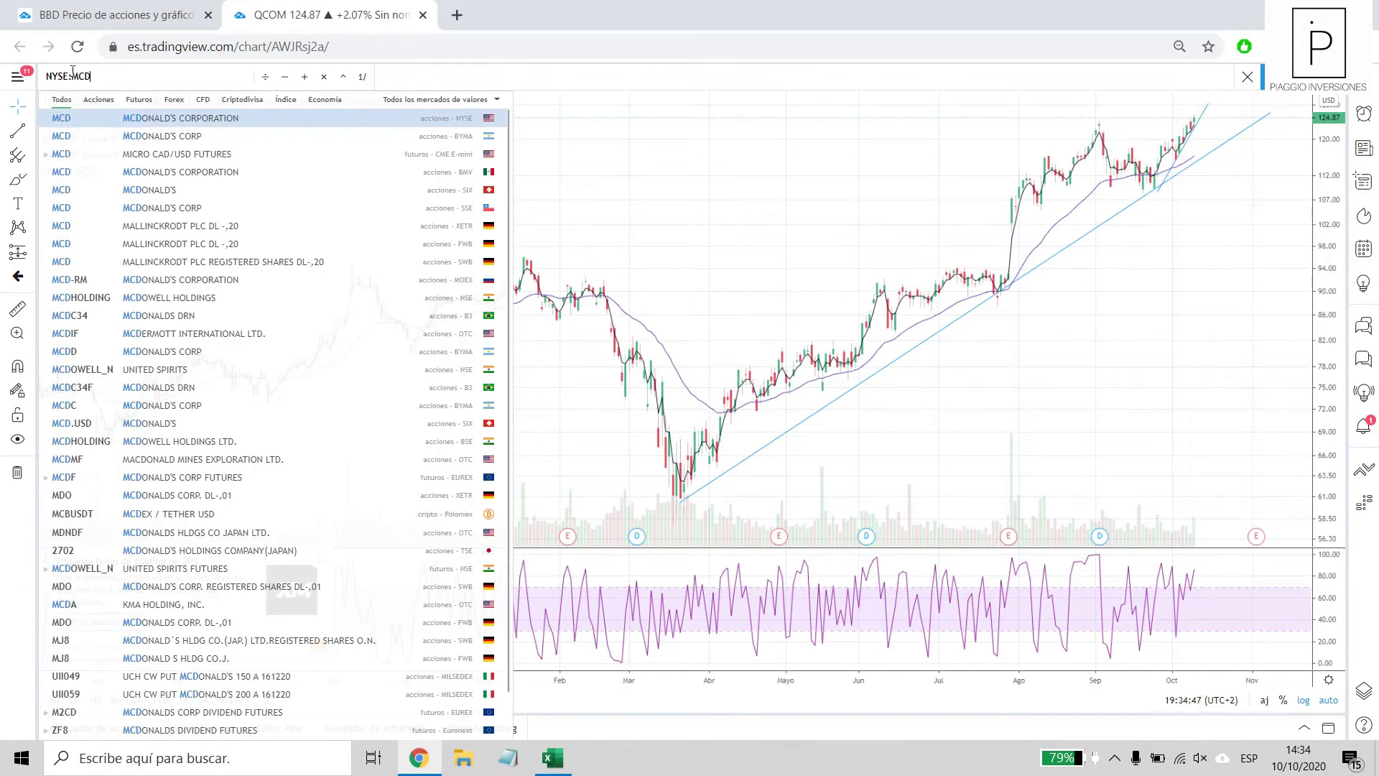
left_click(107, 116)
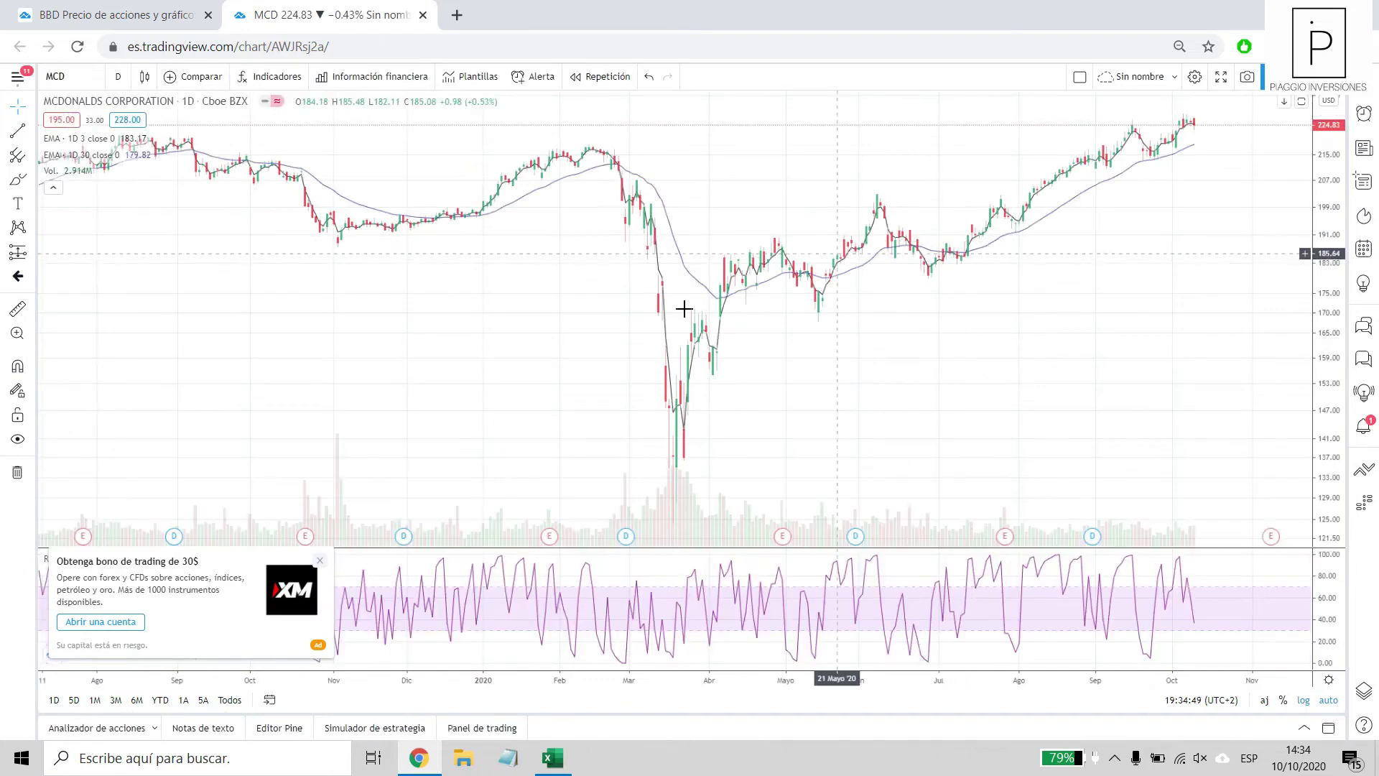
scroll(661, 309, "down", 1)
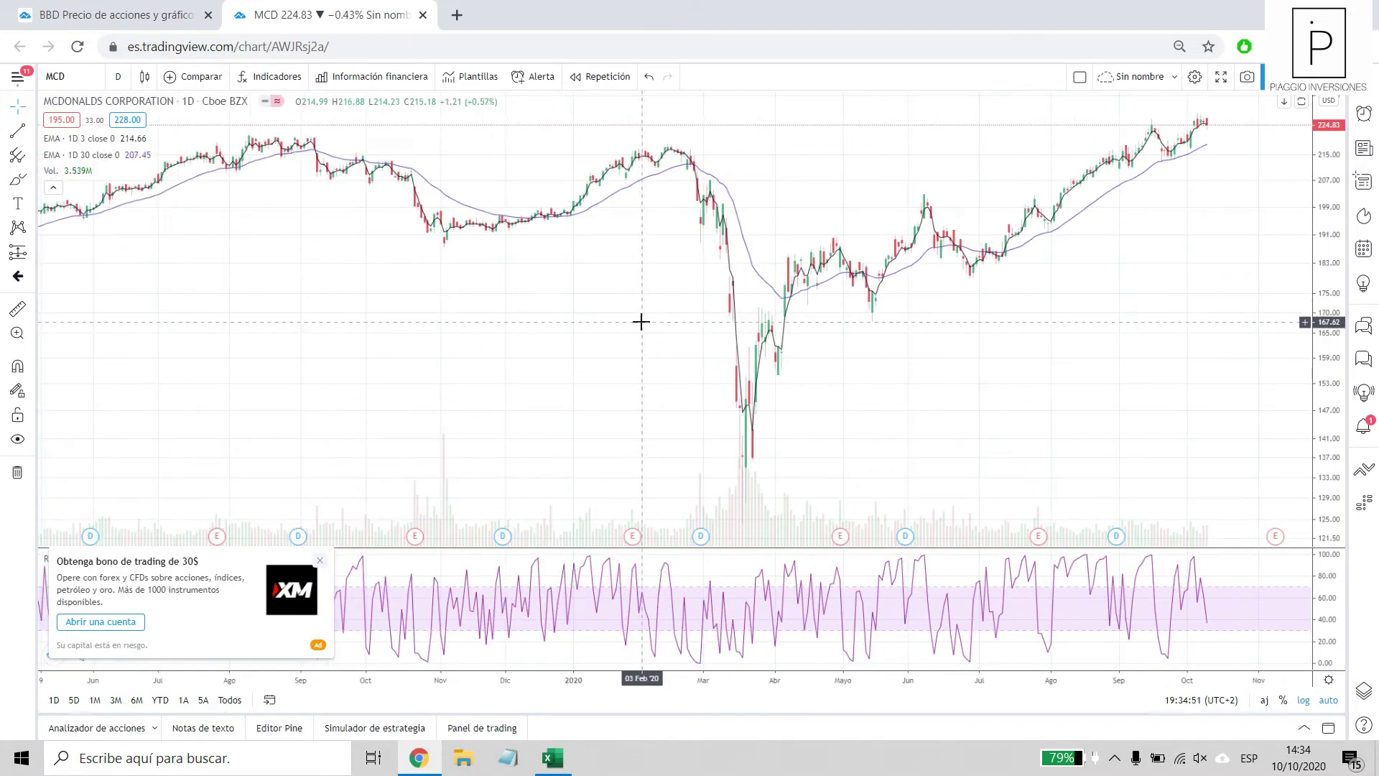
Switch to the Excel technical analysis sheet and review MCD's gain percentages, winning/losing trades, moving-average pair and RSI setting in row 21.
key("alt+Tab")
left_click_drag(241, 450, 437, 455)
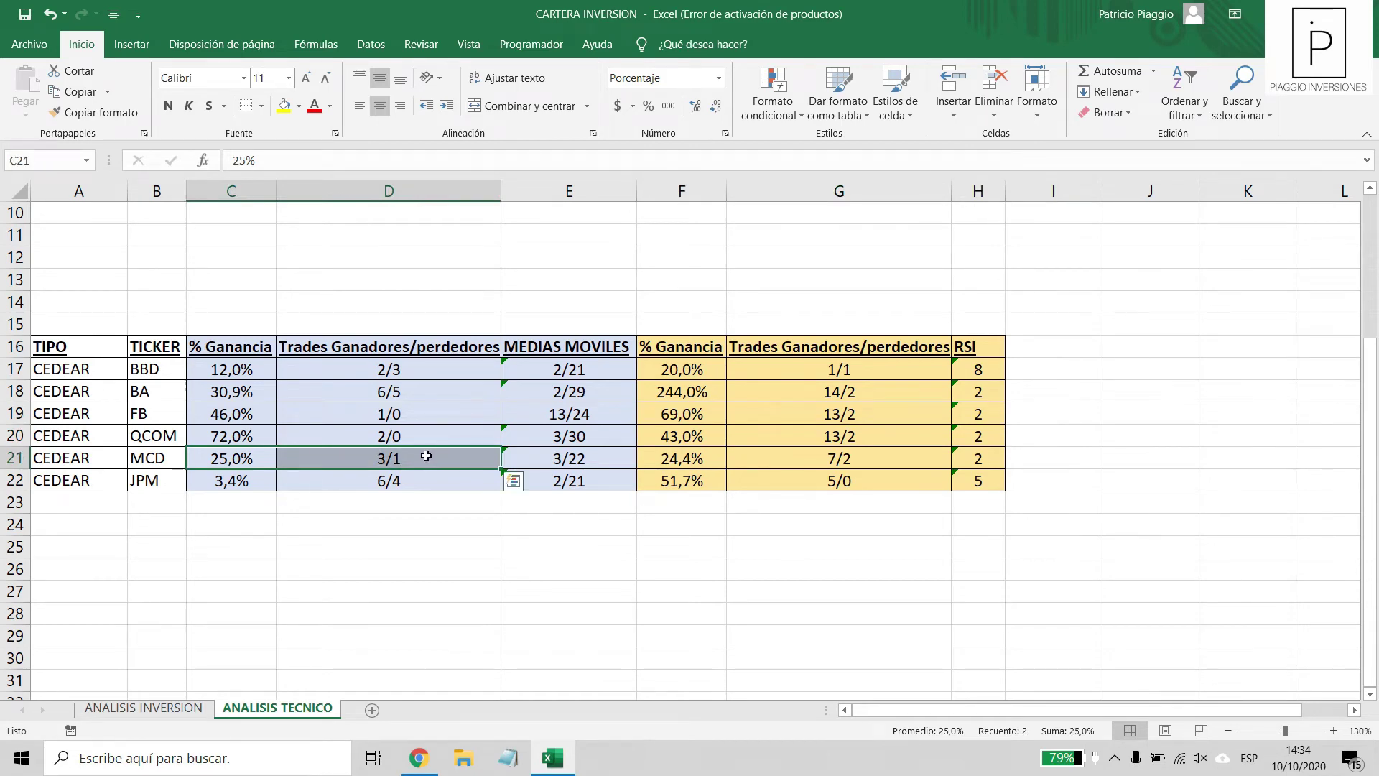
left_click(567, 457)
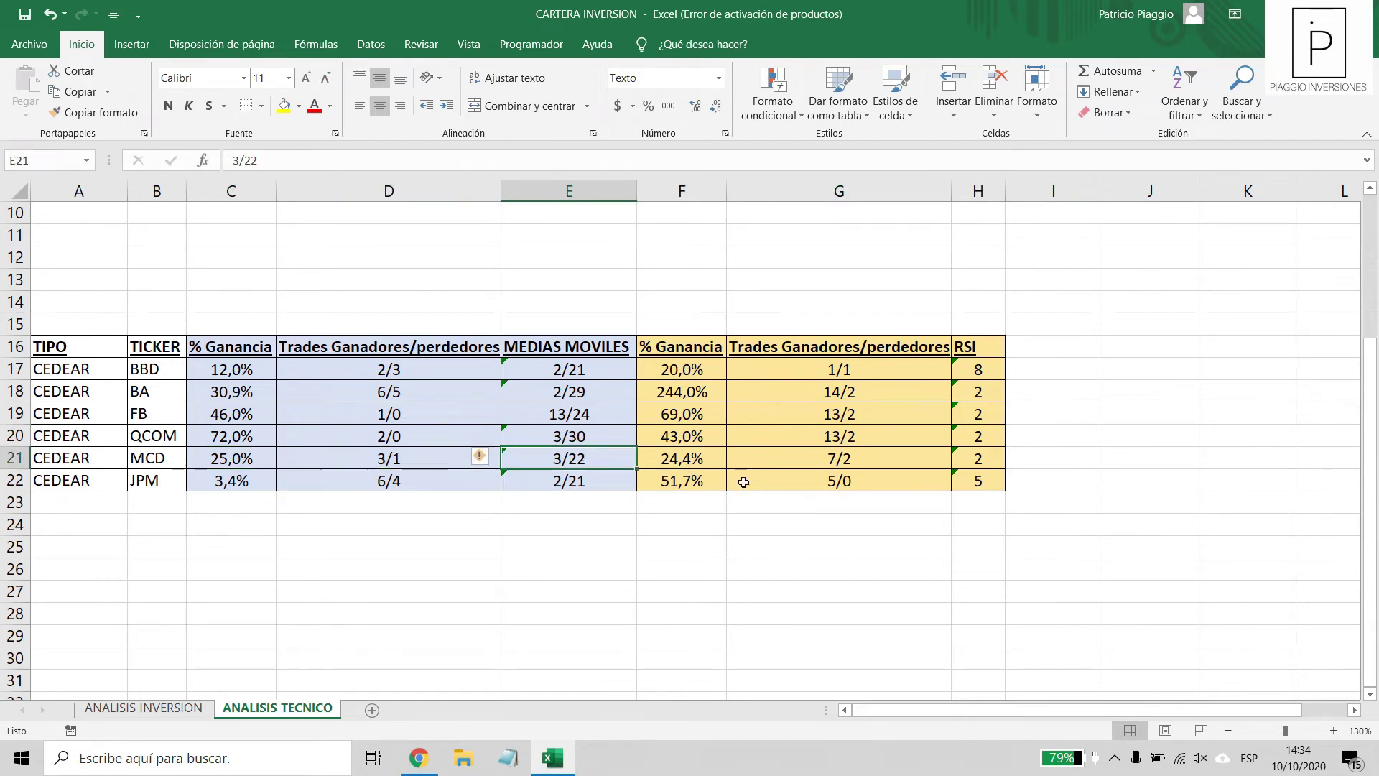
left_click_drag(204, 457, 519, 455)
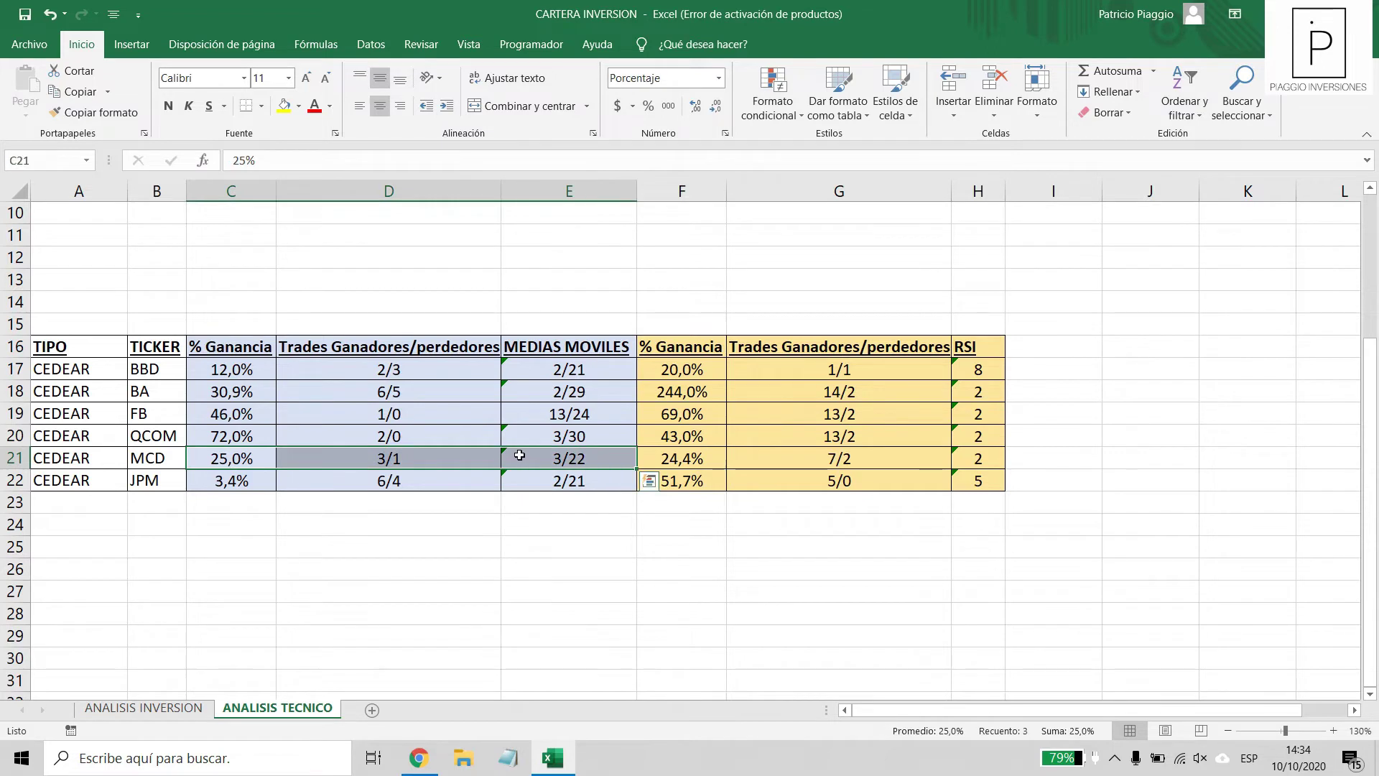
left_click_drag(687, 449, 768, 454)
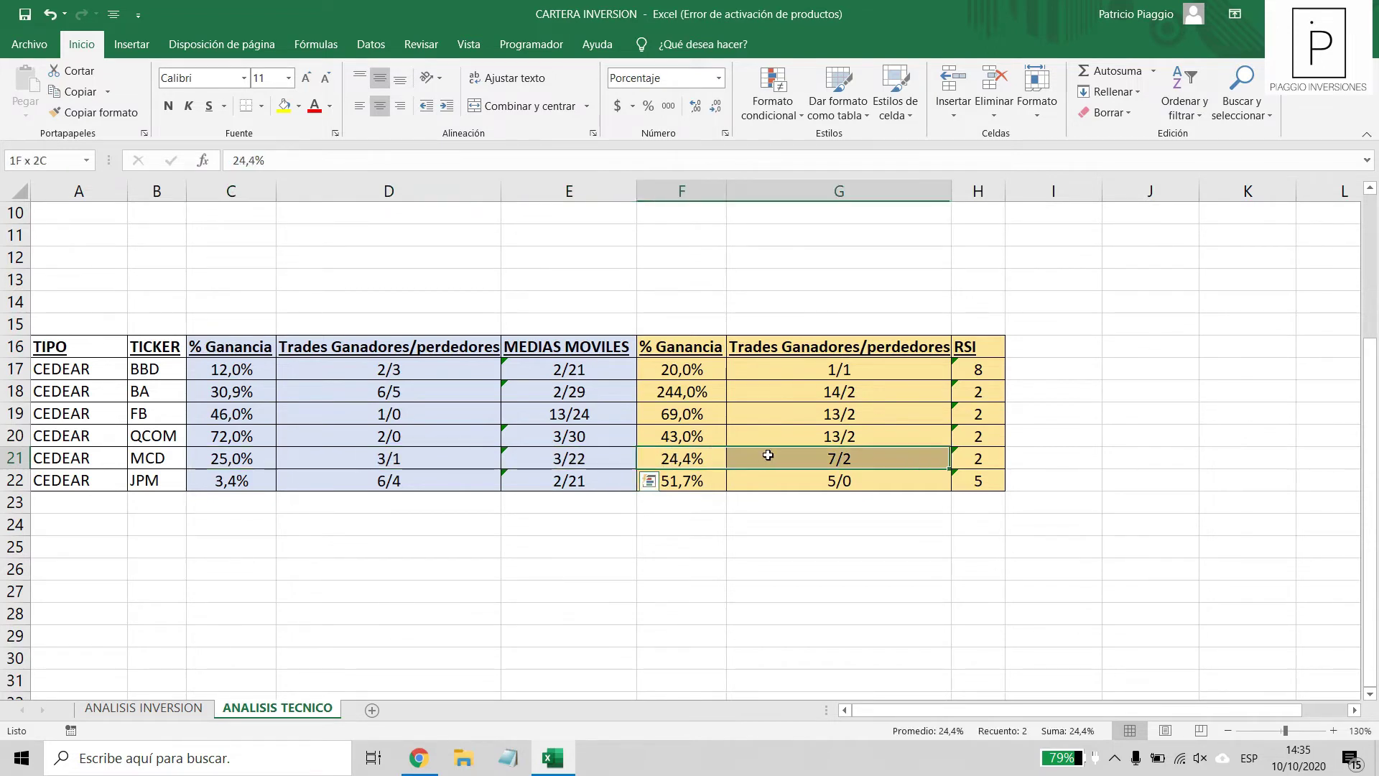
left_click(678, 460)
left_click(827, 457)
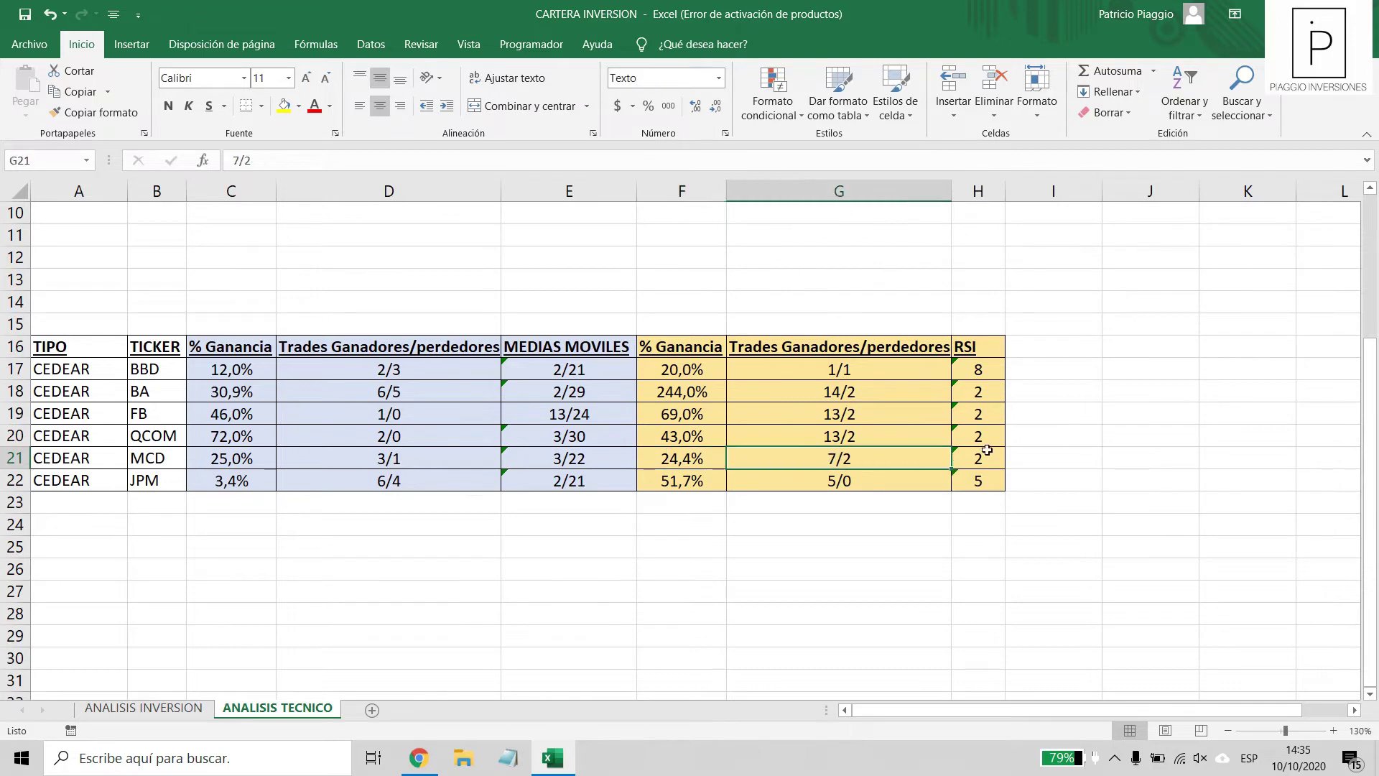
left_click(968, 458)
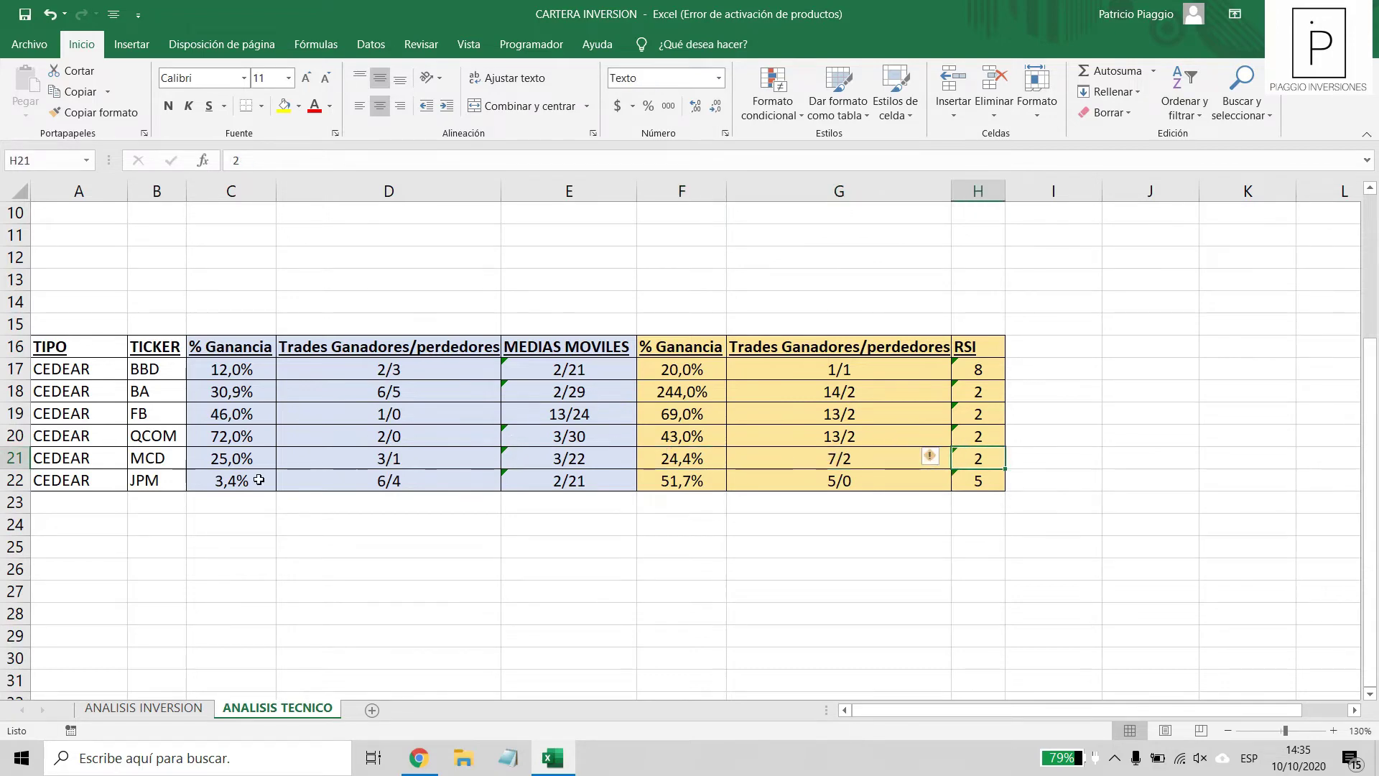
left_click_drag(224, 459, 984, 454)
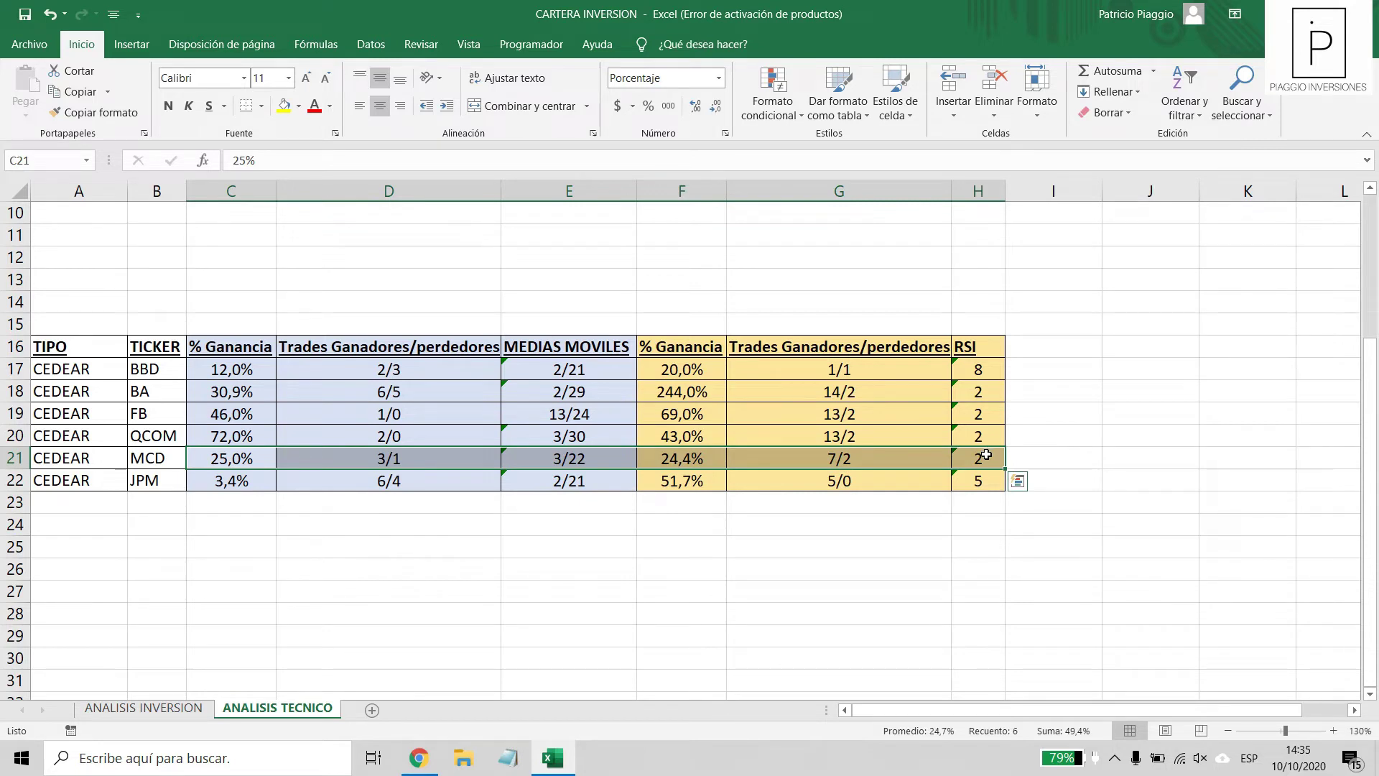
left_click(534, 457)
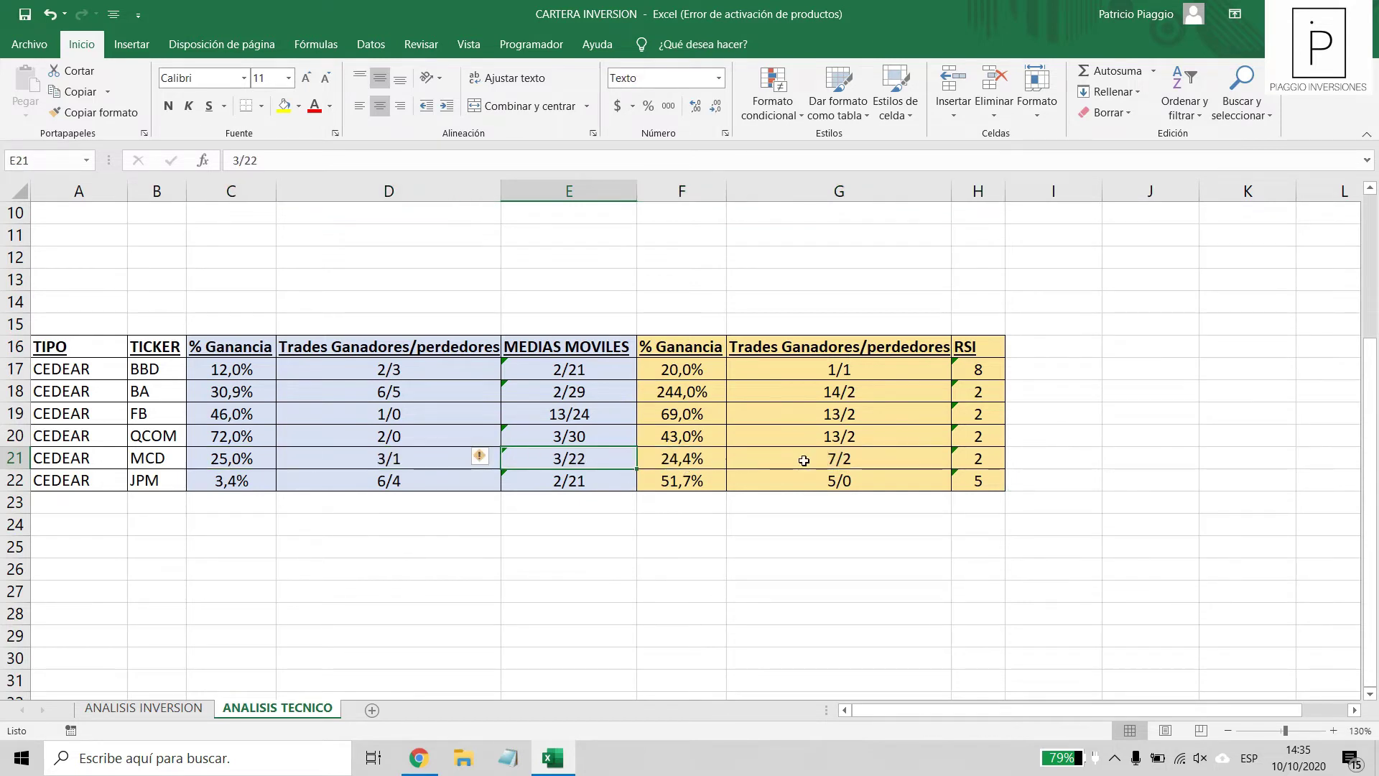
left_click(983, 464)
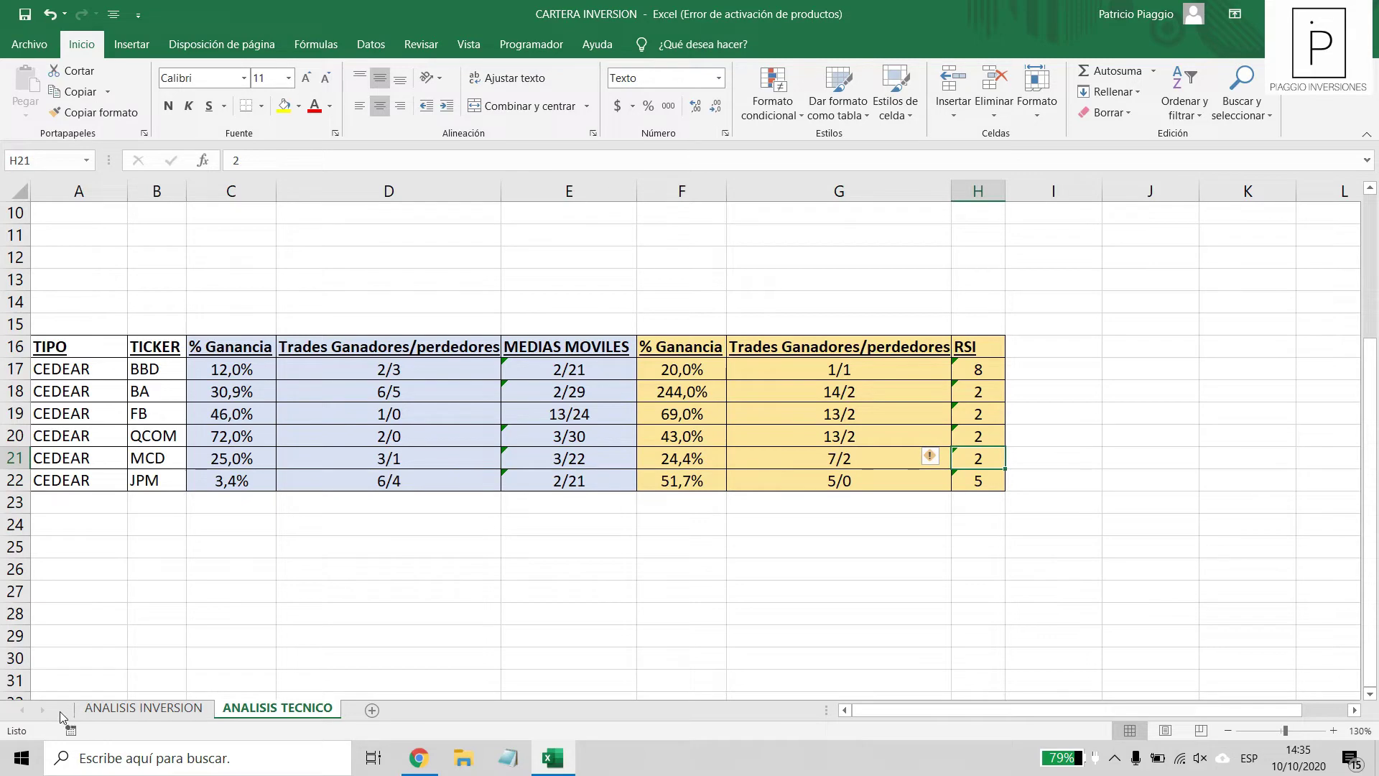
Draw a rising trend line on the MCD TradingView chart from about 166.61 on 11 May 2020 to about 221.43 on 14 October 2020.
key("alt+Tab")
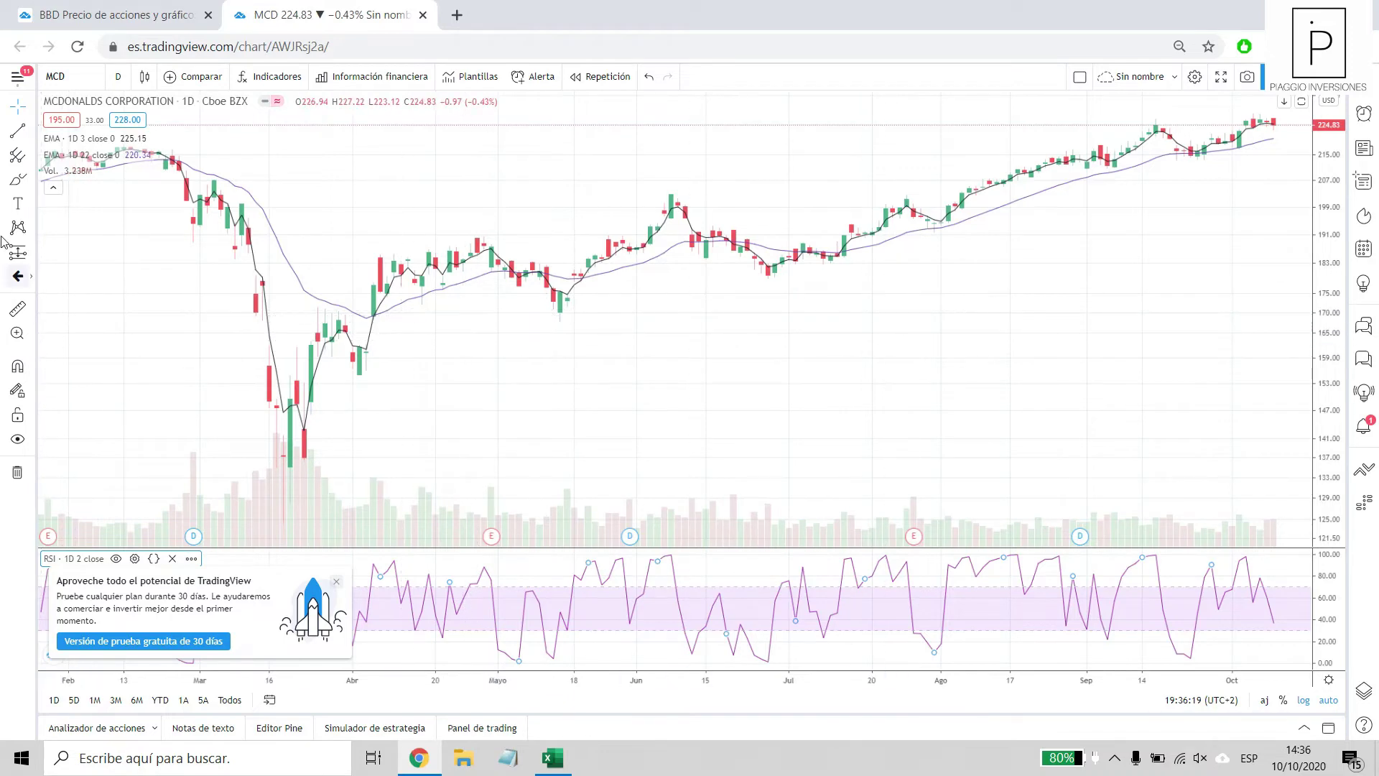
left_click(15, 134)
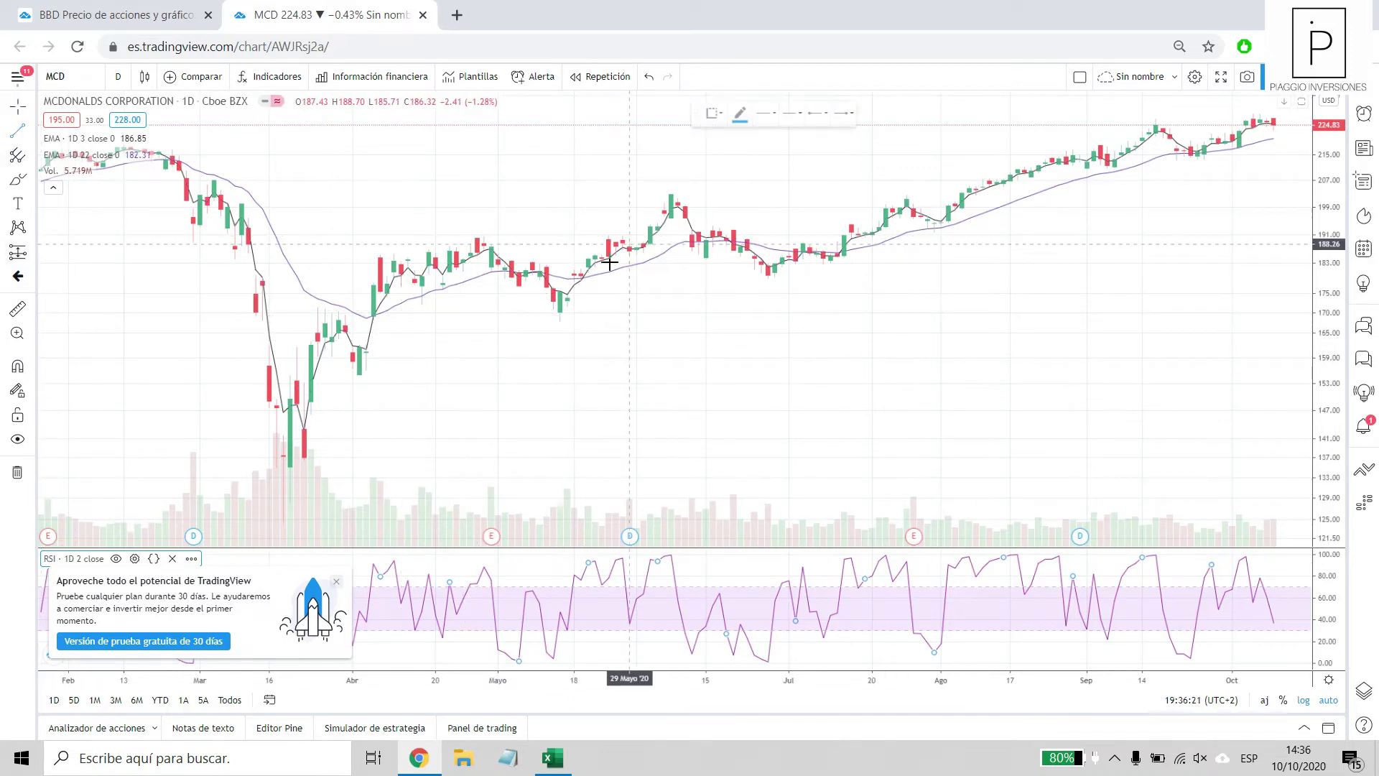
left_click(539, 326)
left_click(1274, 152)
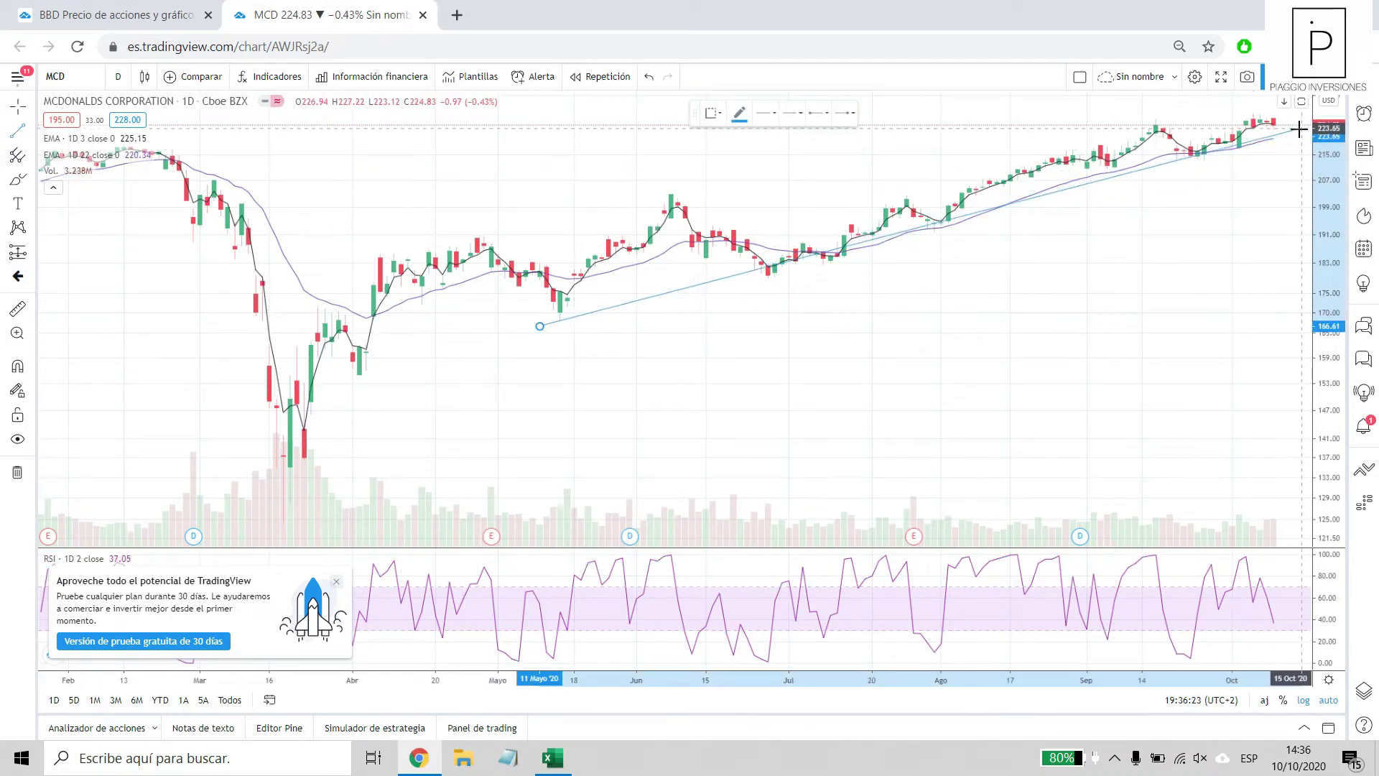
left_click(1293, 135)
Examine MCD's daily price since the March 2020 fall against the rising trend line and the 3 and 22 EMAs.
scroll(1114, 265, "down", 3)
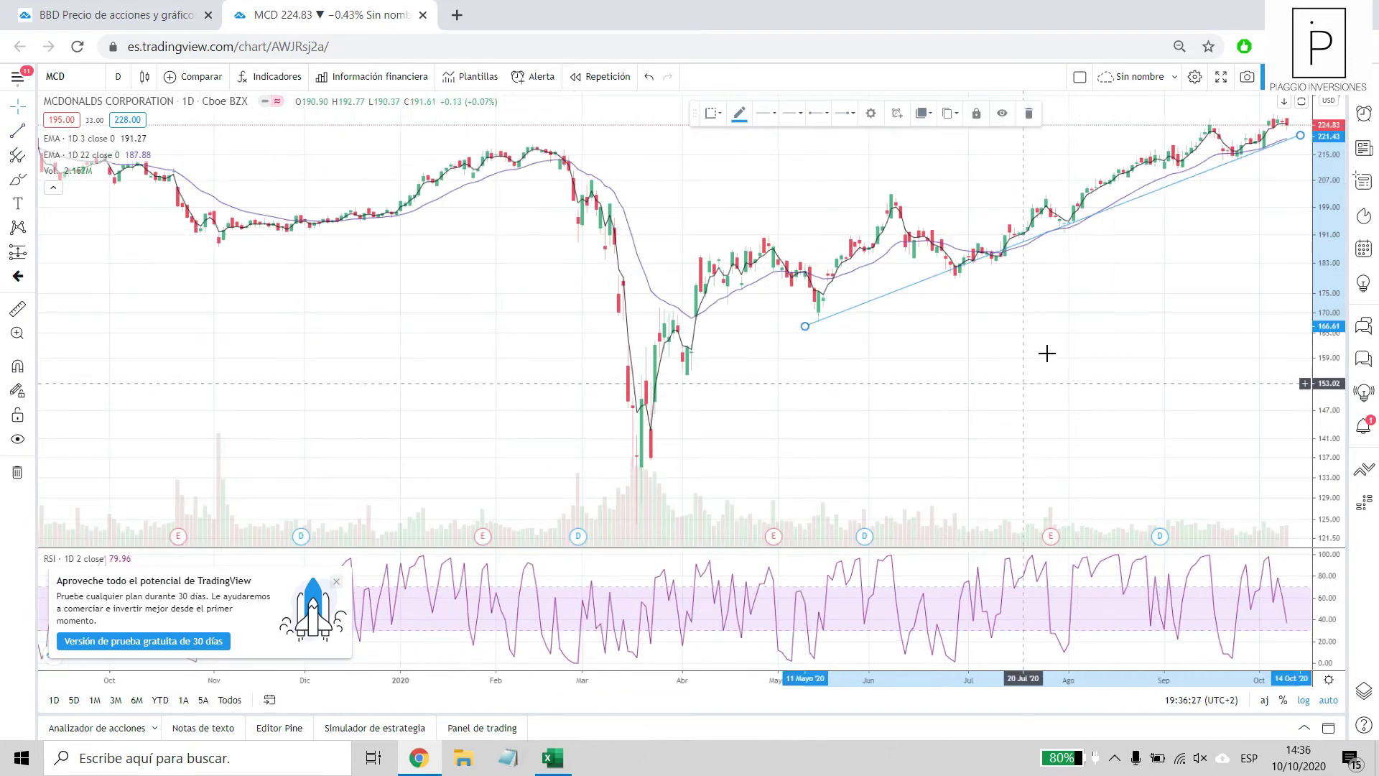
scroll(1047, 354, "up", 5)
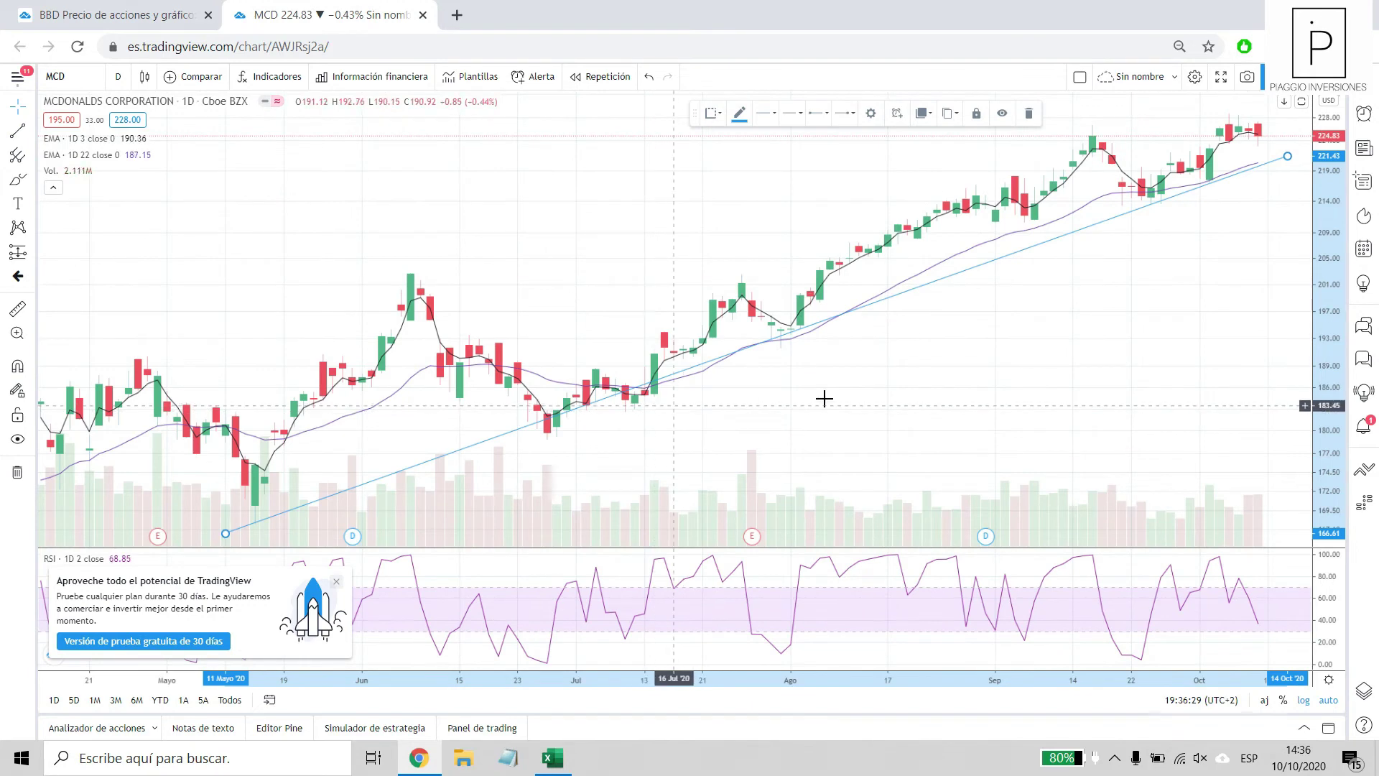
scroll(954, 376, "down", 3)
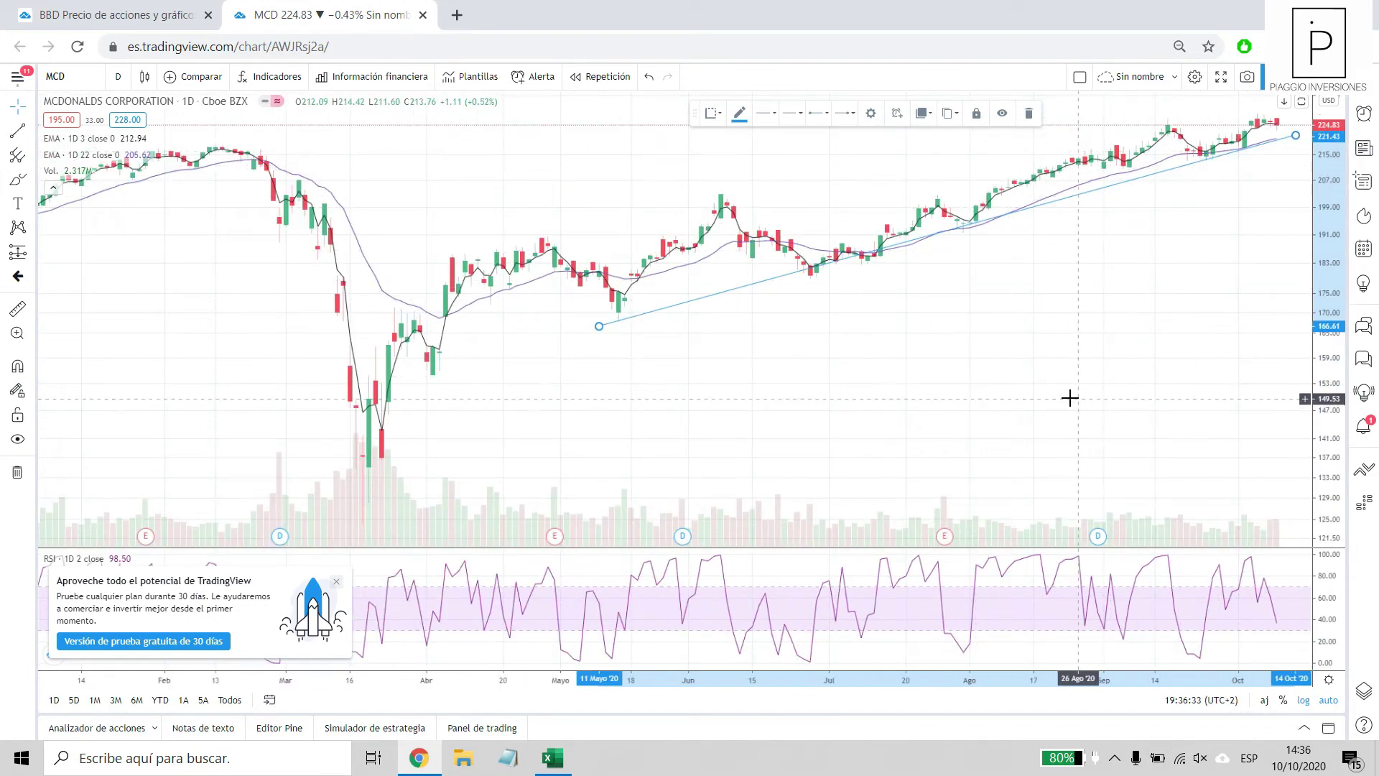
scroll(1210, 409, "up", 4)
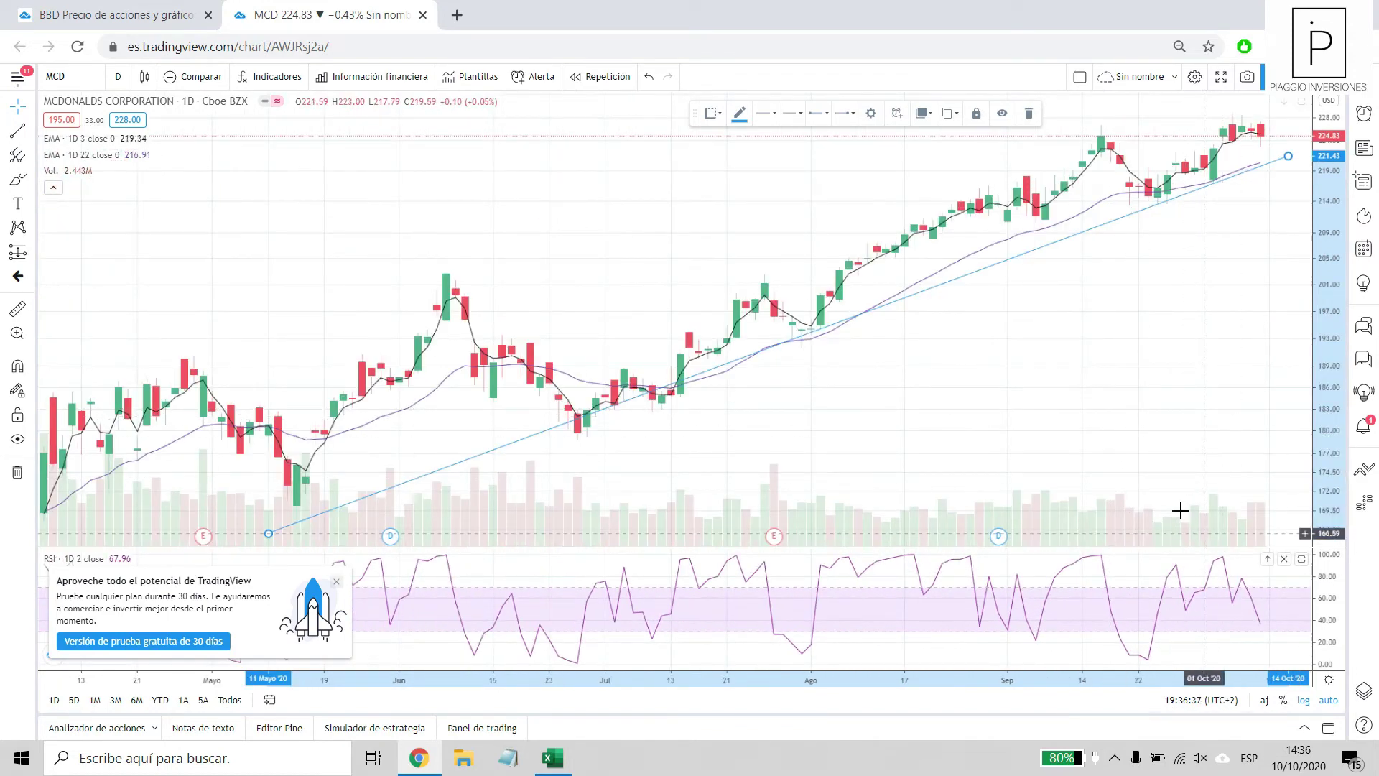
left_click_drag(972, 410, 762, 408)
scroll(825, 446, "up", 3)
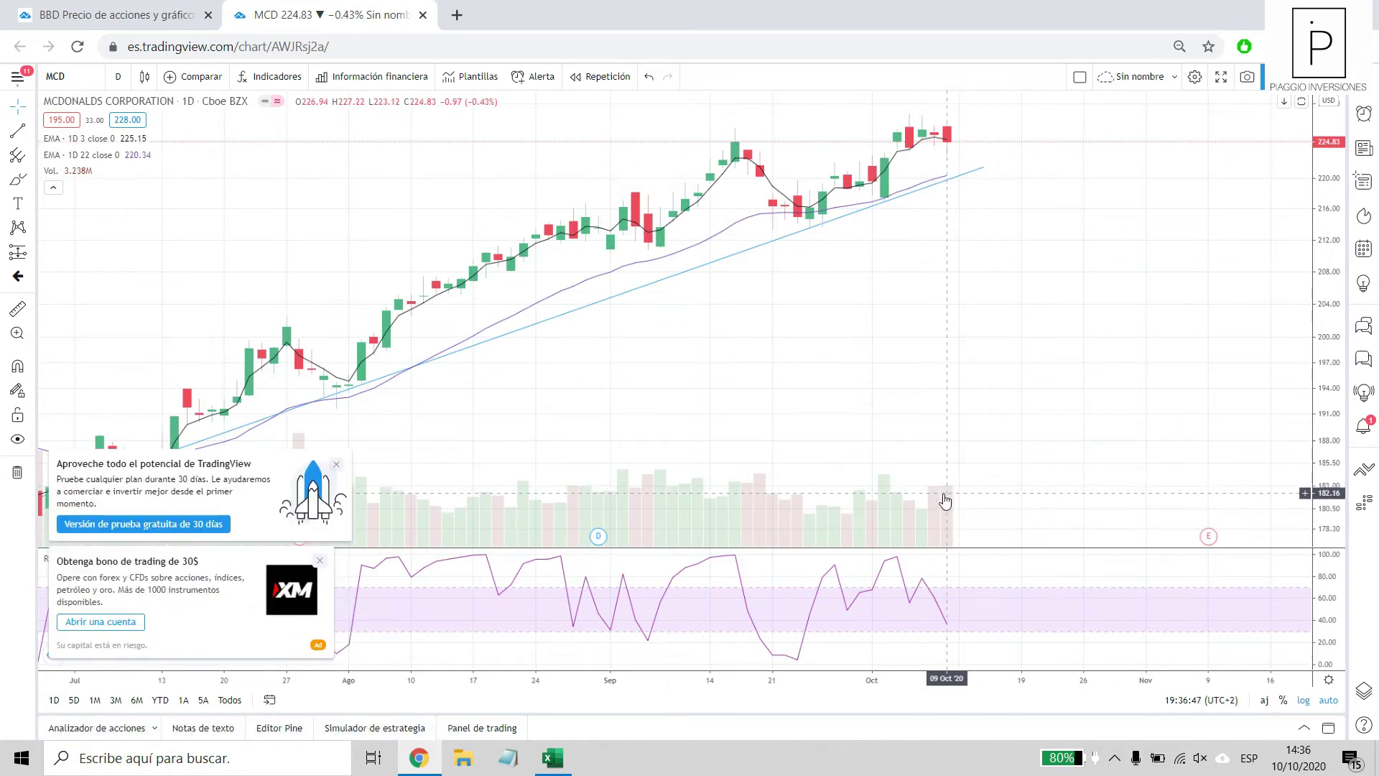
Dismiss the 30-day trial promotion and examine MCD's RSI and early October 2020 candles against the 22 EMA and trend line.
left_click(337, 465)
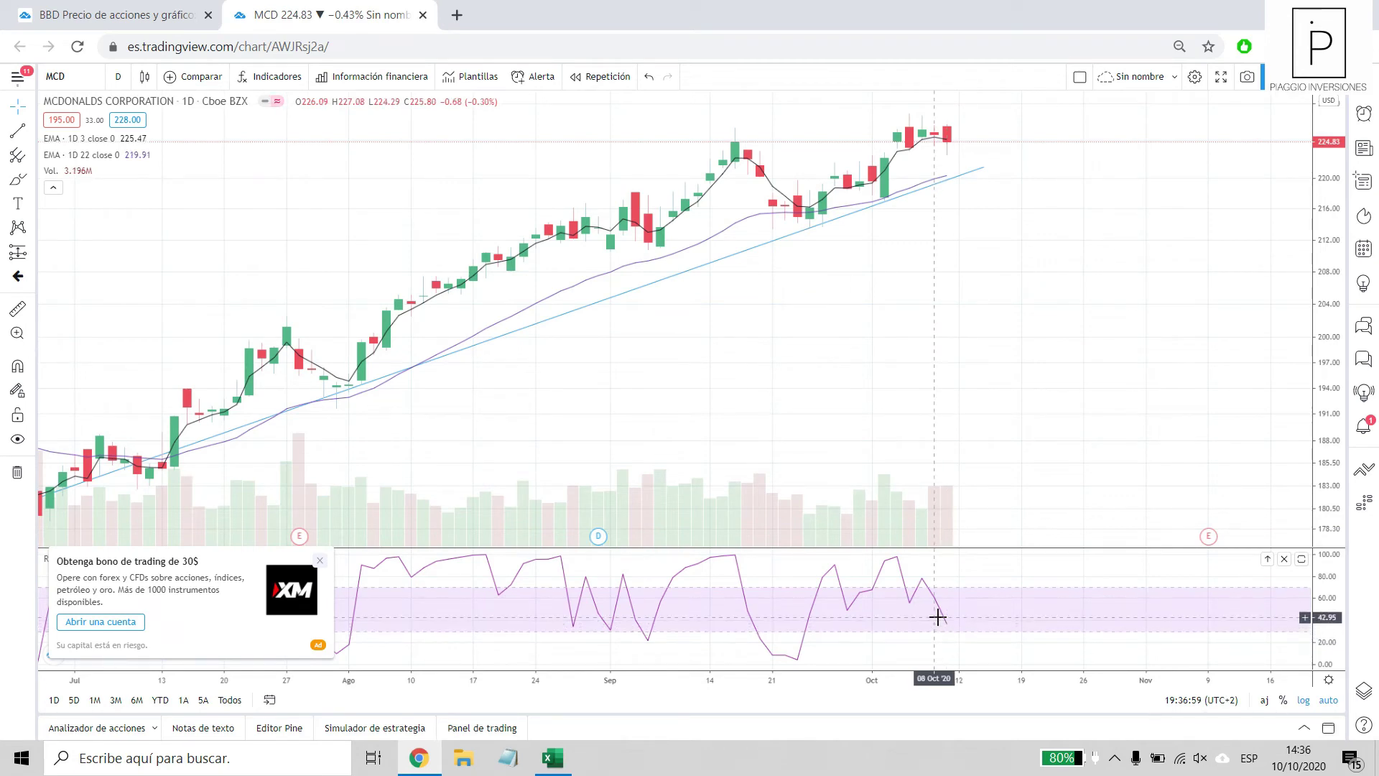
scroll(933, 147, "up", 1)
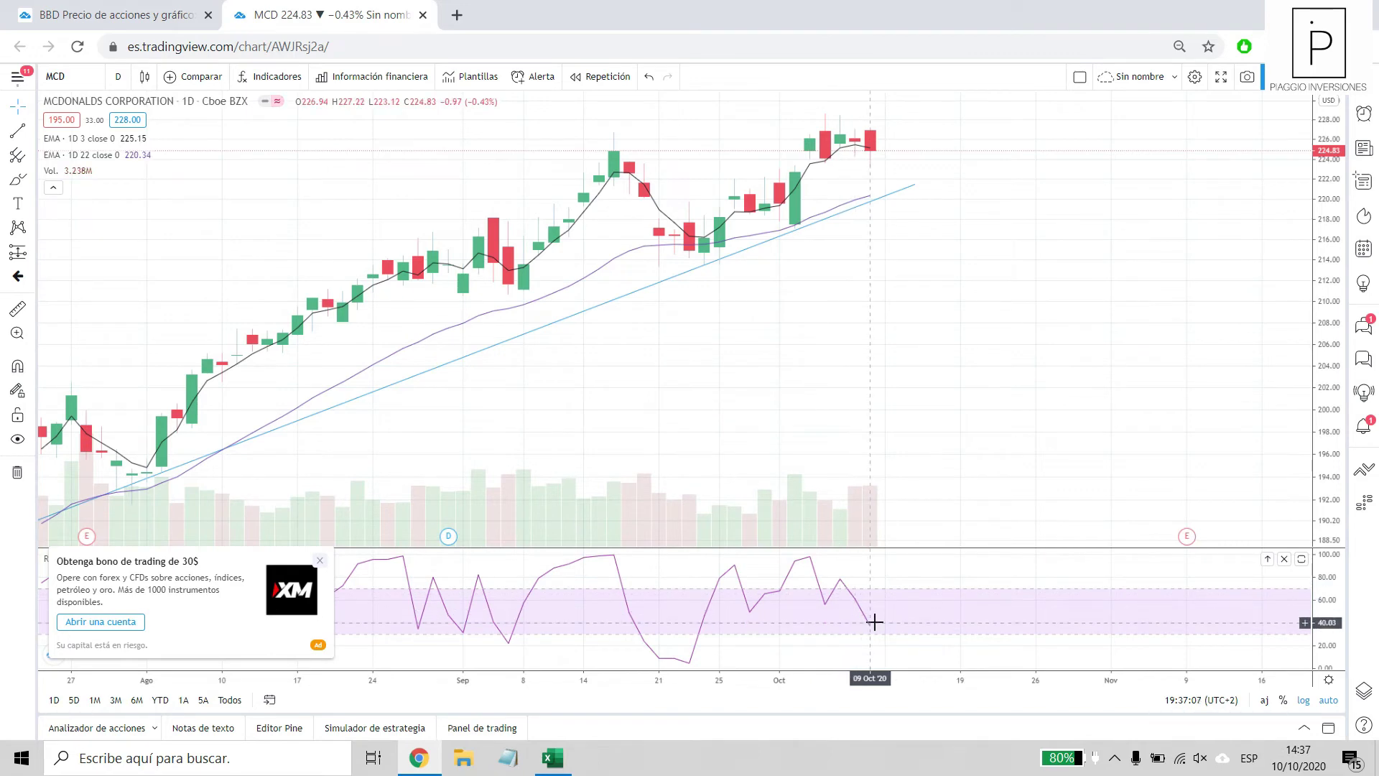
scroll(871, 209, "up", 1)
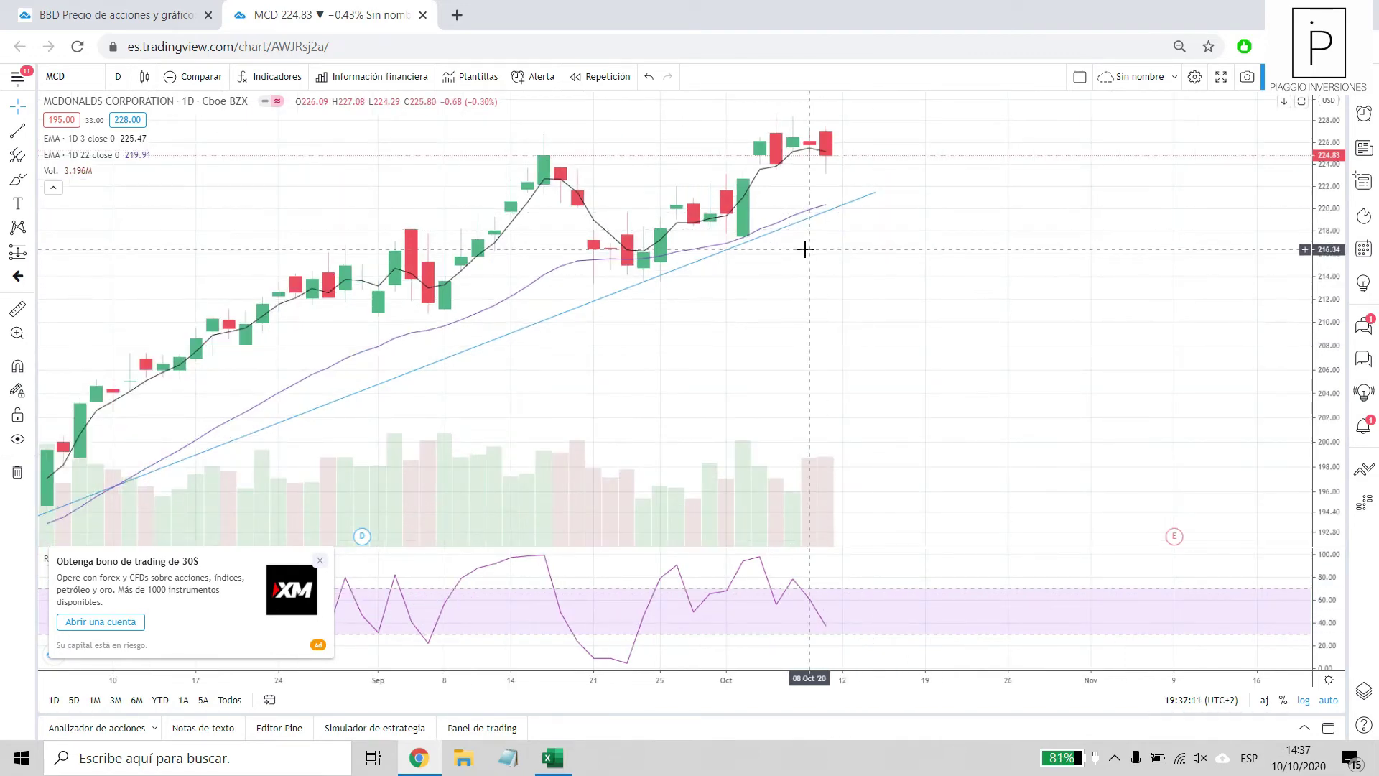
scroll(804, 248, "down", 2)
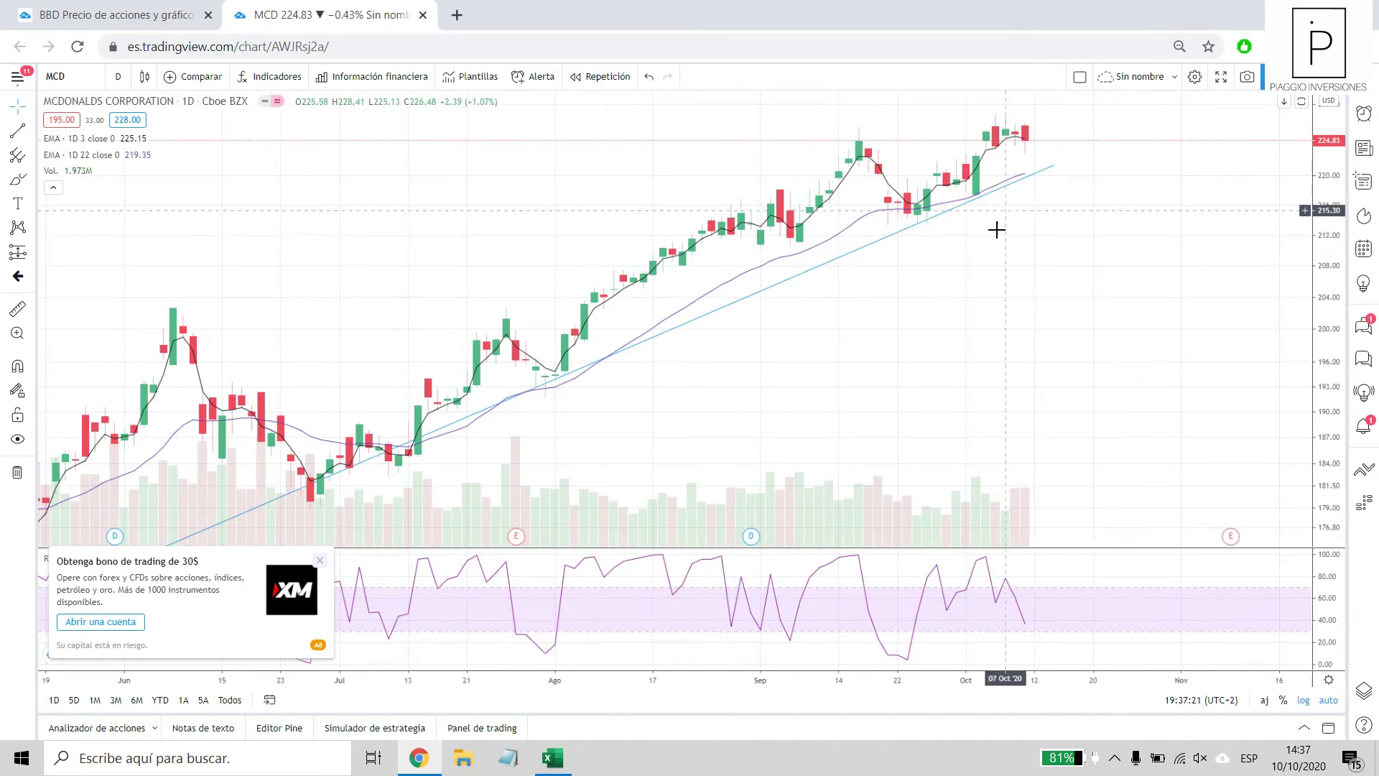
scroll(926, 240, "down", 3)
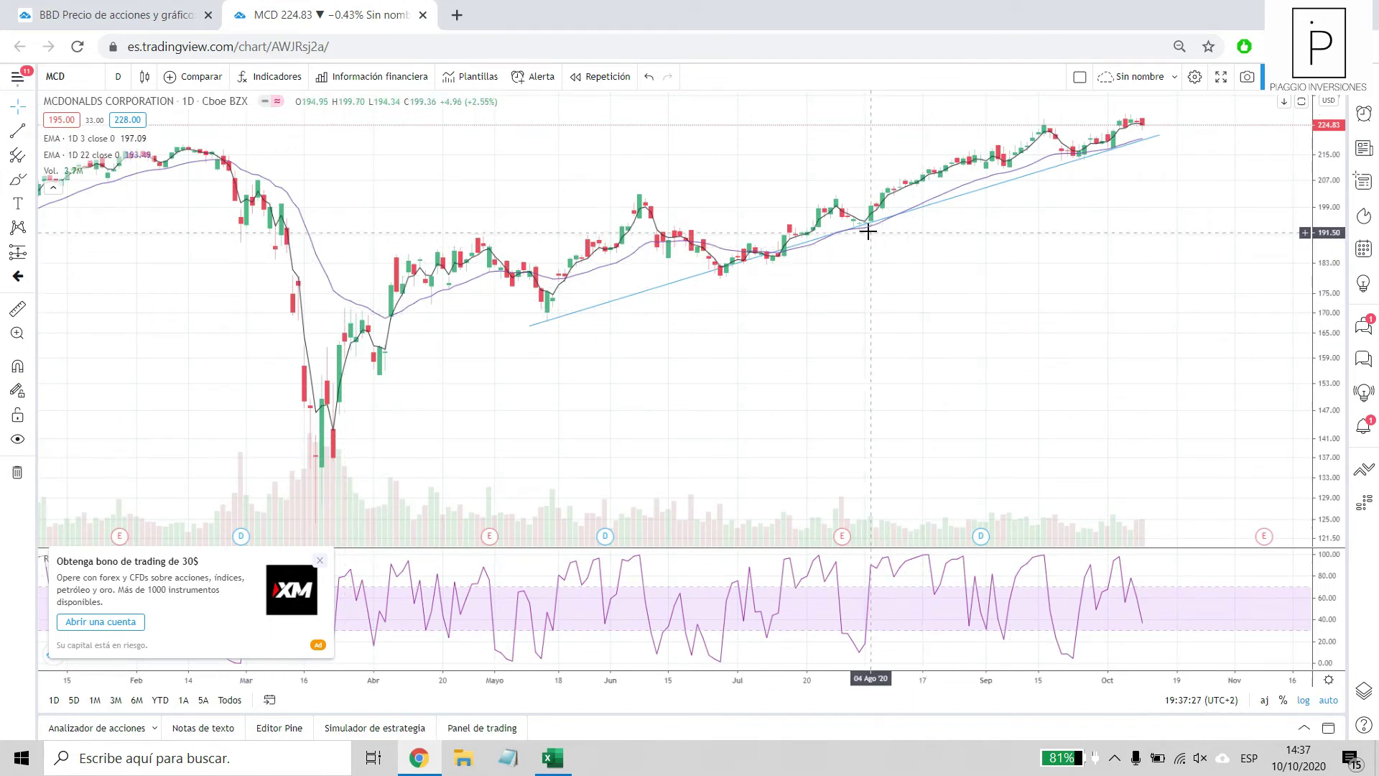
scroll(1078, 480, "up", 3)
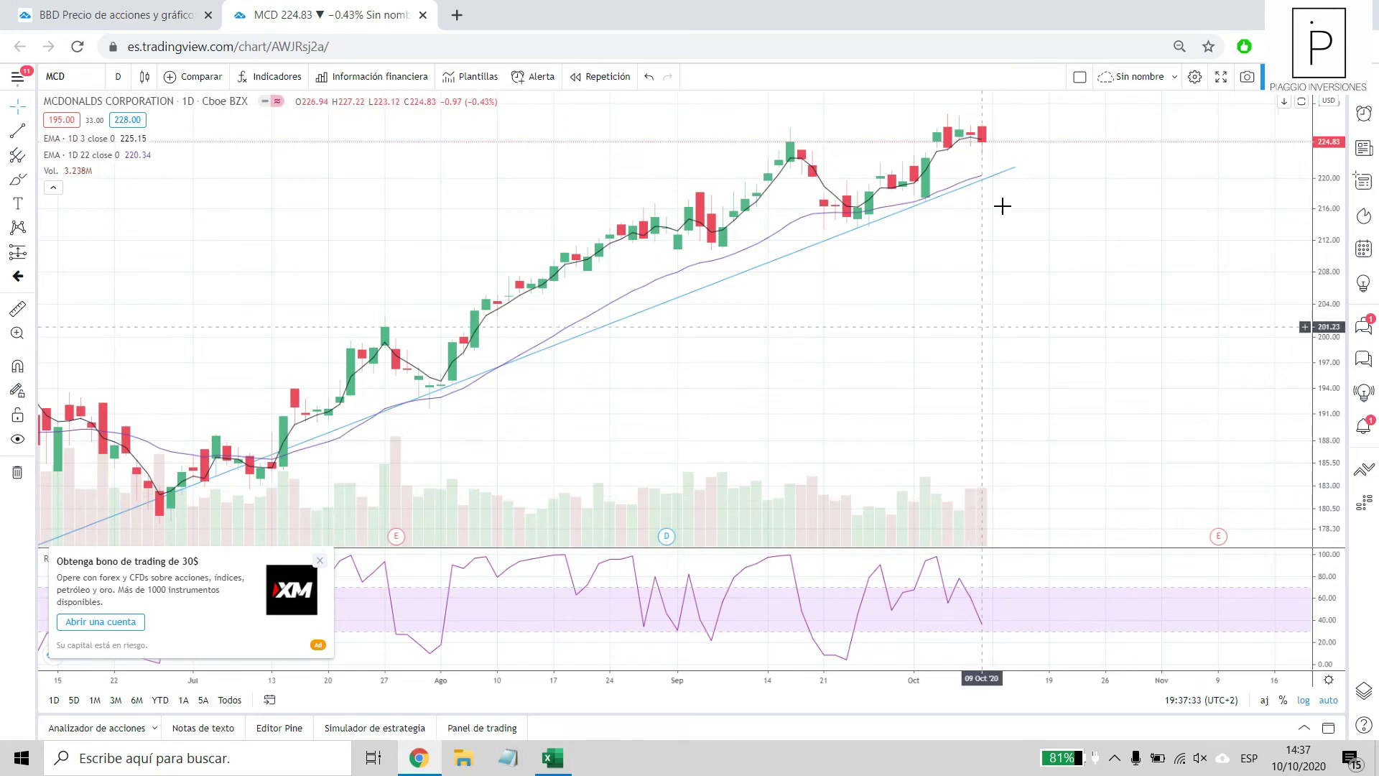
scroll(991, 183, "down", 2)
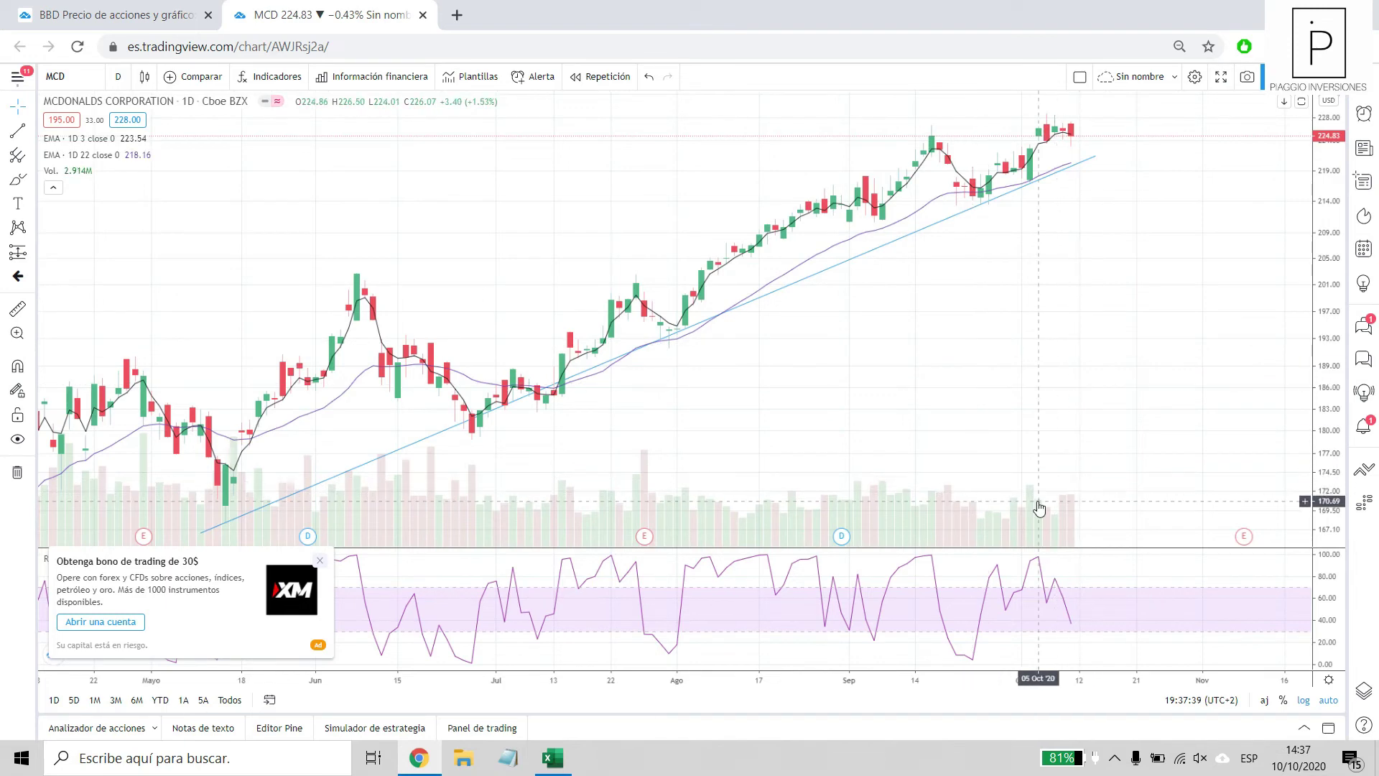
Examine MCD's RSI and daily candles from June to October 2020 against the rising trend line and the 3 and 22 EMAs.
scroll(880, 283, "up", 4)
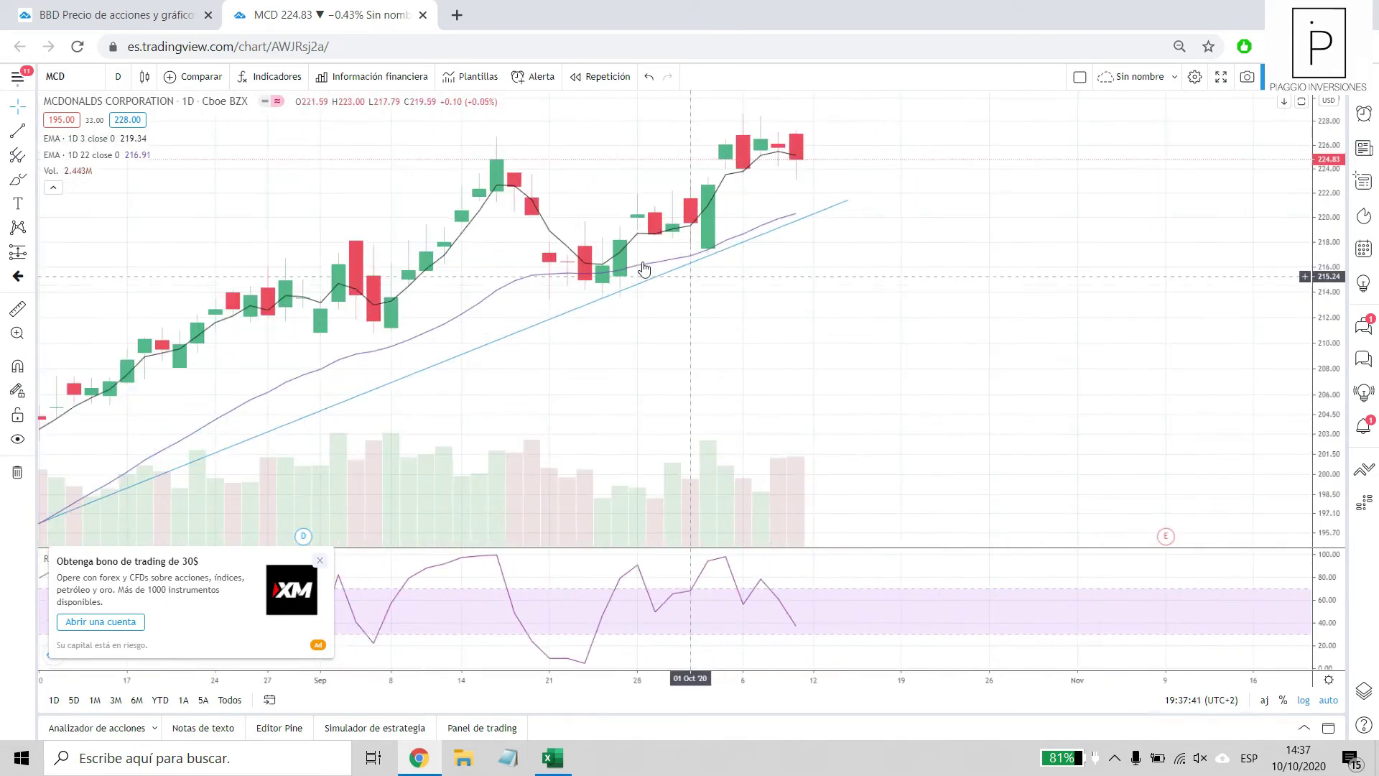
scroll(503, 417, "down", 5)
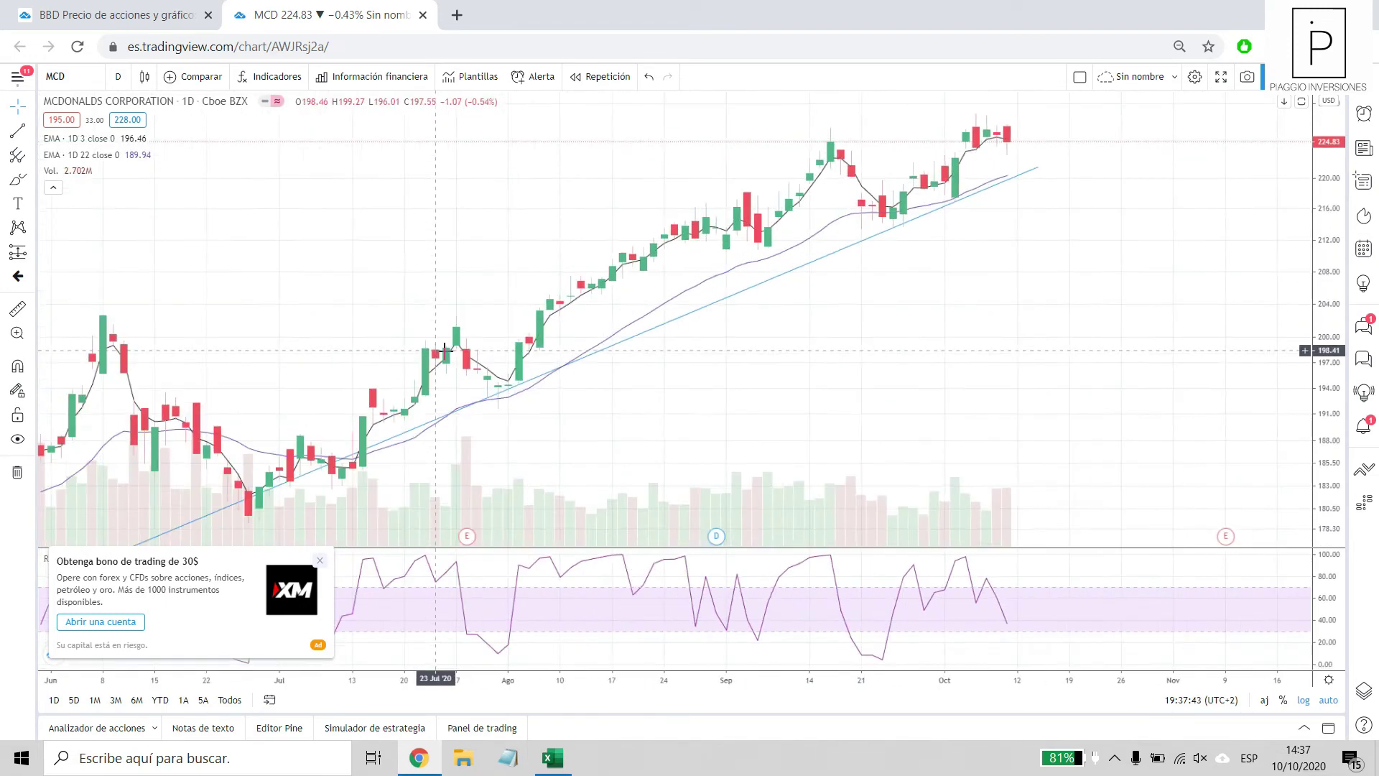
scroll(496, 403, "up", 2)
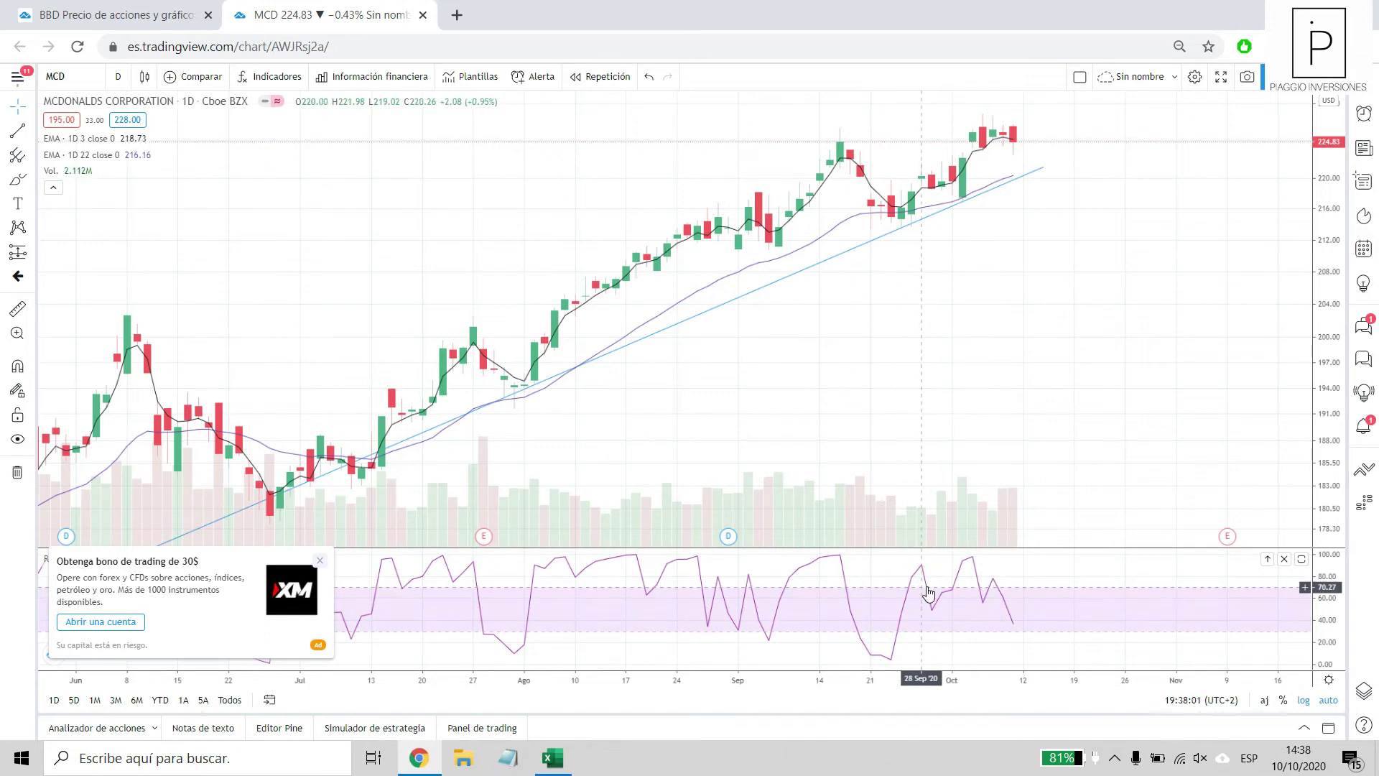
scroll(422, 418, "down", 3)
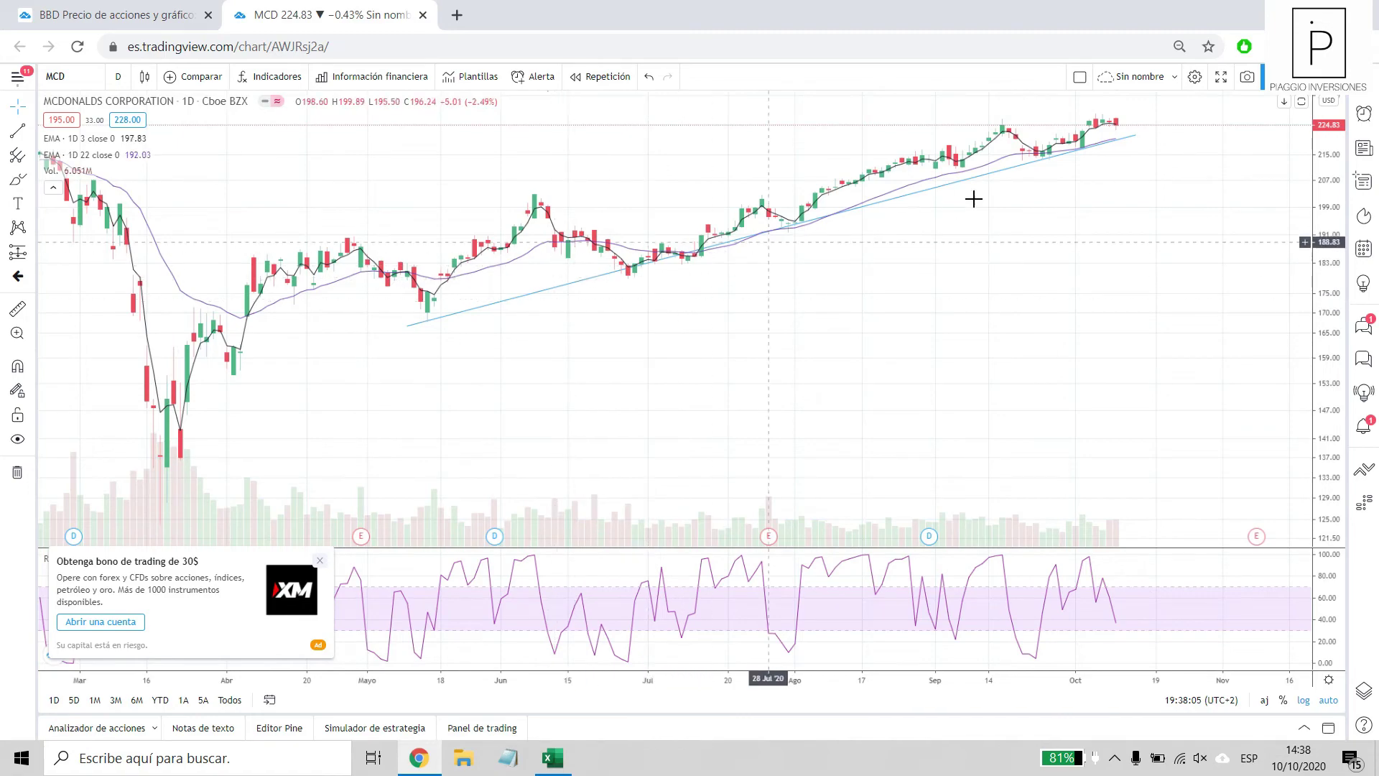
scroll(1056, 197, "up", 4)
scroll(872, 203, "down", 8)
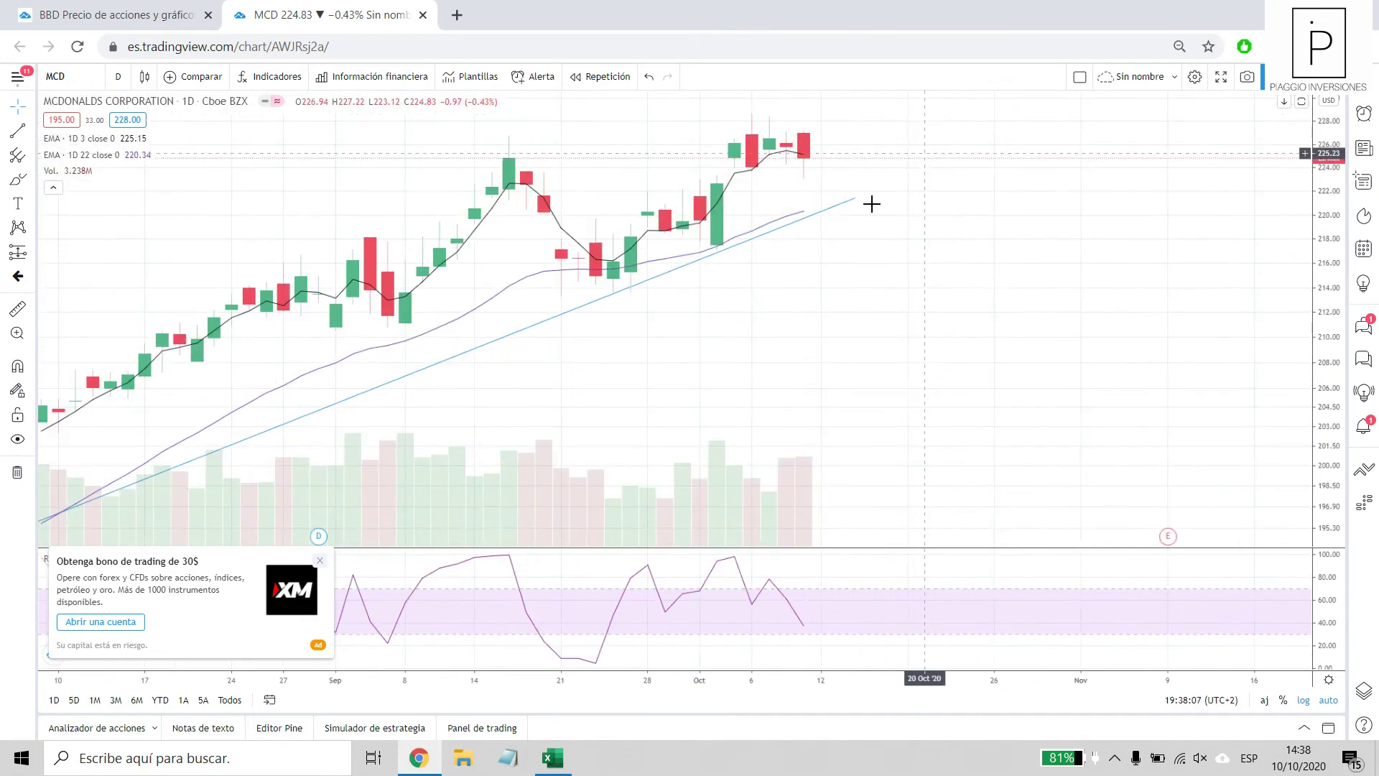
Compare MCD's October 2020 price with its highs before the March 2020 fall and examine the 9 October candle against both EMAs.
scroll(563, 256, "down", 3)
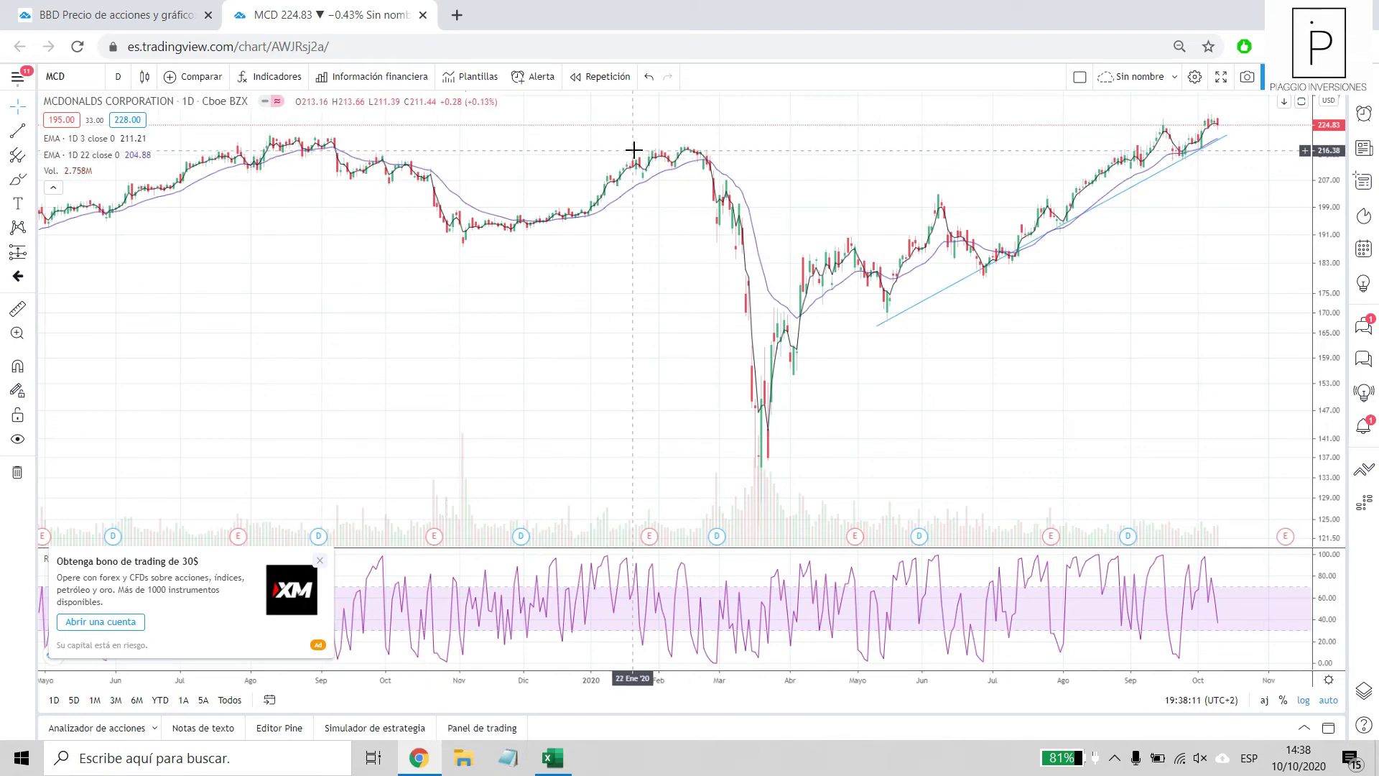
scroll(1156, 201, "up", 6)
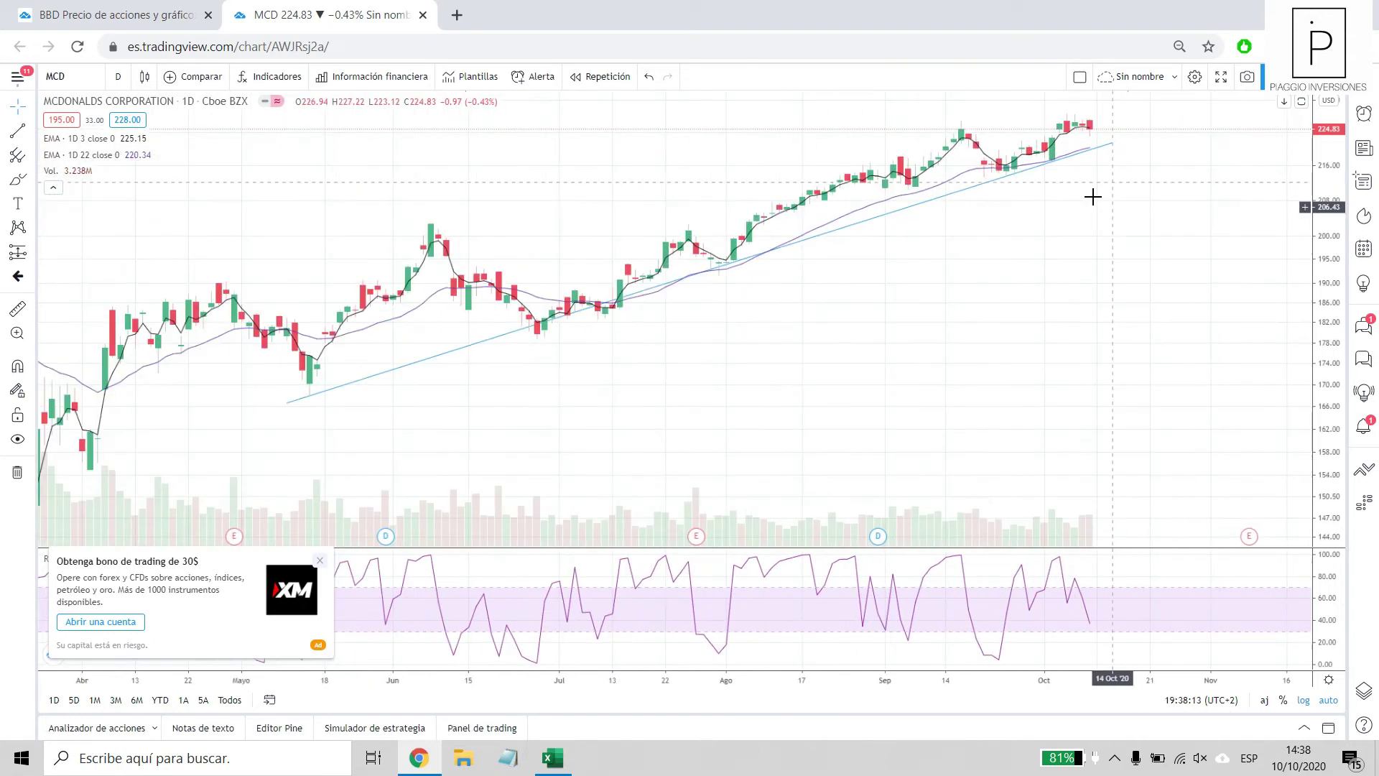
scroll(877, 170, "up", 2)
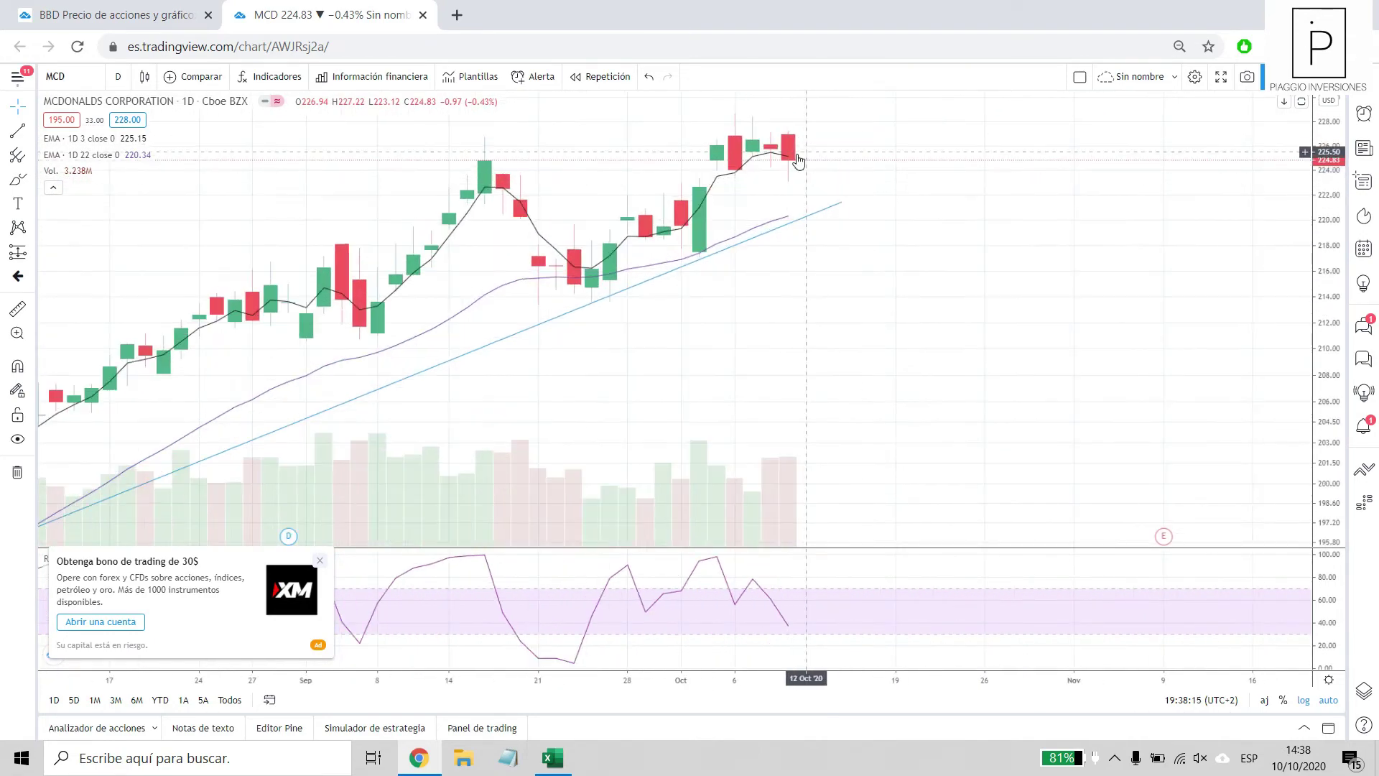
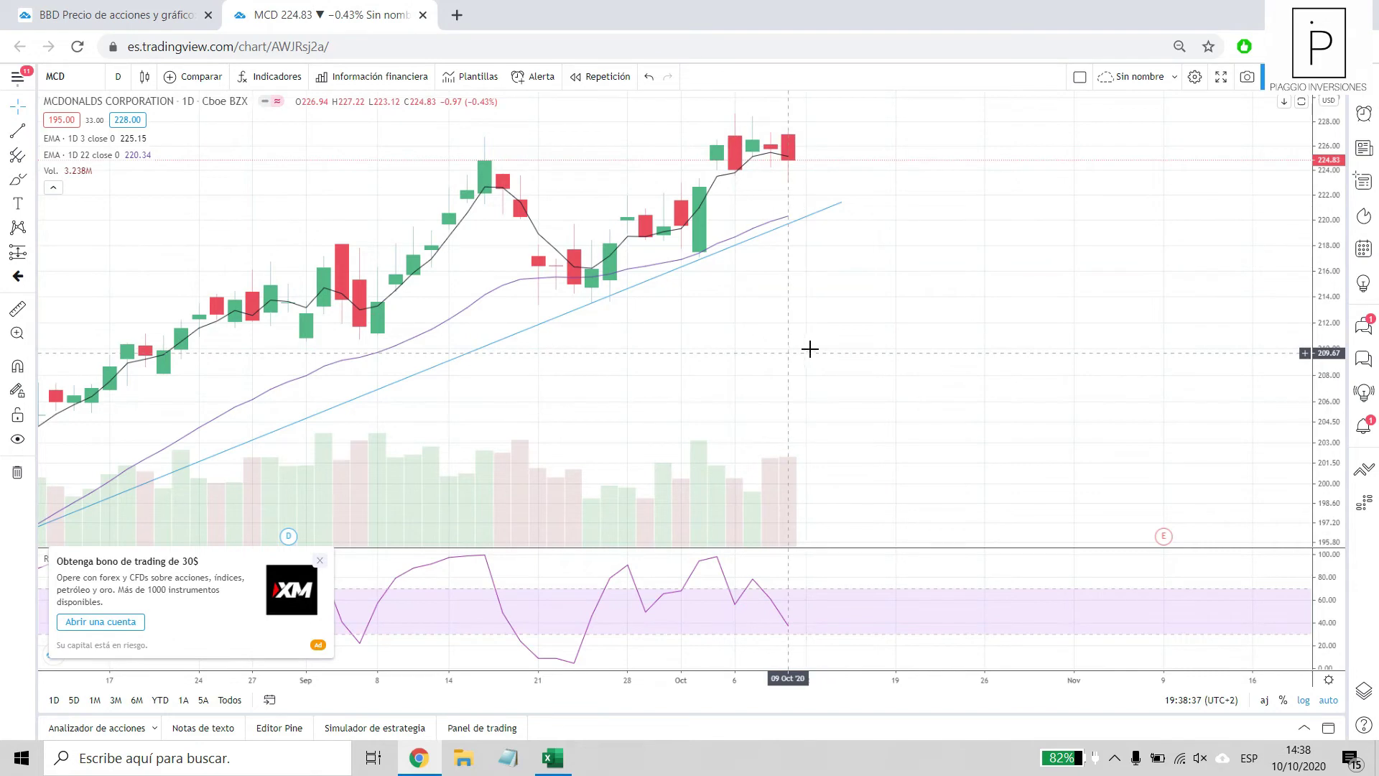
scroll(812, 187, "down", 2)
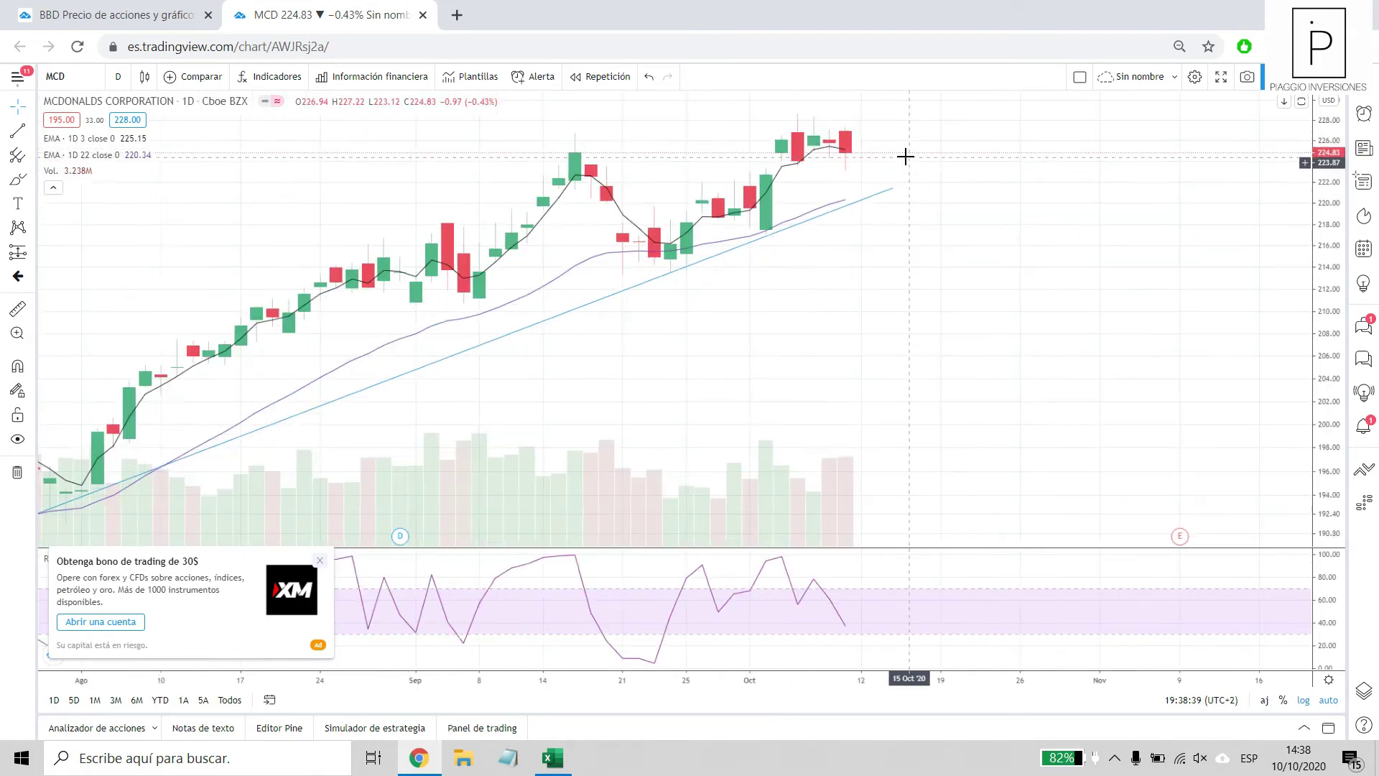
scroll(905, 156, "up", 1)
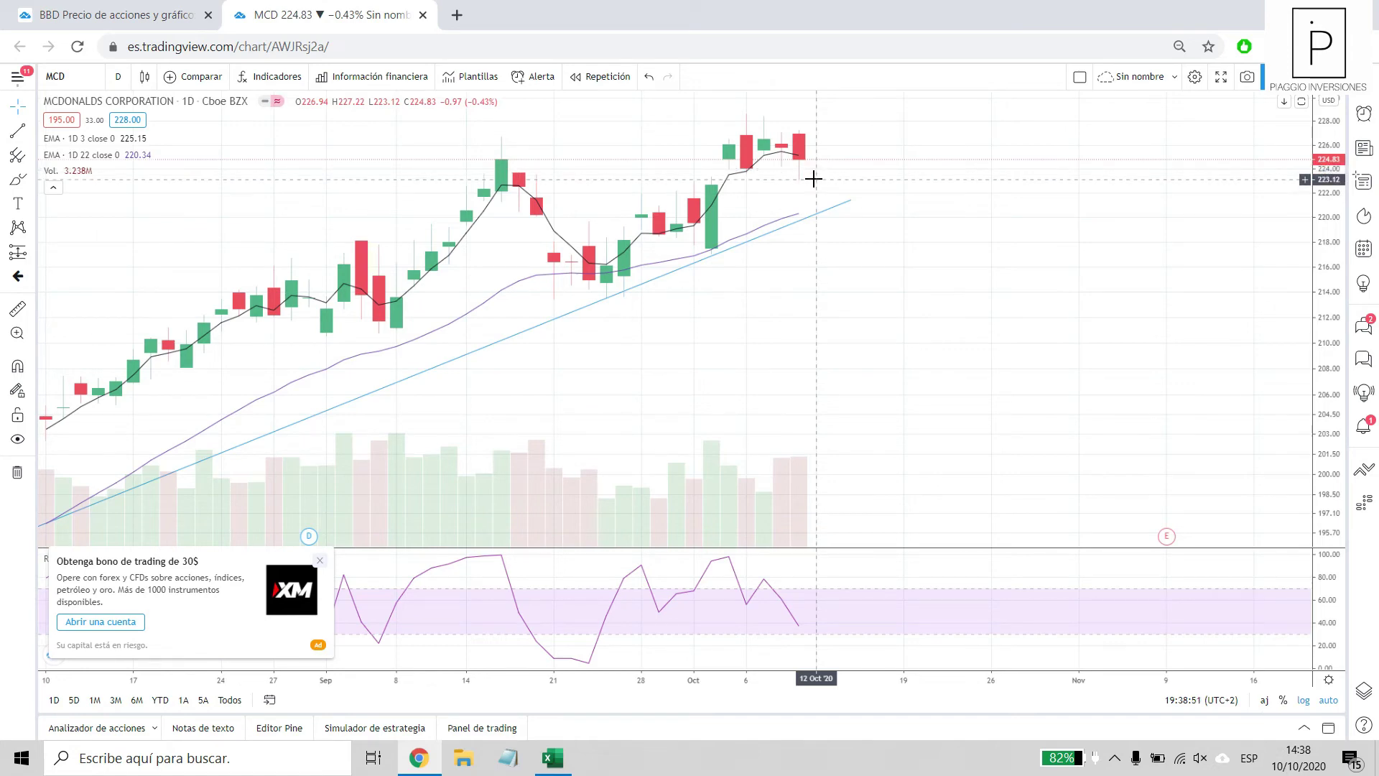
scroll(814, 179, "down", 3)
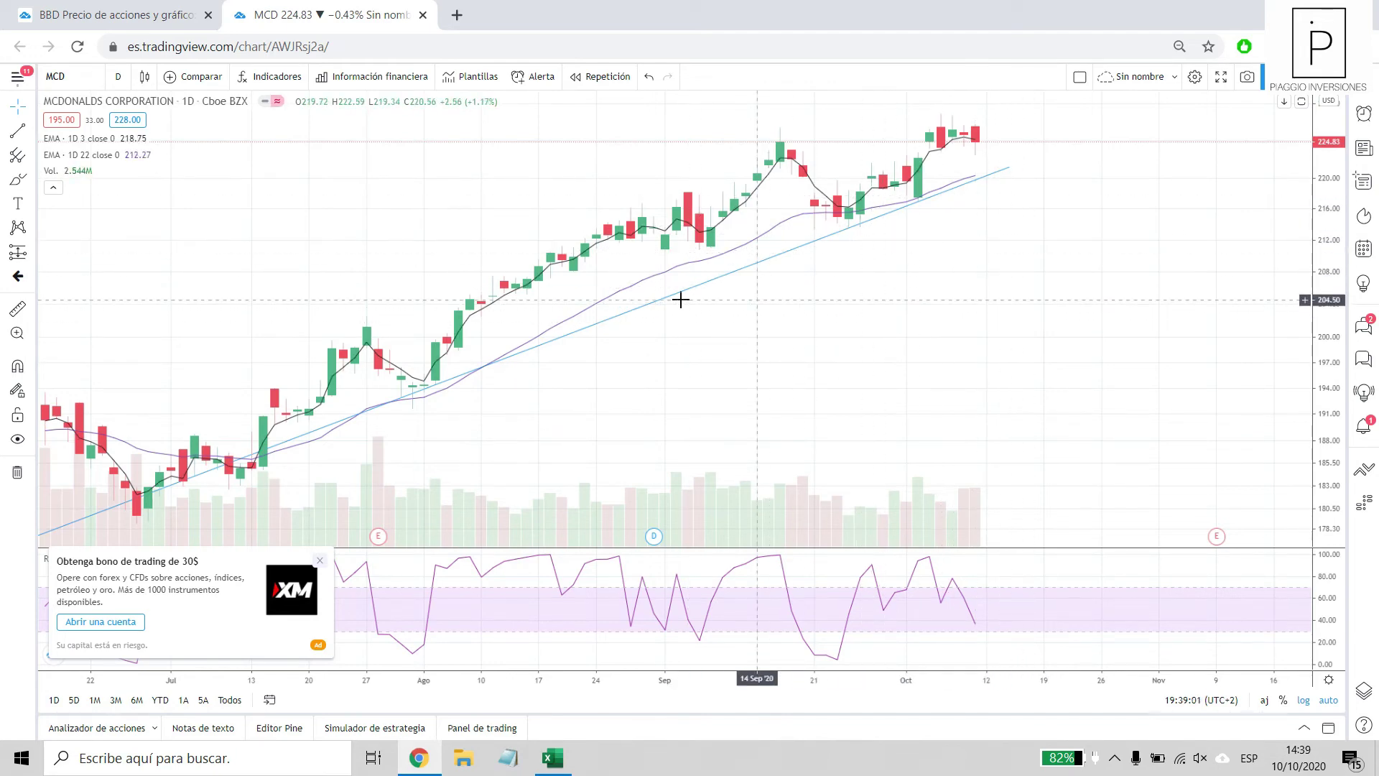
Check the next ticker in the Excel sheet and load the daily JPM chart in TradingView, covering the period since the March 2020 fall.
left_click(69, 79)
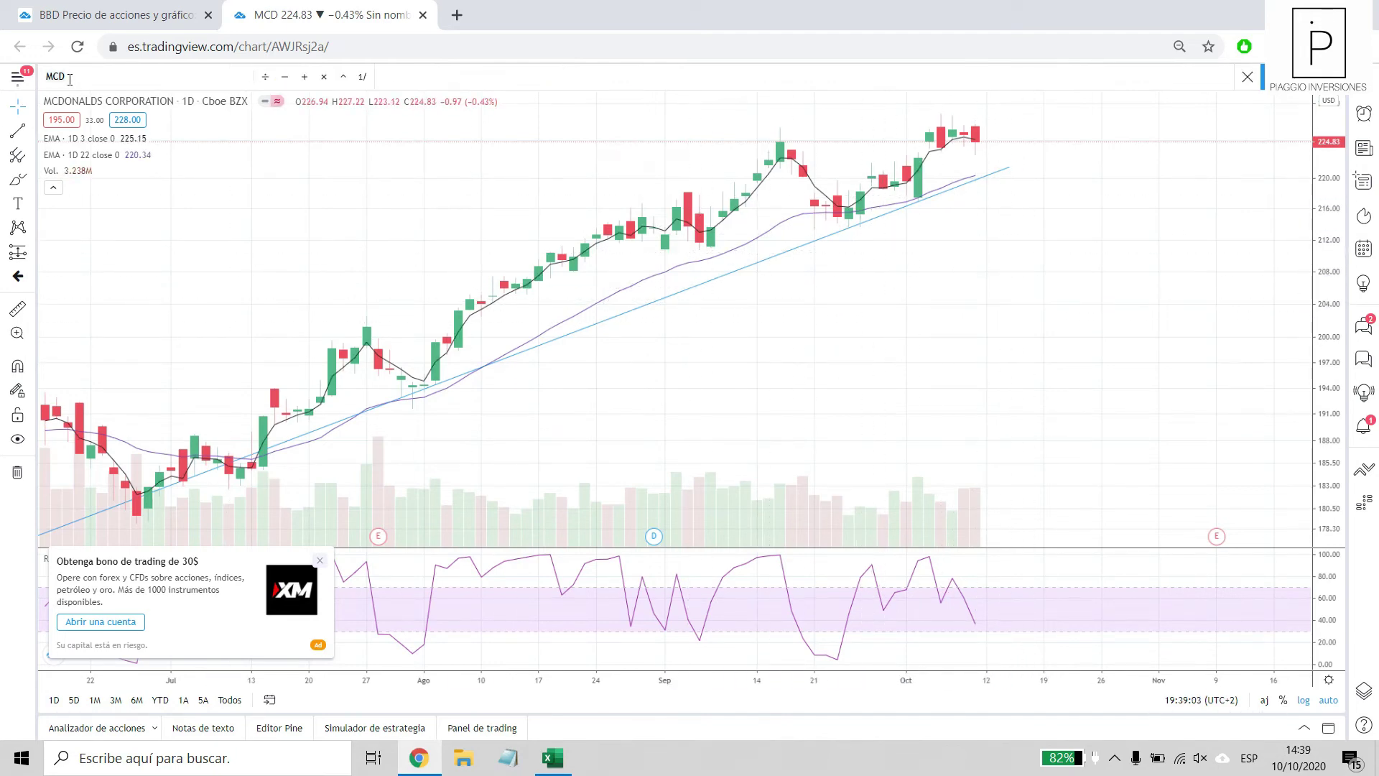
key("alt+Tab")
key("alt+Tab")
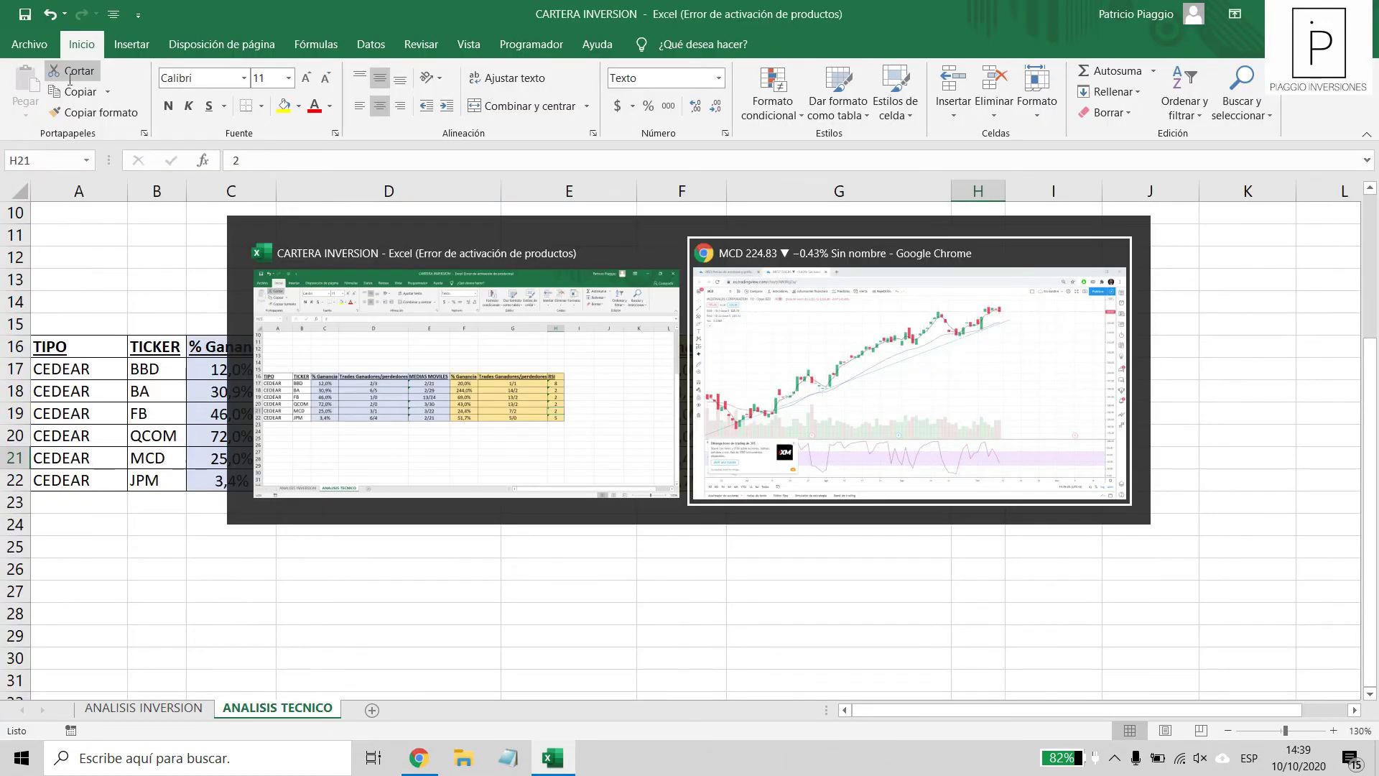
type("JPM")
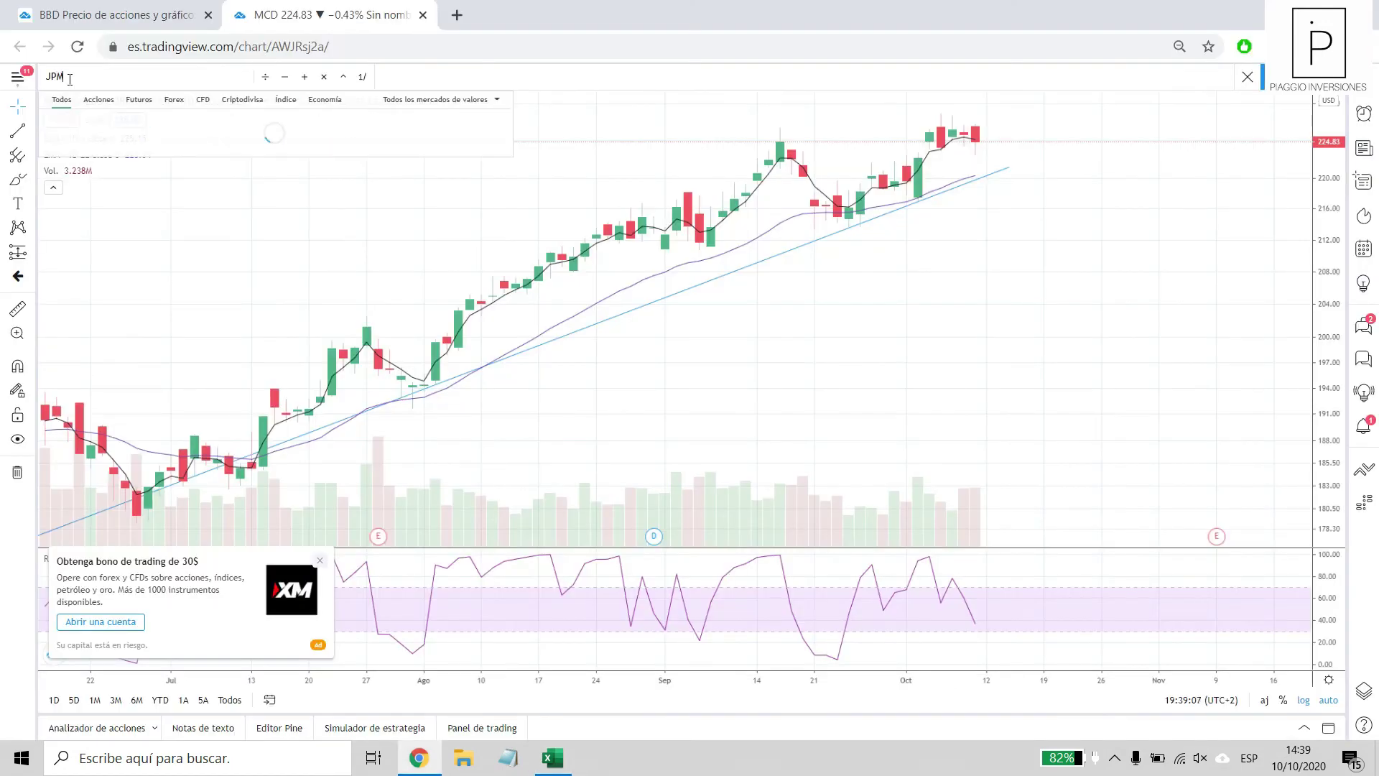
key("Return")
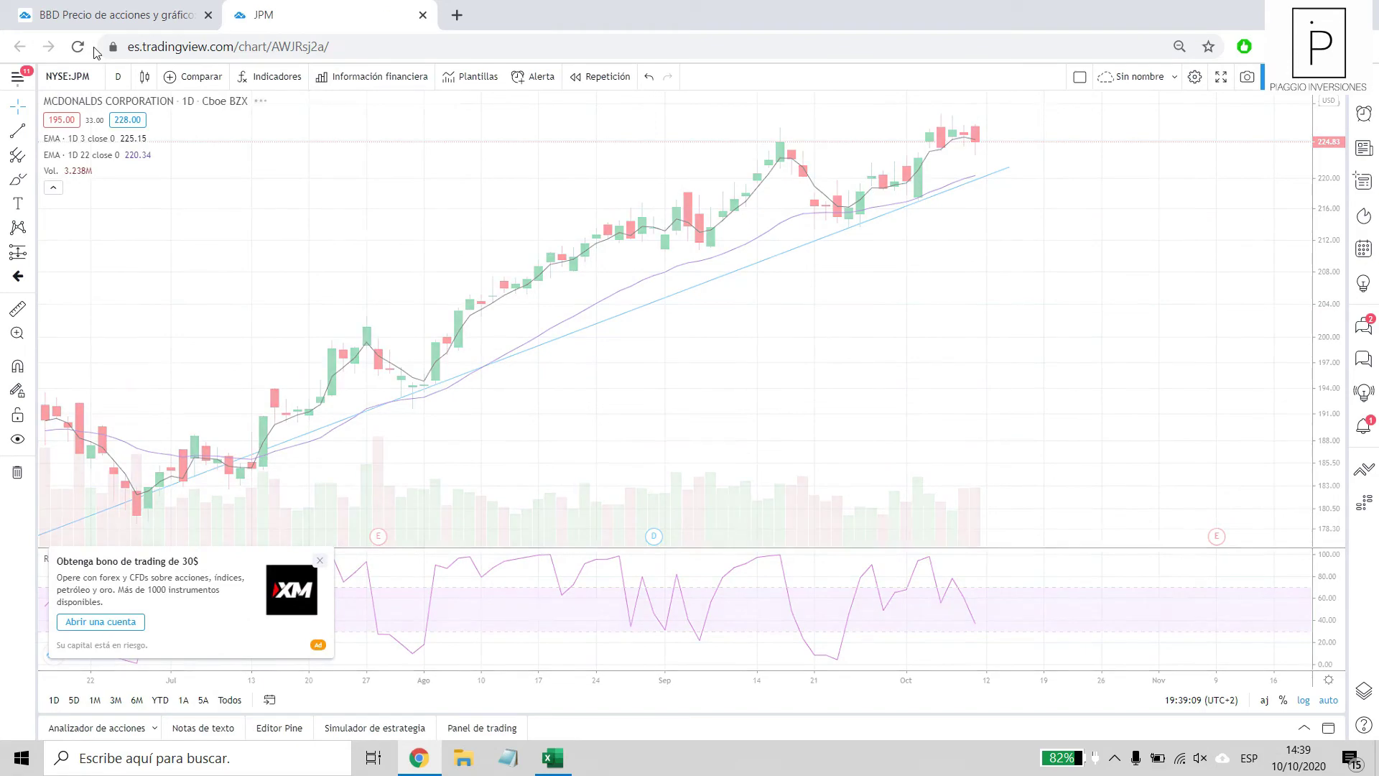
scroll(790, 287, "down", 6)
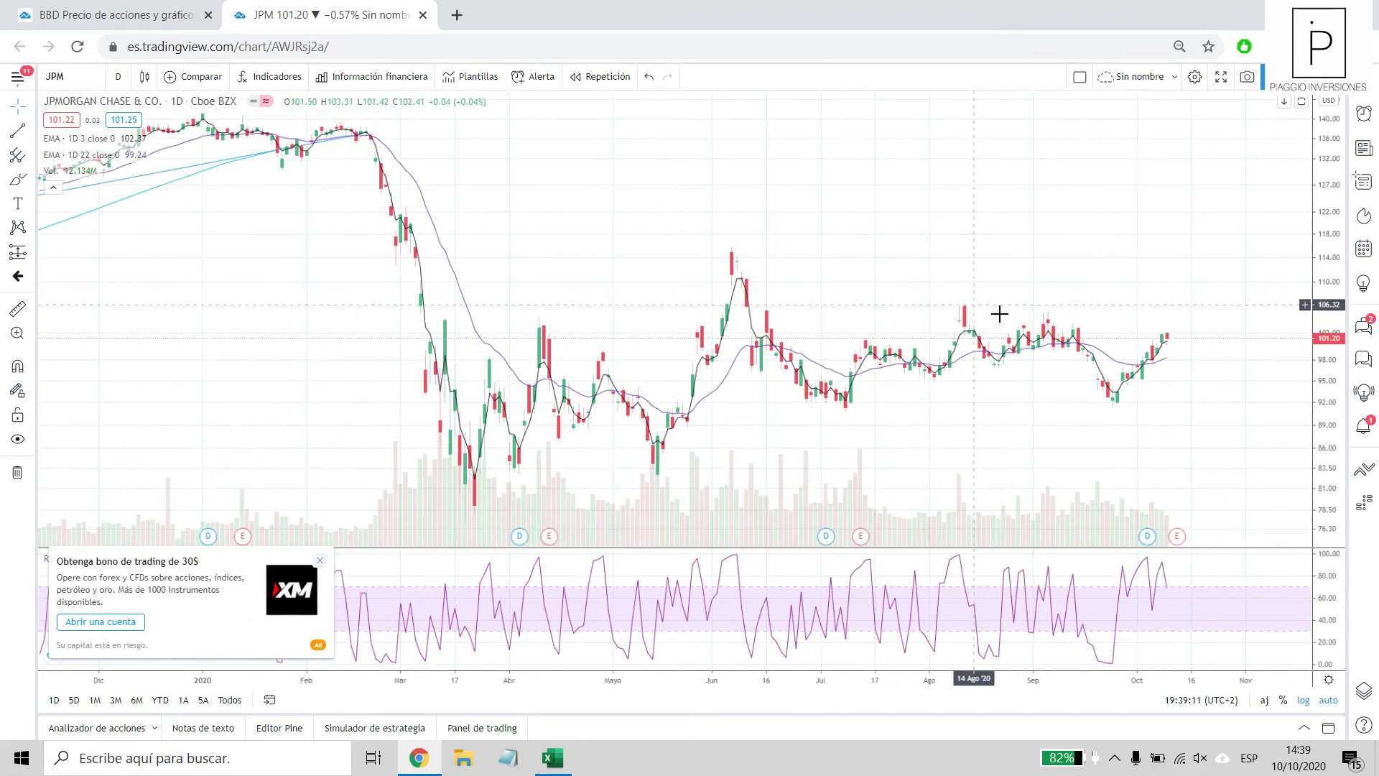
Switch to the Excel technical analysis sheet and review JPM's gain percentages, winning/losing trades, moving-average pair and RSI setting in row 22.
key("alt+Tab")
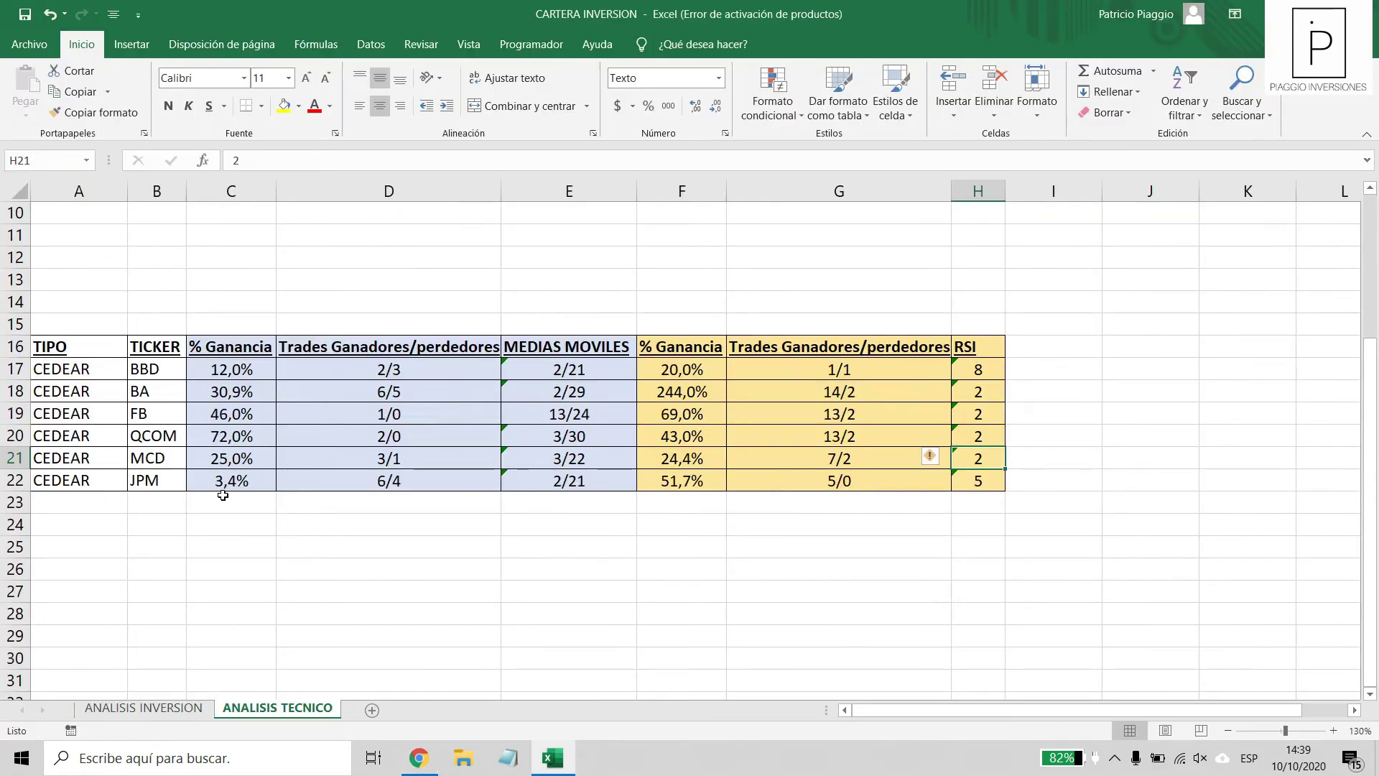
left_click_drag(213, 489, 376, 478)
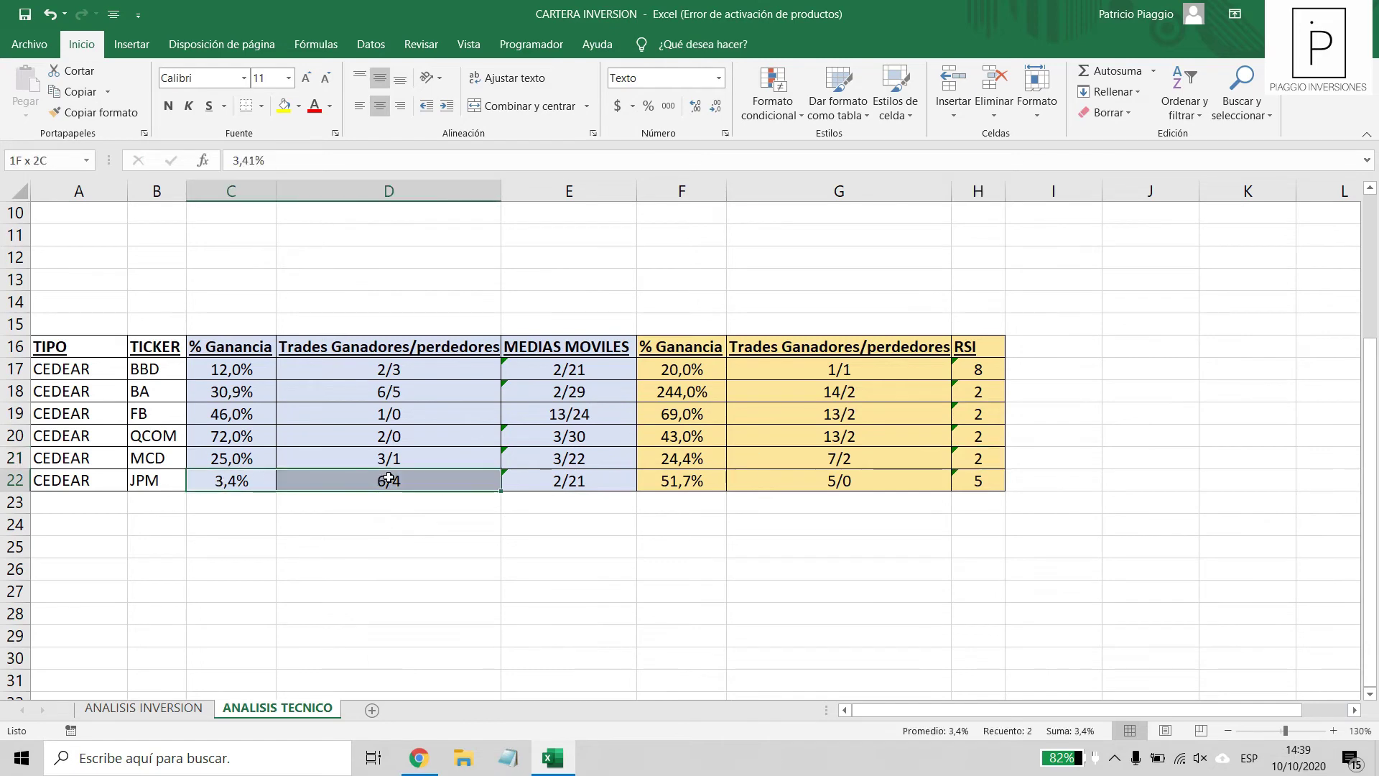
left_click(569, 480)
left_click(679, 482)
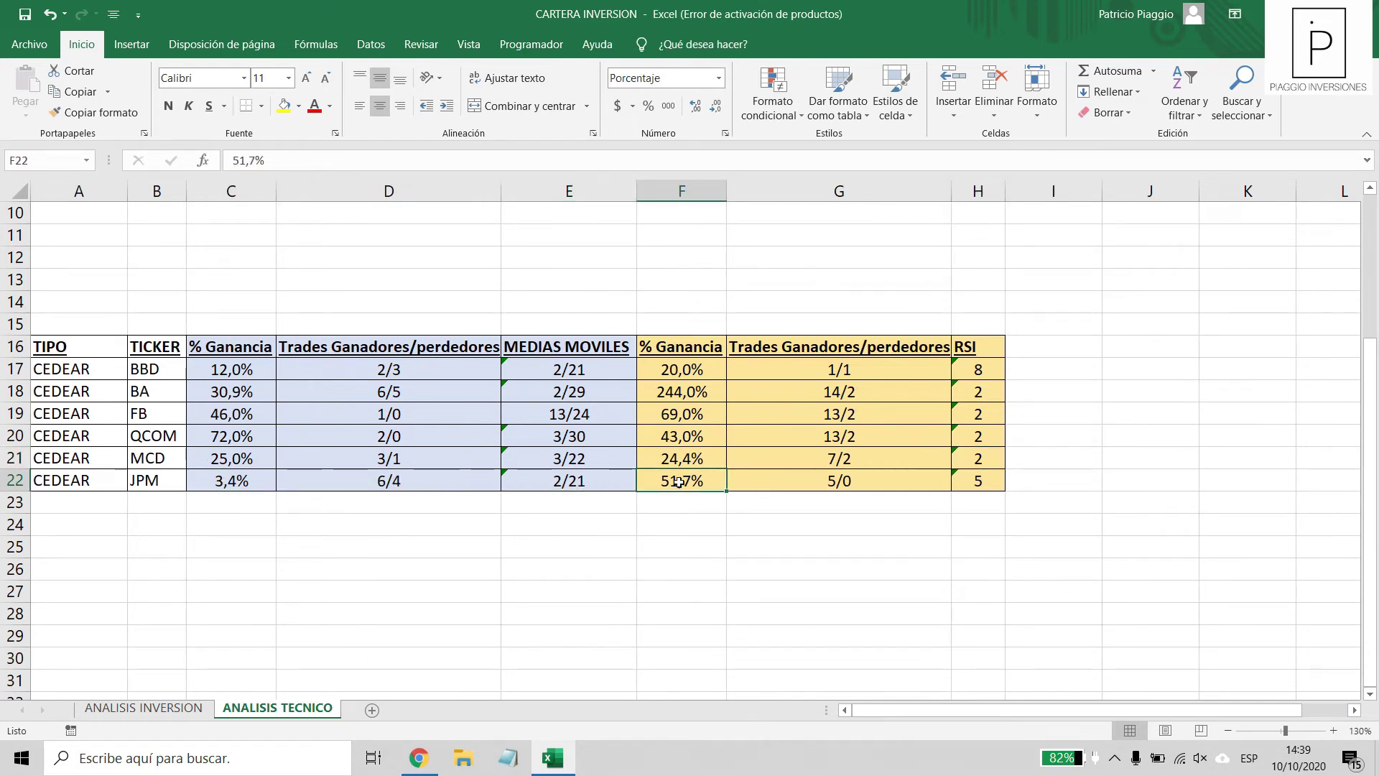
left_click_drag(219, 482, 628, 481)
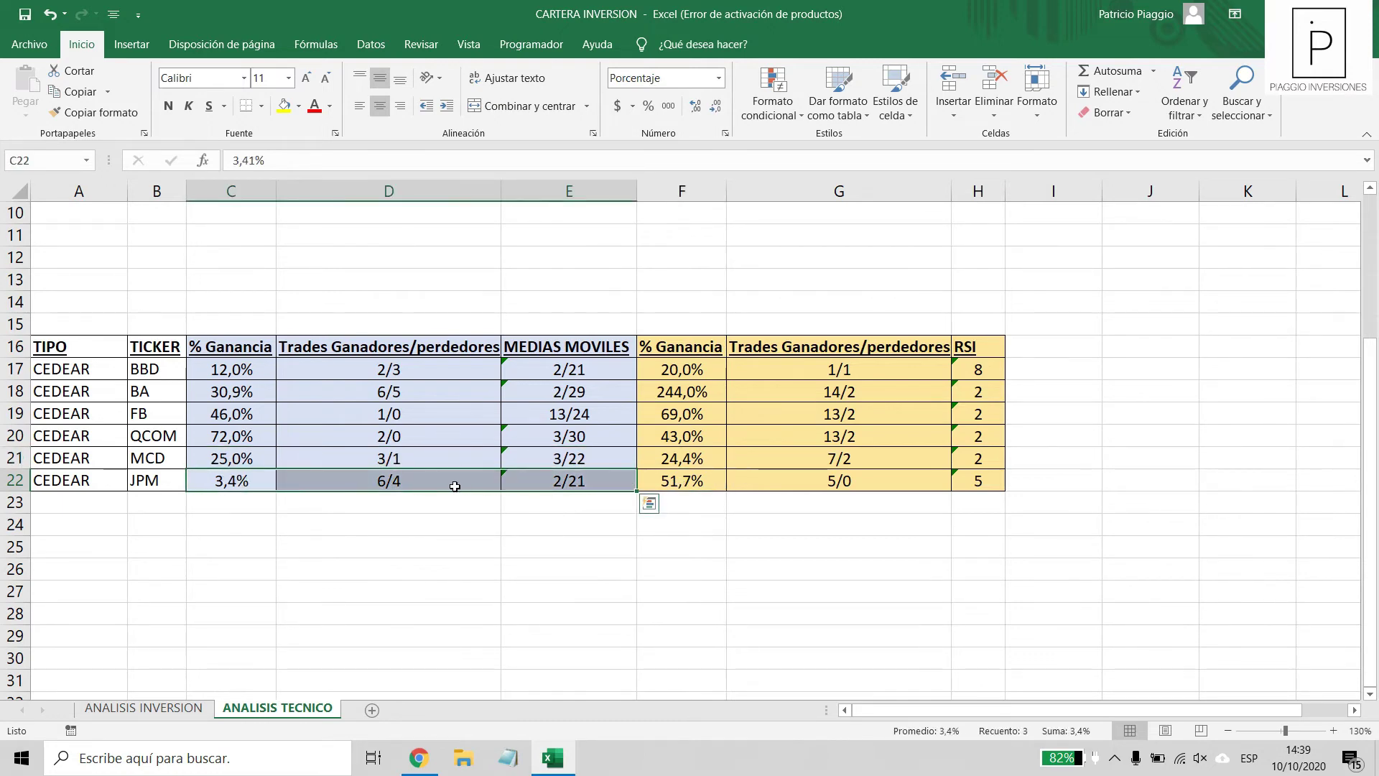
left_click_drag(707, 350, 977, 346)
left_click_drag(666, 482, 984, 478)
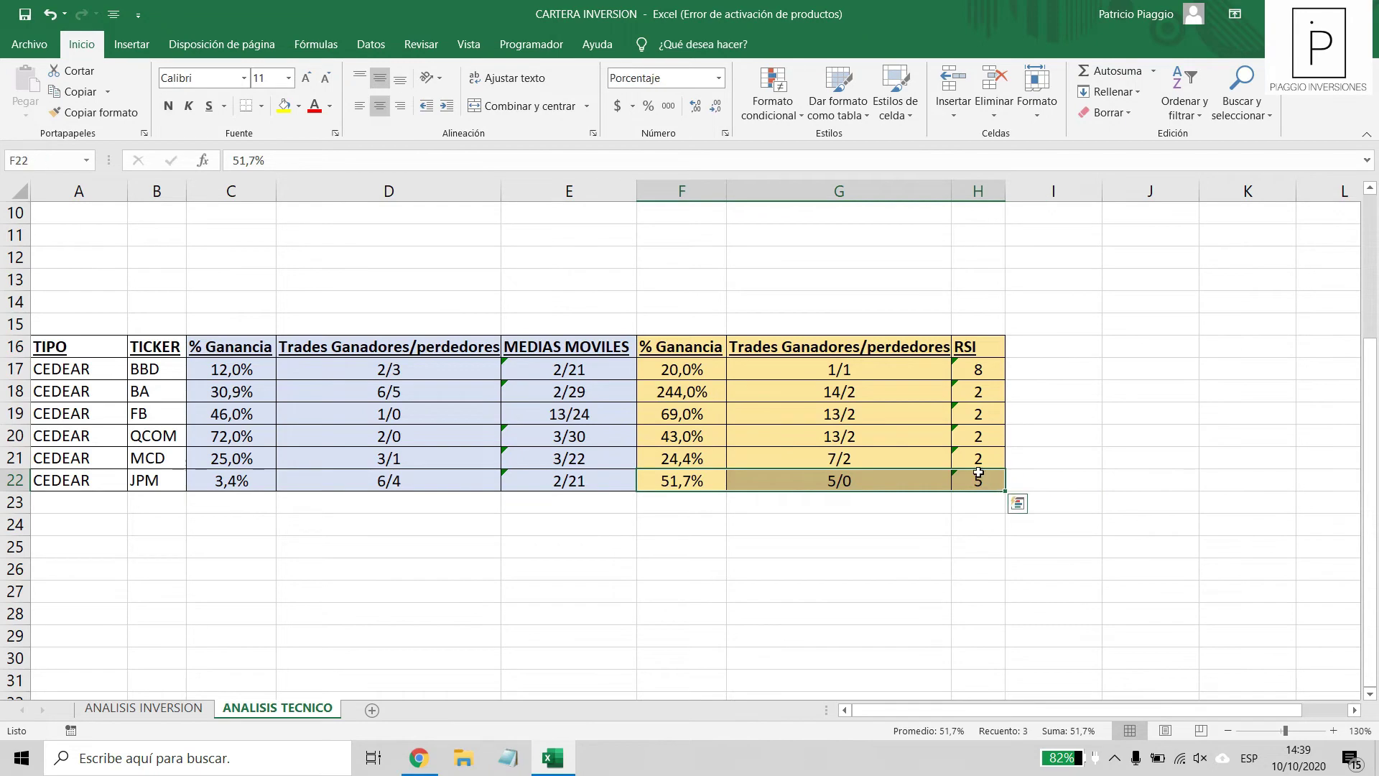
Switch back to TradingView and examine JPM's daily price from 2018 through the March 2020 fall to October 2020.
key("alt+Tab")
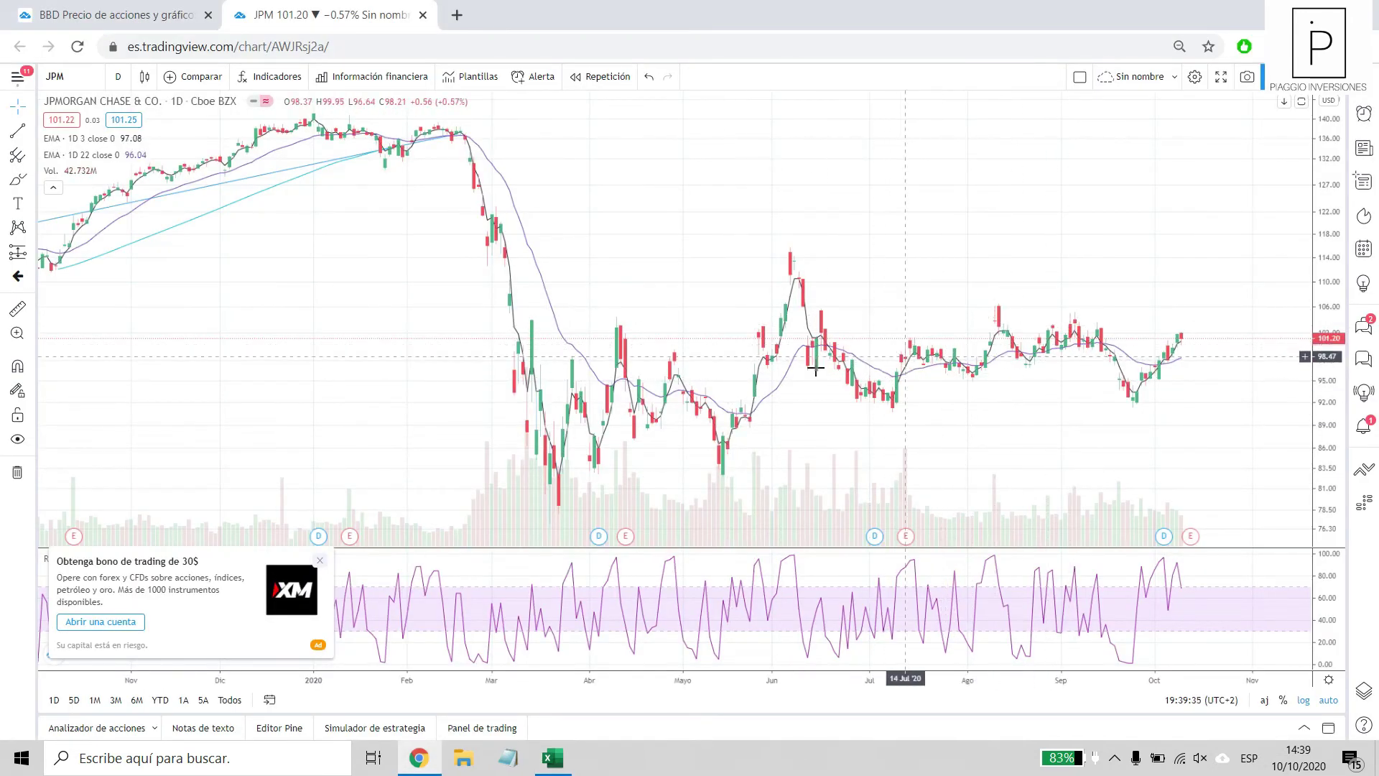
scroll(517, 408, "down", 3)
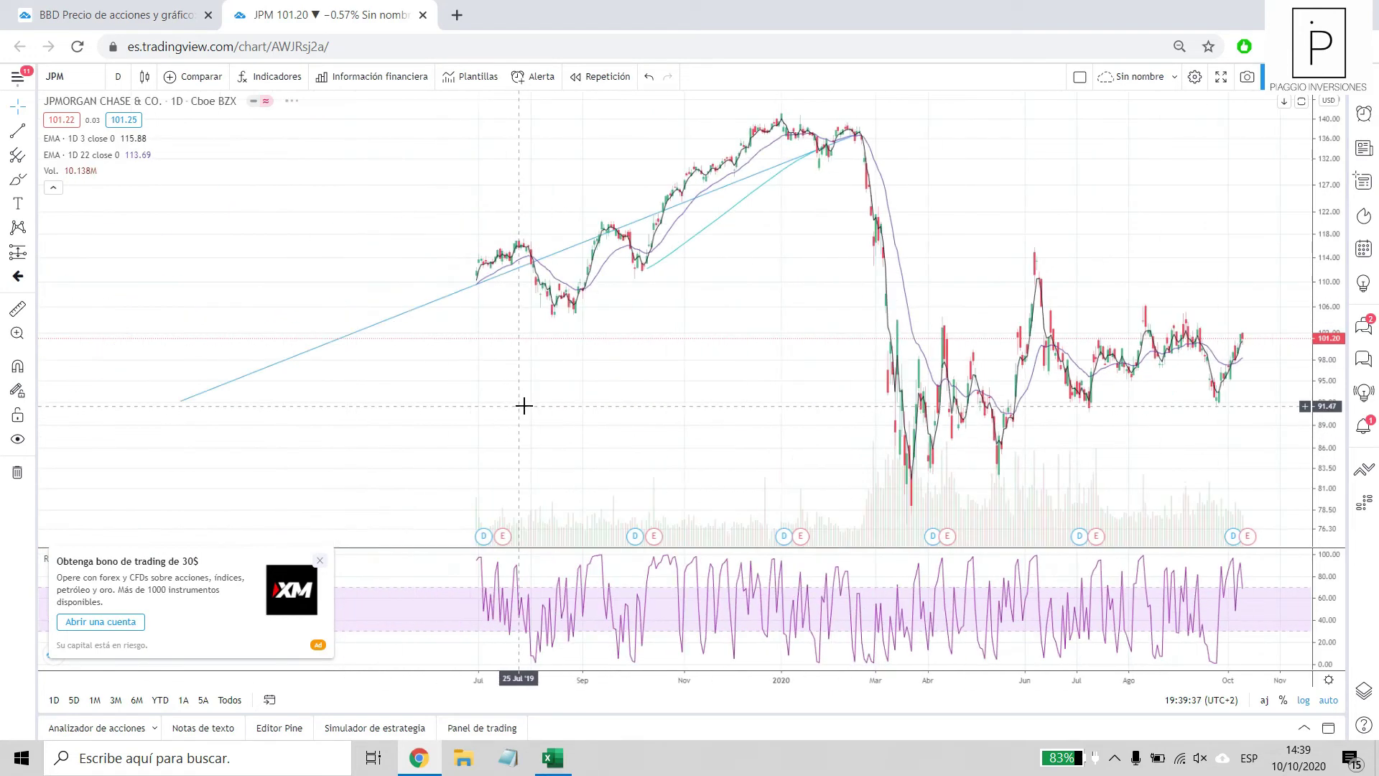
scroll(524, 406, "down", 3)
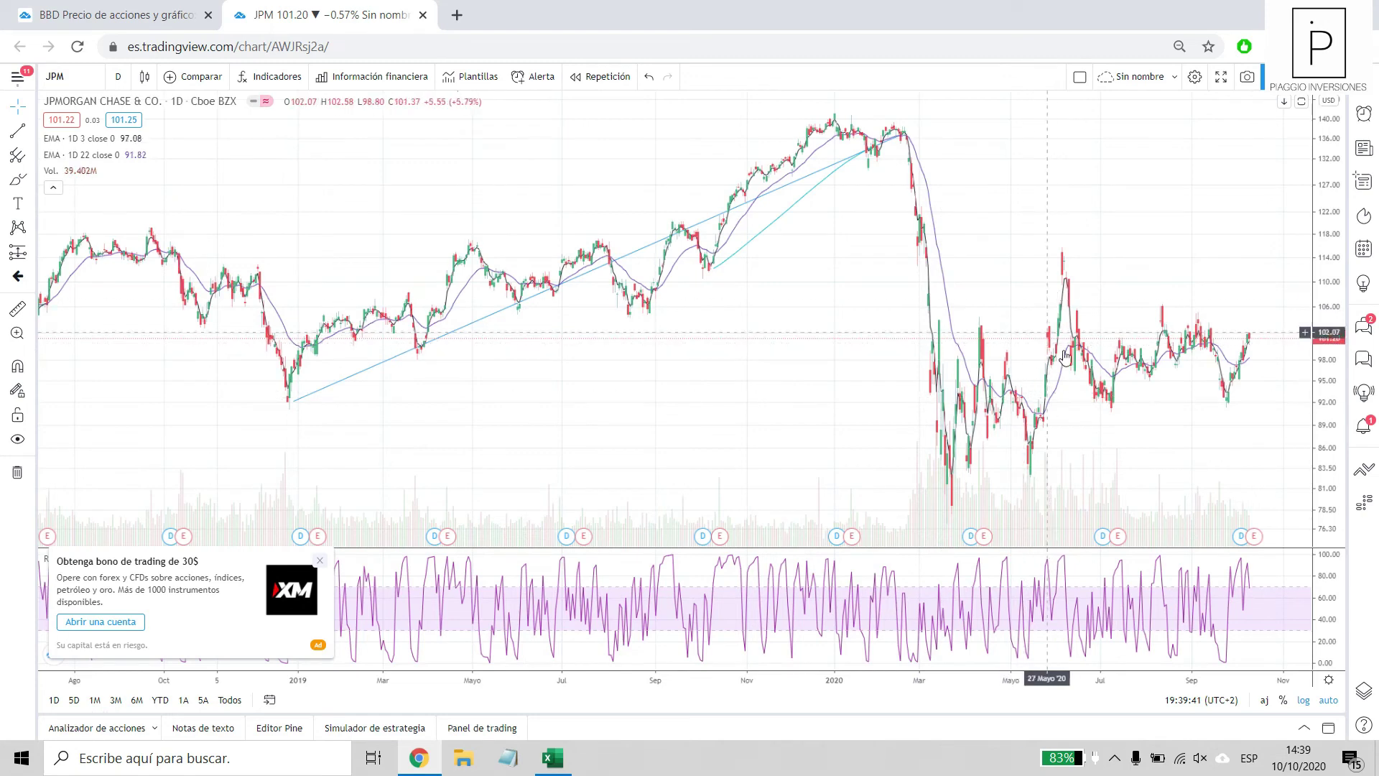
scroll(1073, 377, "up", 5)
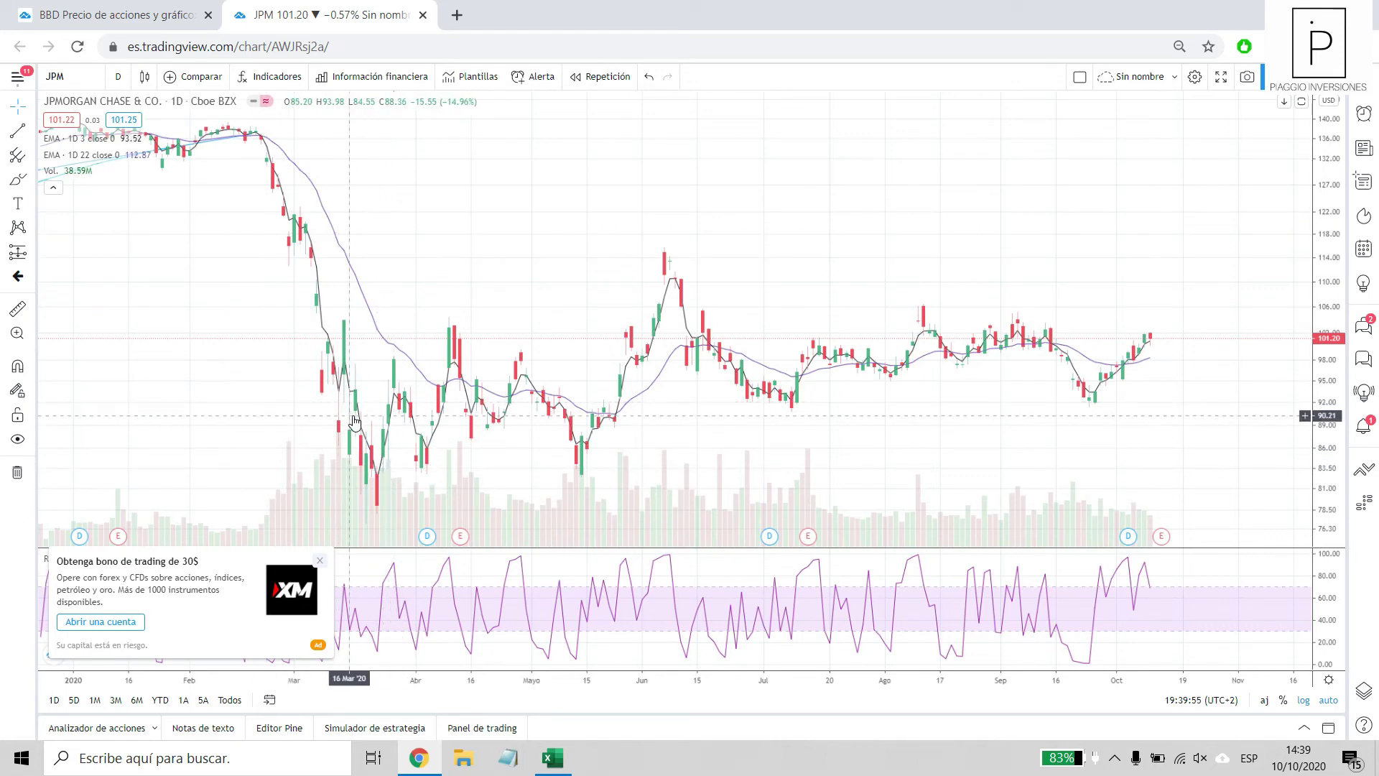
Check JPM's moving-average pair in the Excel sheet and set the two EMA lengths on the TradingView chart to 2 and 21.
key("alt+Tab")
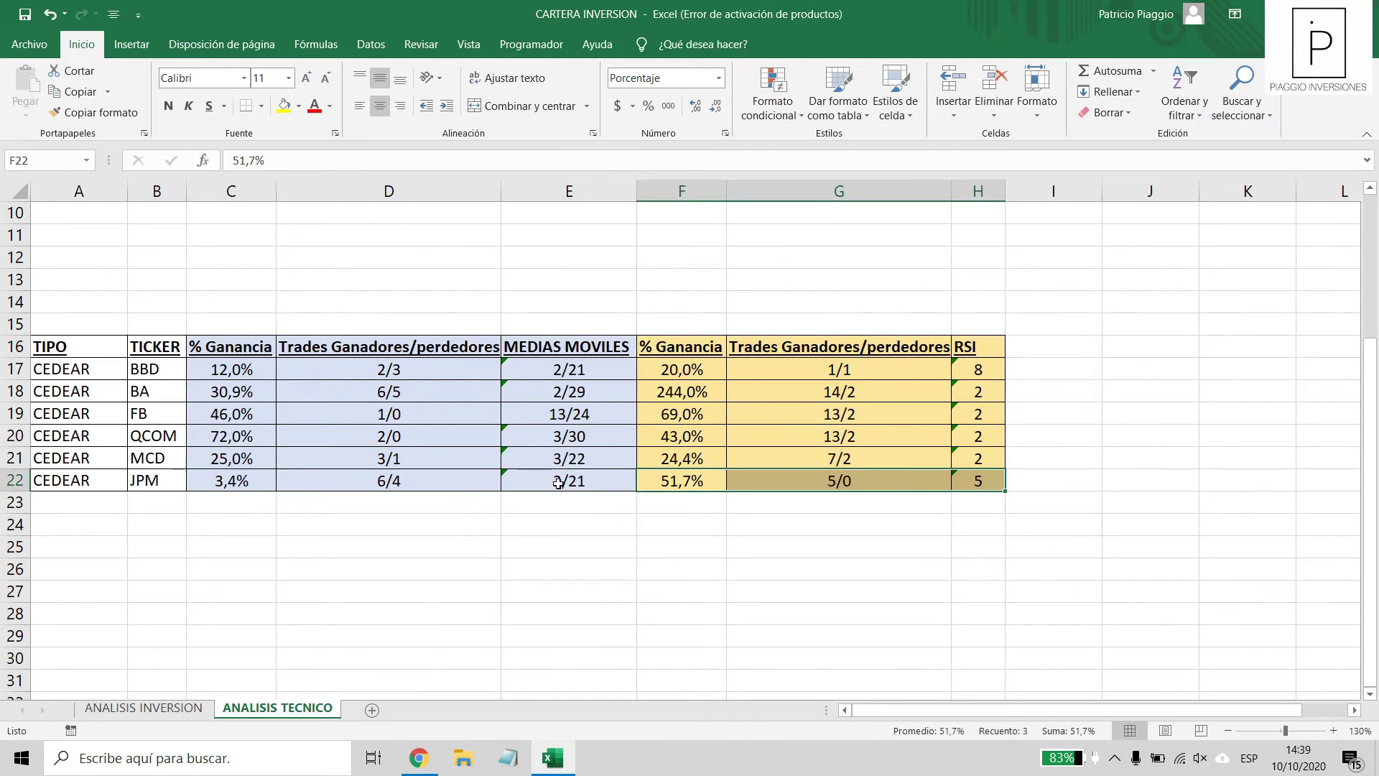
key("alt+Tab")
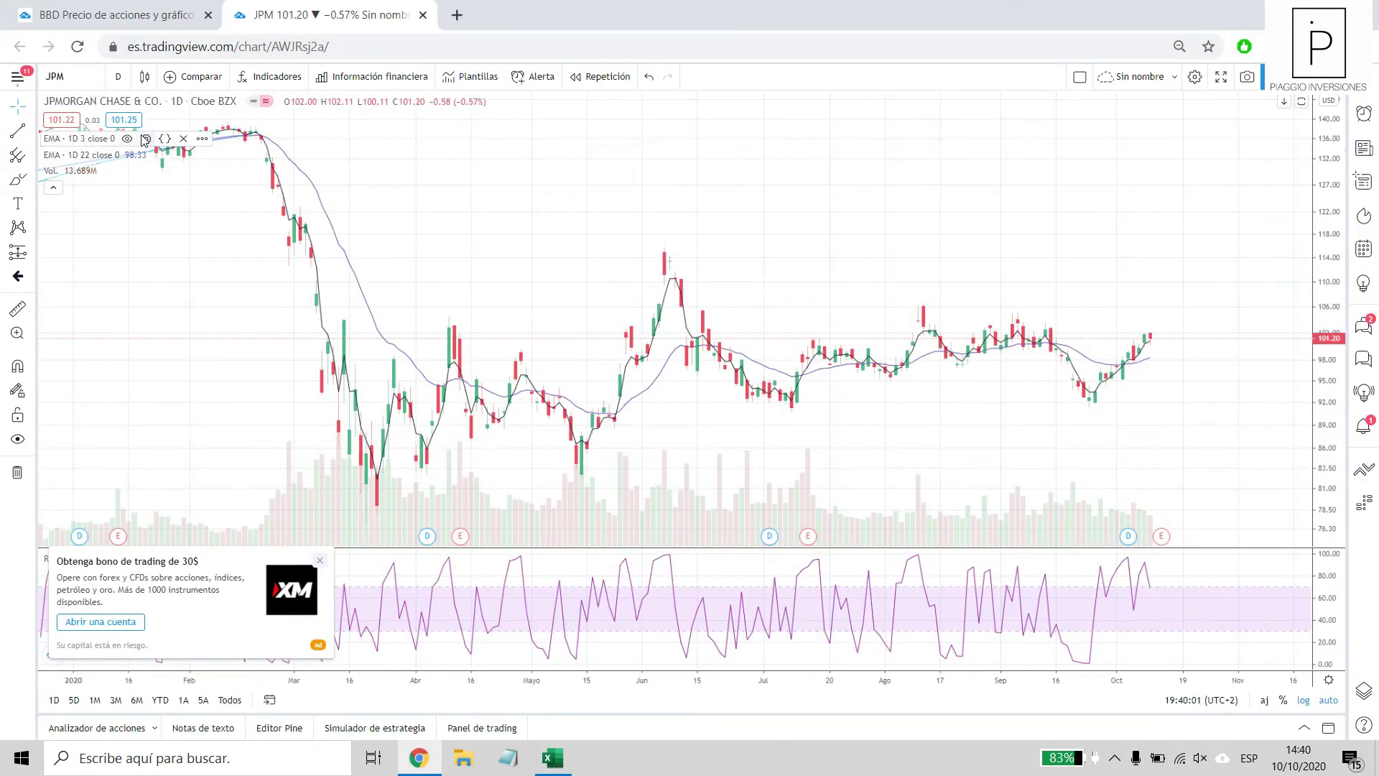
left_click(146, 138)
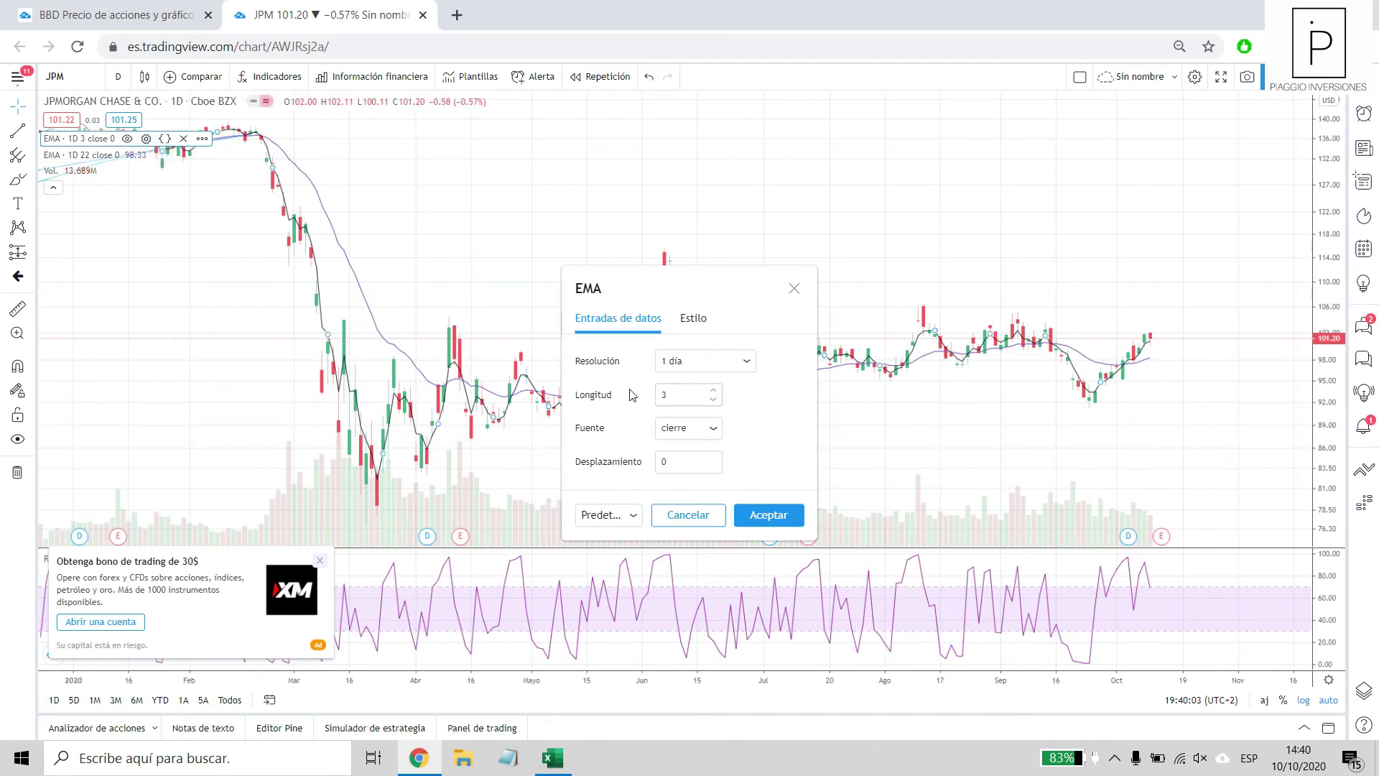
left_click(764, 517)
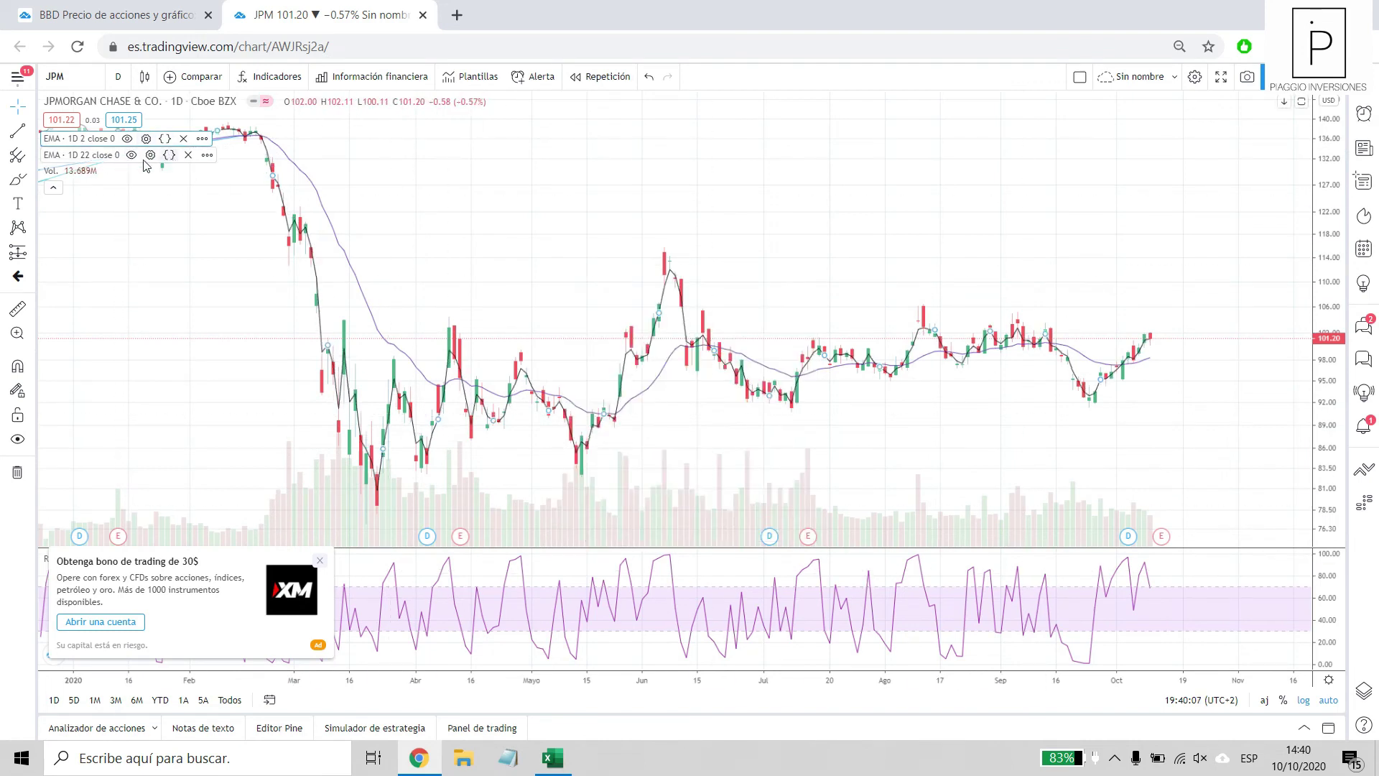
left_click(151, 156)
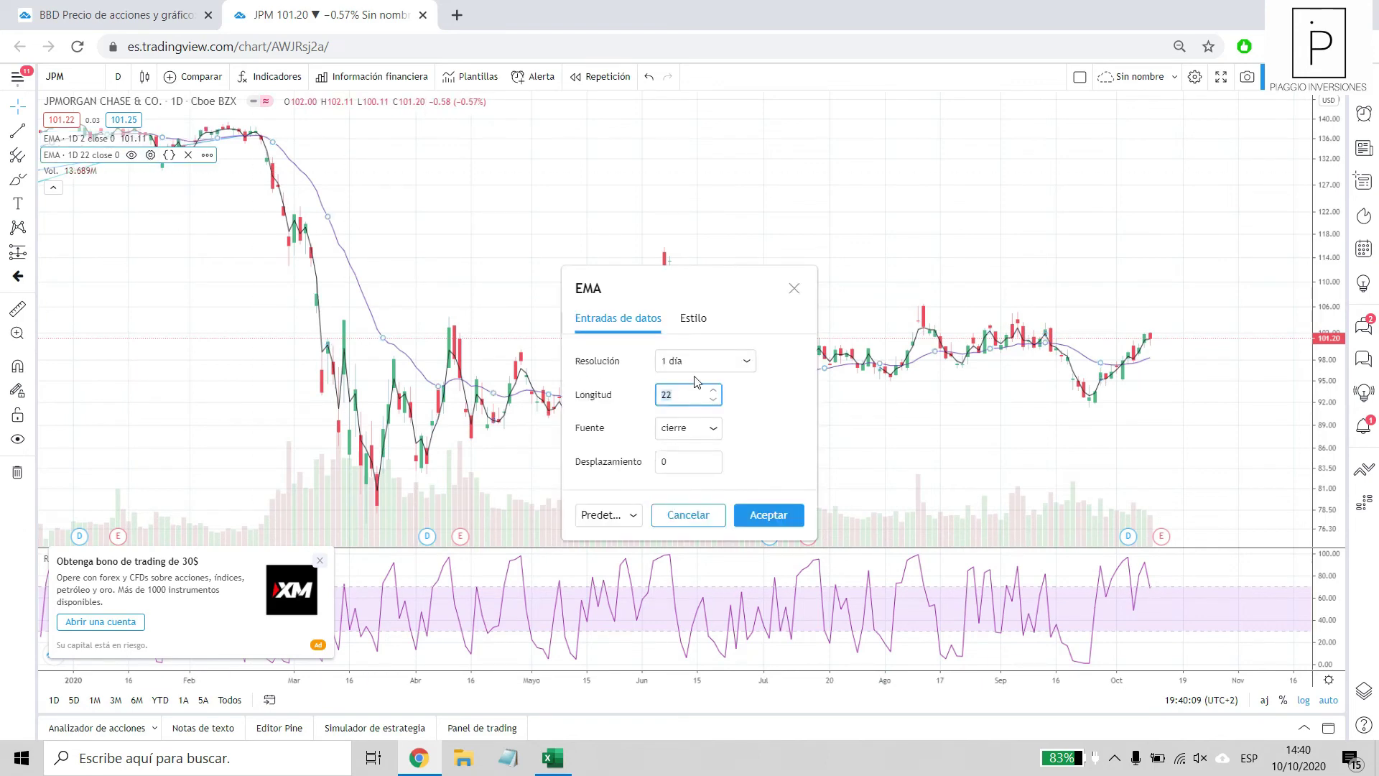
left_click(767, 514)
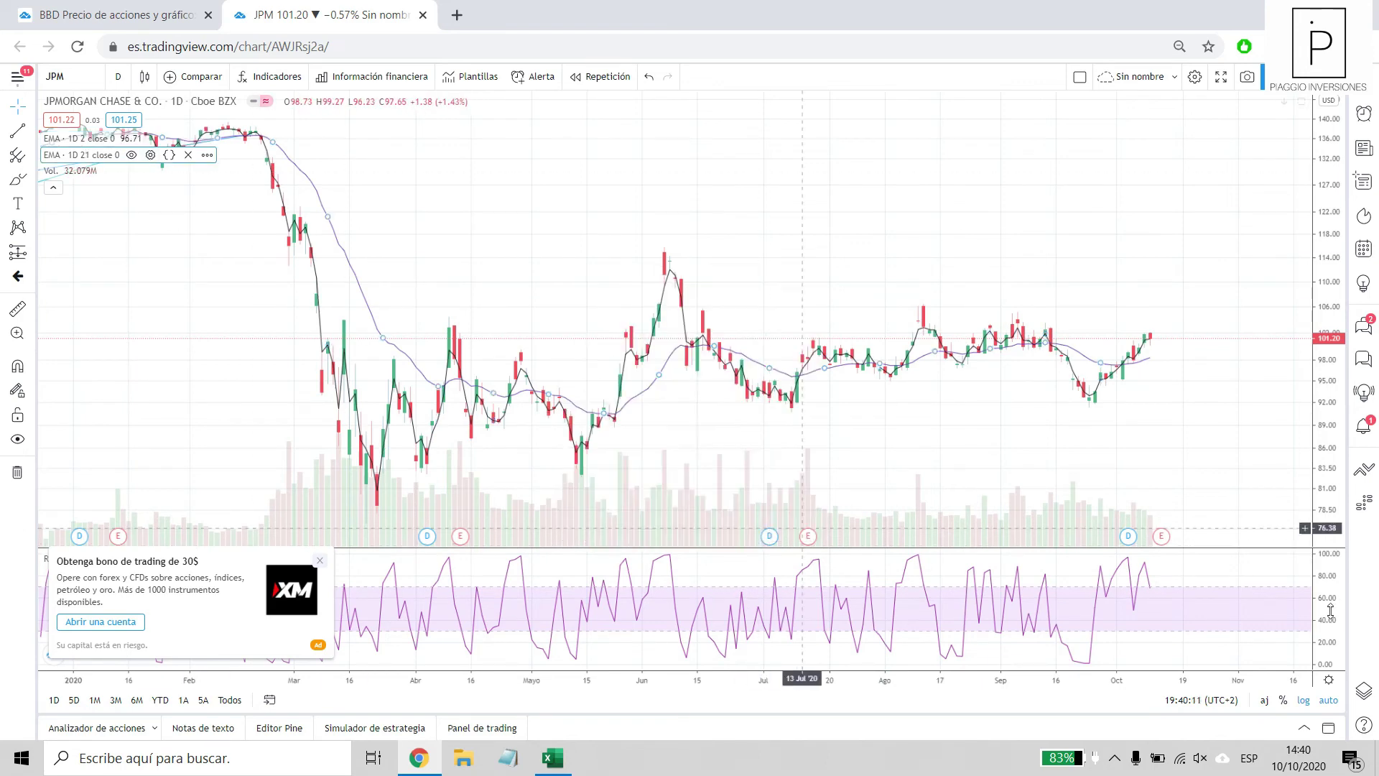
Set the RSI length on the JPM chart to 5, keeping the daily resolution and close as the source.
double_click(1122, 571)
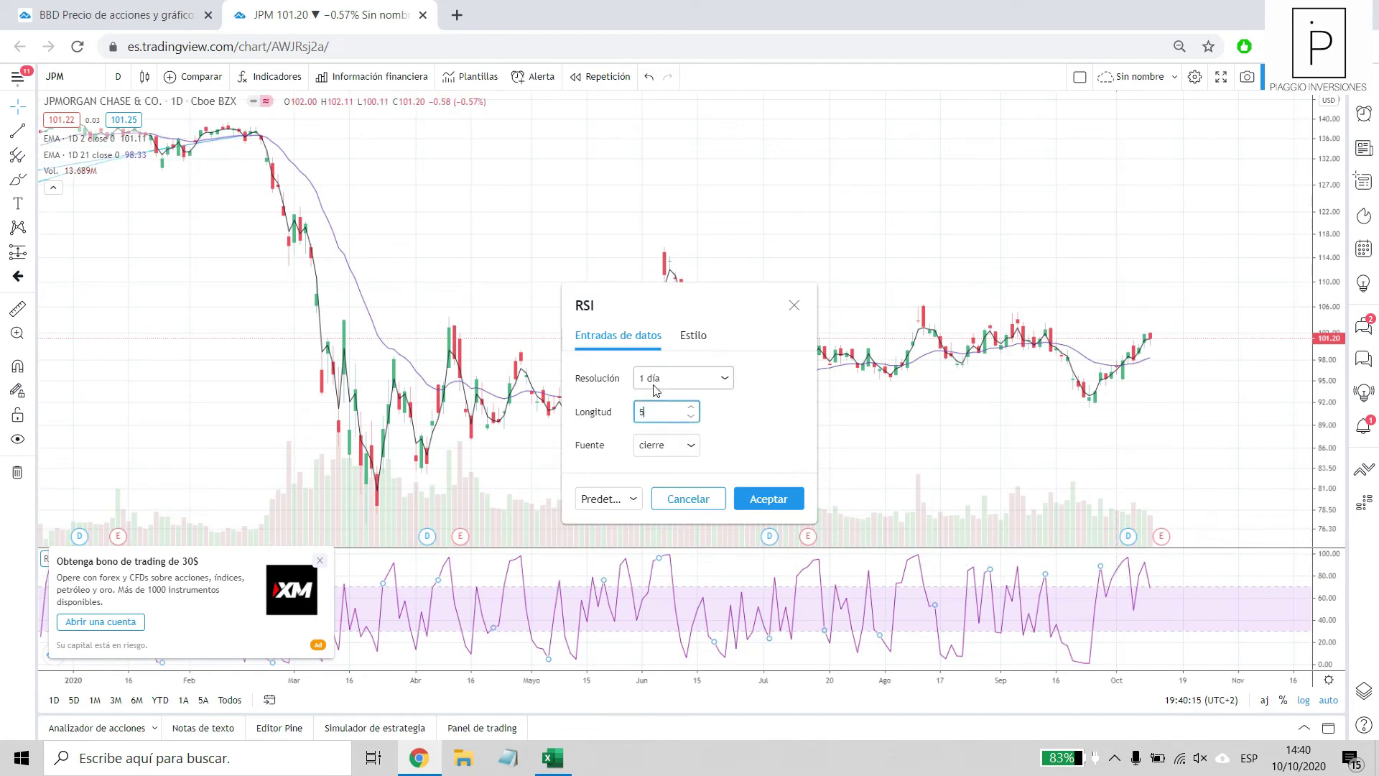
left_click(768, 498)
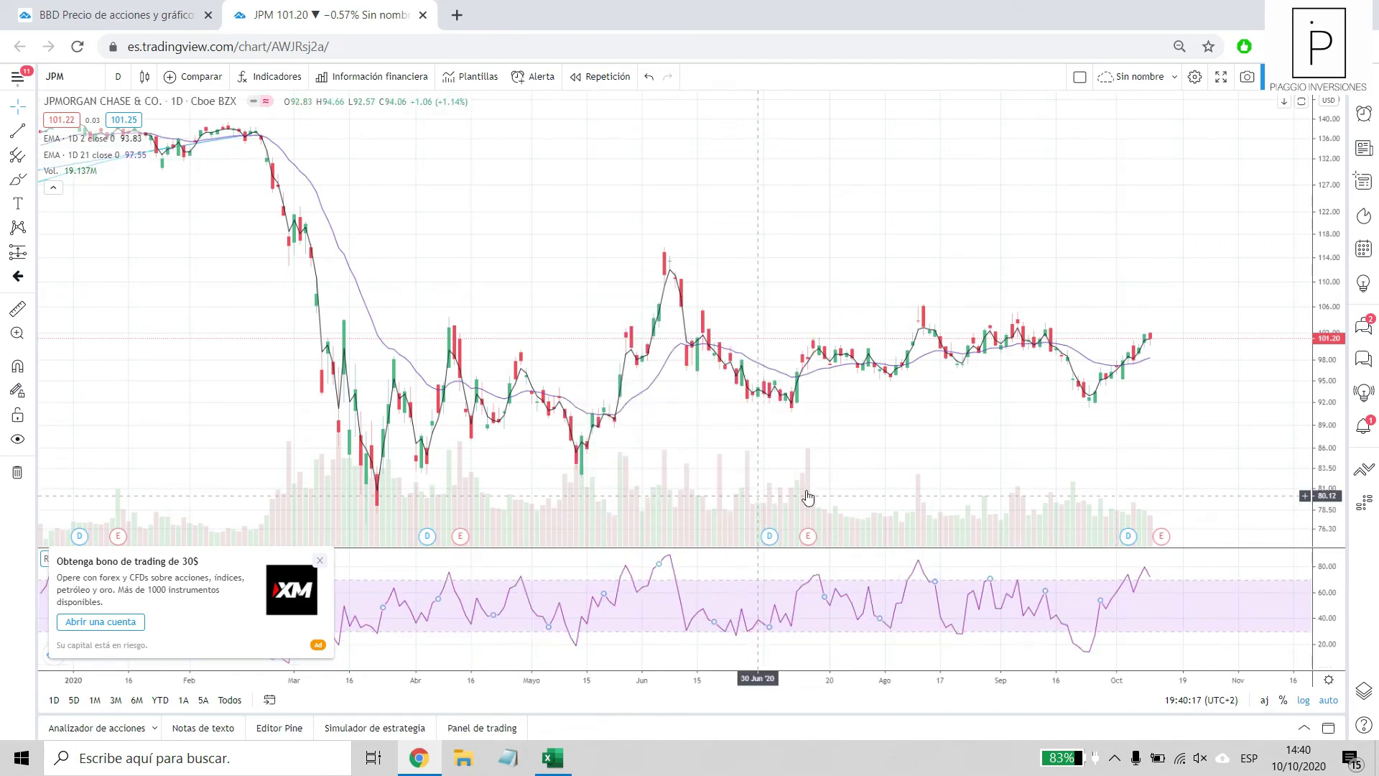
scroll(768, 405, "up", 4)
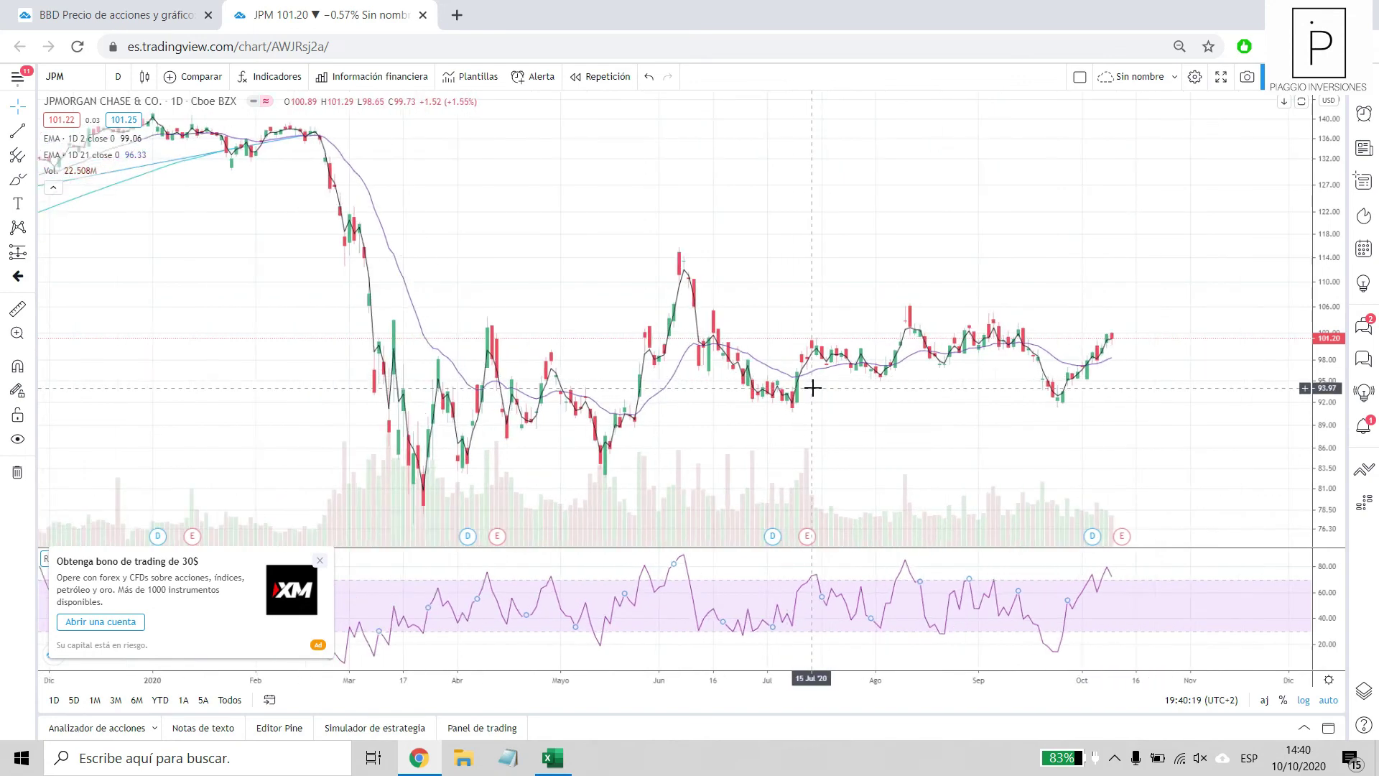
Draw a trend line beneath JPM's lows, from about 78.31 on 20 March 2020 to about 93.50 on 15 October 2020.
scroll(768, 405, "up", 1)
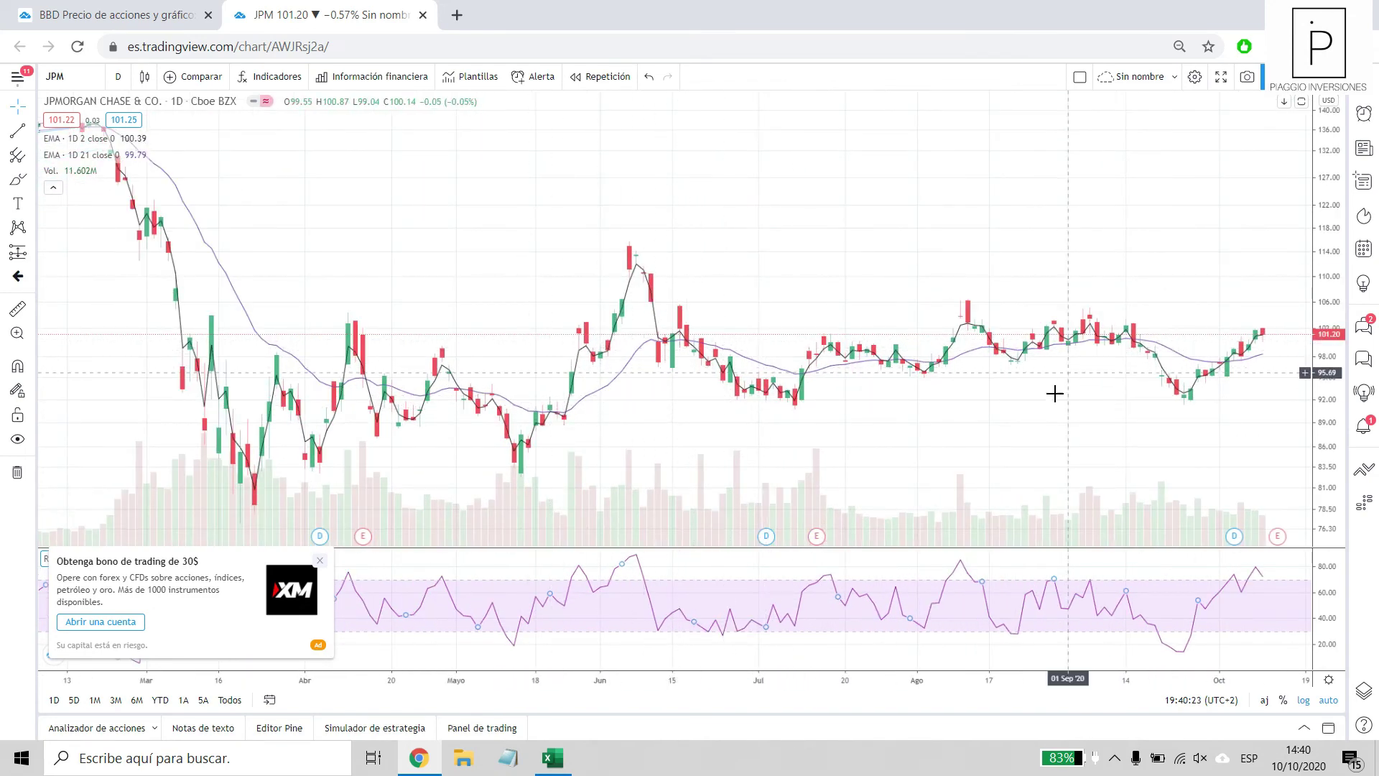
scroll(955, 445, "down", 2)
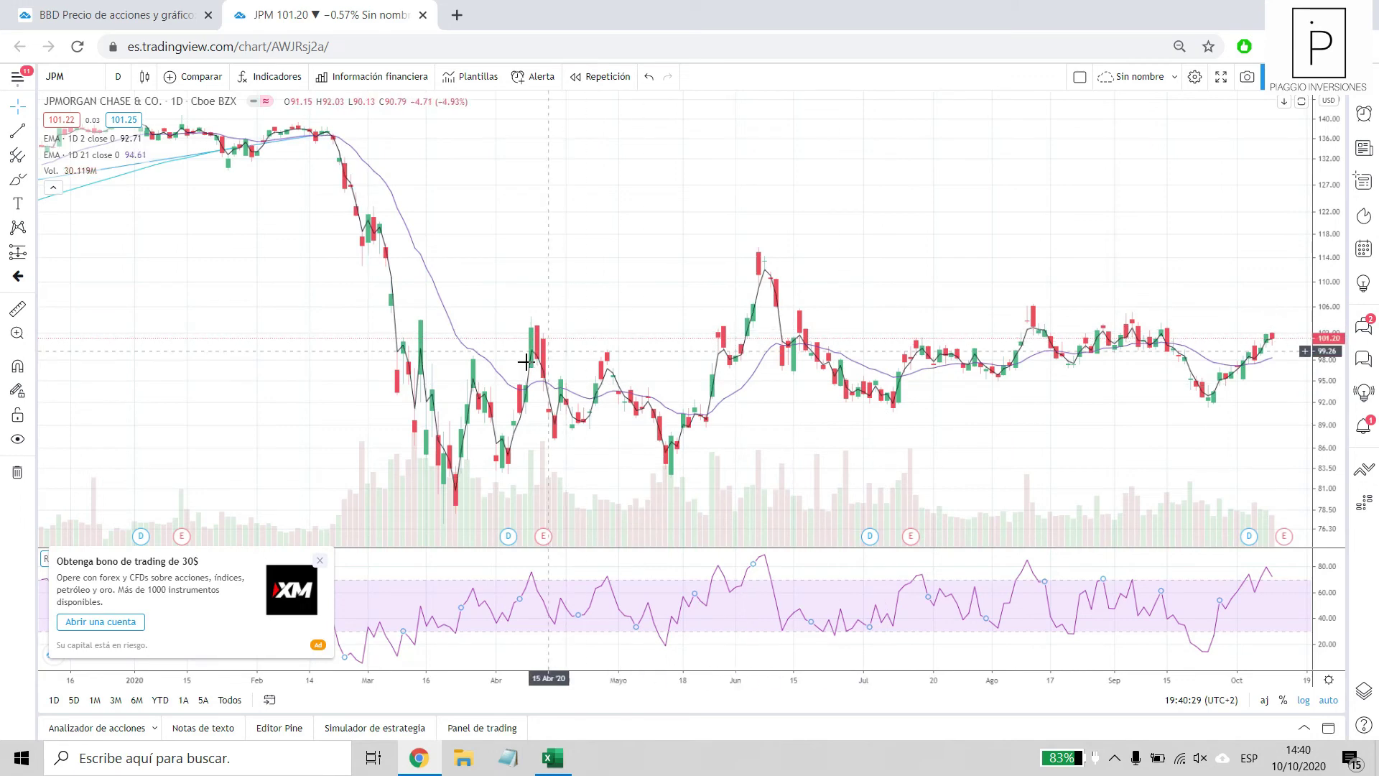
left_click(17, 130)
left_click(449, 511)
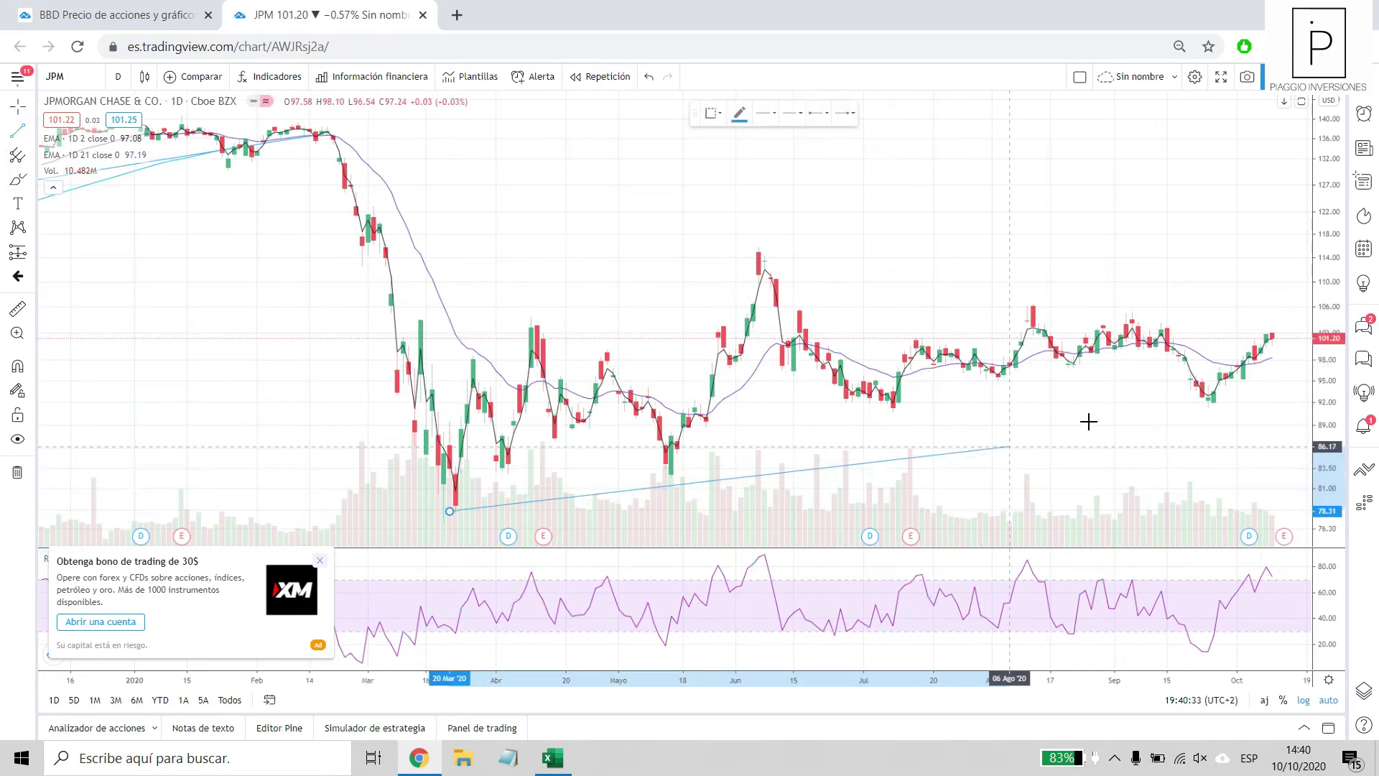
left_click(1184, 415)
mouse_move(1305, 388)
left_mouse_down()
mouse_move(1324, 388)
mouse_move(1302, 392)
left_mouse_up()
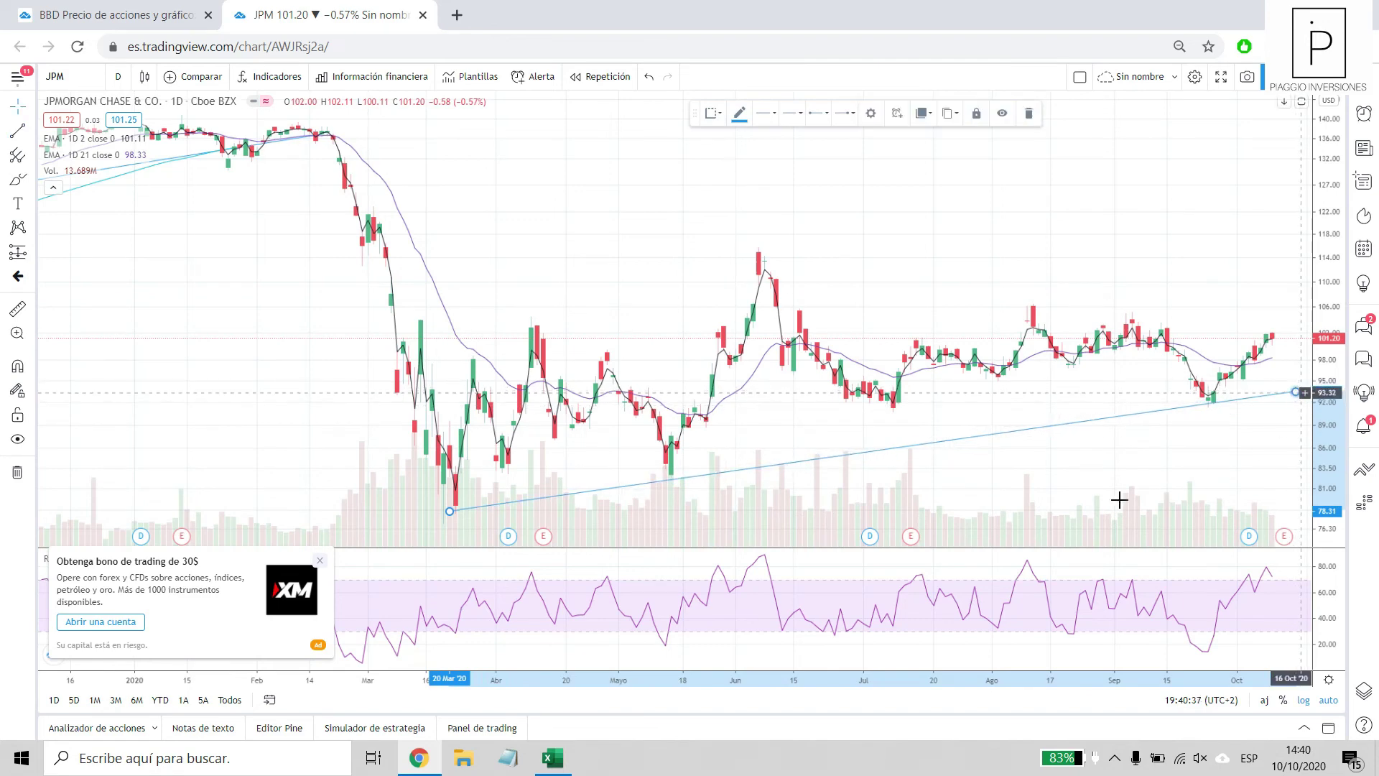
Move the start of JPM's rising trend line to about 78.78 on 18 March 2020 and review the price since then.
scroll(1121, 575, "down", 4)
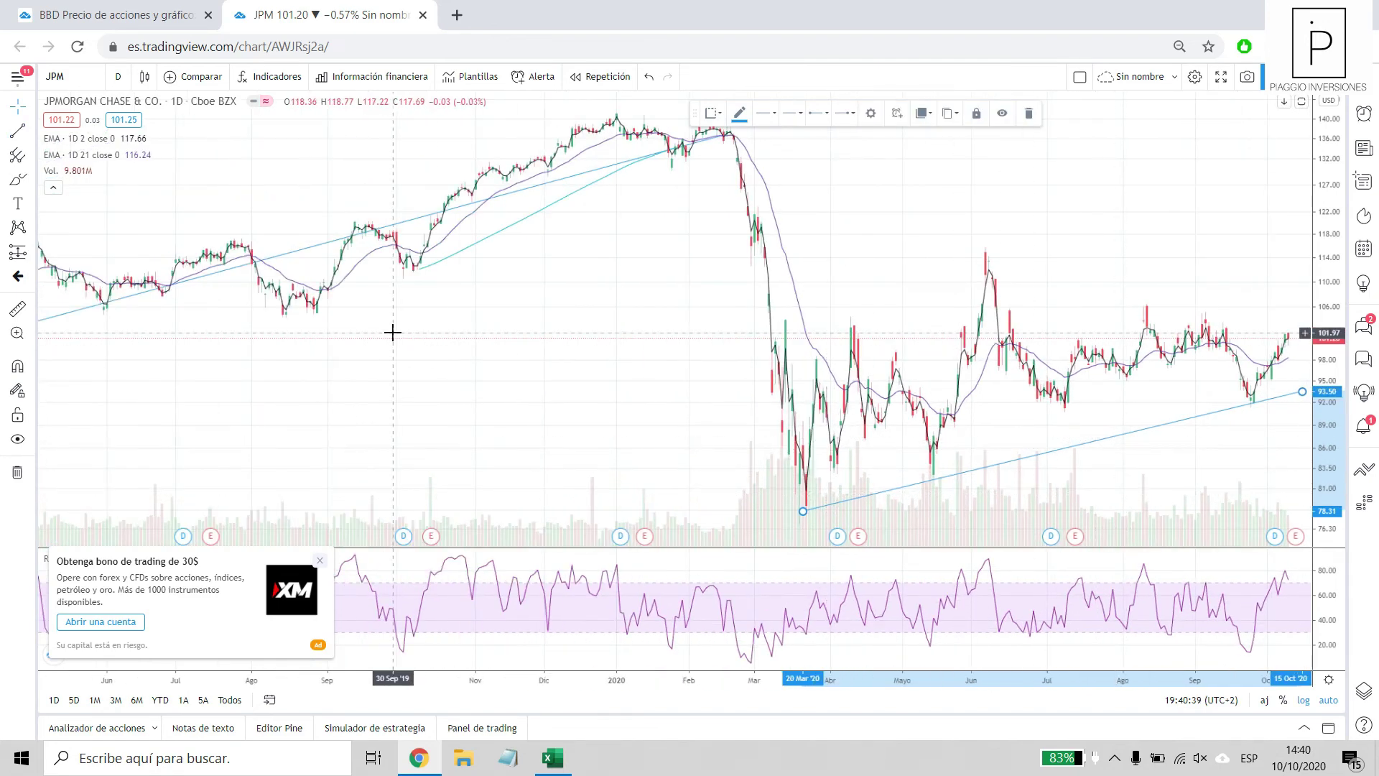
scroll(1002, 331, "up", 2)
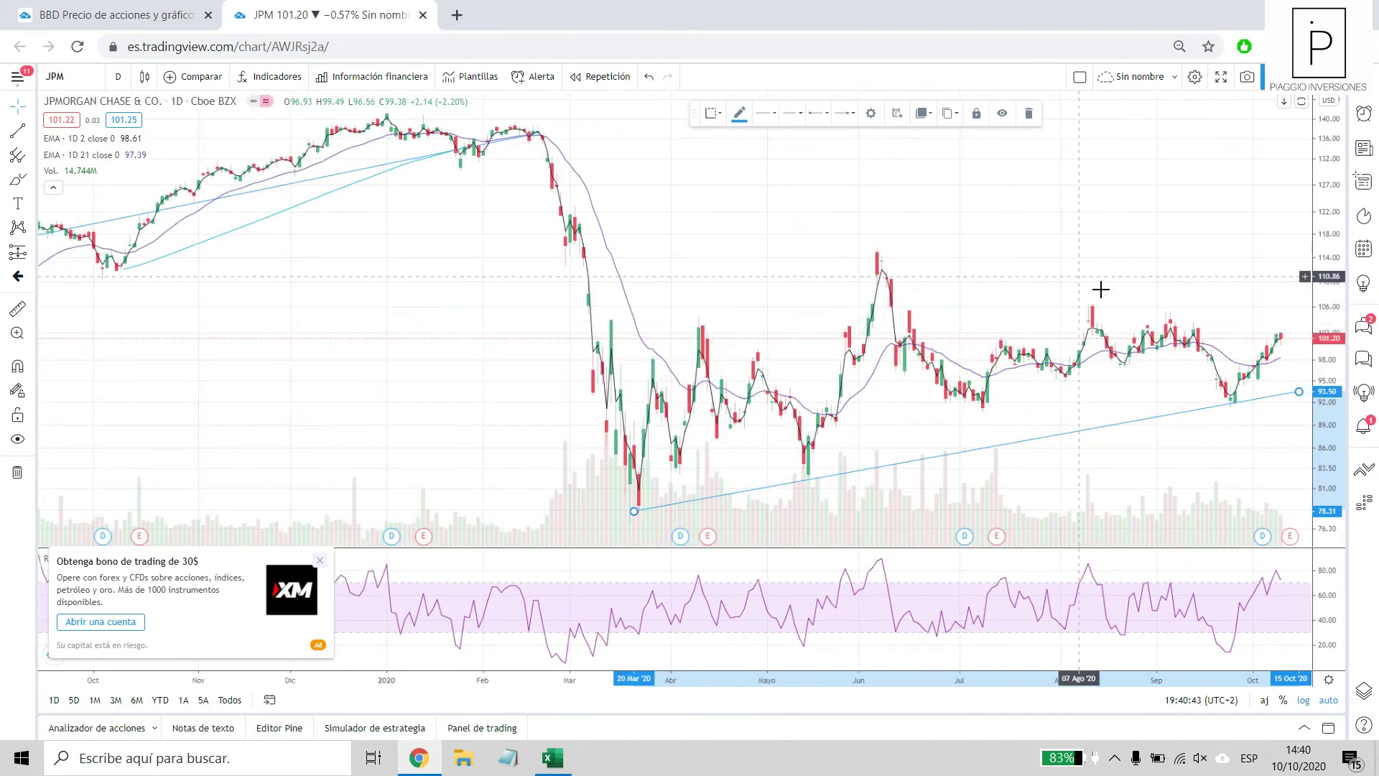
scroll(1127, 413, "down", 1)
scroll(1127, 413, "up", 4)
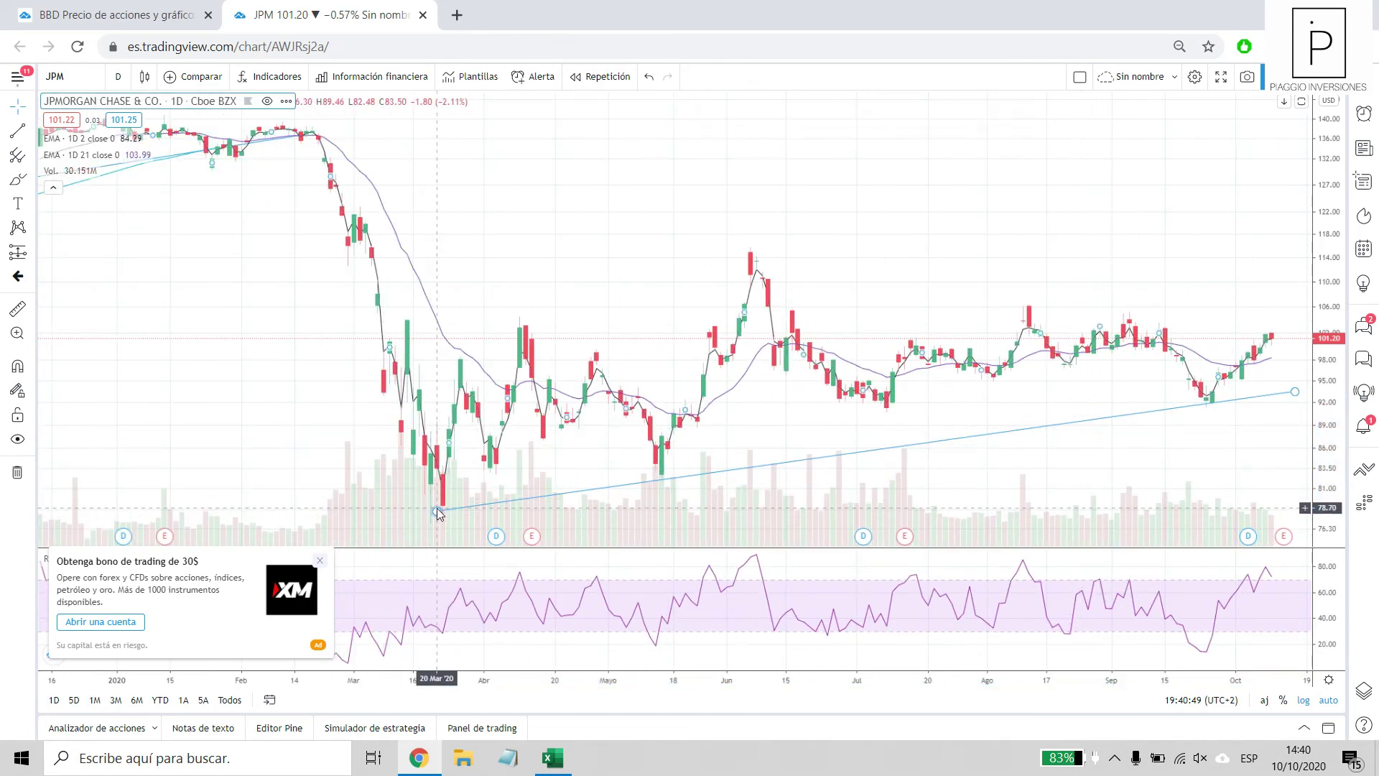
left_click_drag(436, 512, 427, 507)
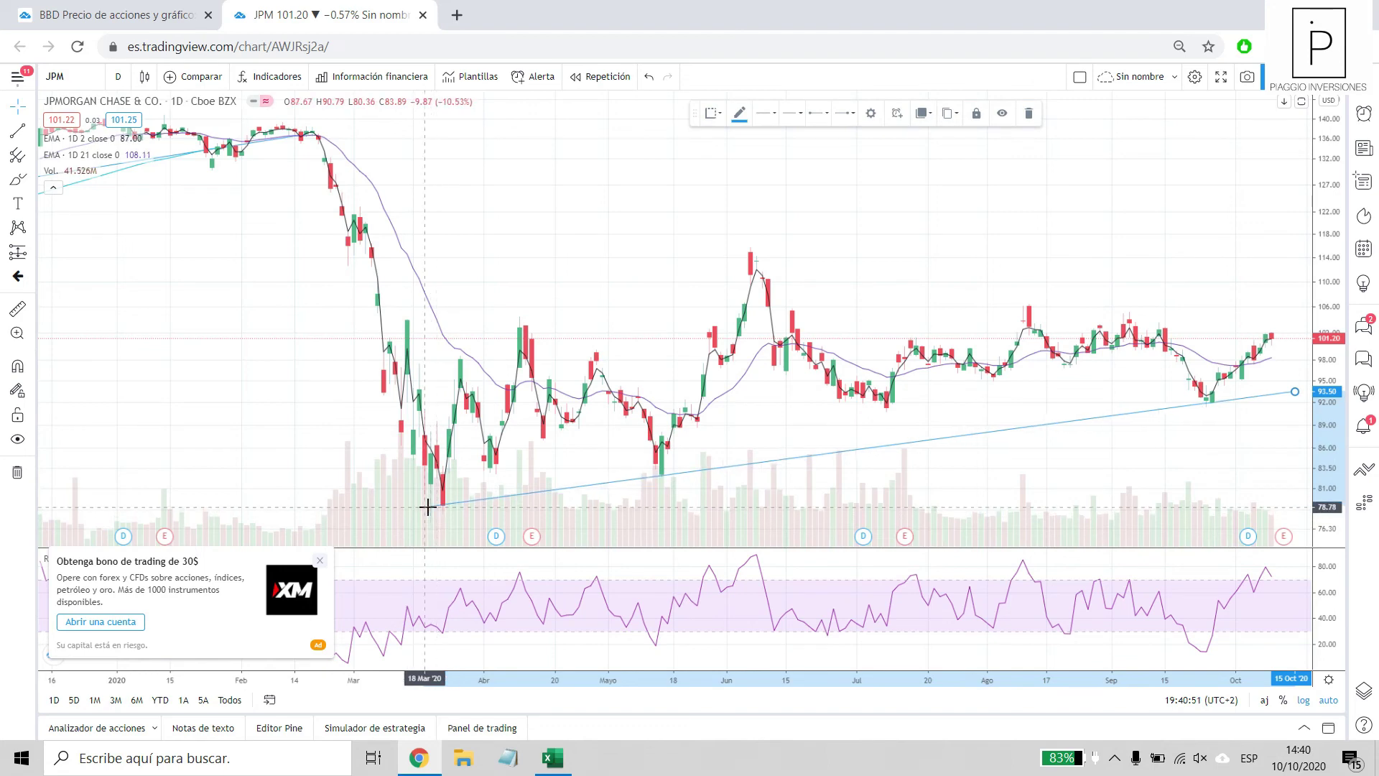
left_click(763, 516)
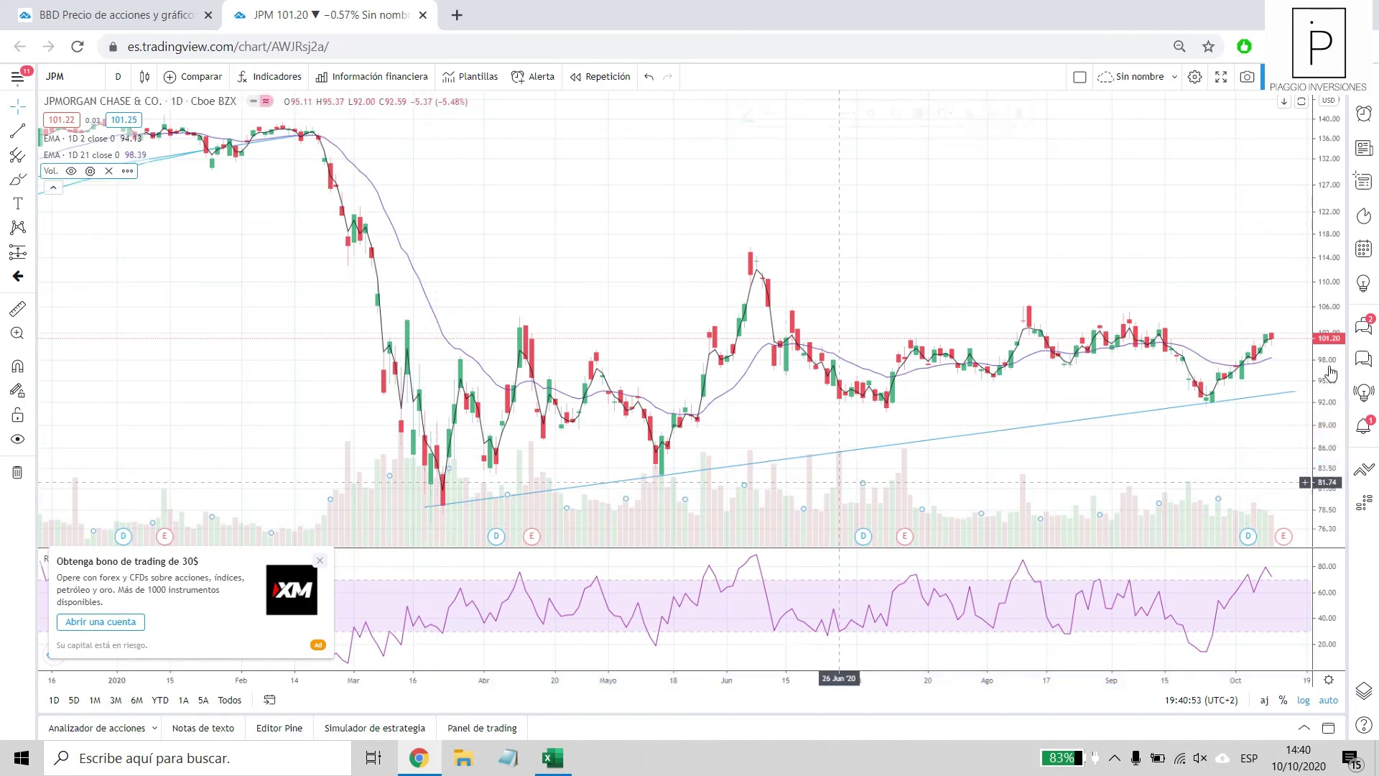
scroll(1005, 467, "down", 2)
scroll(1239, 442, "up", 3)
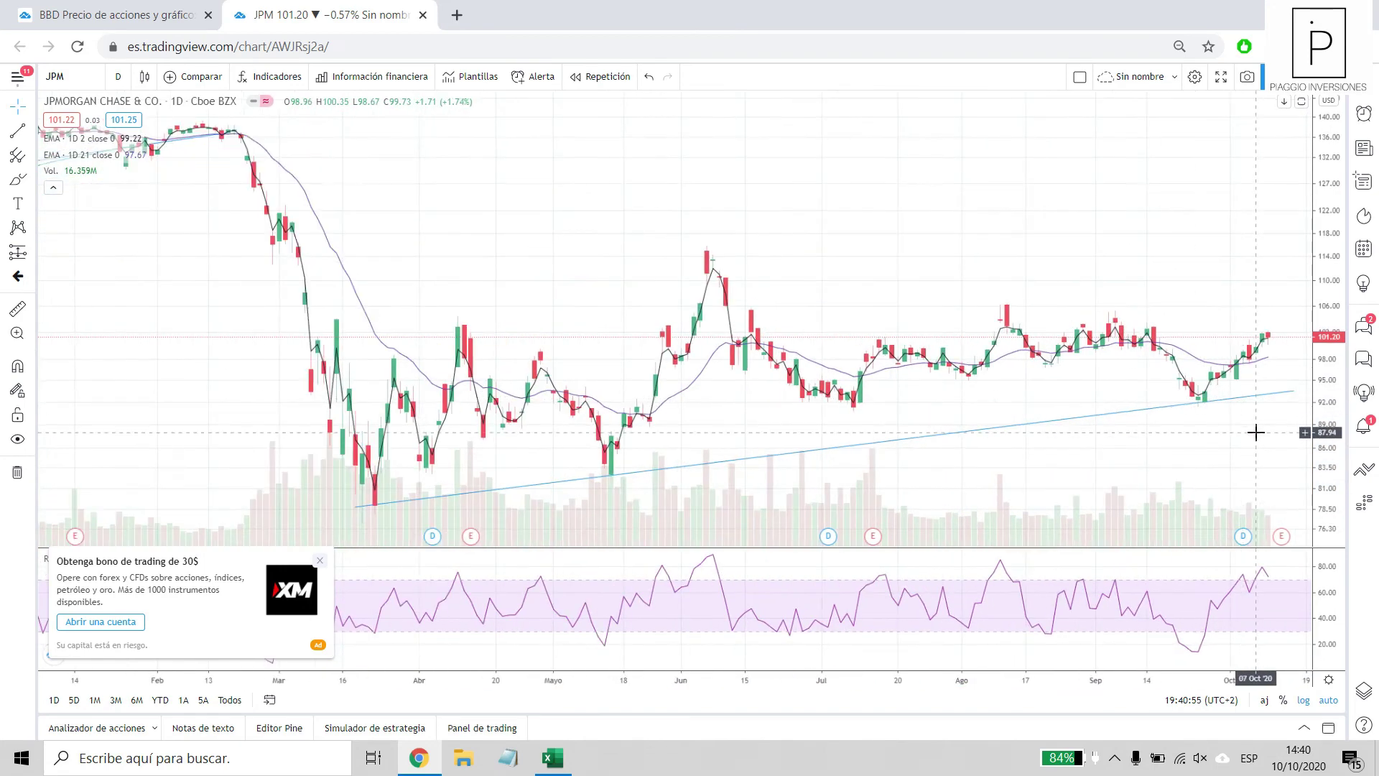